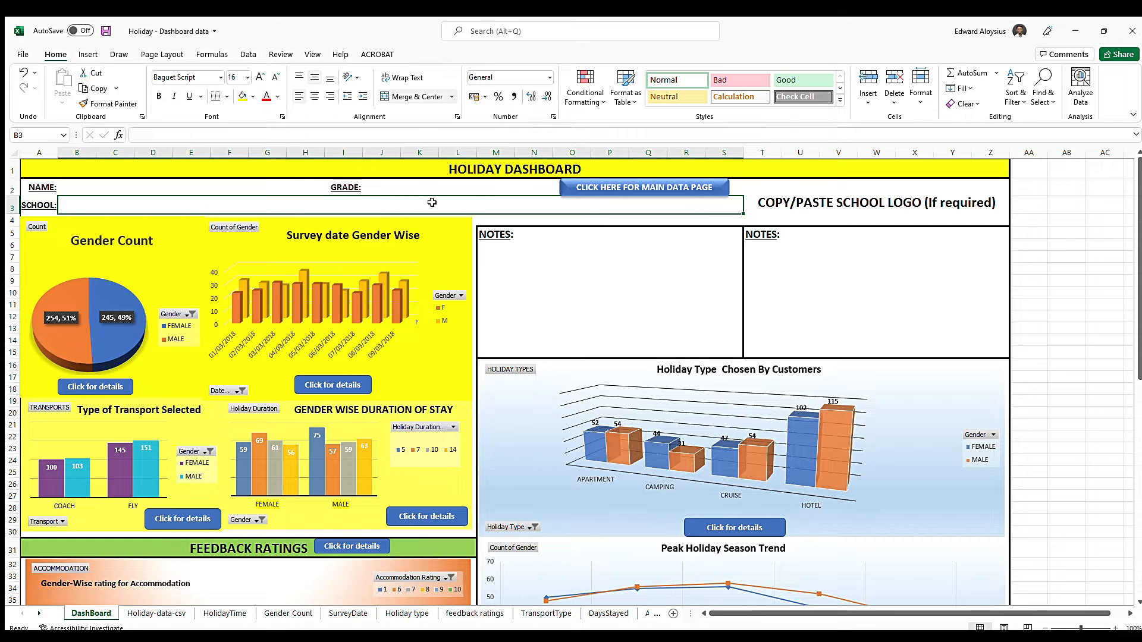
Examine the holiday dashboard's charts, including the feedback ratings and financials sections
scroll(893, 421, down, 3)
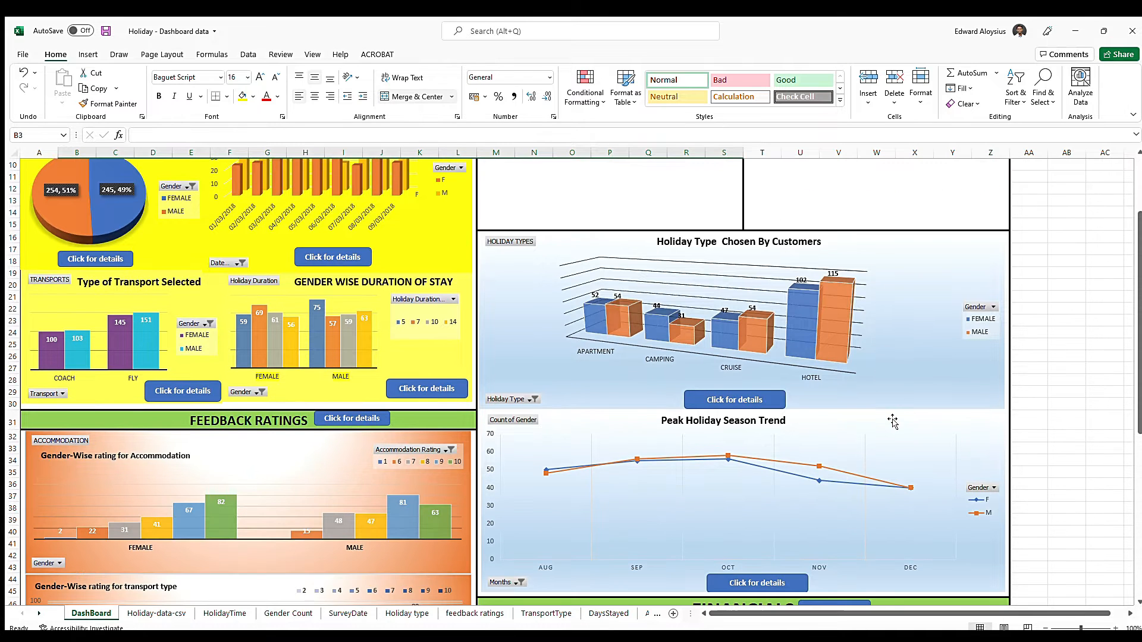
scroll(937, 345, down, 3)
scroll(937, 343, down, 7)
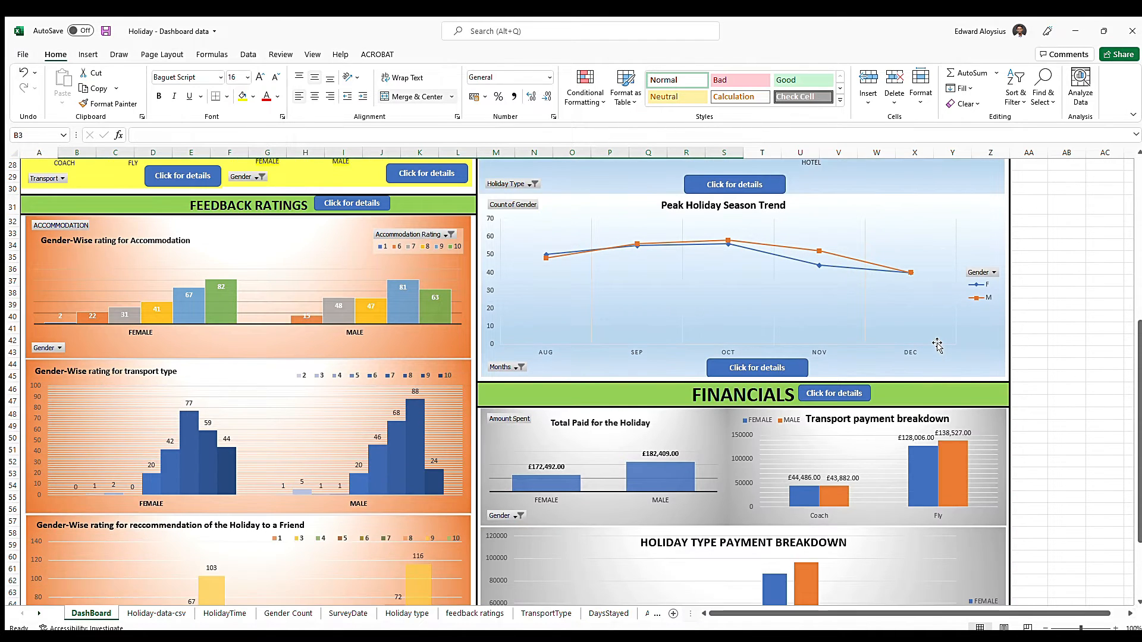
scroll(937, 342, up, 7)
scroll(936, 343, up, 6)
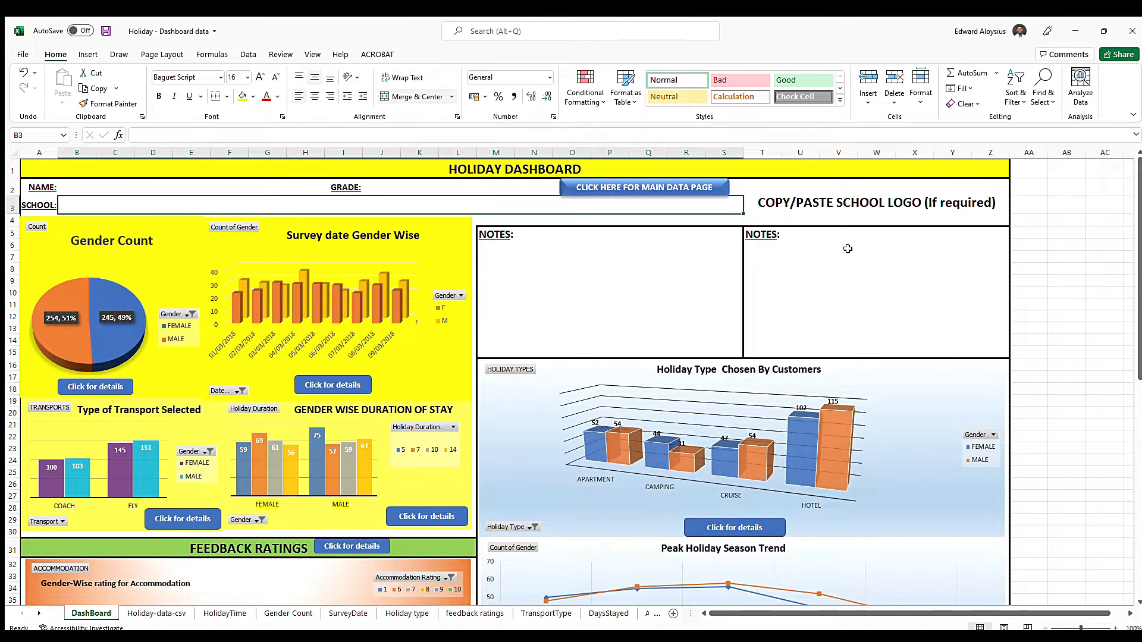
scroll(583, 390, down, 3)
scroll(582, 390, down, 8)
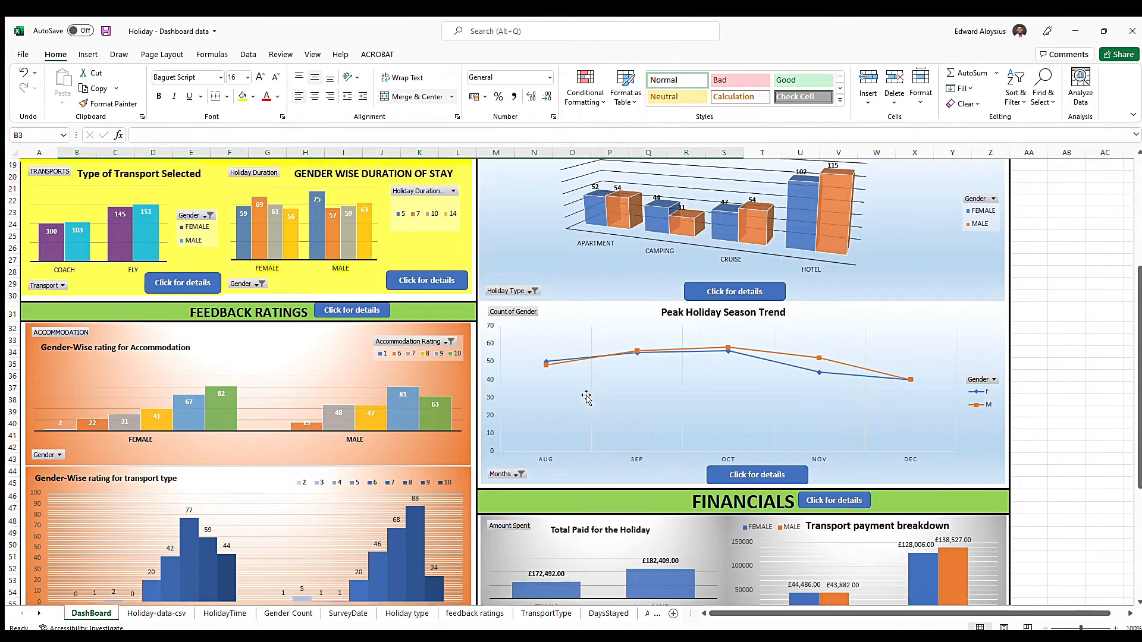
scroll(580, 390, up, 11)
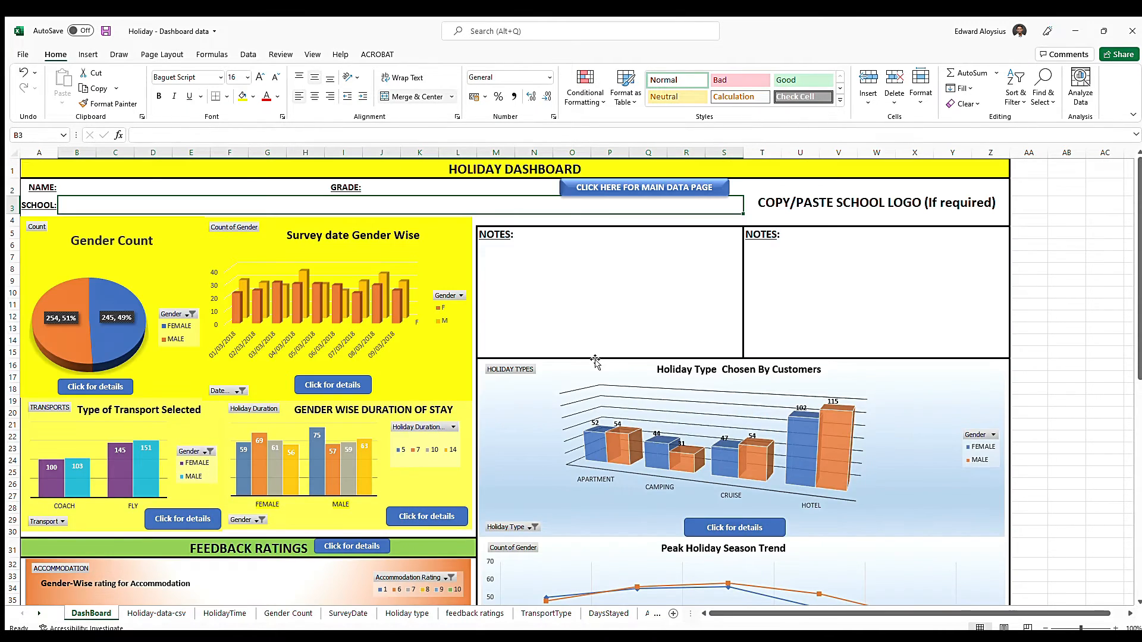
Follow the dashboard's link to the main data page and look through the holiday records
click(647, 187)
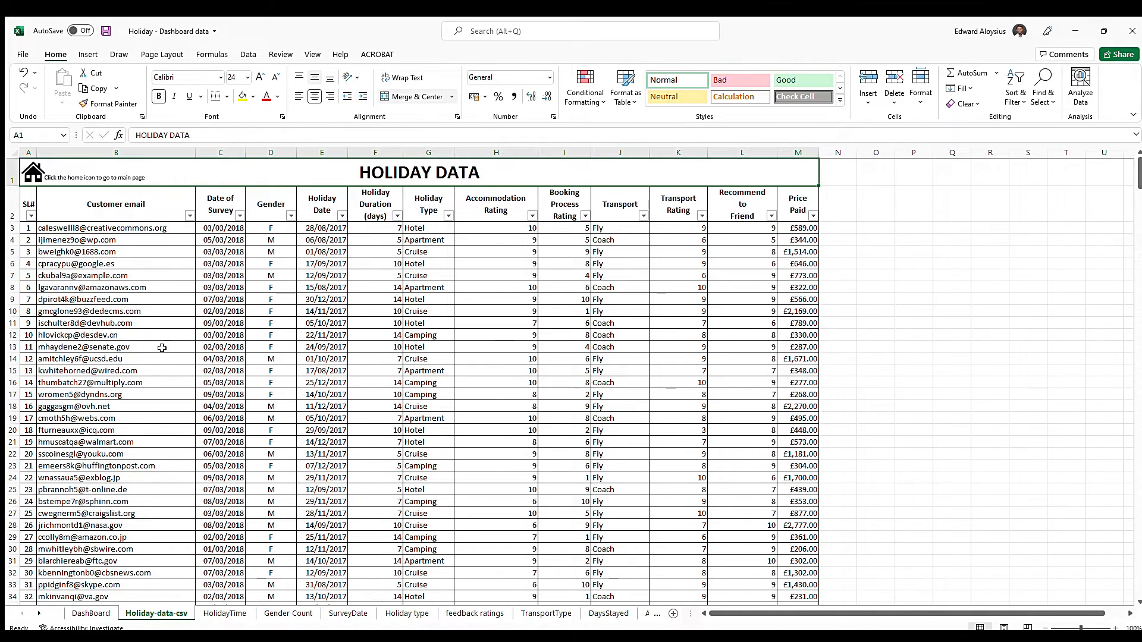
scroll(480, 297, down, 13)
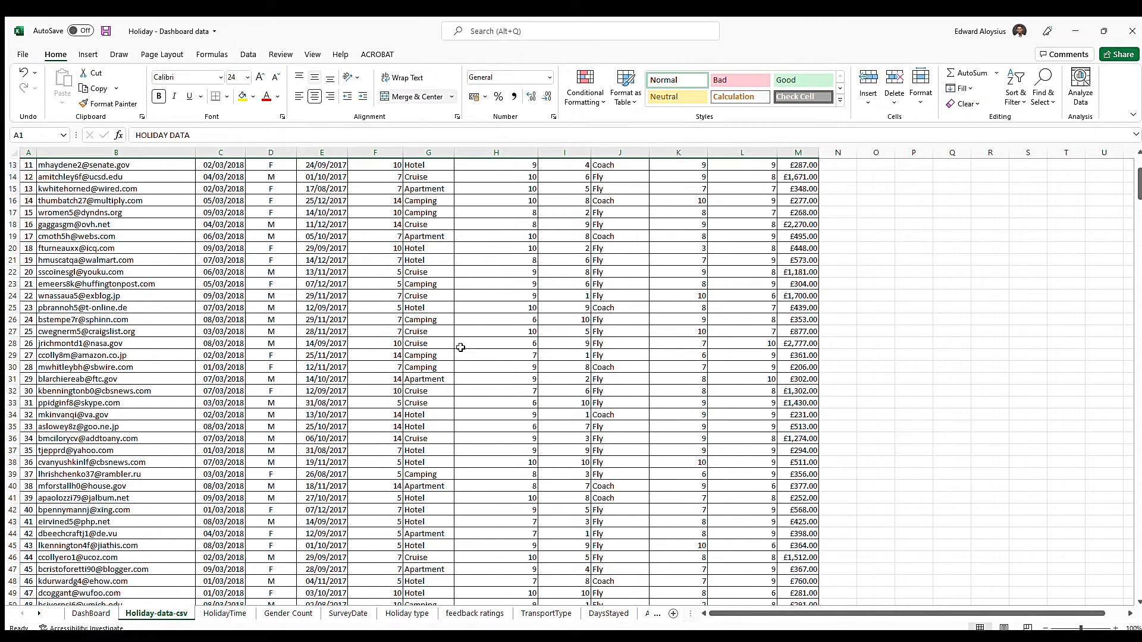
scroll(460, 348, down, 2)
key(ctrl+Home)
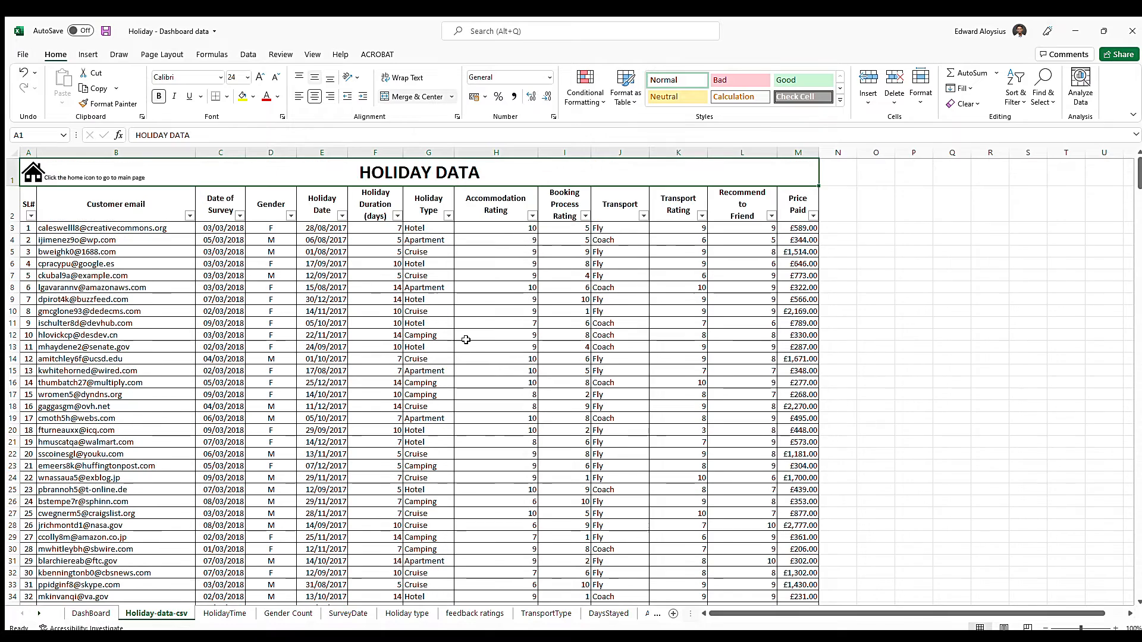
Return to the DashBoard sheet and review its charts down to the holiday type payment breakdown
click(90, 613)
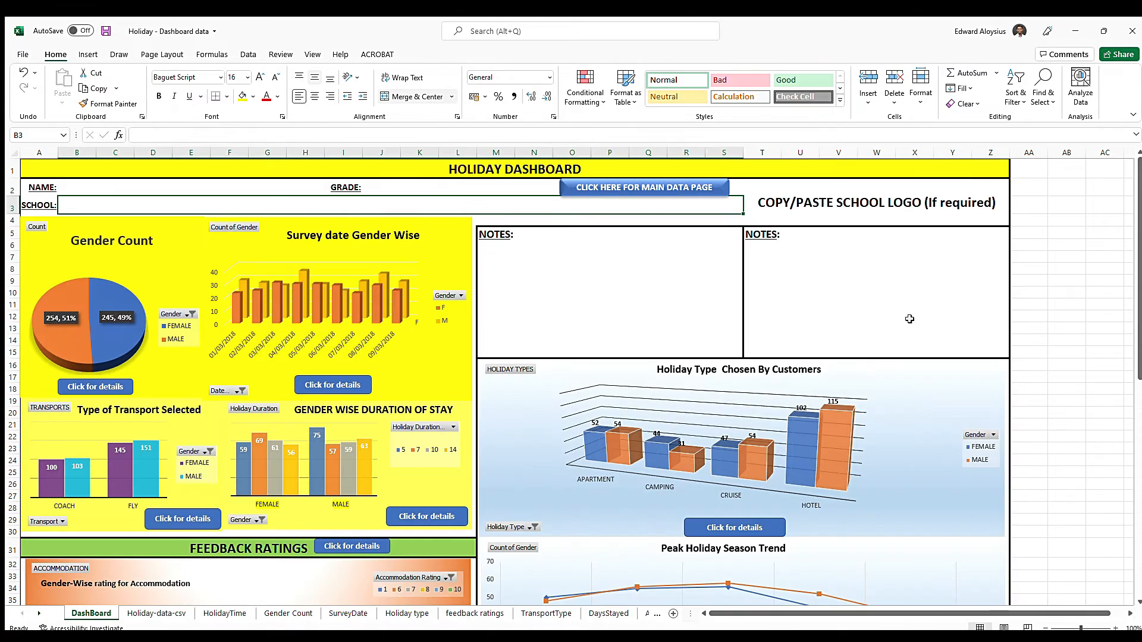
scroll(584, 394, down, 5)
scroll(584, 395, down, 9)
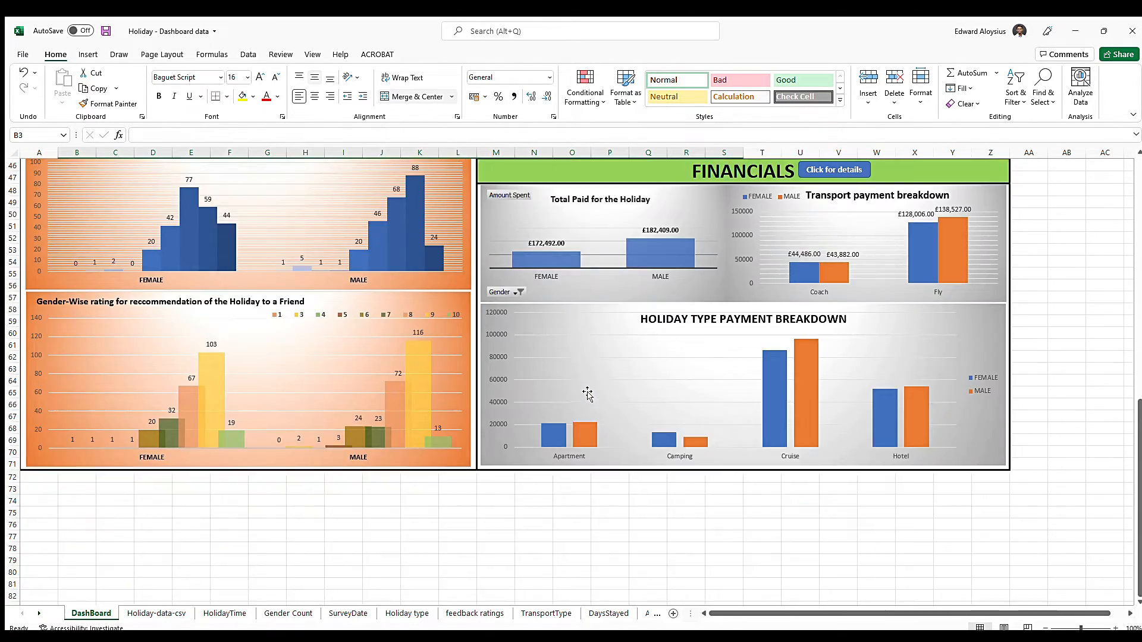
scroll(588, 384, up, 14)
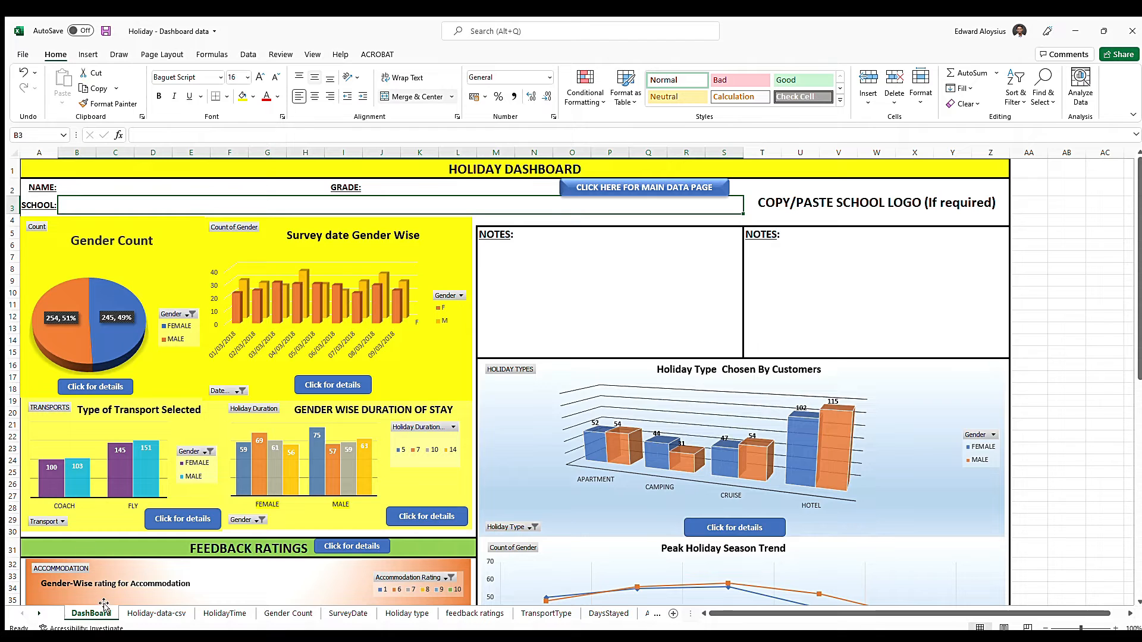
View the Holiday-data-csv sheet and go back to the dashboard through its home link
click(134, 613)
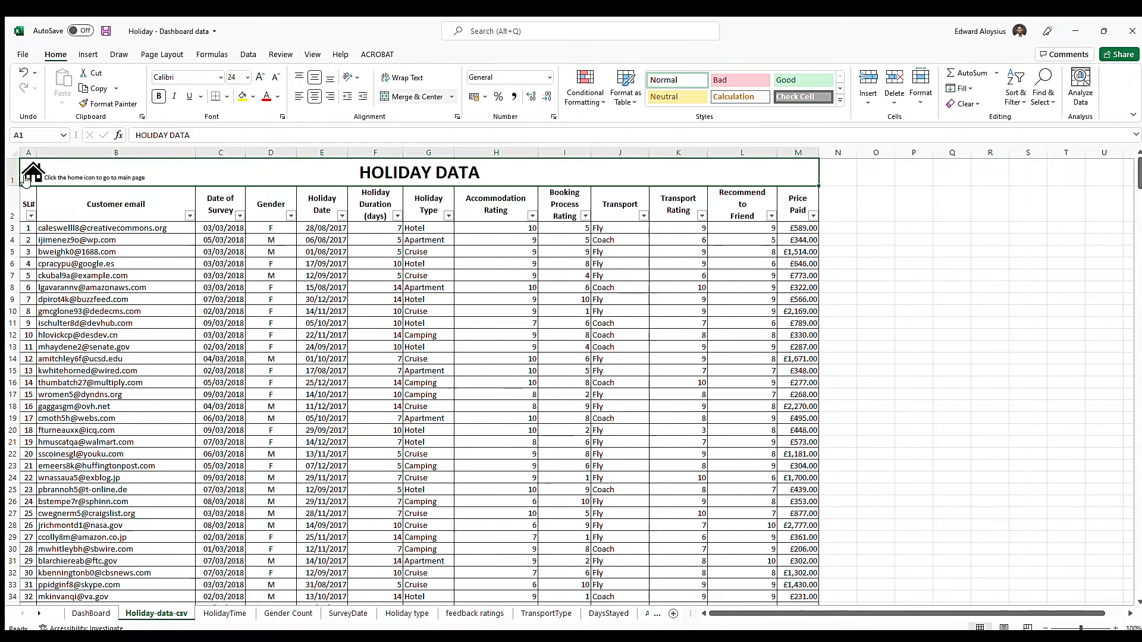
click(40, 180)
click(62, 260)
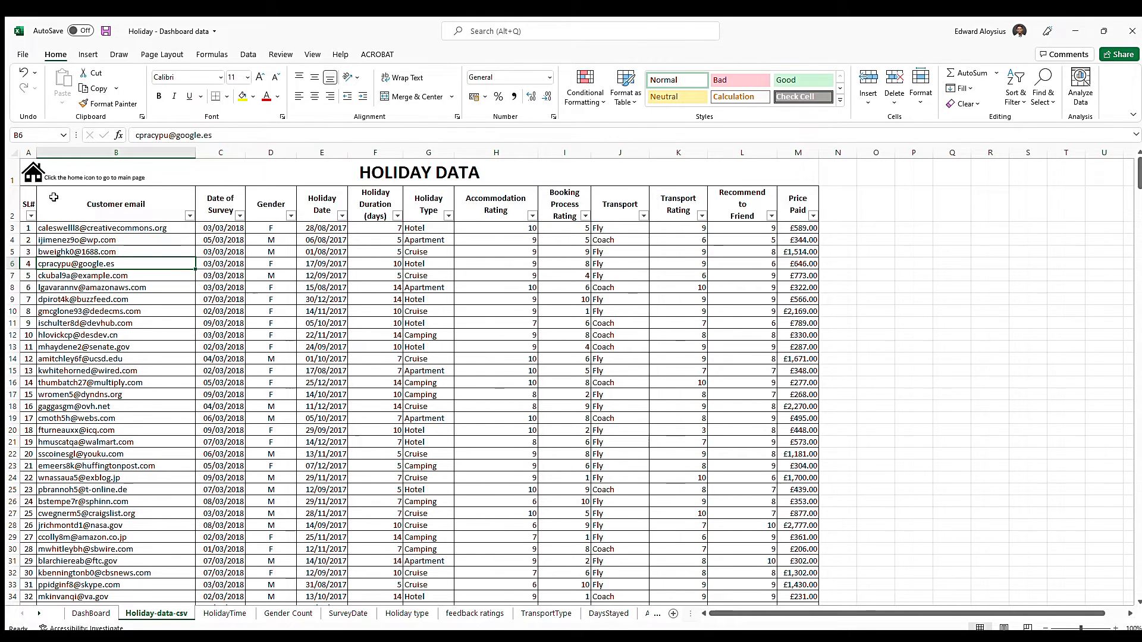
click(33, 172)
Save the Holiday - Dashboard data workbook and close it
key(ctrl+s)
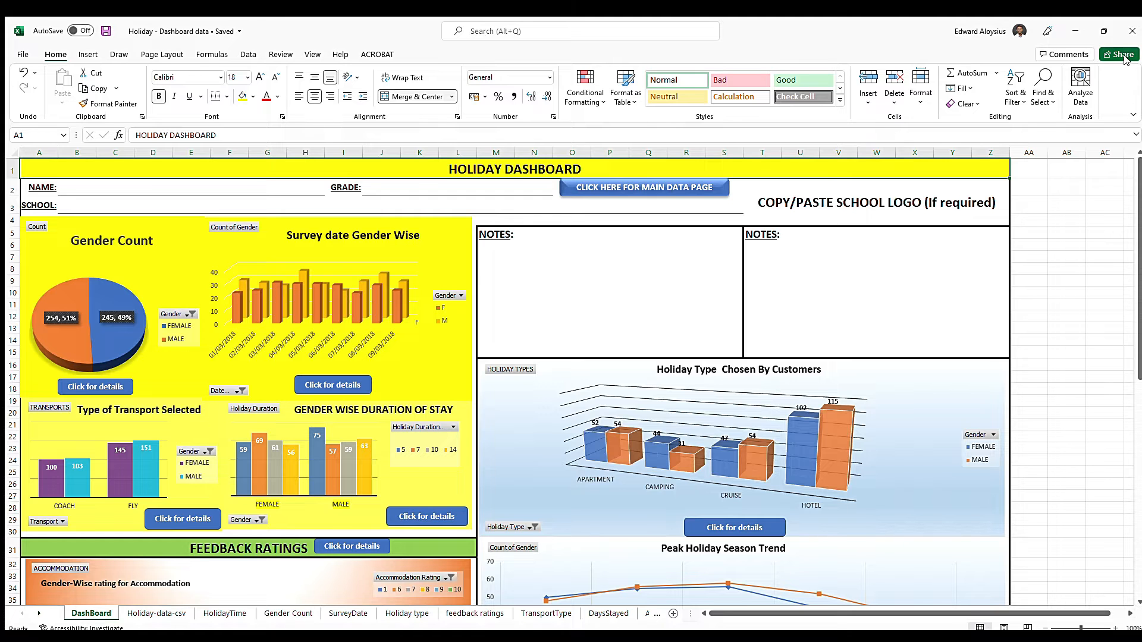
click(1130, 34)
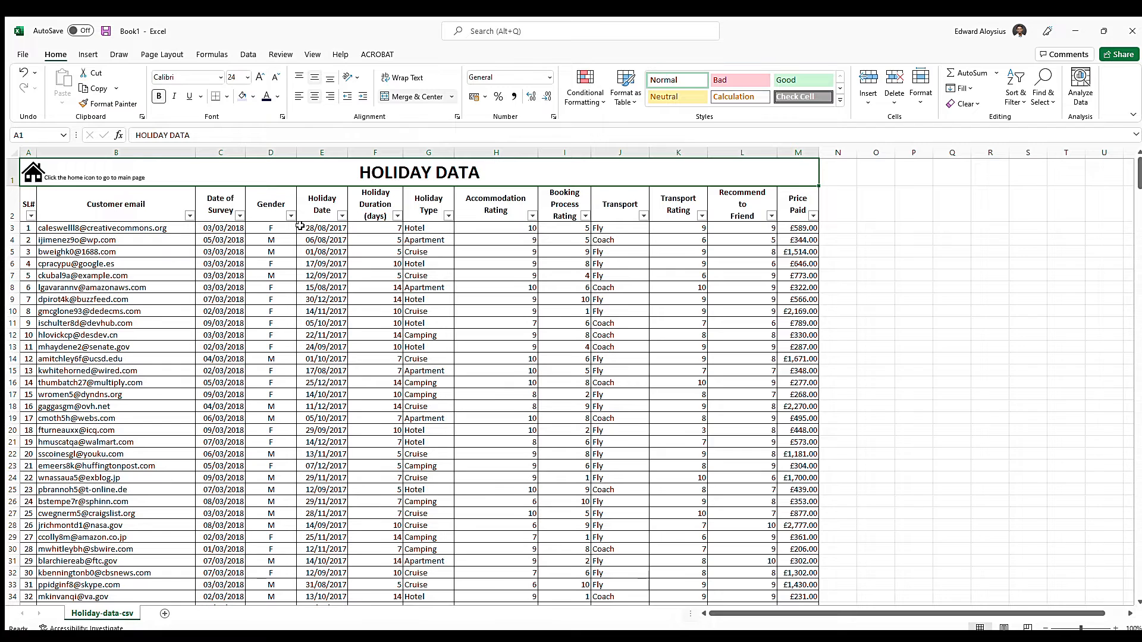
Add a worksheet named Dashboard to Book1 and place it before the Holiday-data-csv sheet
click(22, 203)
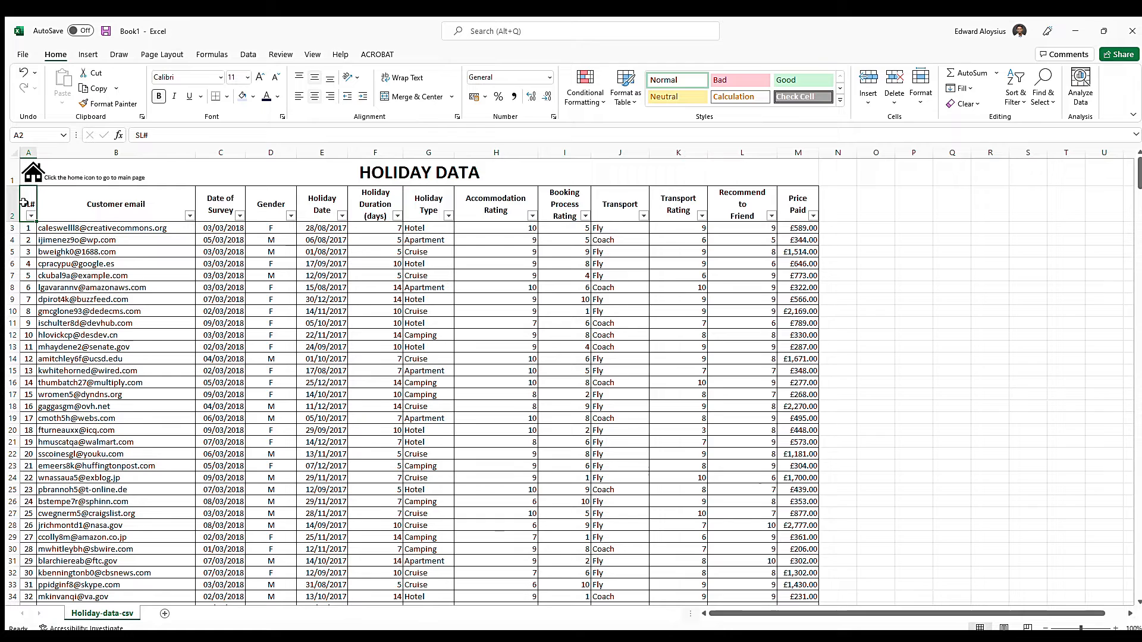
click(163, 613)
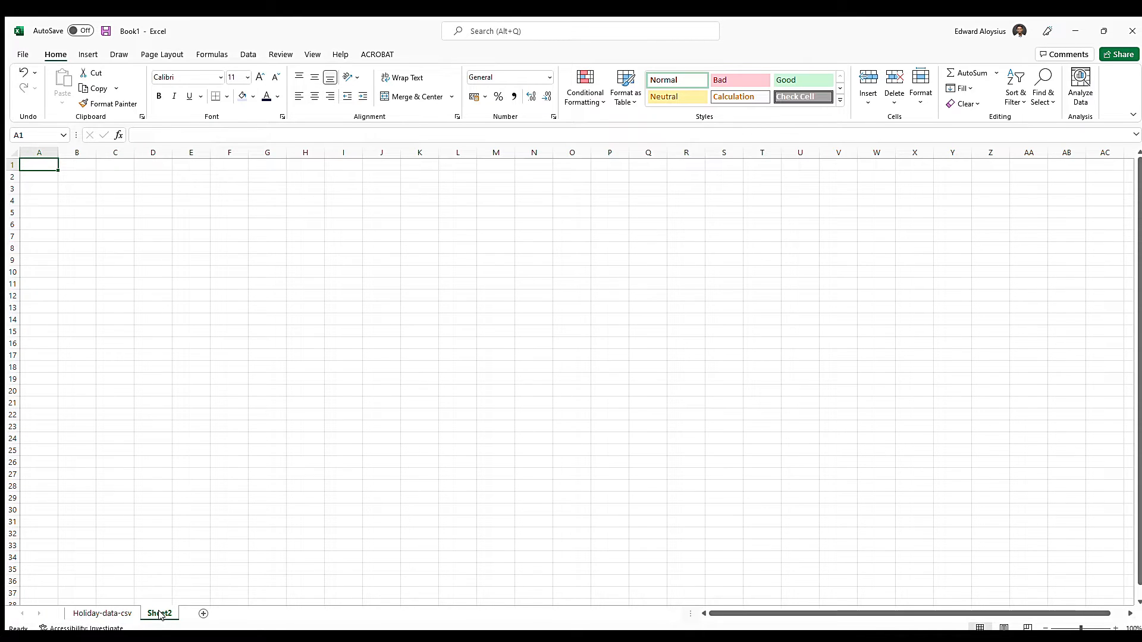
double_click(160, 614)
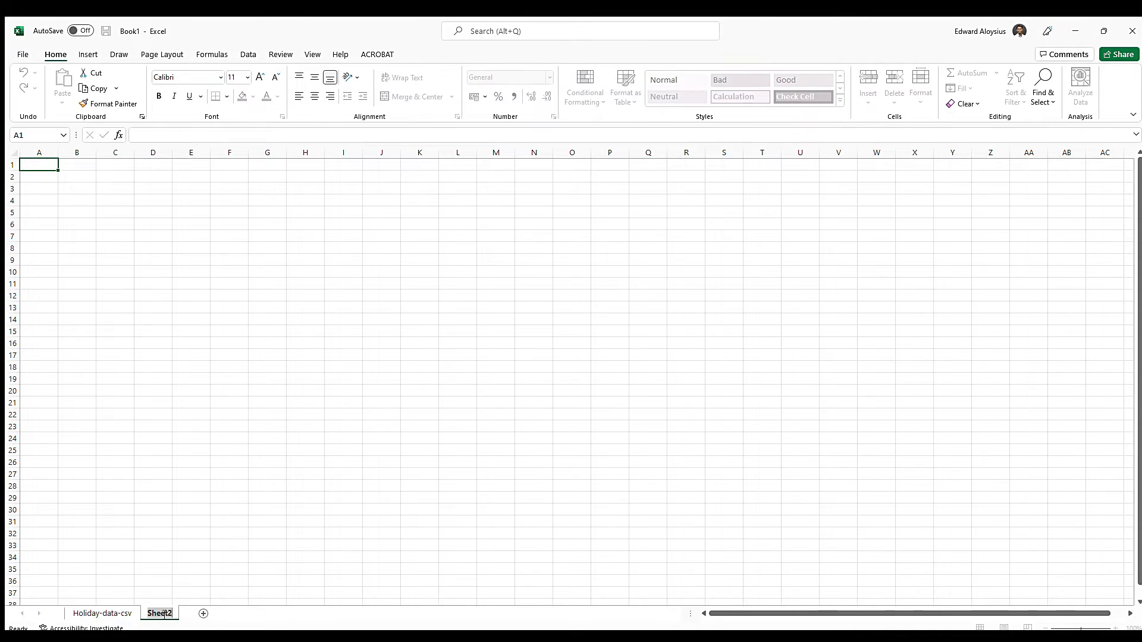
text(Dashboard)
key(Return)
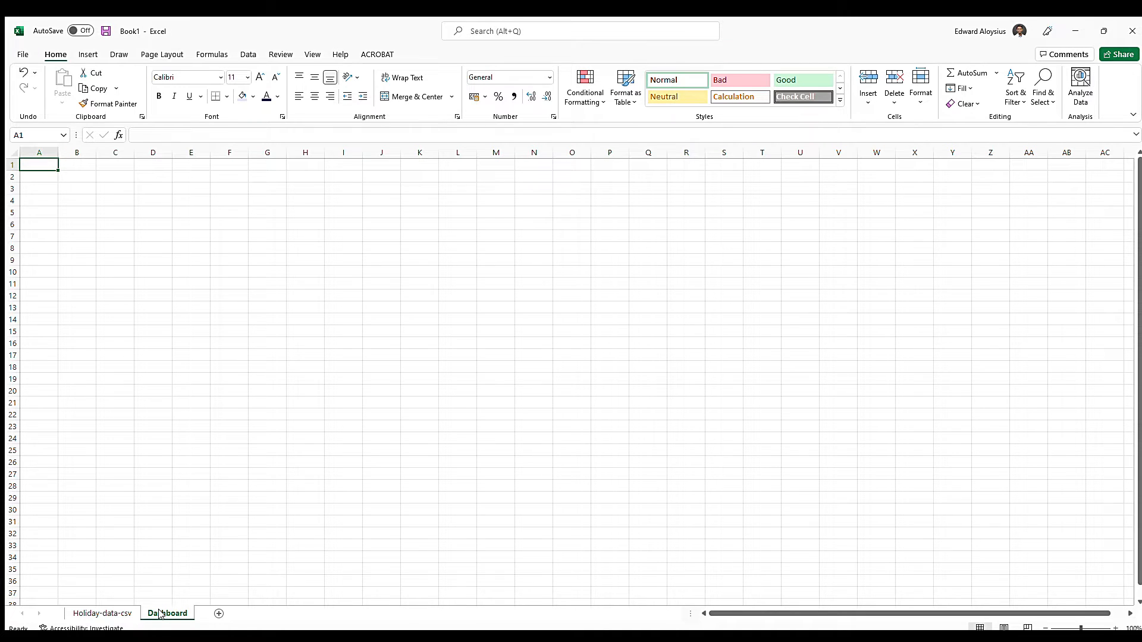
drag(160, 613, 67, 614)
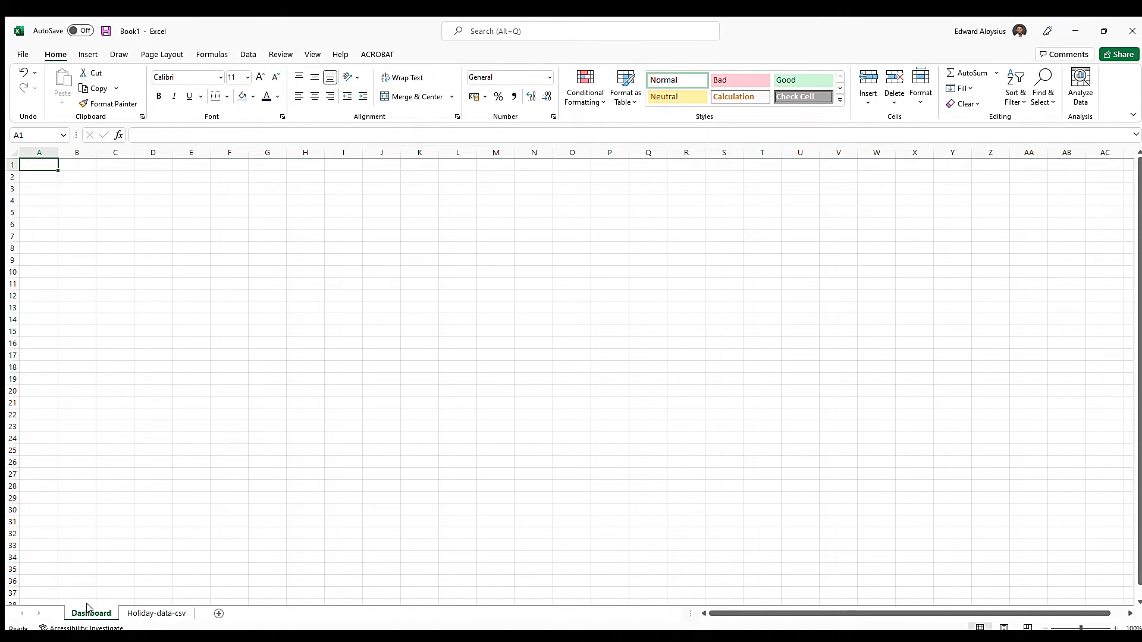
Select the Holiday-data-csv table from the SL# header across to Price Paid, extending past the last record to row 528
click(157, 614)
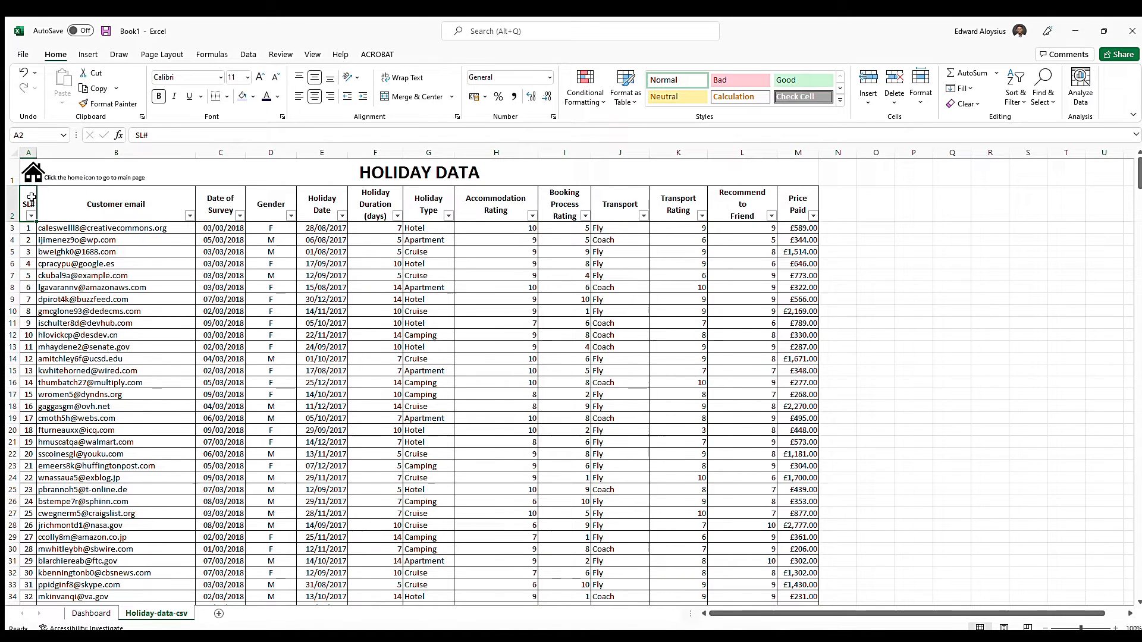
key(ctrl+shift+Right)
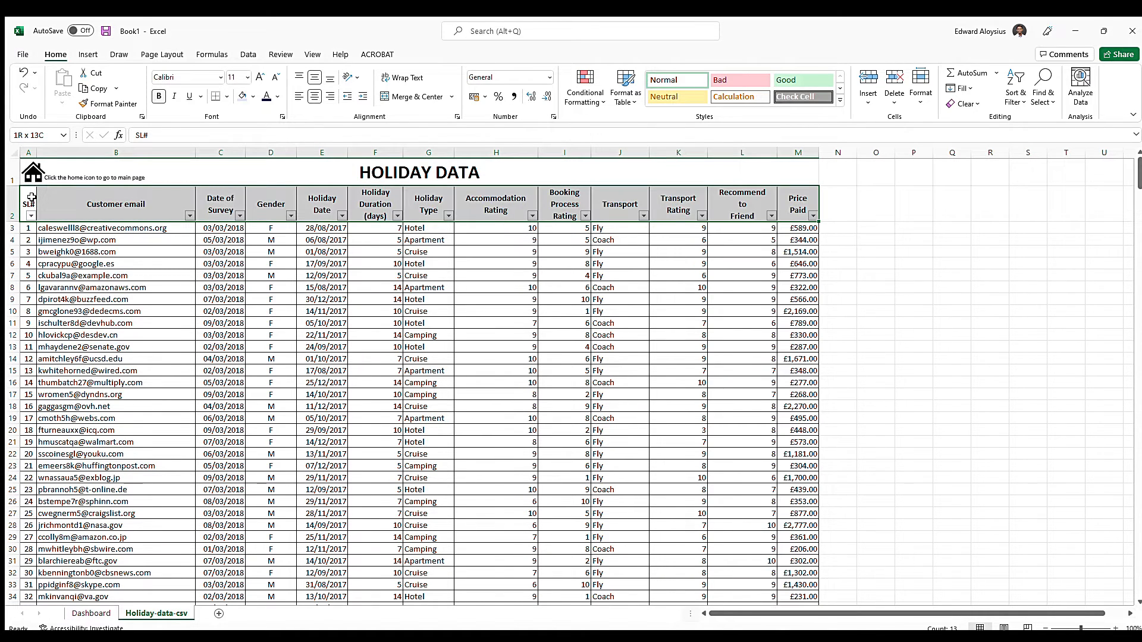
key(ctrl+shift+Down)
key(shift+Down)
key(shift+Down)
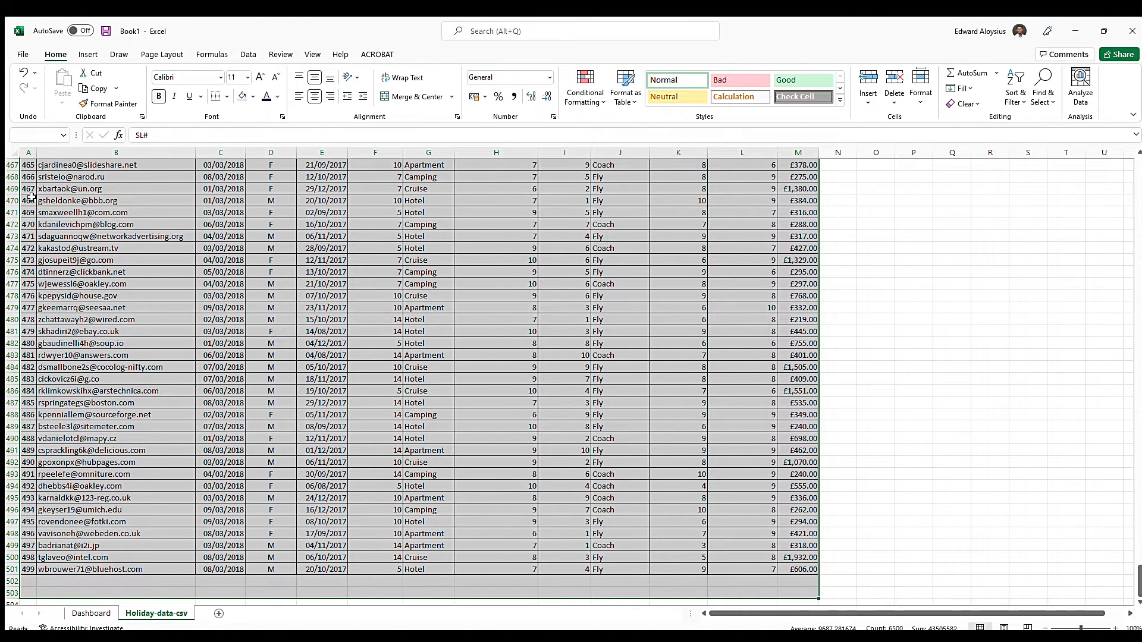
key(shift+Down)
key(shift+Down)
key(shift+Down)
key(shift+Down)
key(shift+Down)
key(shift+Down)
key(shift+Down)
key(shift+Down)
key(shift+Down)
key(shift+Down)
key(shift+Down)
key(shift+Down)
key(shift+Down)
key(shift+Down)
key(shift+Down)
key(shift+Down)
key(shift+Down)
key(shift+Down)
key(shift+Down)
key(shift+Down)
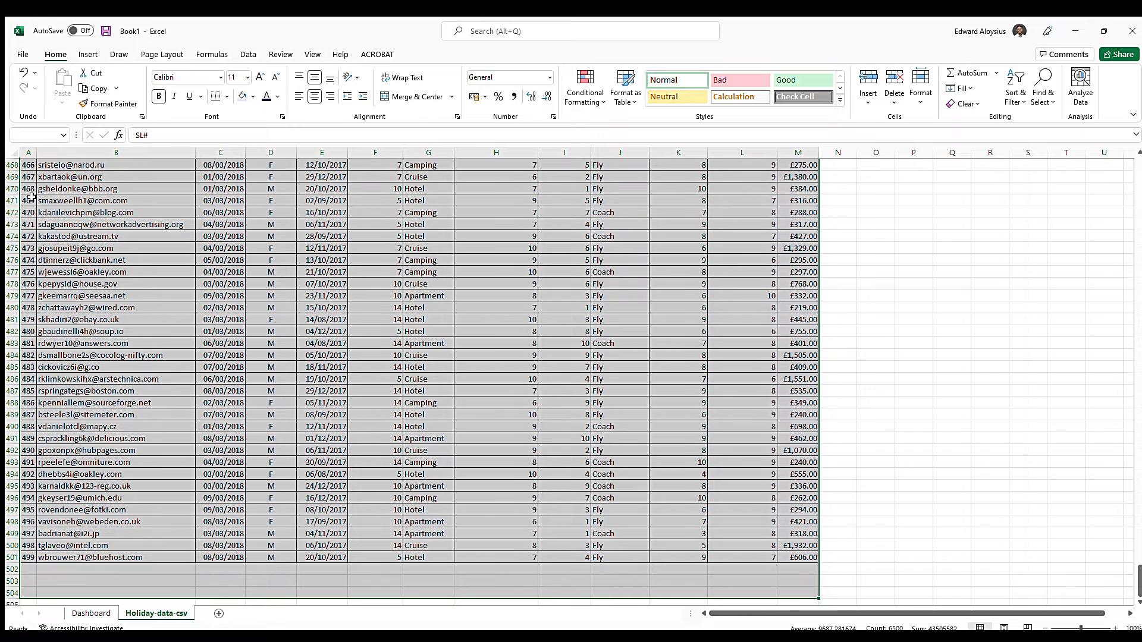
key(shift+Down)
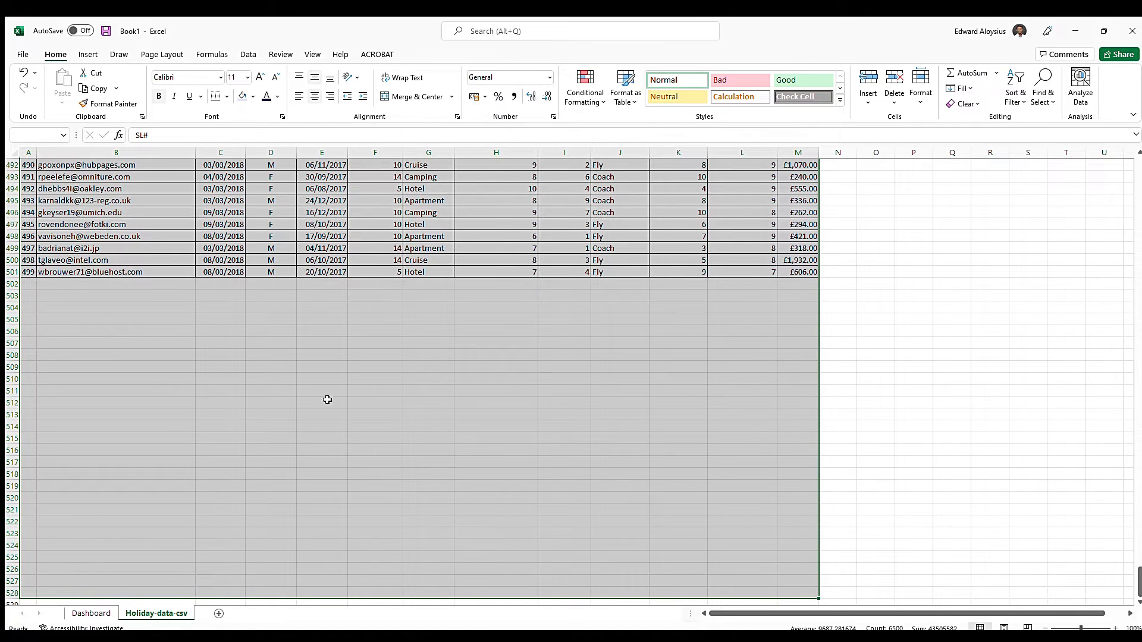
Insert a linked PivotChart and PivotTable from the selected holiday data on a new worksheet
click(87, 56)
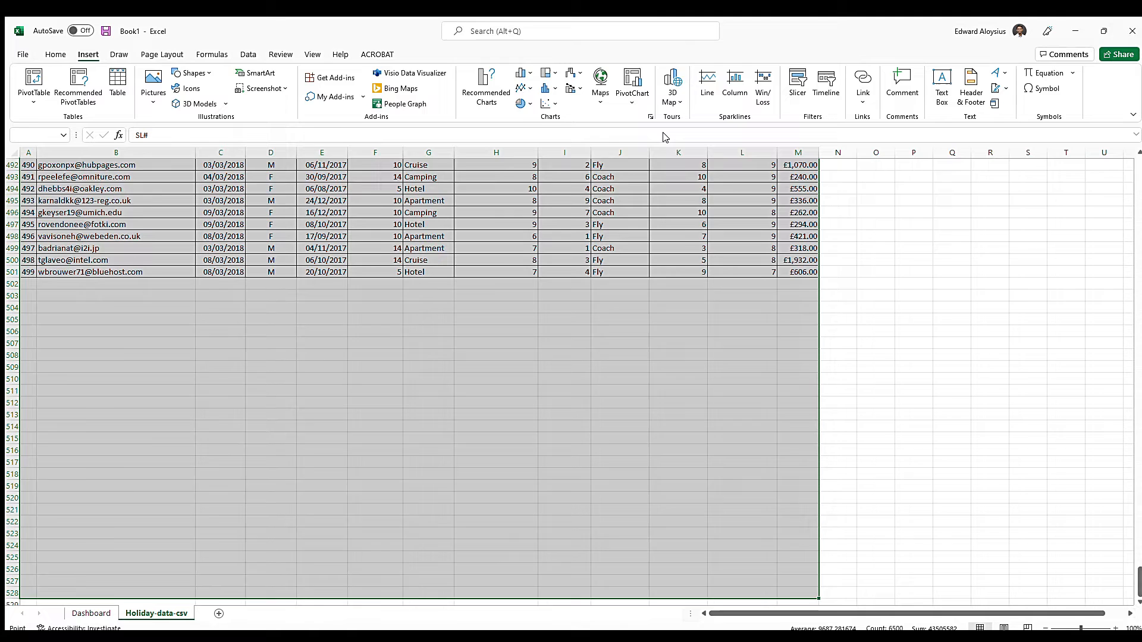
click(665, 136)
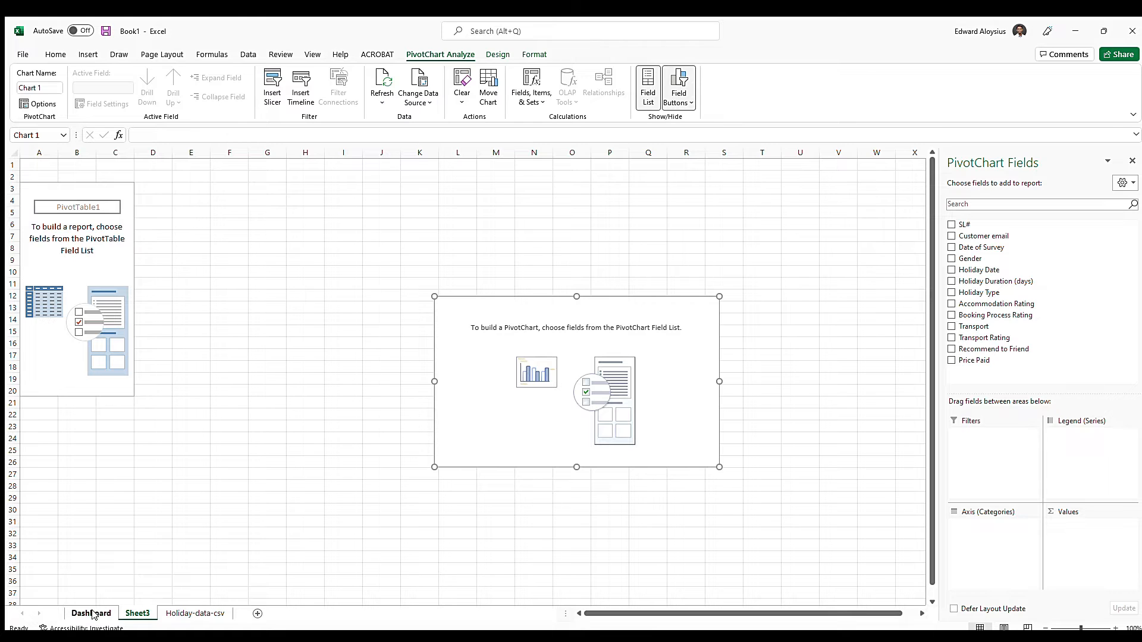
click(176, 613)
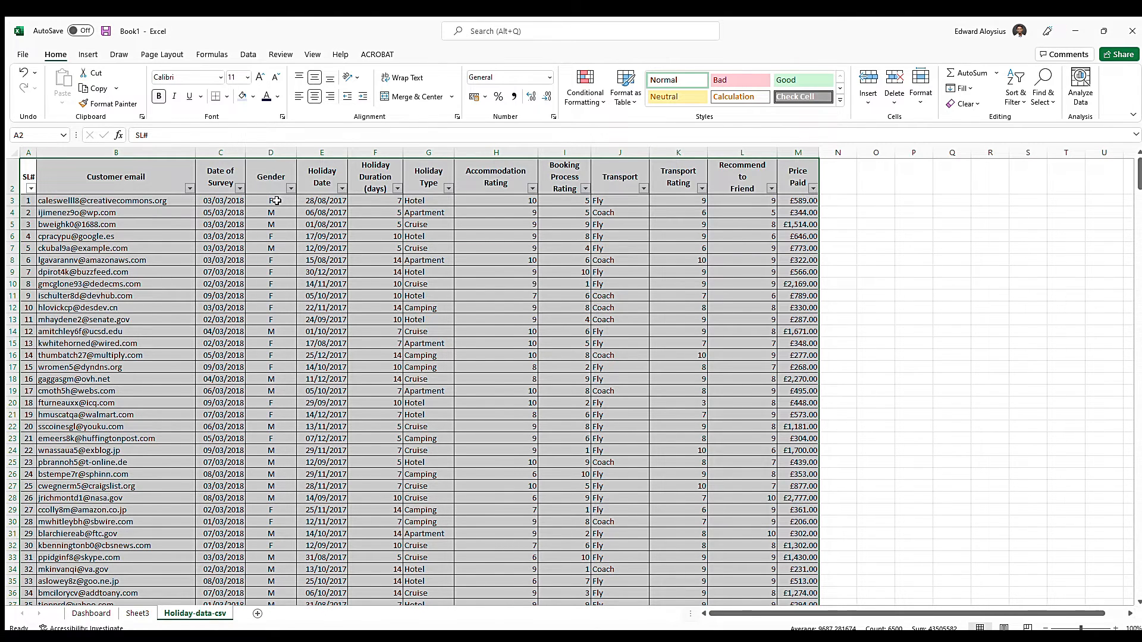
click(138, 613)
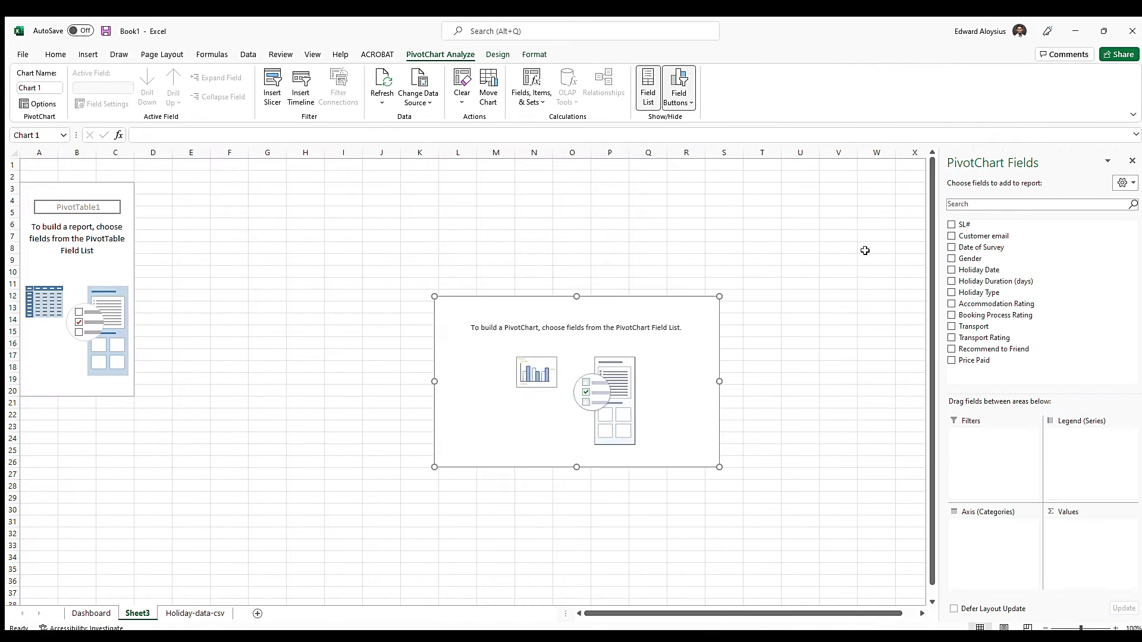
Add Gender to the PivotChart's axis and values, and place the chart beside the pivot table
click(951, 259)
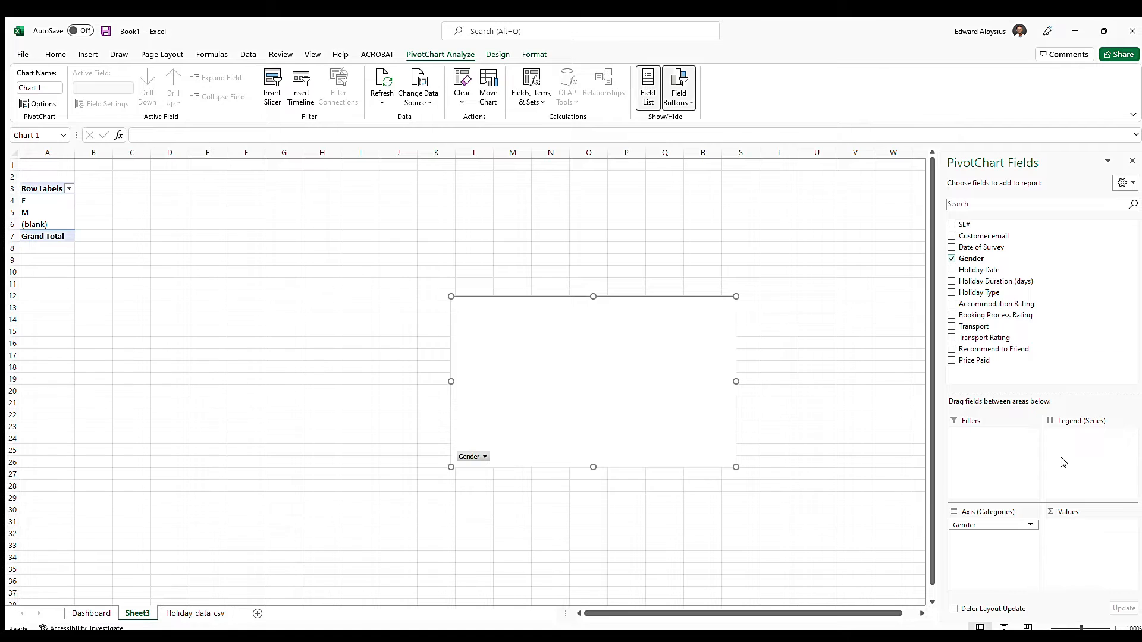
drag(975, 262, 1081, 532)
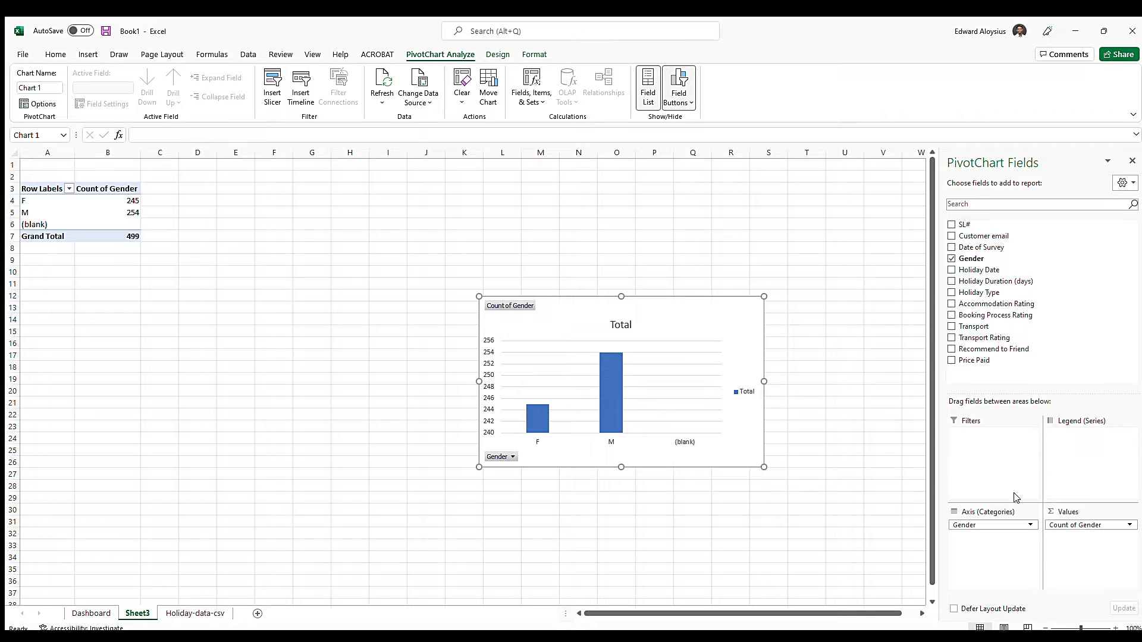
drag(599, 312, 300, 198)
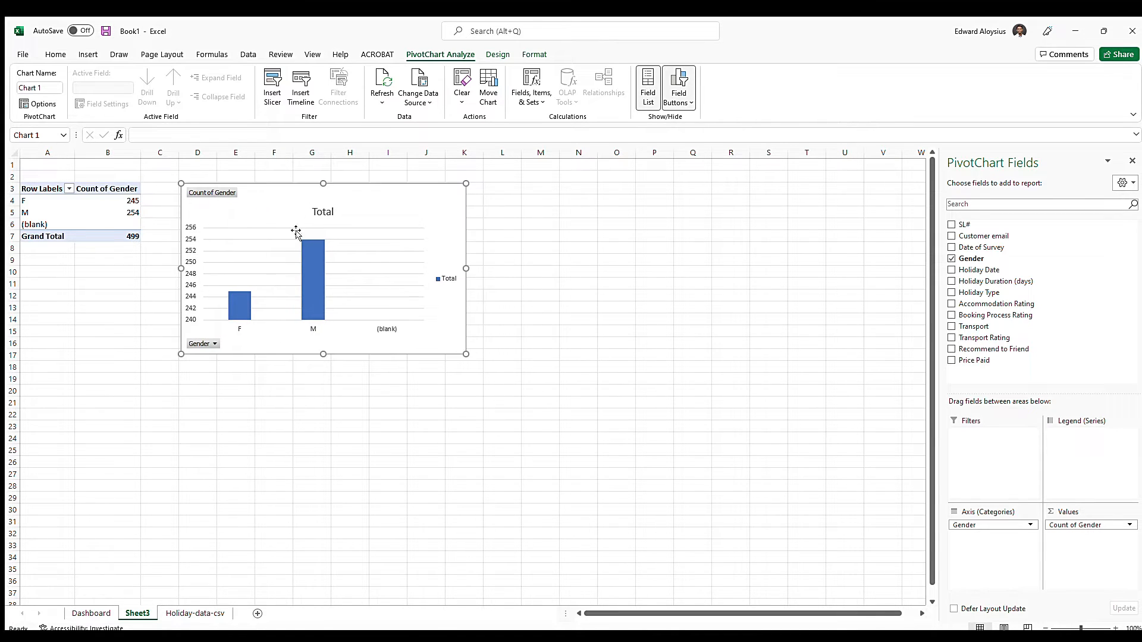
Check the source data for empty rows and filter the (blank) entry out of the gender pivot table's row labels
click(66, 189)
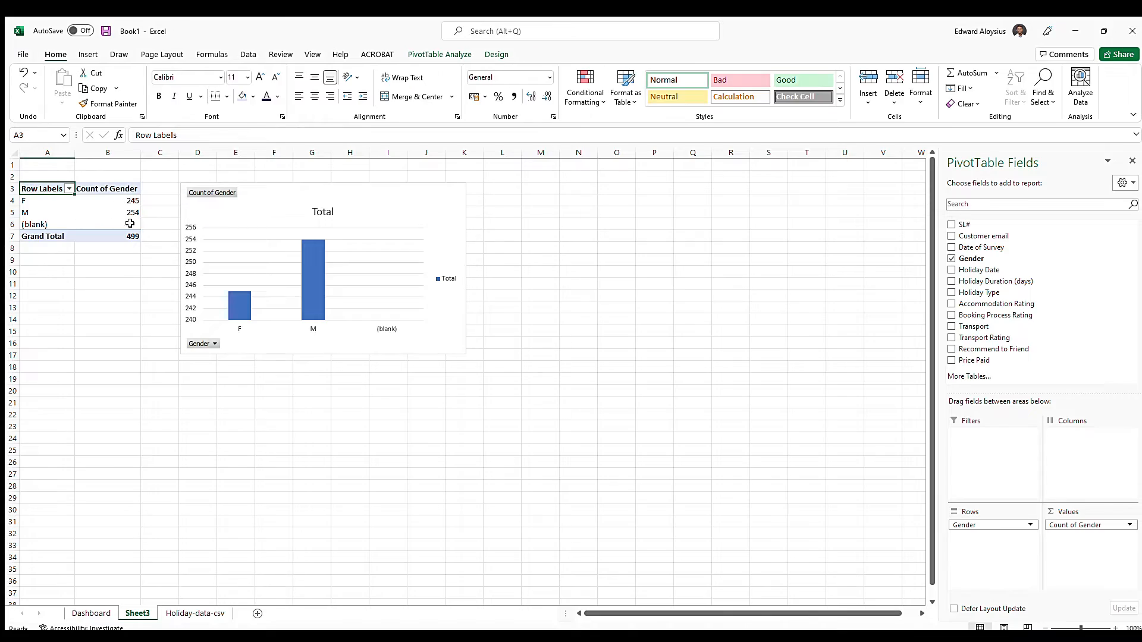
click(195, 613)
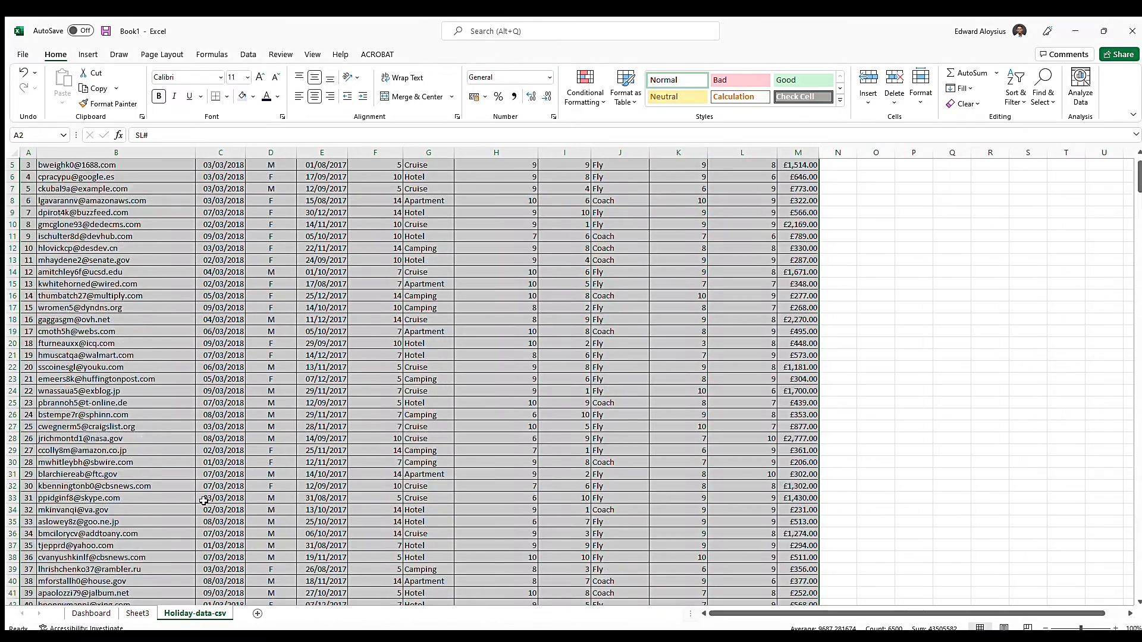
scroll(213, 486, down, 20)
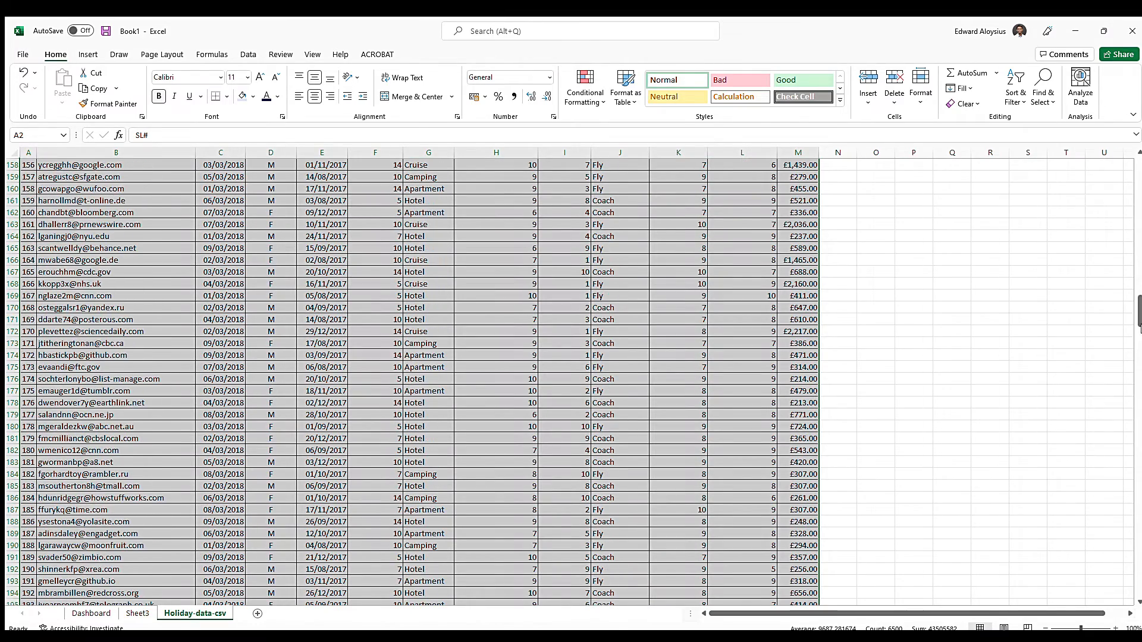
scroll(353, 528, down, 20)
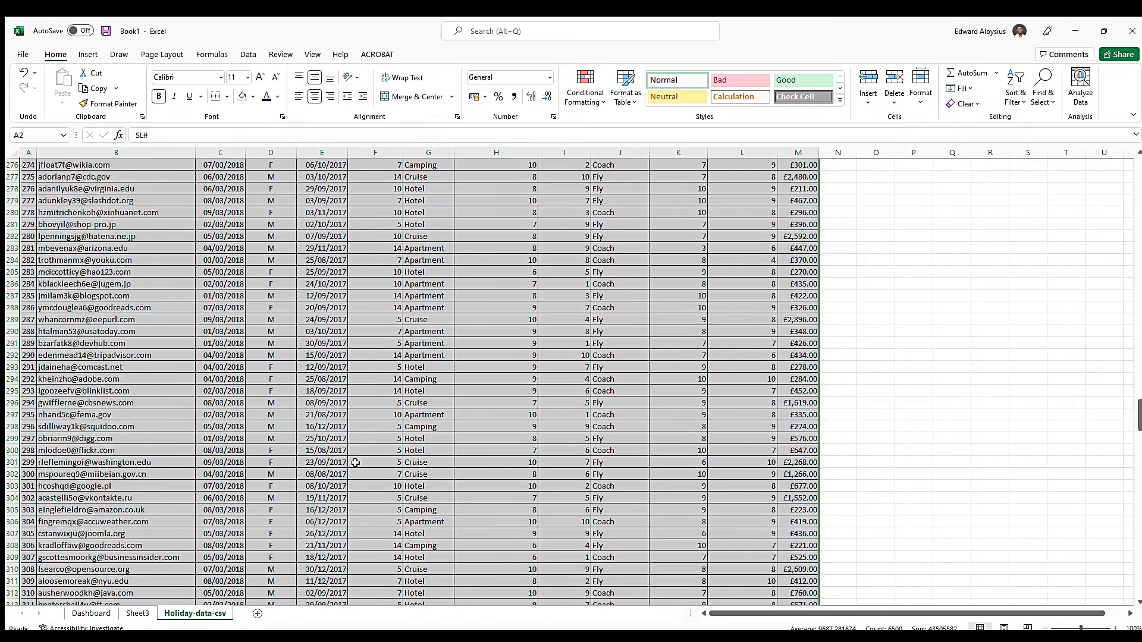
scroll(353, 528, down, 20)
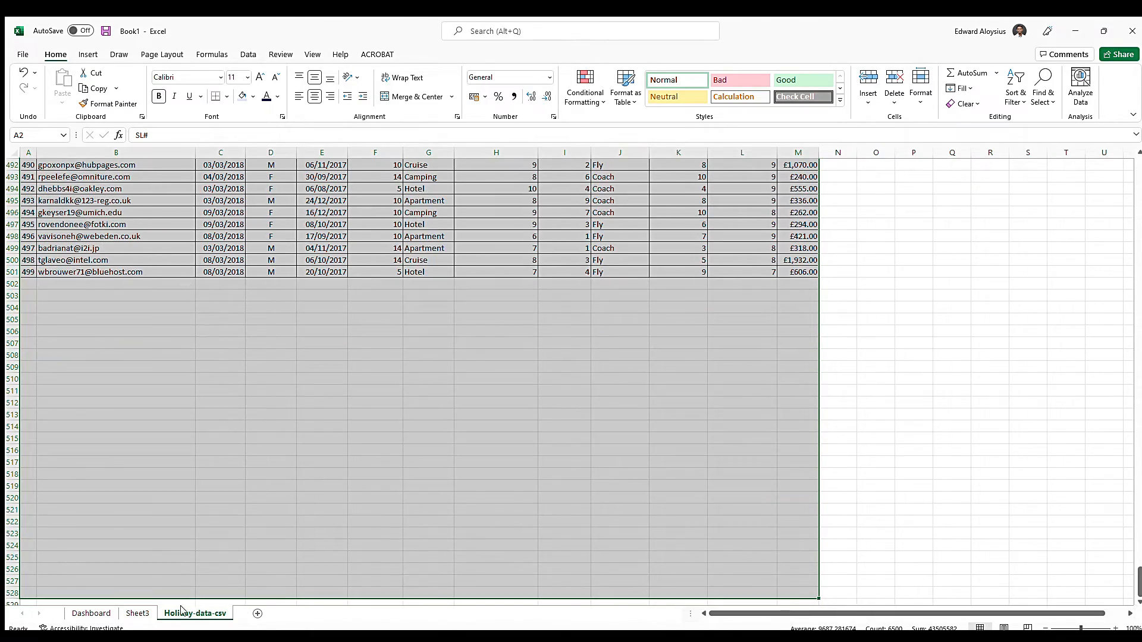
click(137, 614)
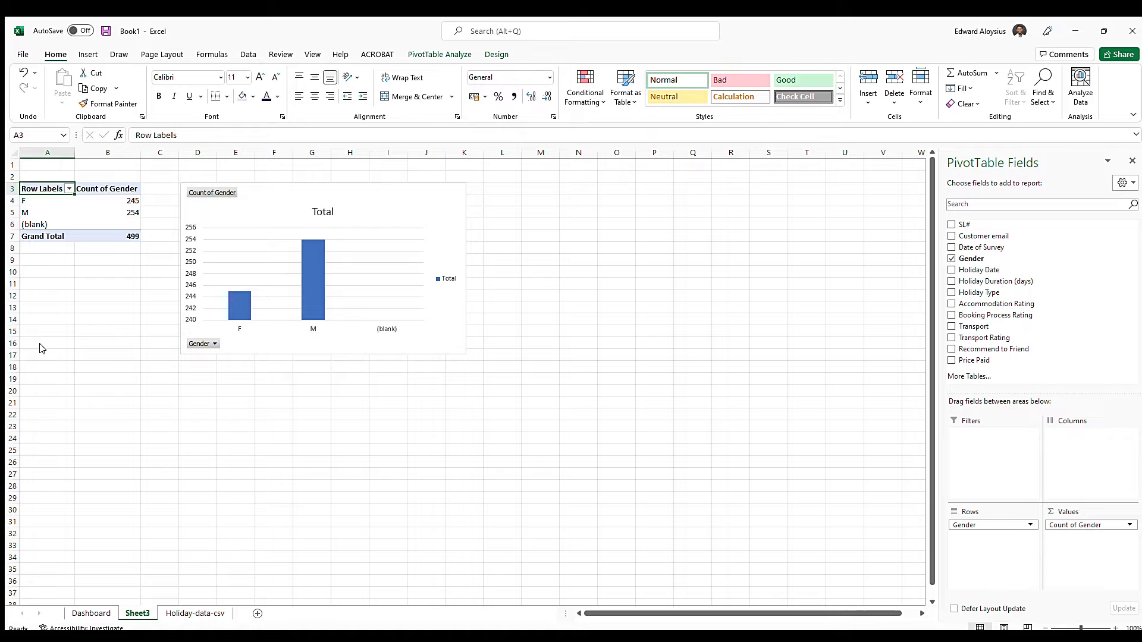
click(75, 420)
Apply borders to all cells of the gender pivot table in A3:B6
drag(35, 186, 119, 225)
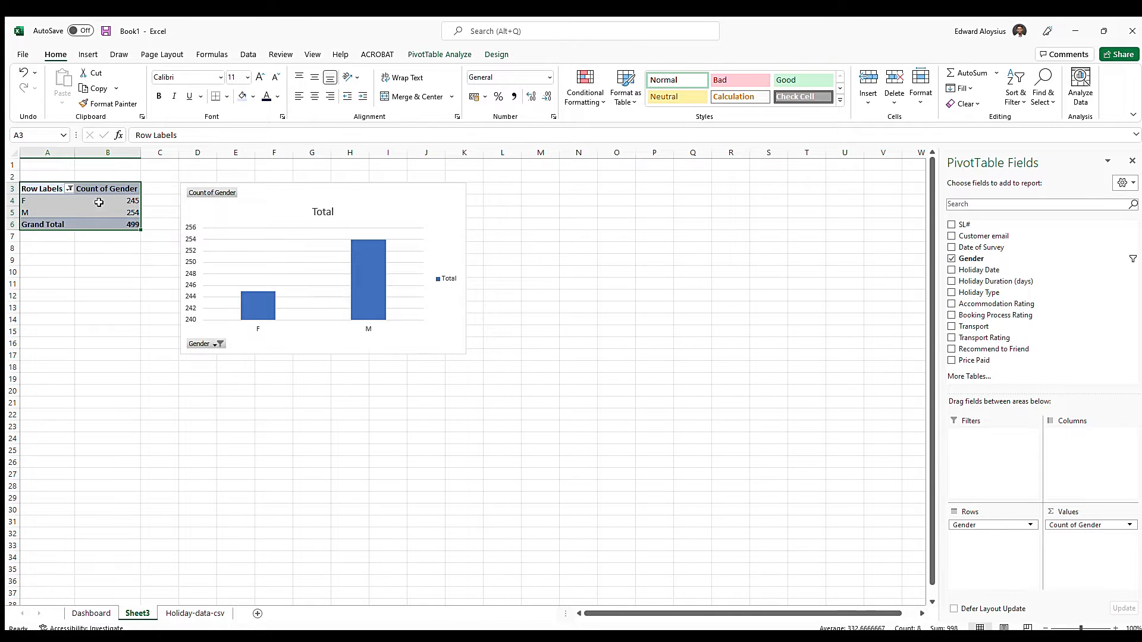
click(106, 382)
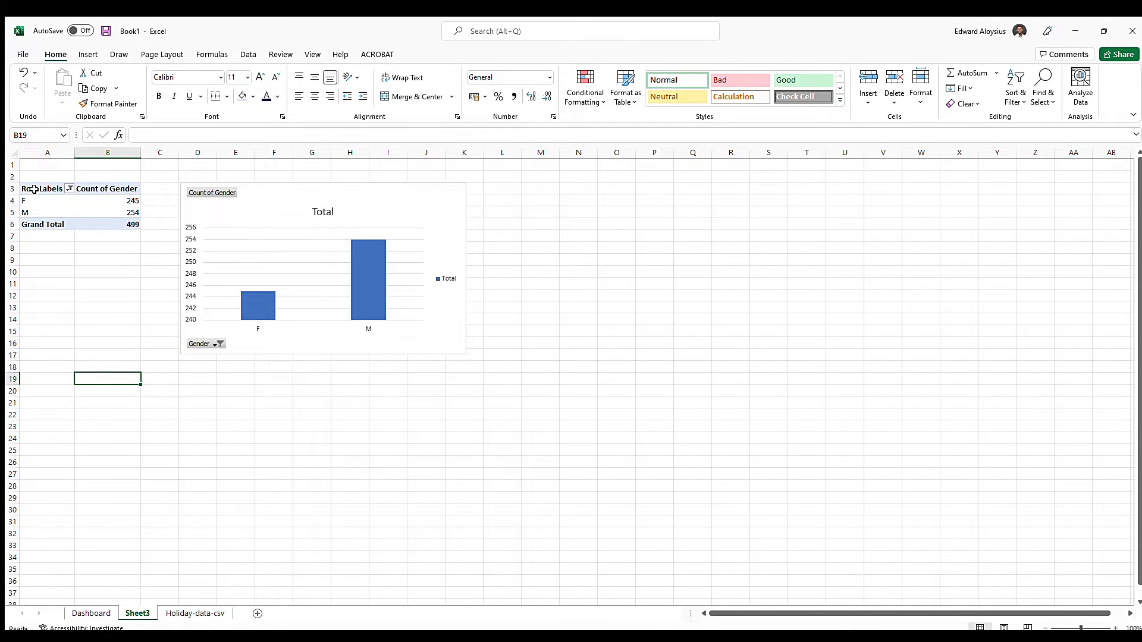
drag(50, 191, 122, 225)
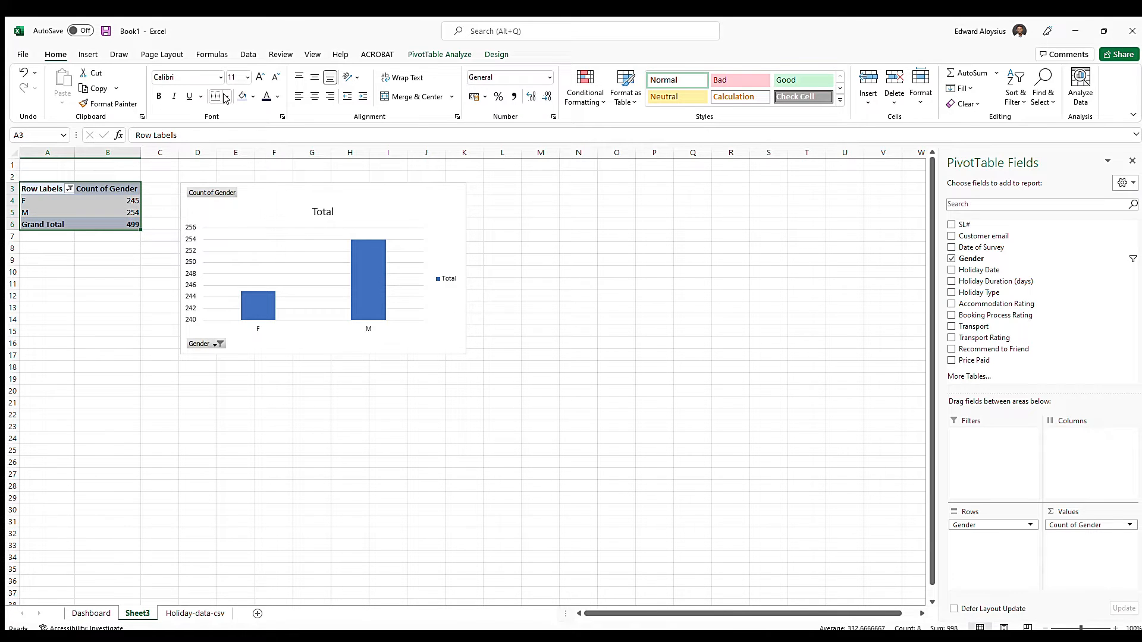
Change the gender PivotChart from columns to a pie chart
click(301, 187)
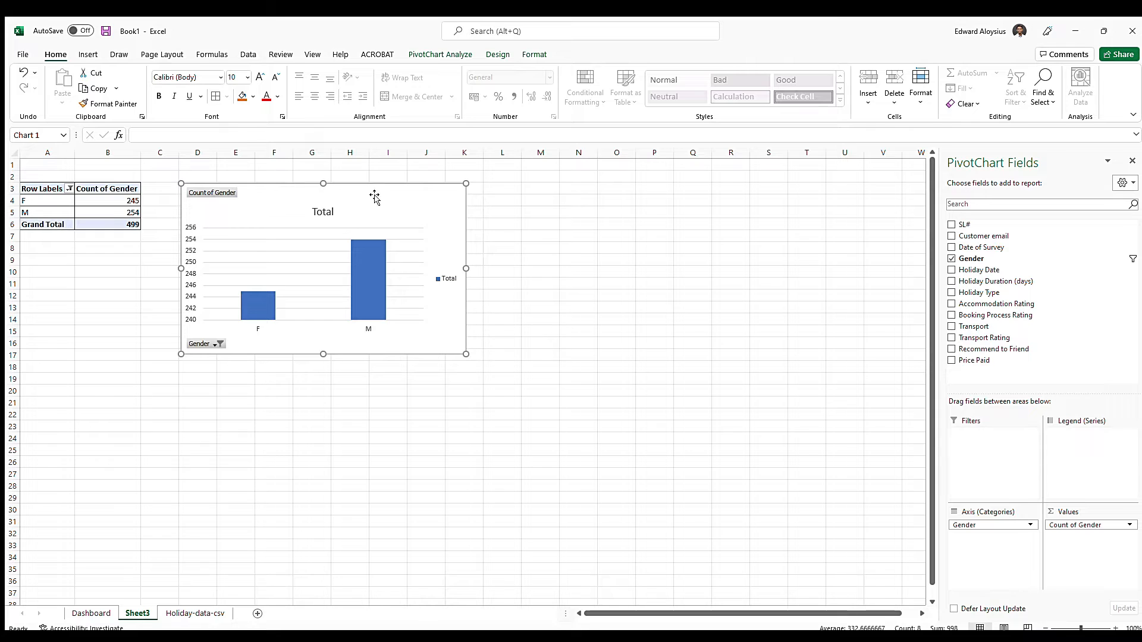
click(498, 54)
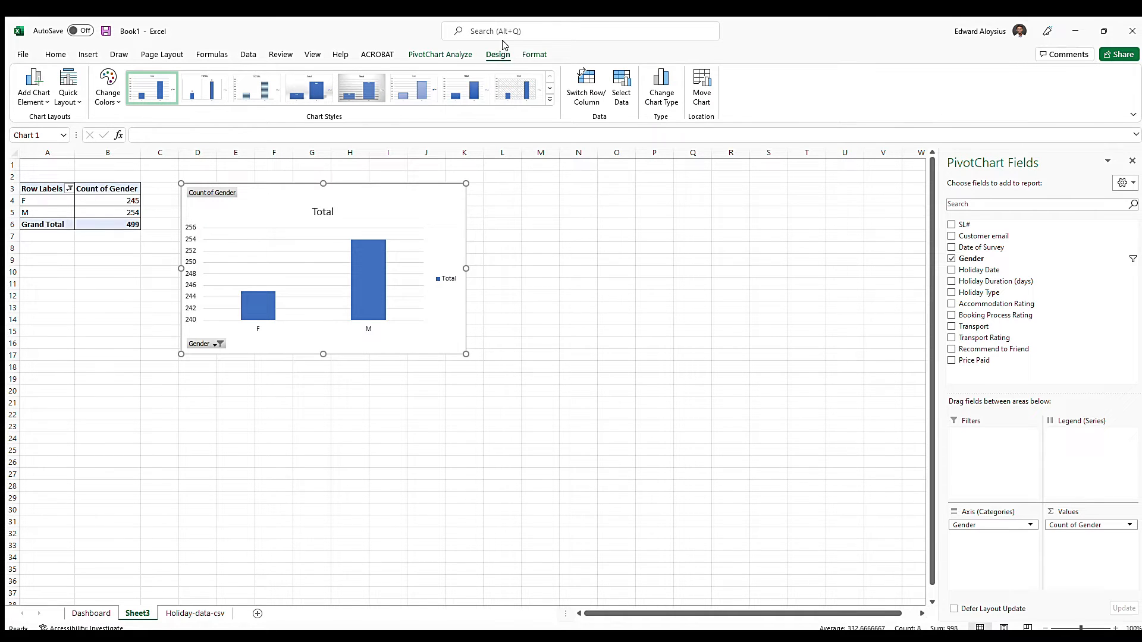
click(440, 54)
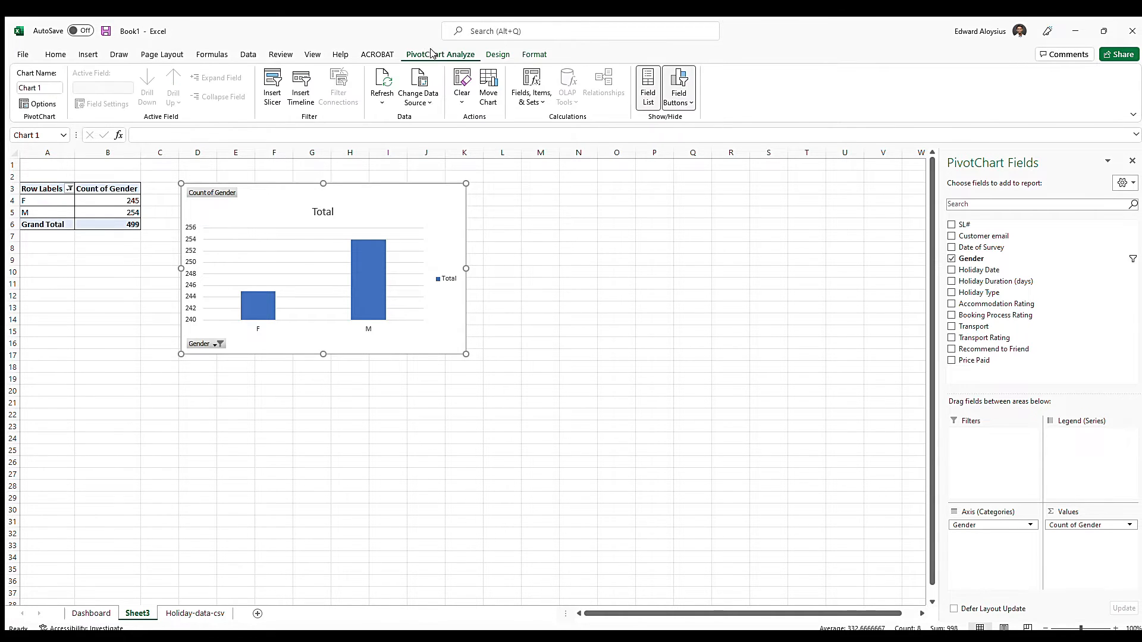
click(498, 54)
click(532, 55)
click(498, 54)
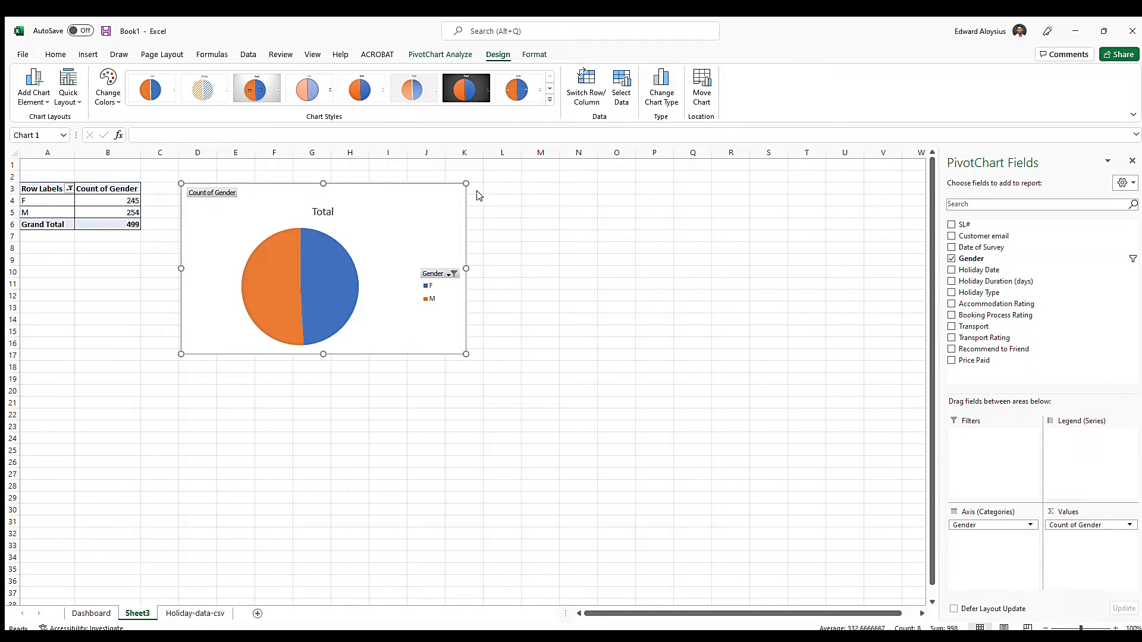
Add data labels to the gender pie chart that show both the value and the percentage
click(505, 216)
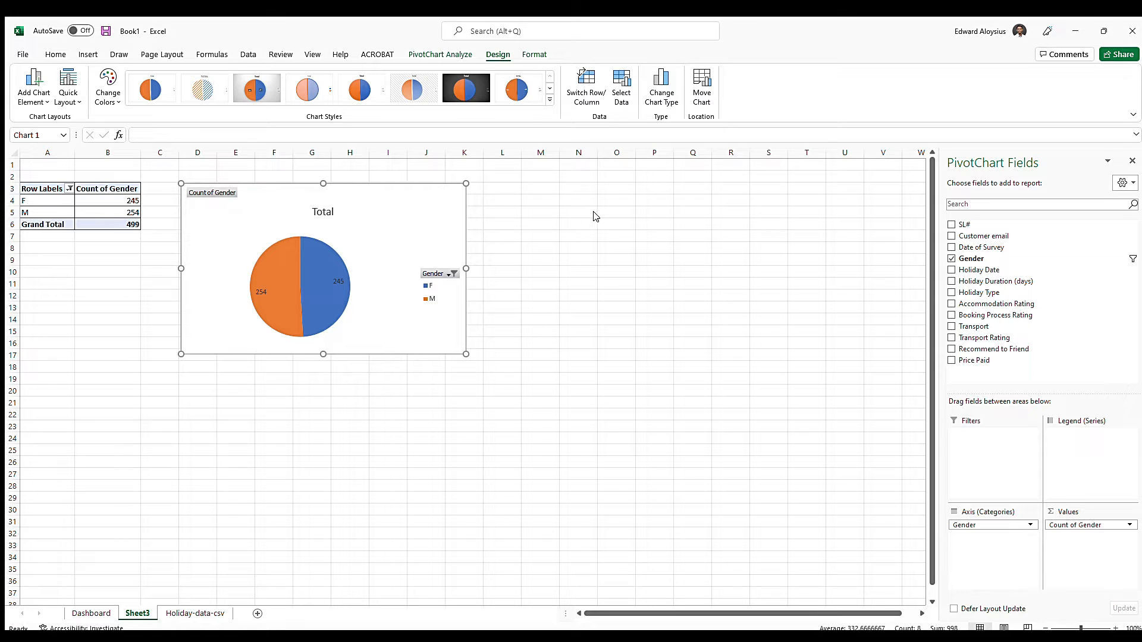
click(617, 287)
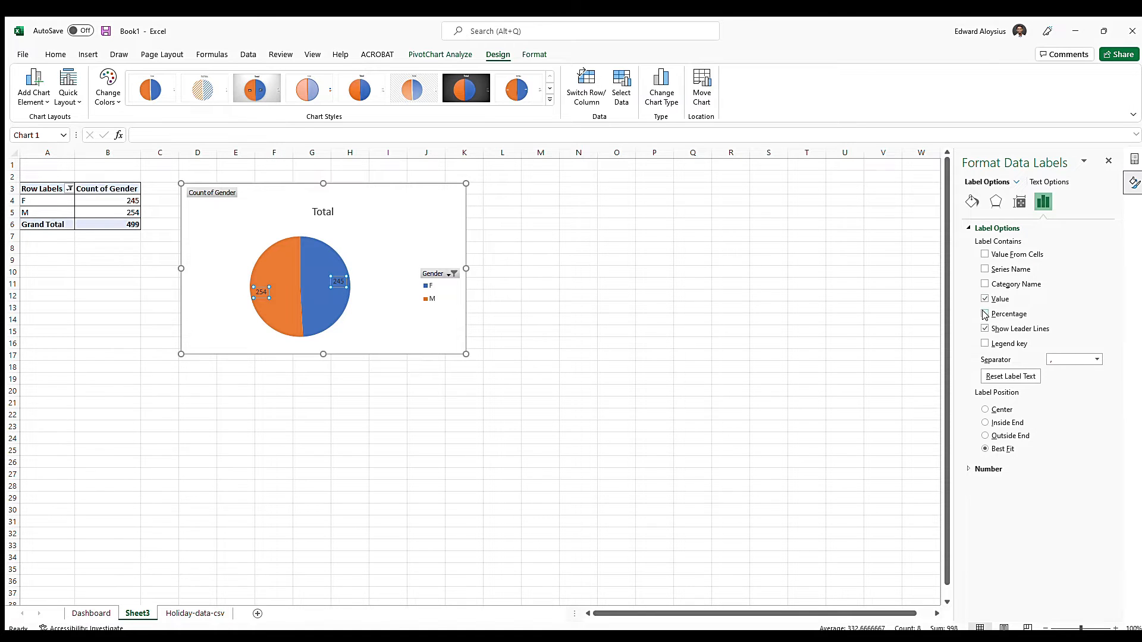
click(985, 314)
click(1108, 159)
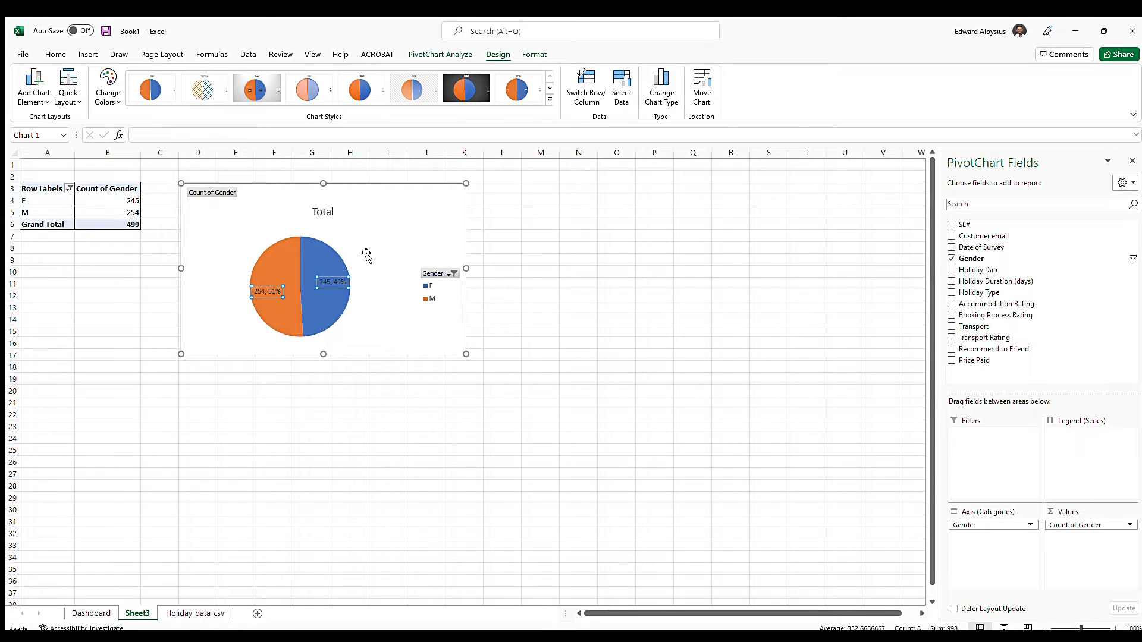
Move the pie chart right beside the pivot table and resize it to span about columns C to H, down to row 19
drag(367, 199, 339, 207)
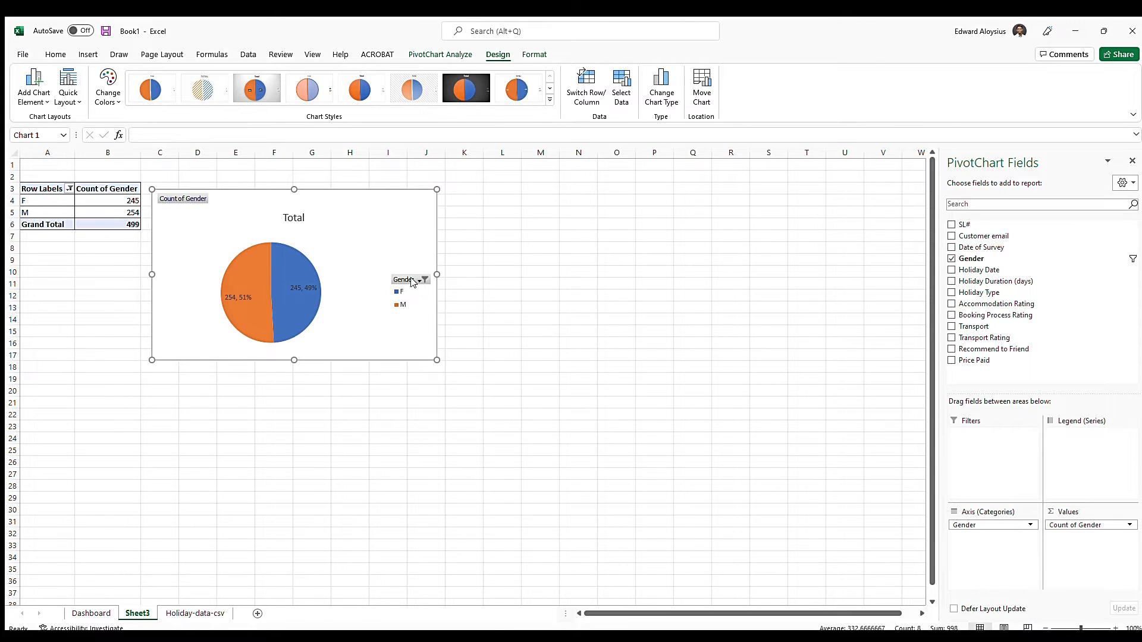
drag(438, 364, 350, 380)
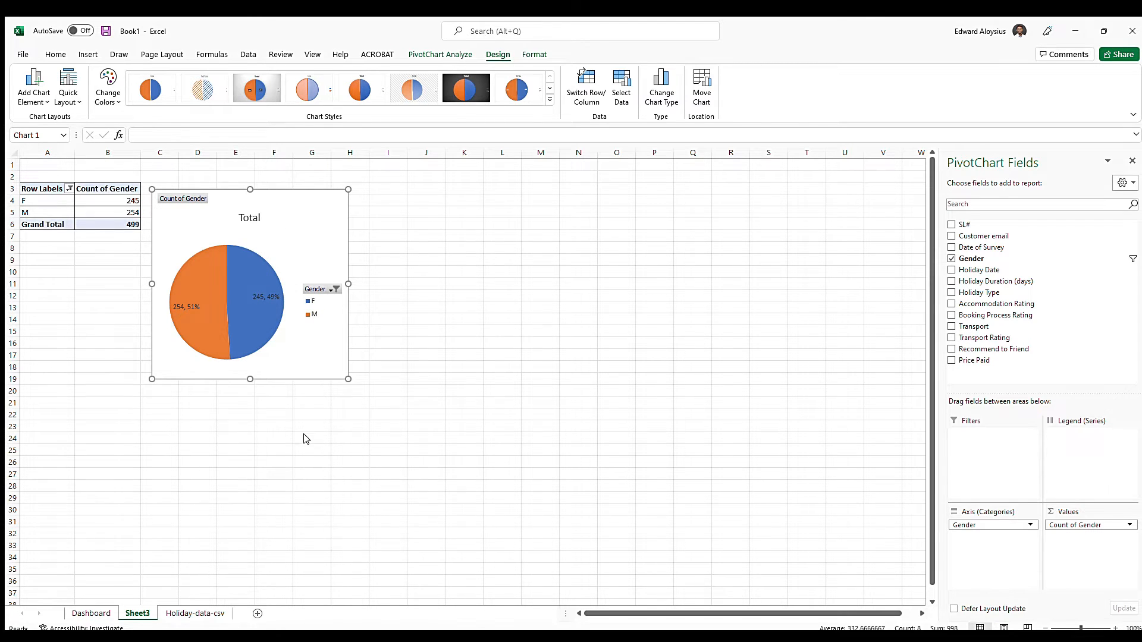
click(458, 364)
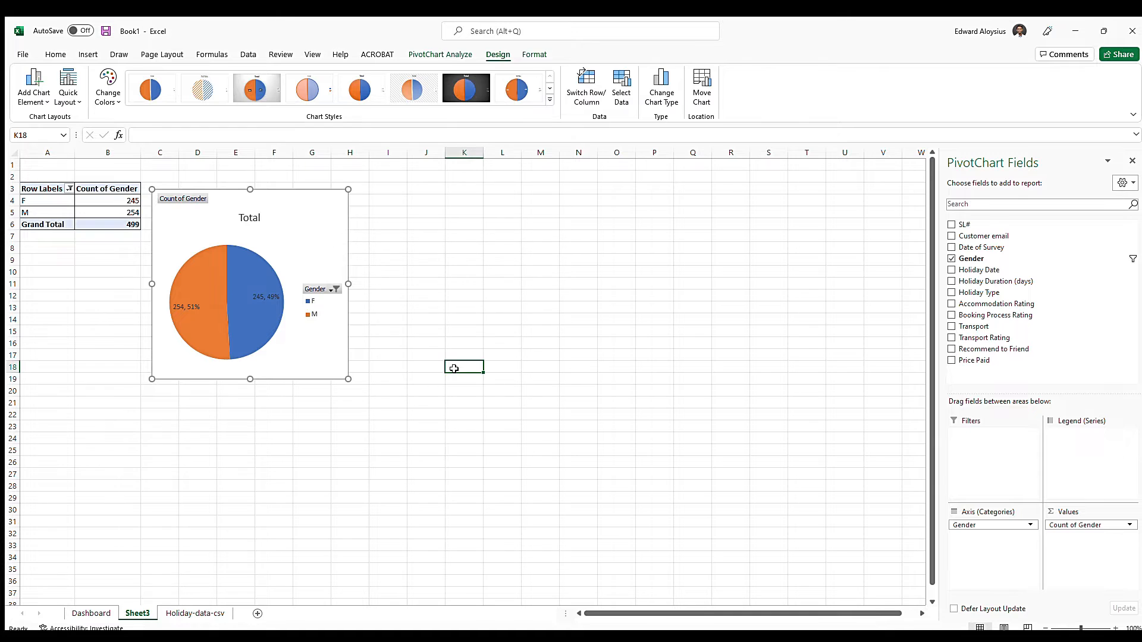
Paste a copy of the gender pie chart onto the Dashboard sheet, starting at cell A6
click(91, 613)
click(43, 220)
key(ctrl+v)
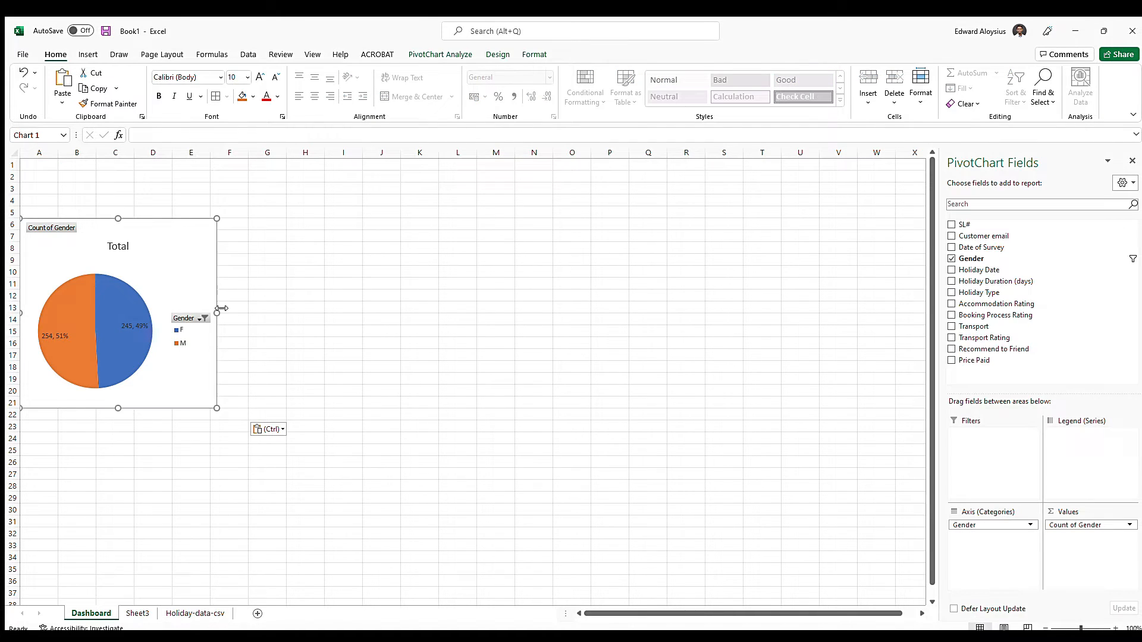
click(278, 329)
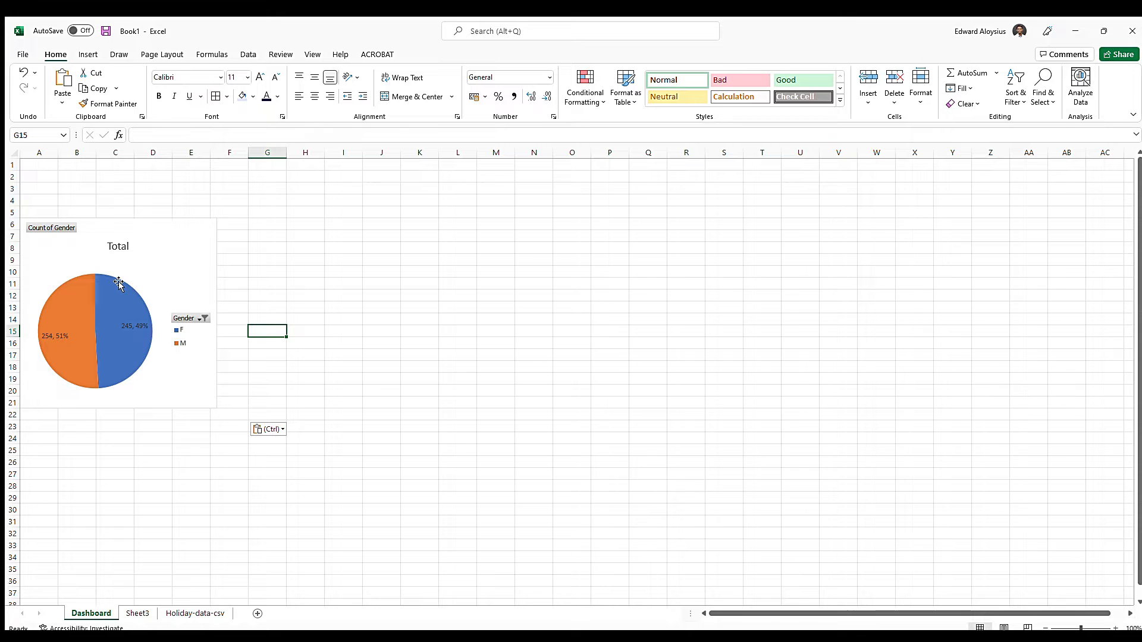
Rename Sheet3 as GenderCount and place it after the Holiday-data-csv sheet
click(138, 613)
click(188, 543)
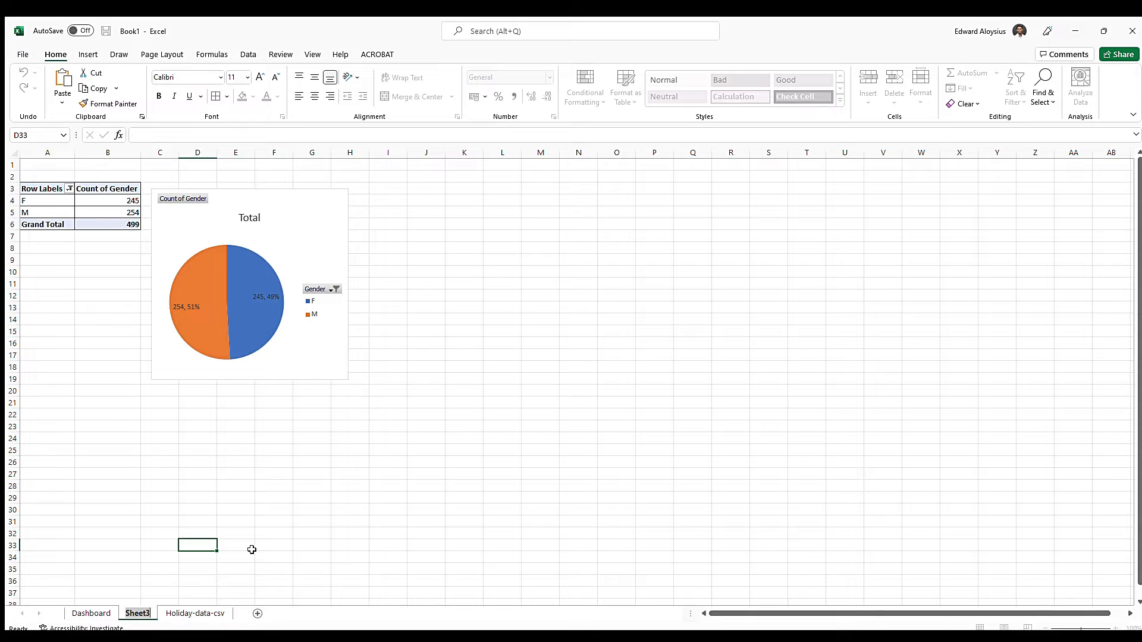
text(GenderCount)
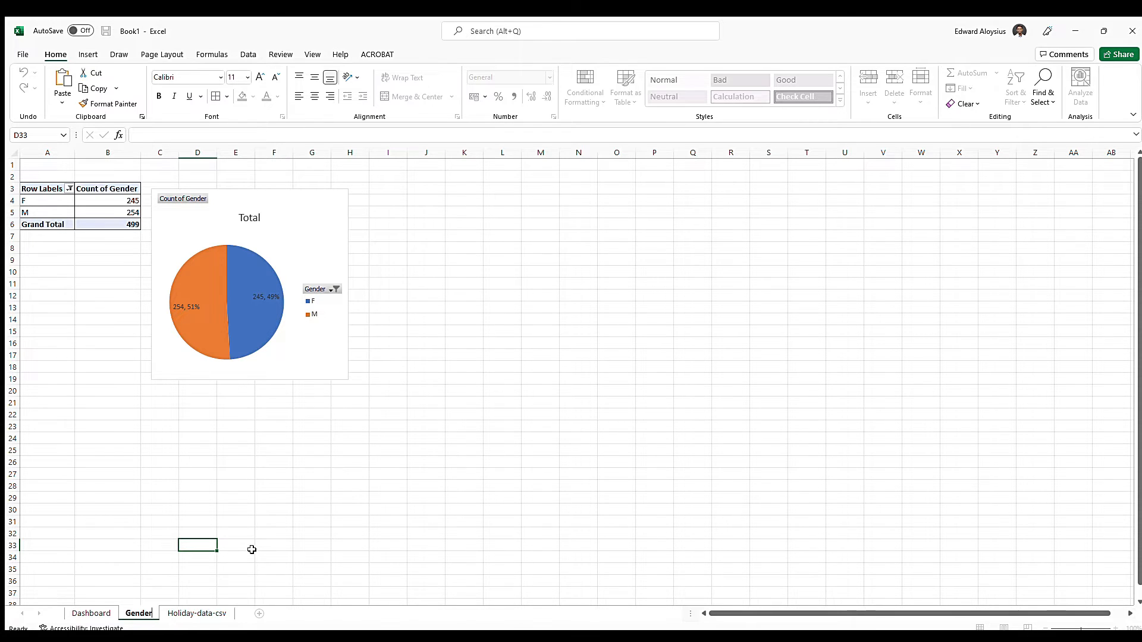
key(Return)
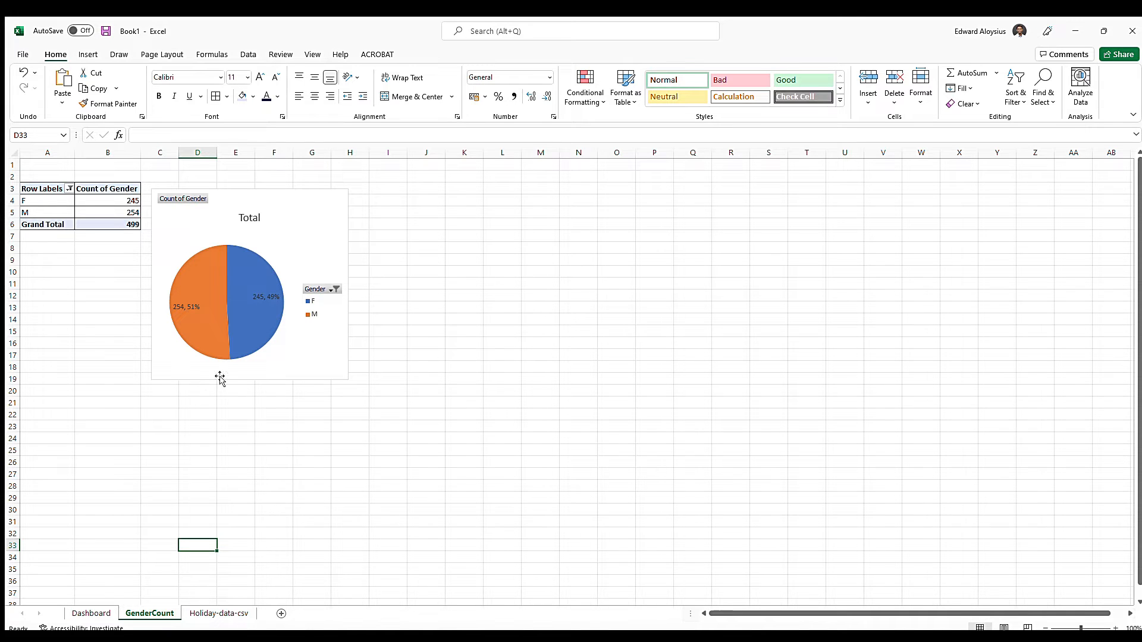
drag(114, 613, 262, 615)
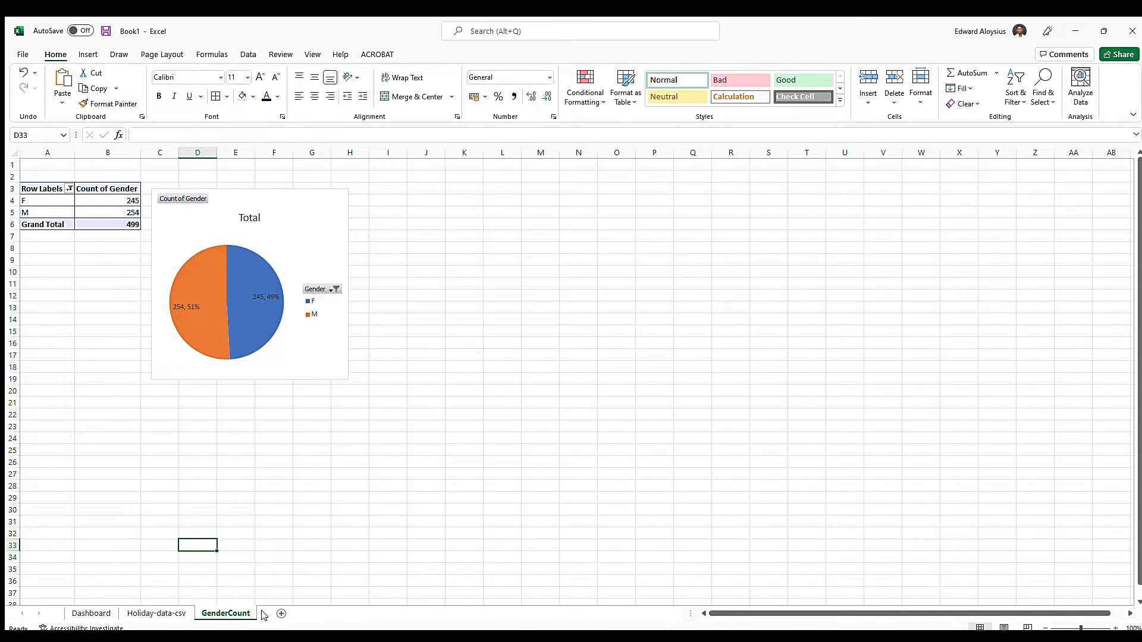
Insert another linked PivotChart and PivotTable from the selected holiday data on a new worksheet, and place that sheet after GenderCount
click(149, 615)
click(215, 613)
click(160, 613)
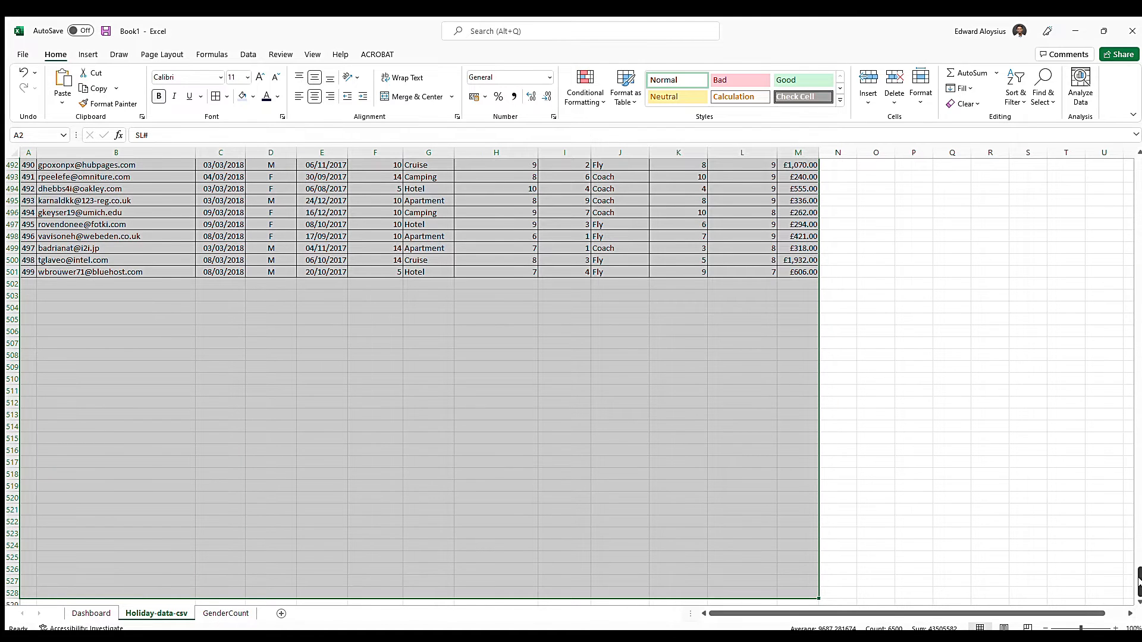
scroll(1137, 579, up, 7)
drag(1137, 538, 1137, 172)
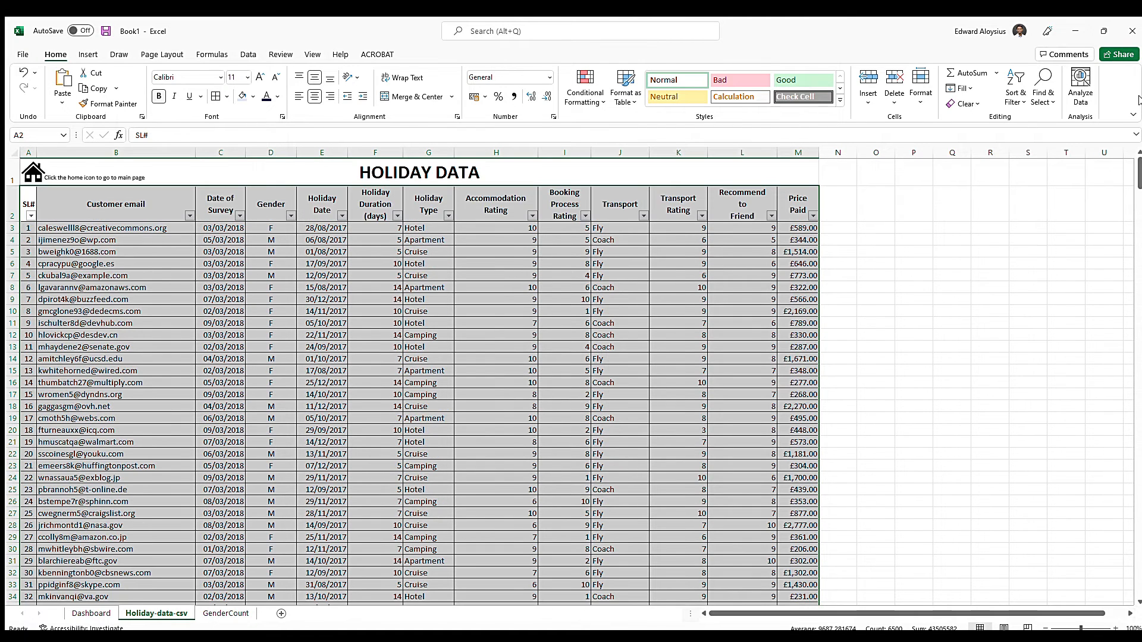
click(81, 55)
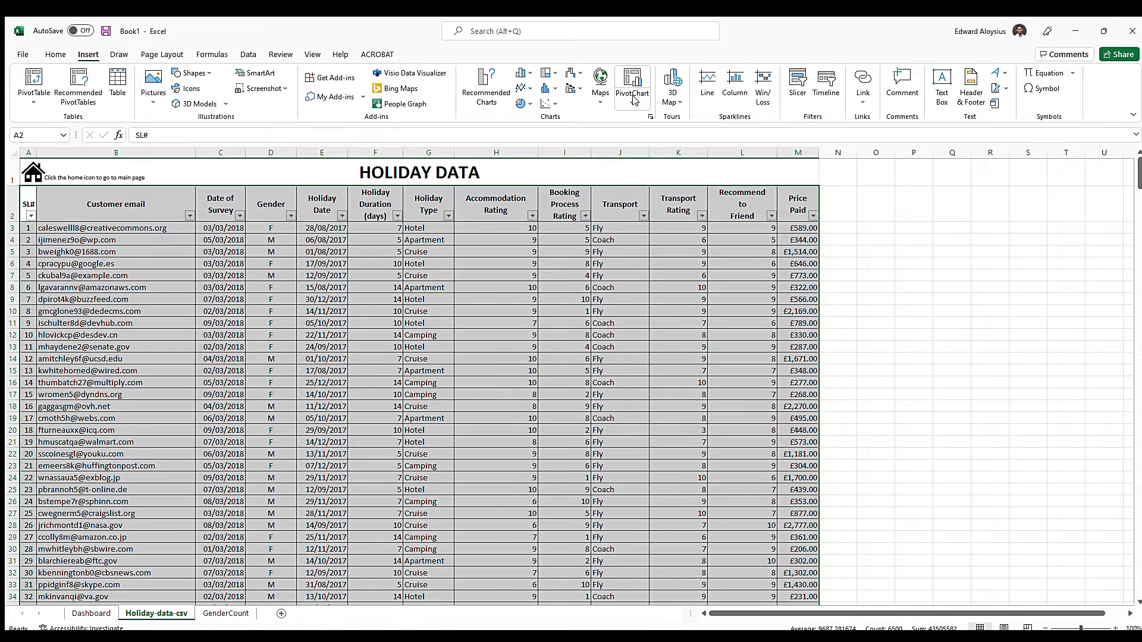
click(653, 133)
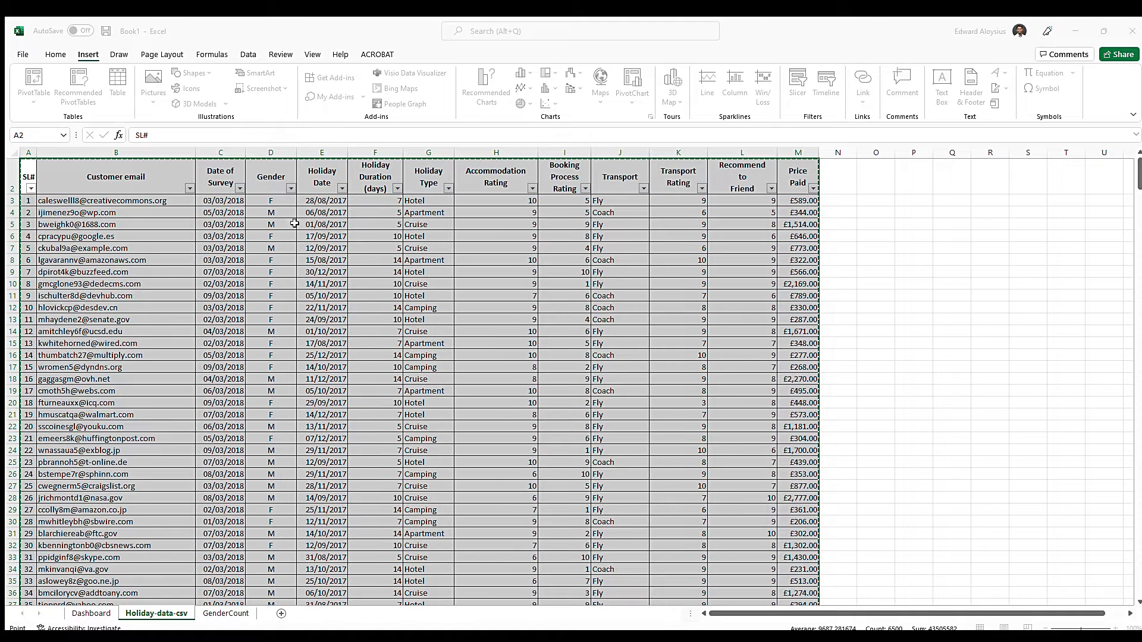
click(384, 422)
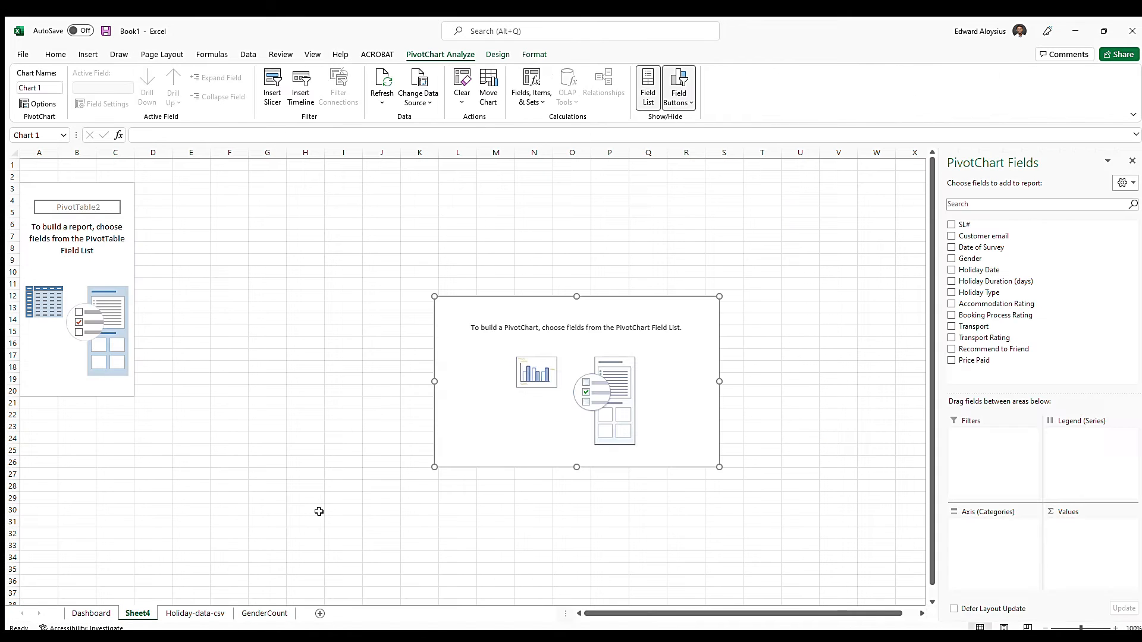
drag(136, 613, 305, 611)
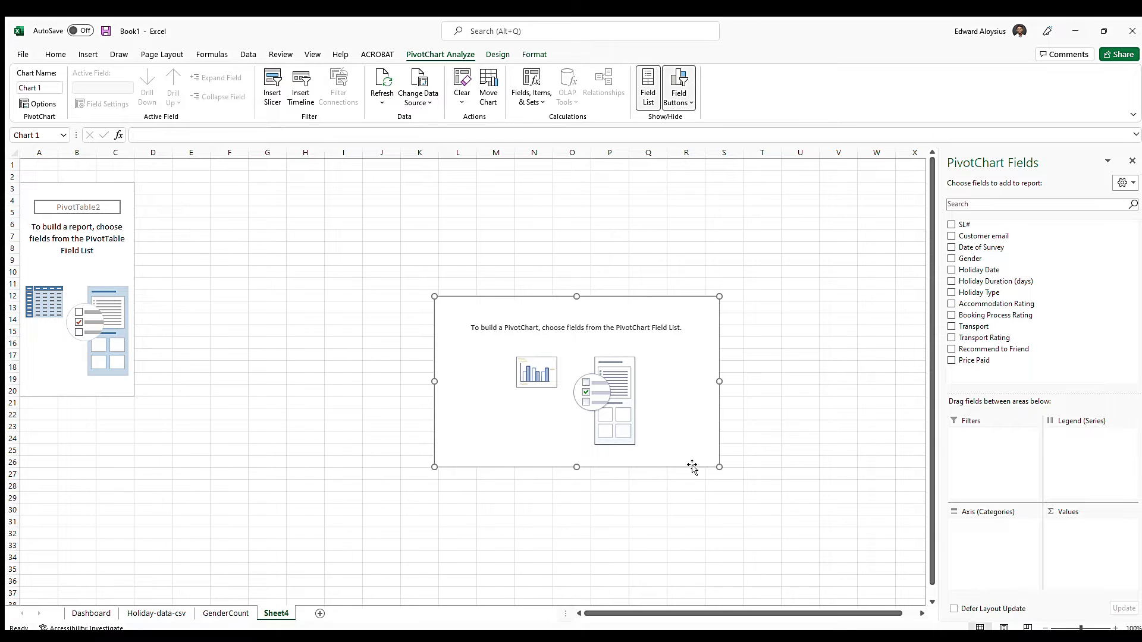
Put Date of Survey on the new PivotChart's axis and the count of Gender in its values
click(950, 248)
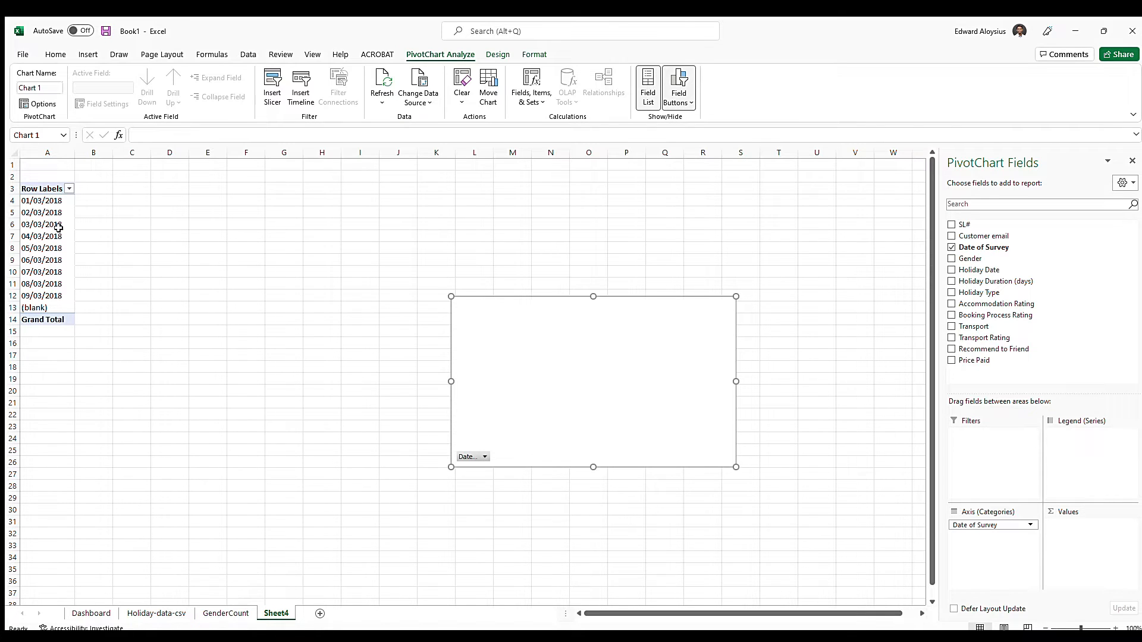
click(950, 259)
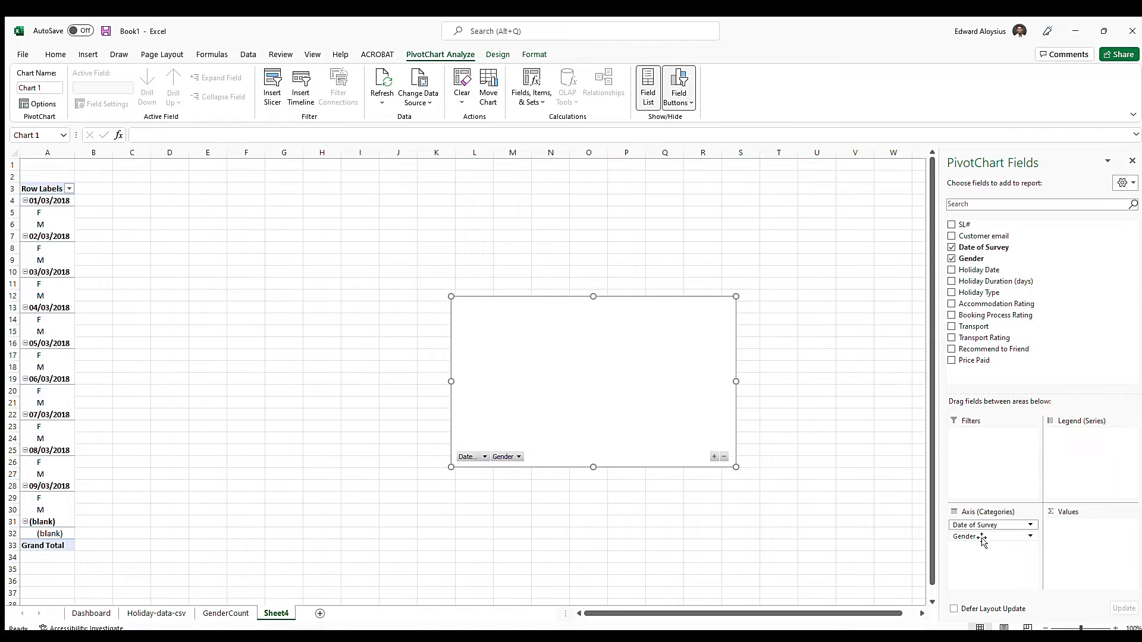
drag(982, 538, 1088, 536)
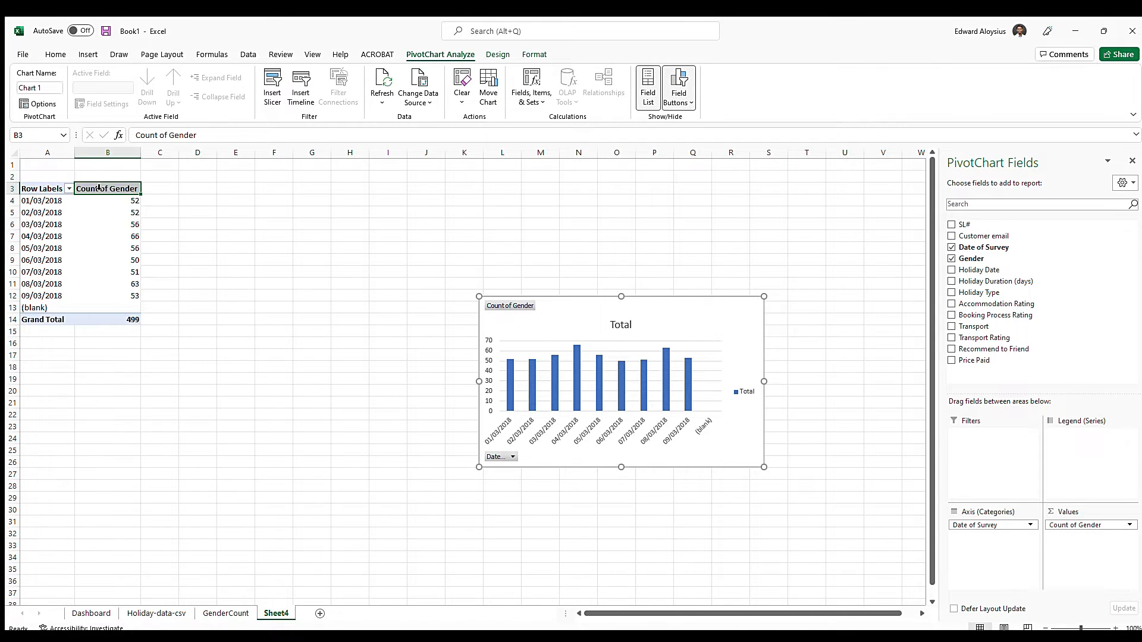
click(158, 188)
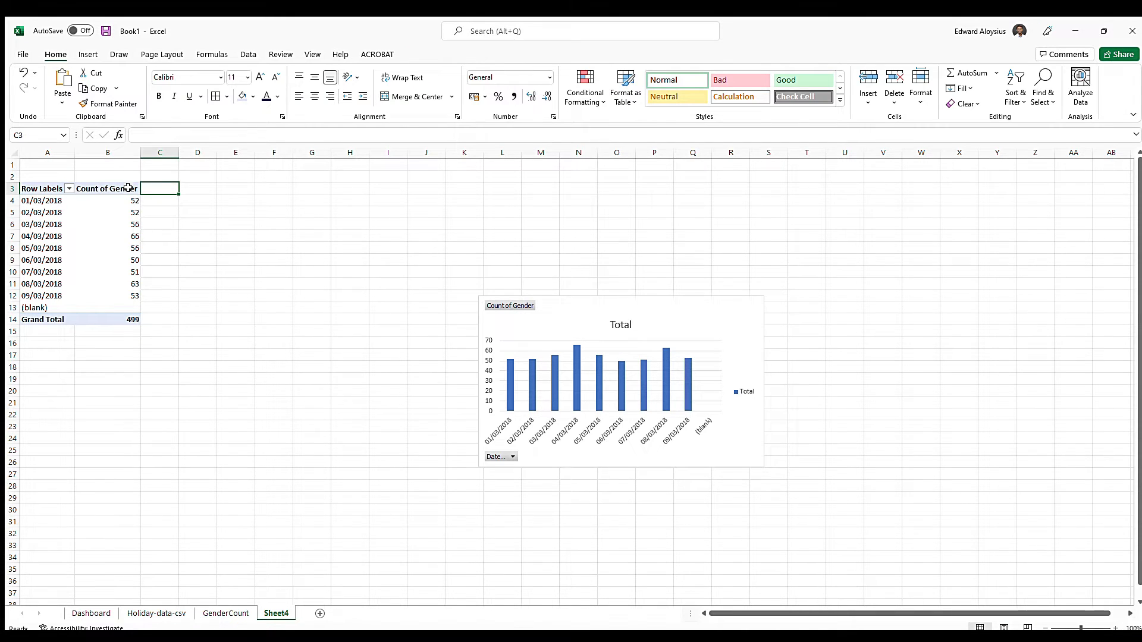
Move Gender from the values to the columns of the survey-date PivotTable and filter out its blank items
click(102, 187)
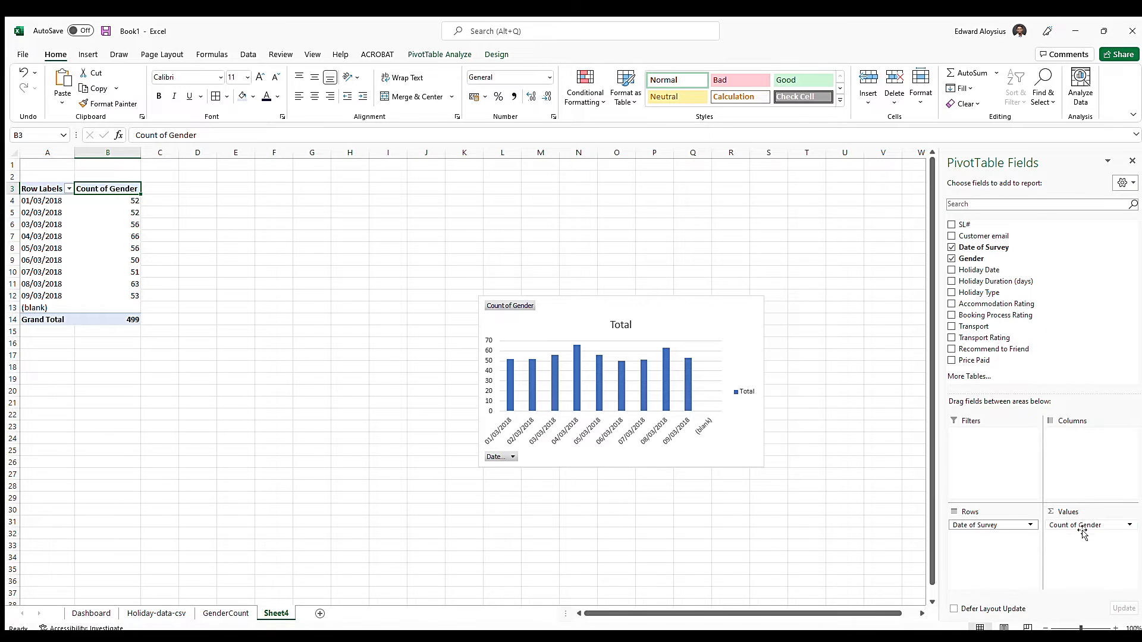
drag(1085, 527, 1082, 454)
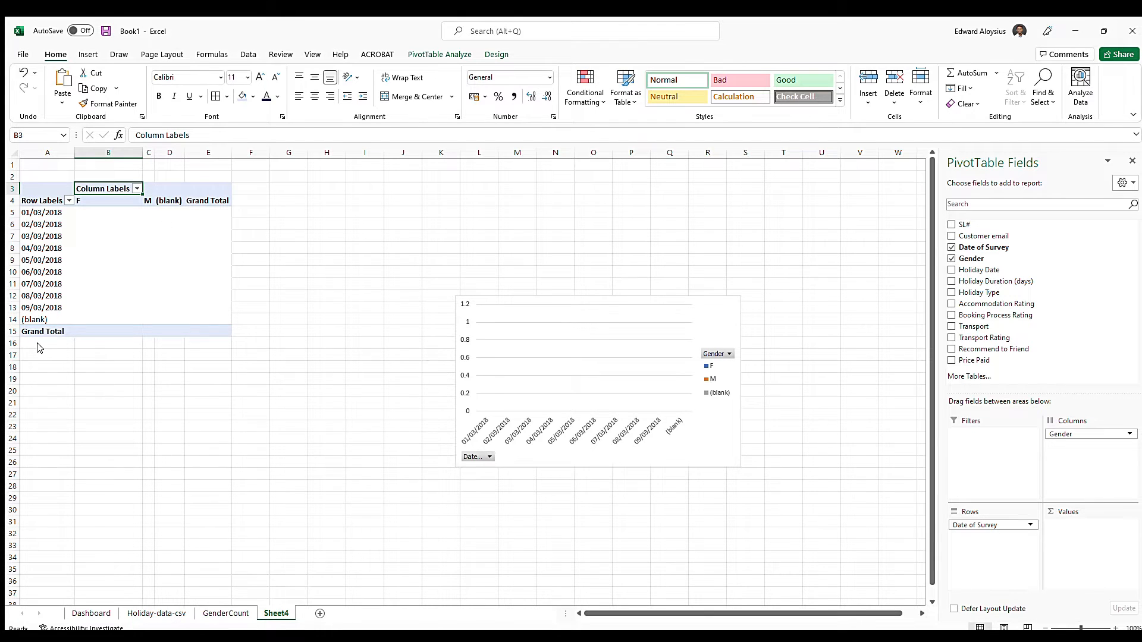
click(86, 419)
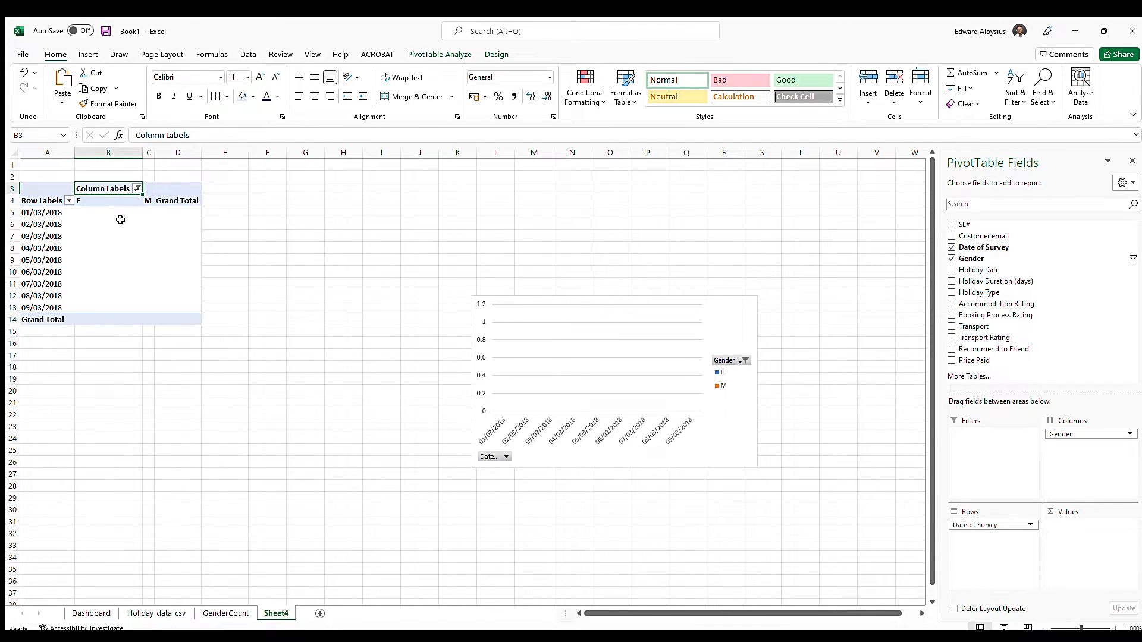
Center the contents of the PivotTable's gender and Grand Total columns, range B4:D14
drag(98, 201, 169, 321)
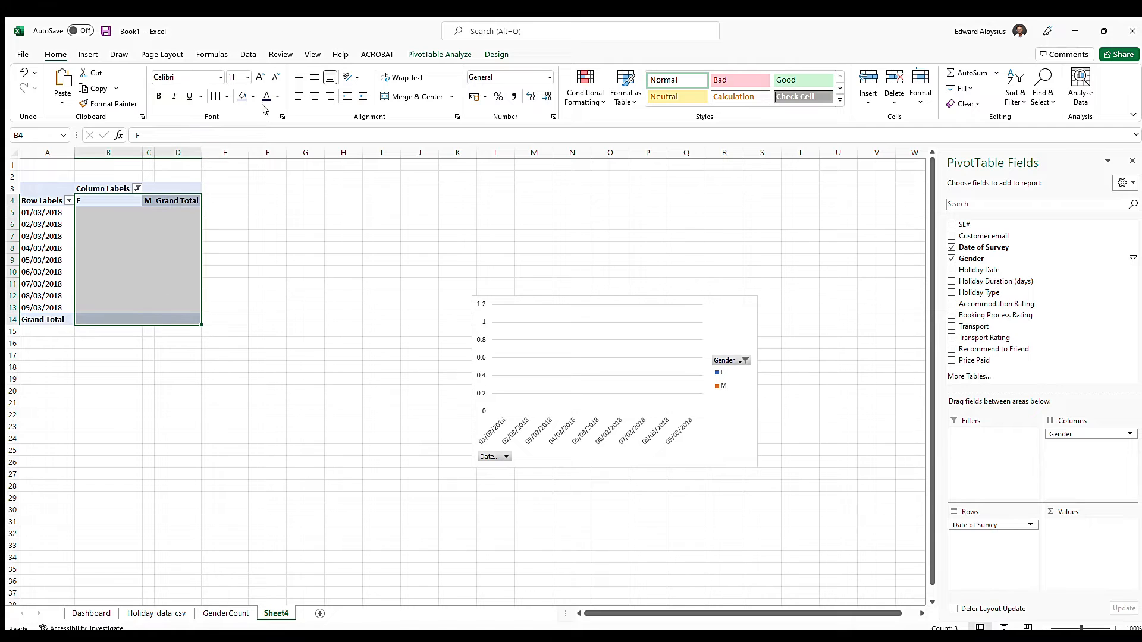
click(315, 96)
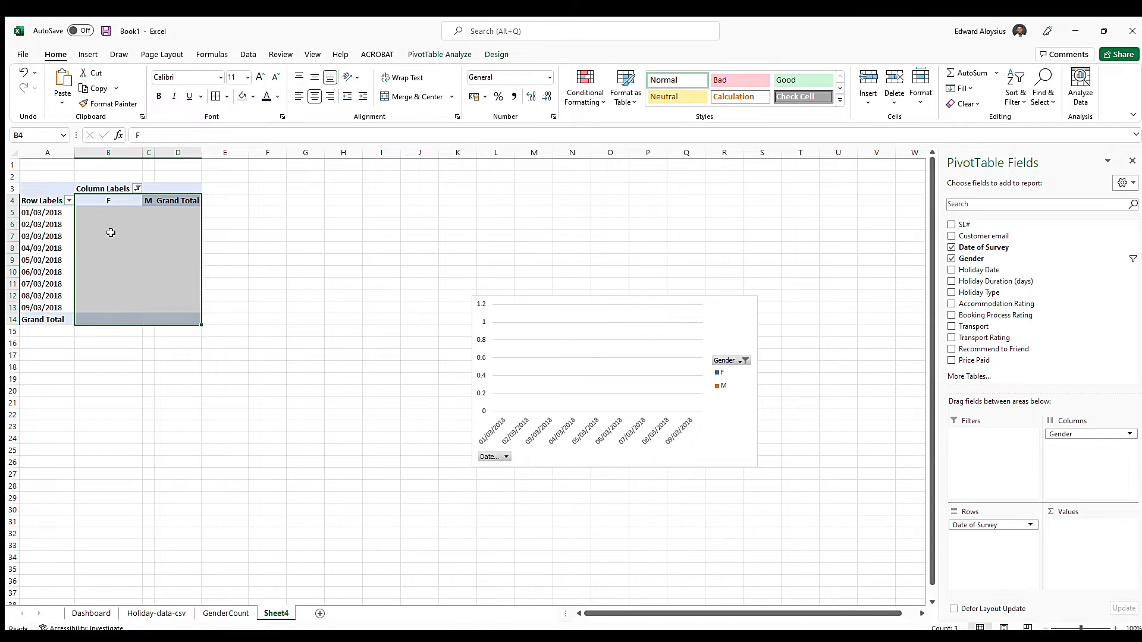
click(172, 202)
click(109, 215)
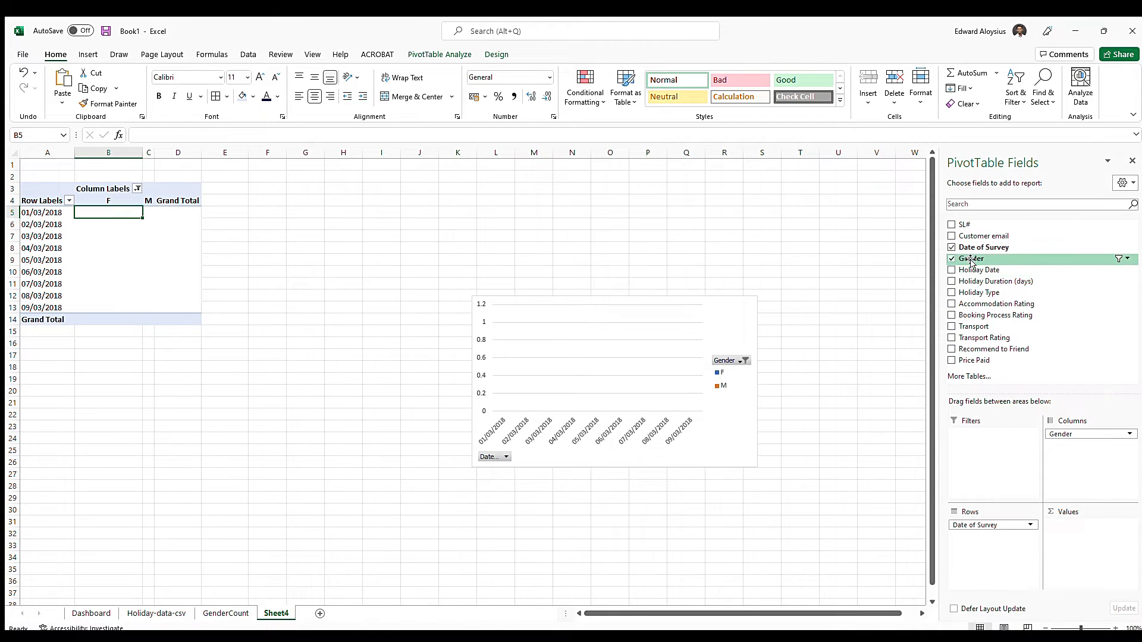
Add the count of Gender to the PivotTable's values and place the column chart directly beside the table
drag(970, 260, 1081, 533)
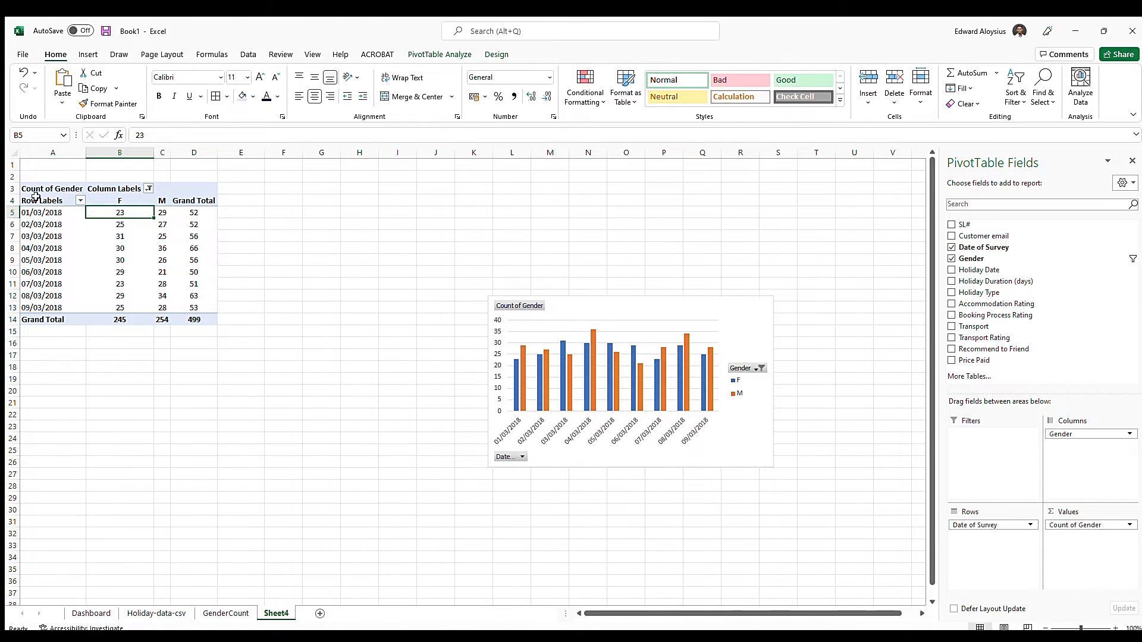
drag(606, 306, 357, 190)
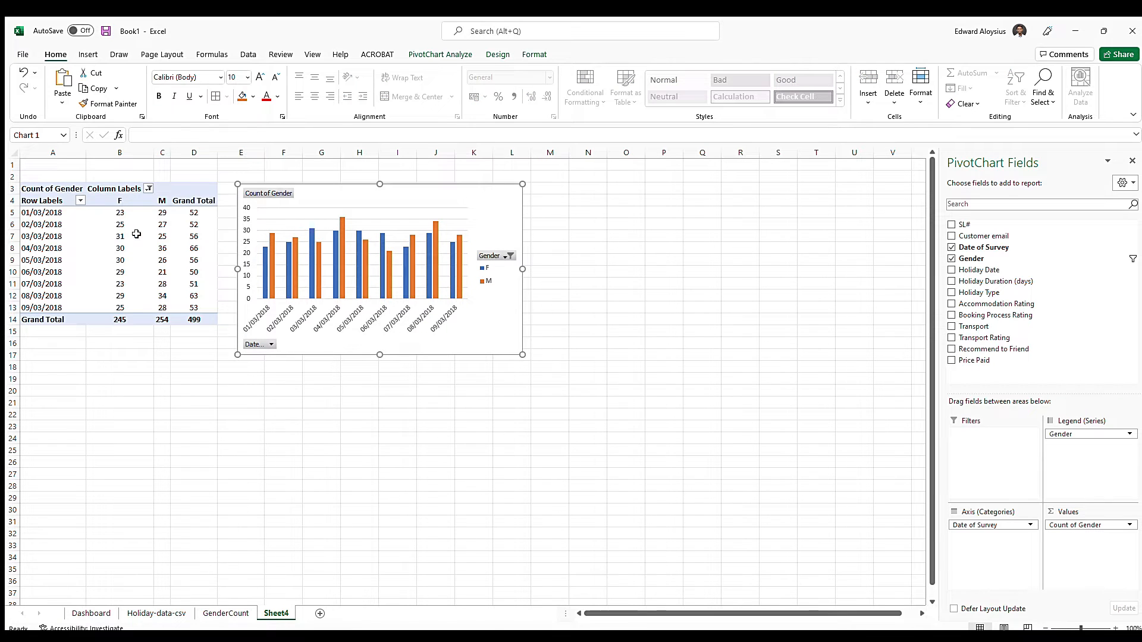
click(45, 214)
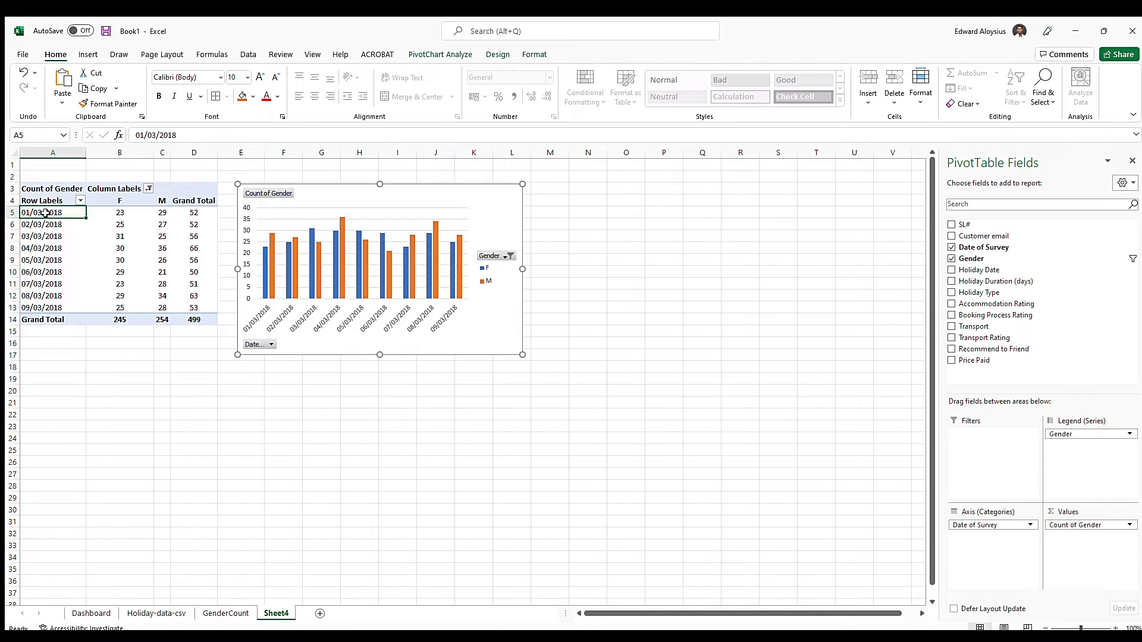
click(116, 212)
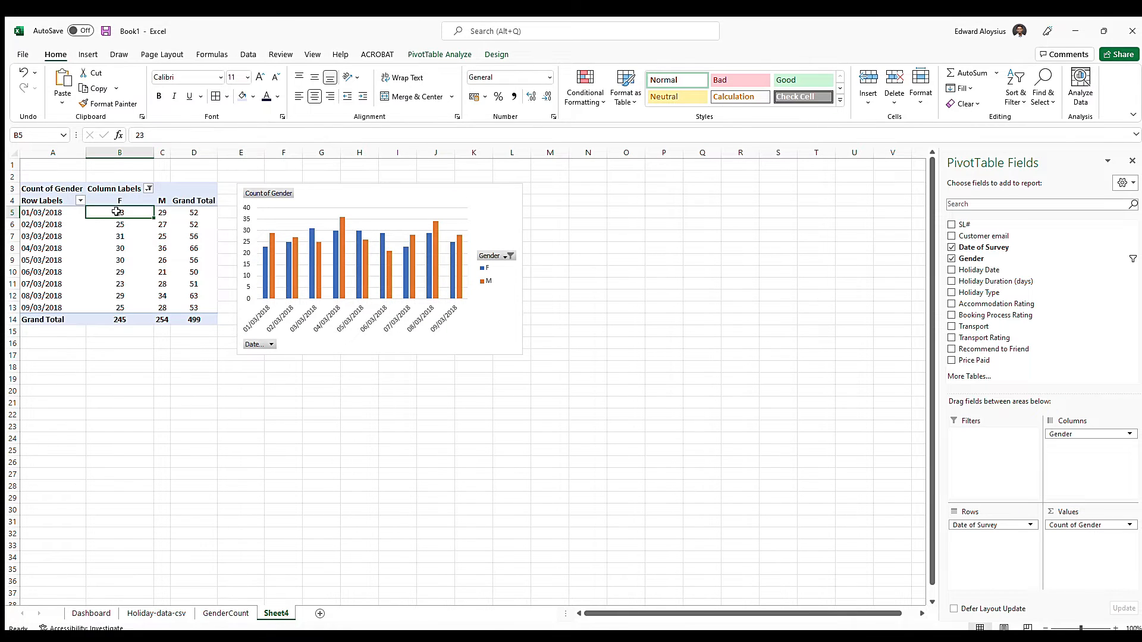
click(156, 211)
click(187, 214)
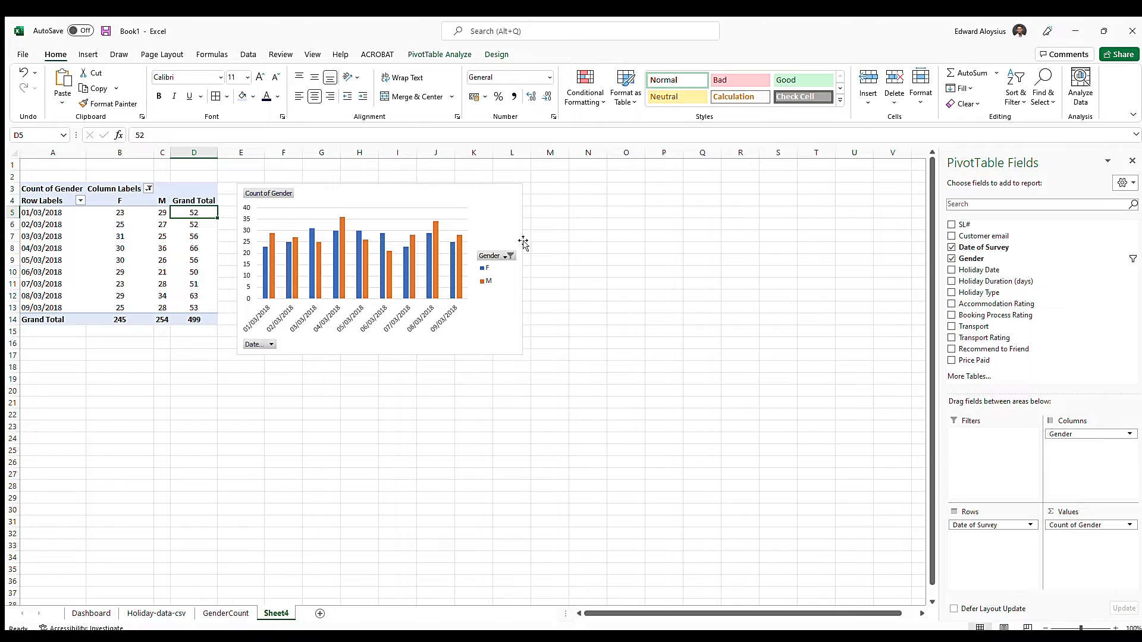
Paste a copy of the survey-date column chart onto the Dashboard sheet, right beside the gender pie chart
click(351, 195)
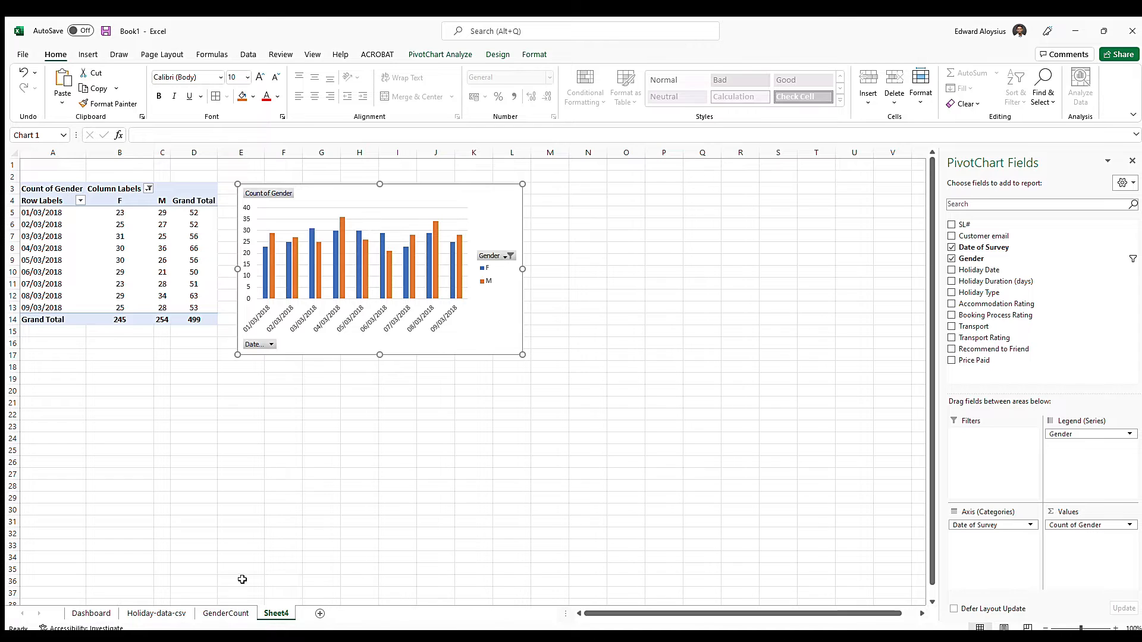
click(106, 611)
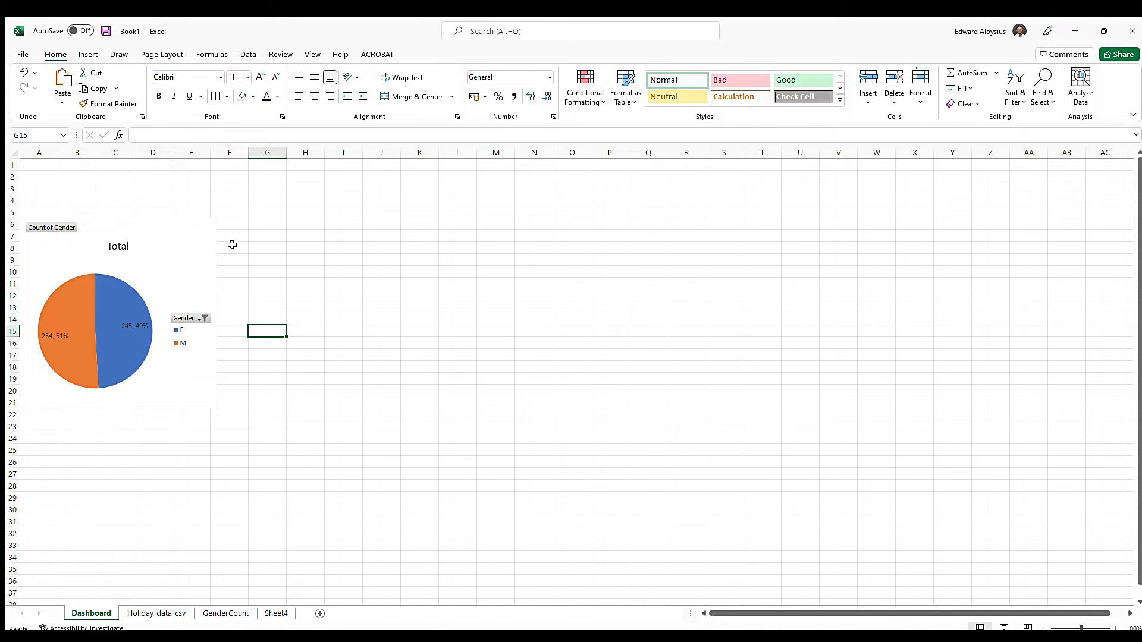
click(238, 225)
key(ctrl+v)
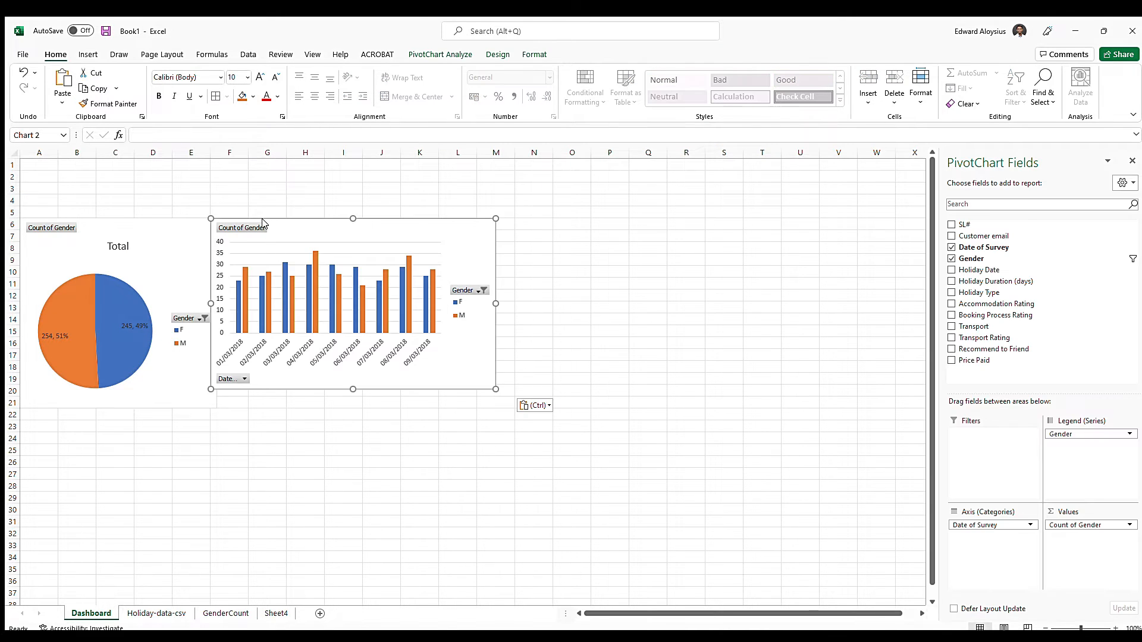
mouse_move(309, 223)
mouse_down()
mouse_move(331, 222)
mouse_move(315, 225)
mouse_up()
click(327, 423)
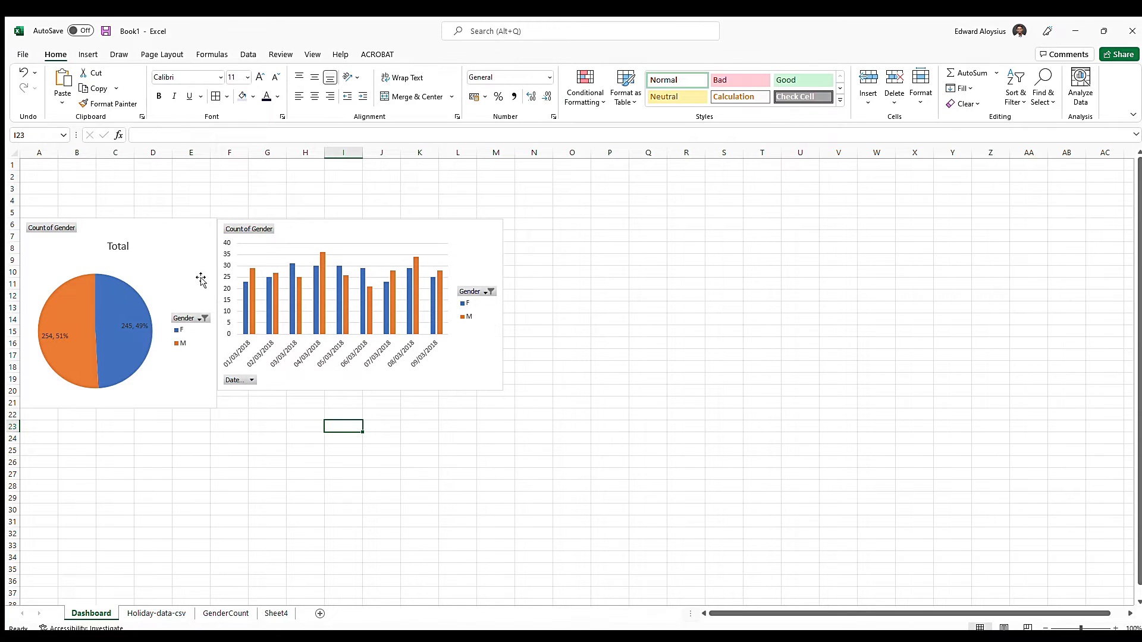
Rename Sheet4 as DateofSurvey
click(266, 613)
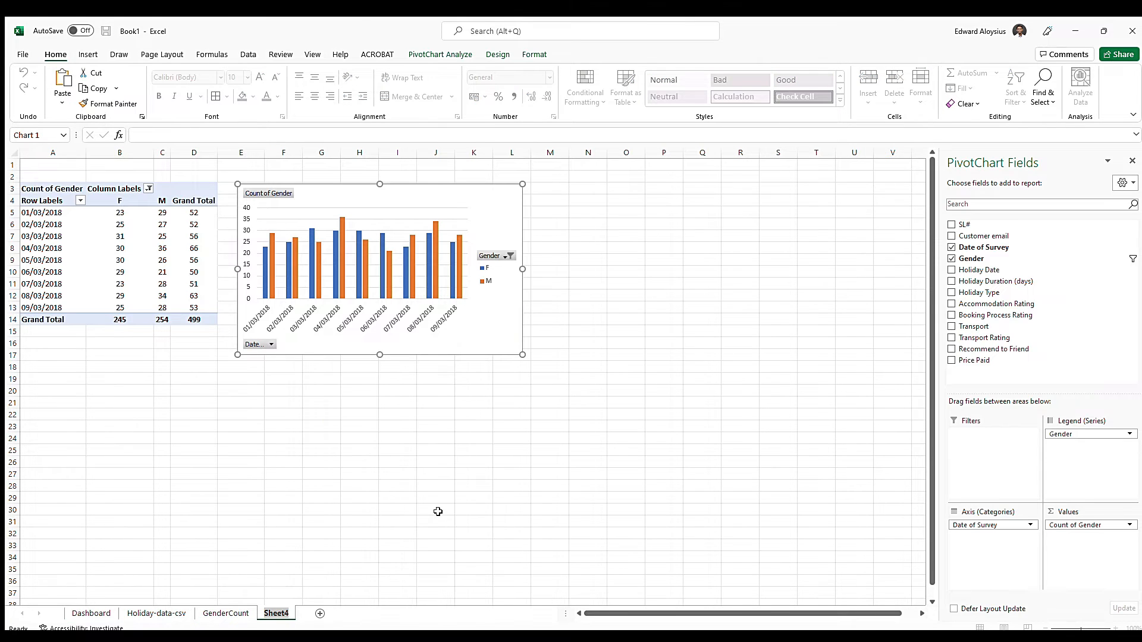
text(DateofSurvey)
key(Return)
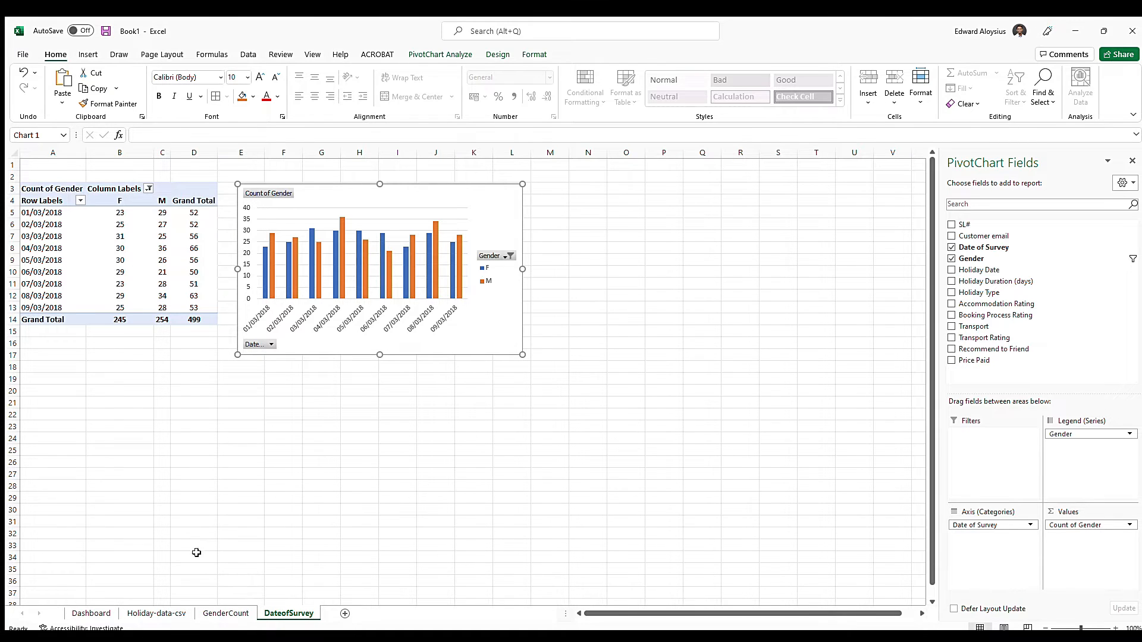
Merge and center cells A1:I1 on the GenderCount sheet and make row 1 taller
click(226, 614)
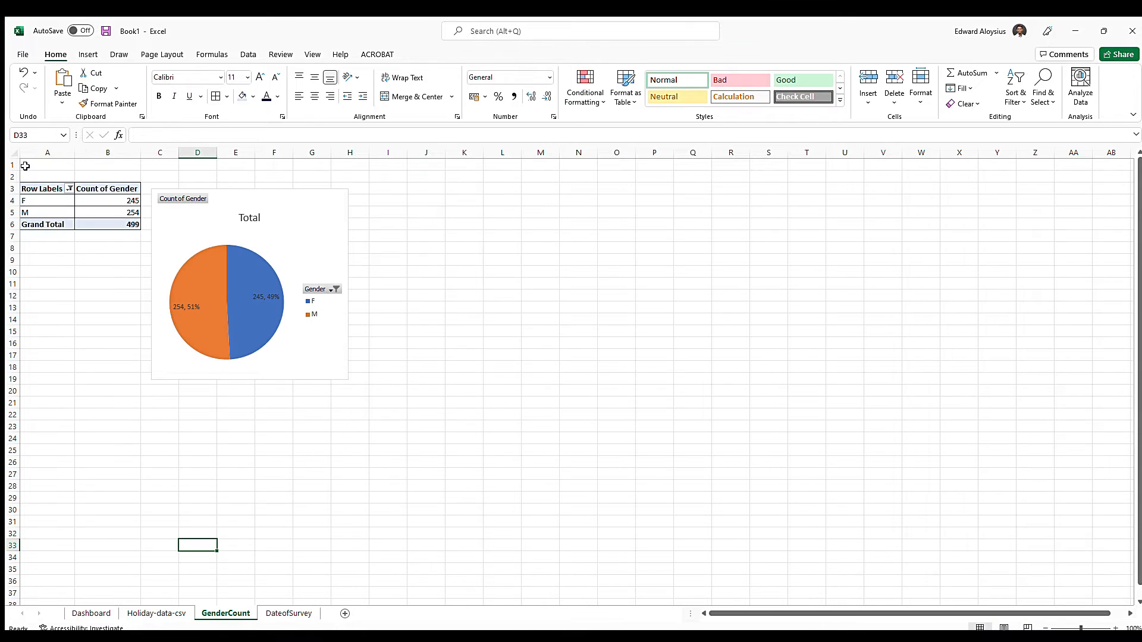
drag(27, 165, 392, 163)
click(414, 94)
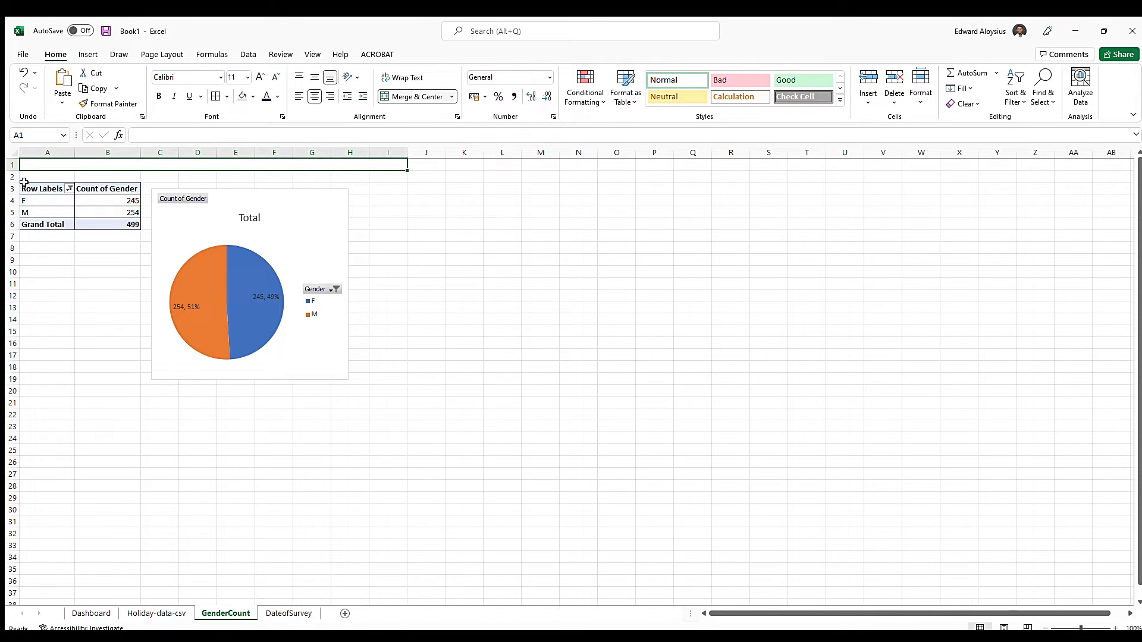
drag(14, 171, 12, 181)
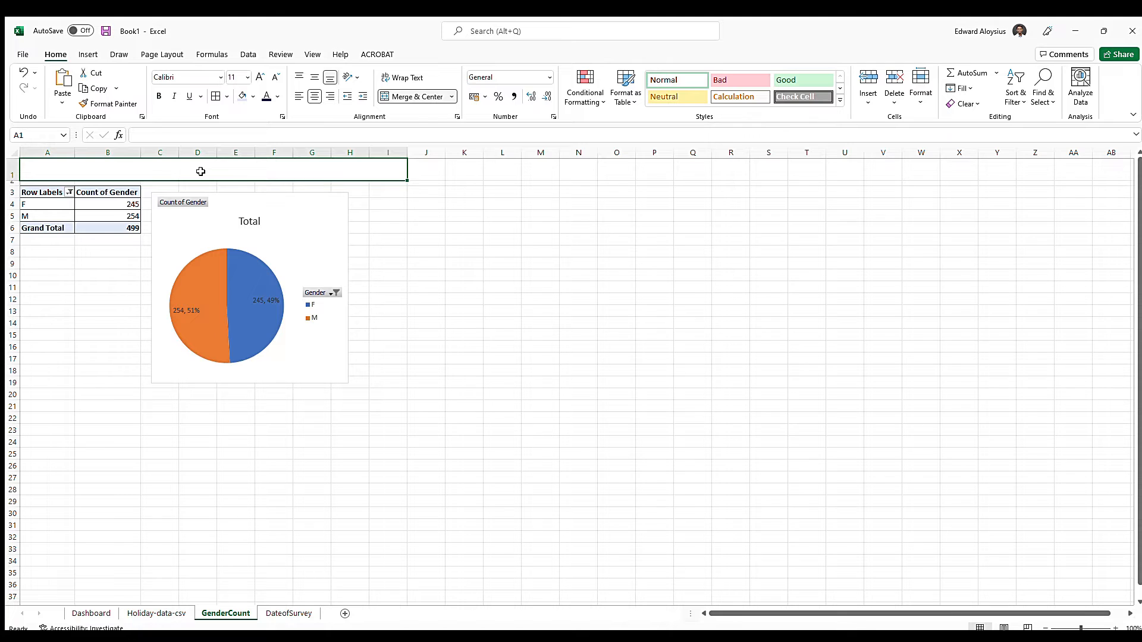
Enter the title NUMBER OF PEOPLE WHO TOOK THE HOLIDAY - GENDER WISE in the merged cell A1
text(GENDER WISE)
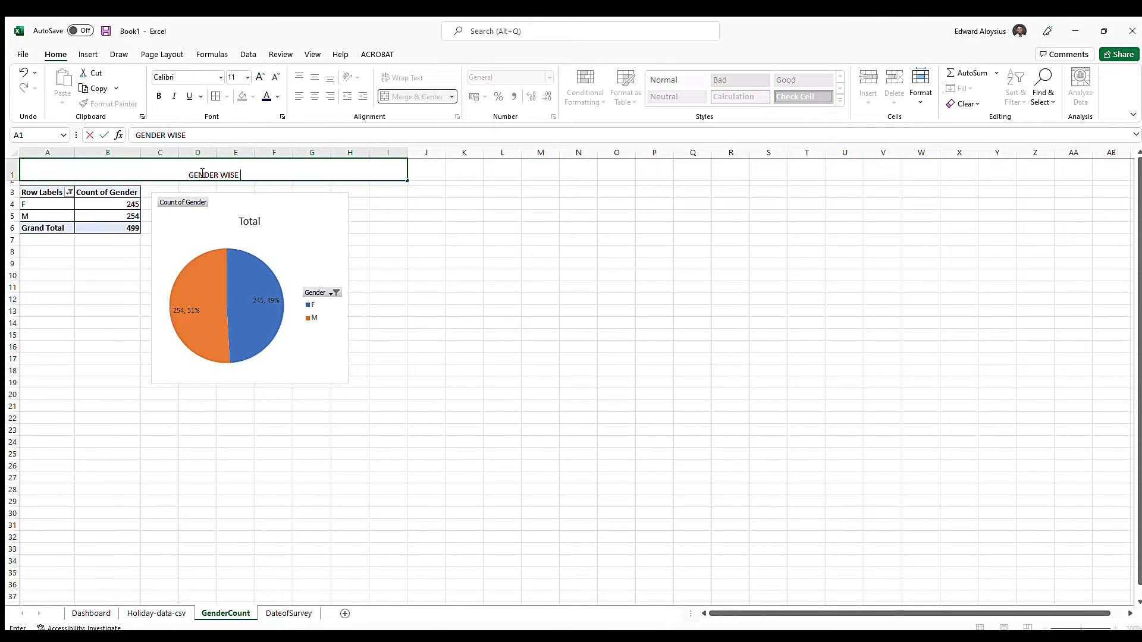
key(BackSpace)
key(BackSpace)
key(BackSpace)
key(BackSpace)
key(BackSpace)
key(BackSpace)
key(BackSpace)
key(BackSpace)
key(BackSpace)
key(BackSpace)
key(BackSpace)
text(NUM)
key(BackSpace)
key(BackSpace)
text(UMBER OF PEOPLE W)
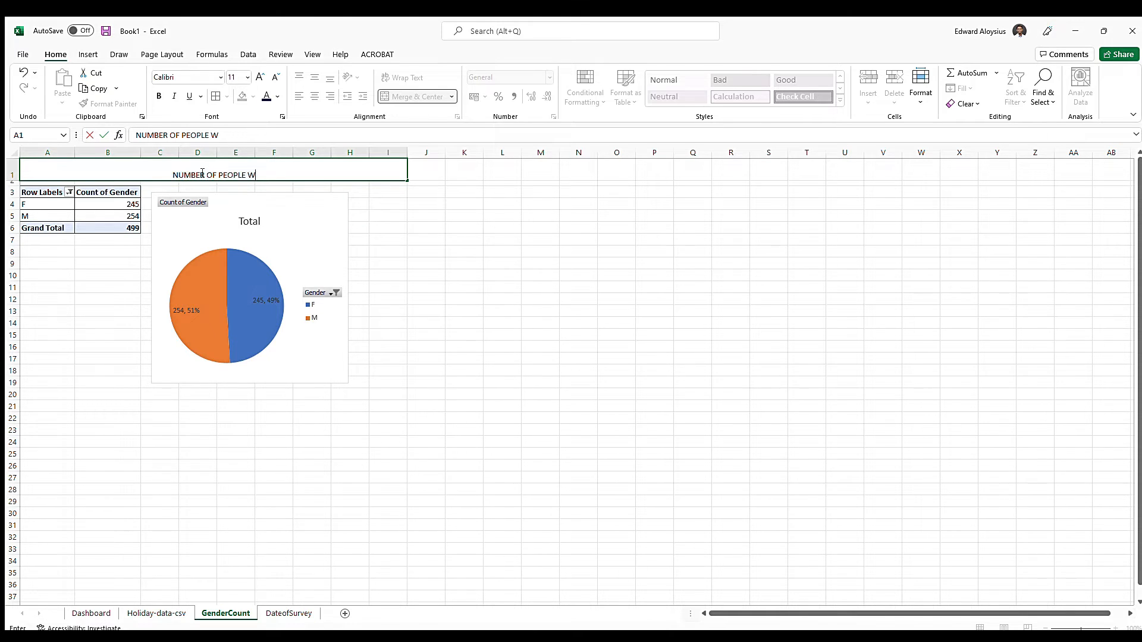
text(HO TOOK )
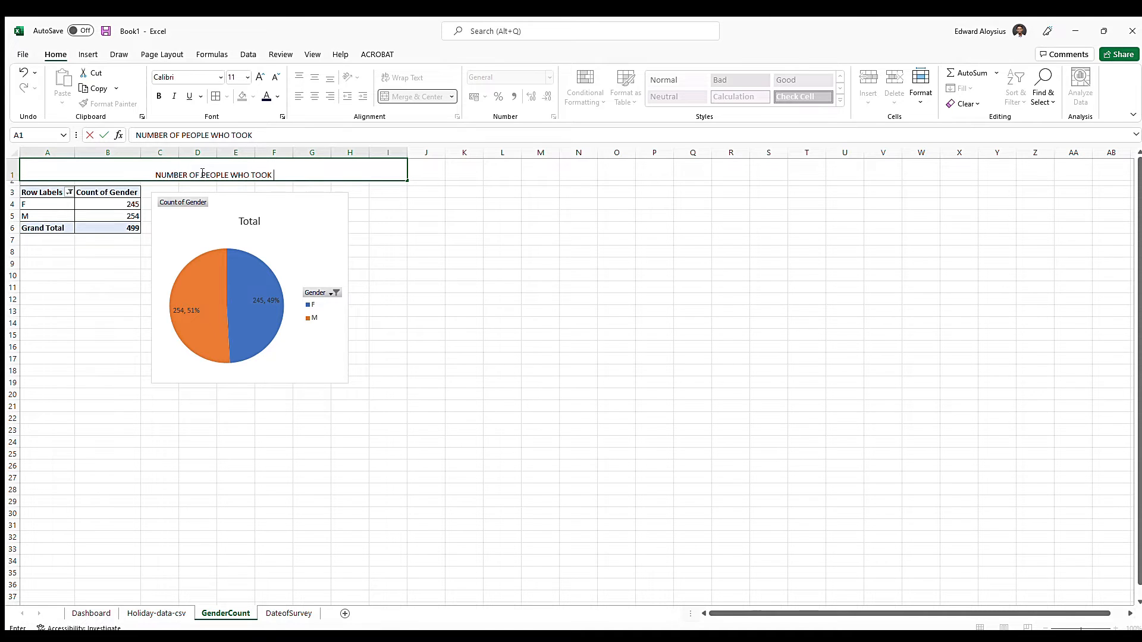
text(THE HOLIDAY - GENDER WISE)
key(Return)
Format the title in A1 as bold, size 16, vertically middle-aligned and right-aligned
click(201, 172)
click(314, 76)
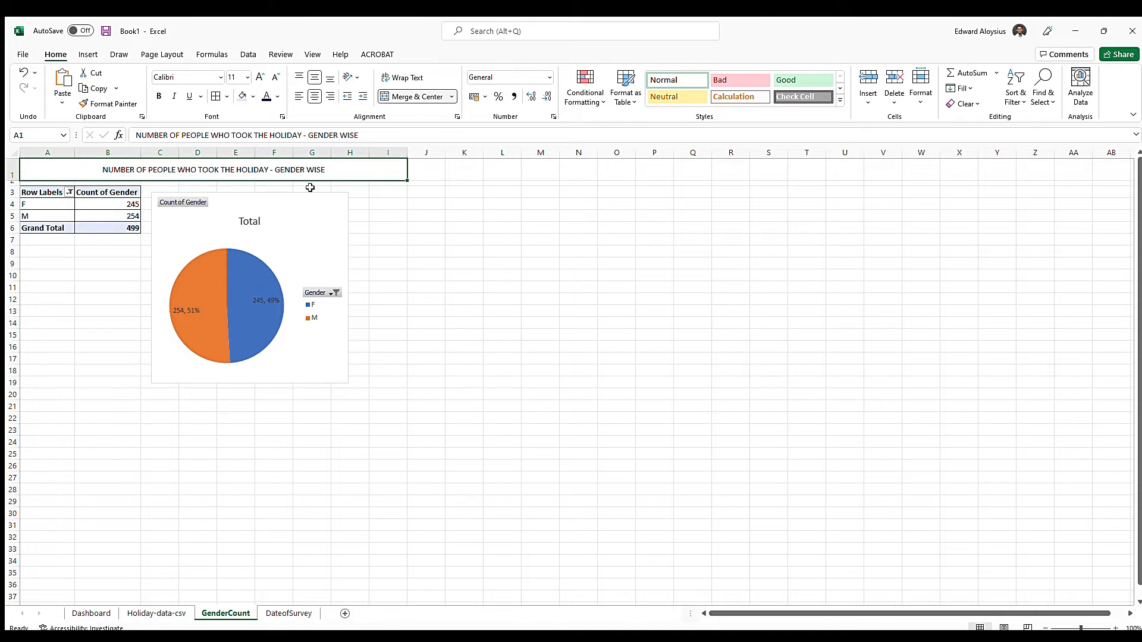
click(328, 97)
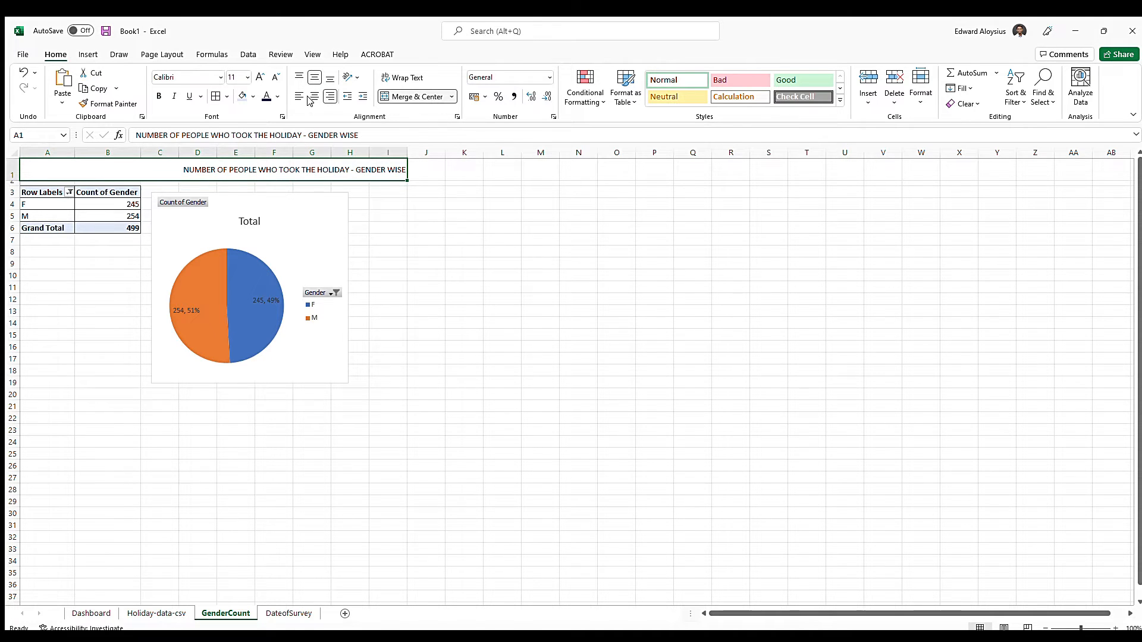
click(259, 78)
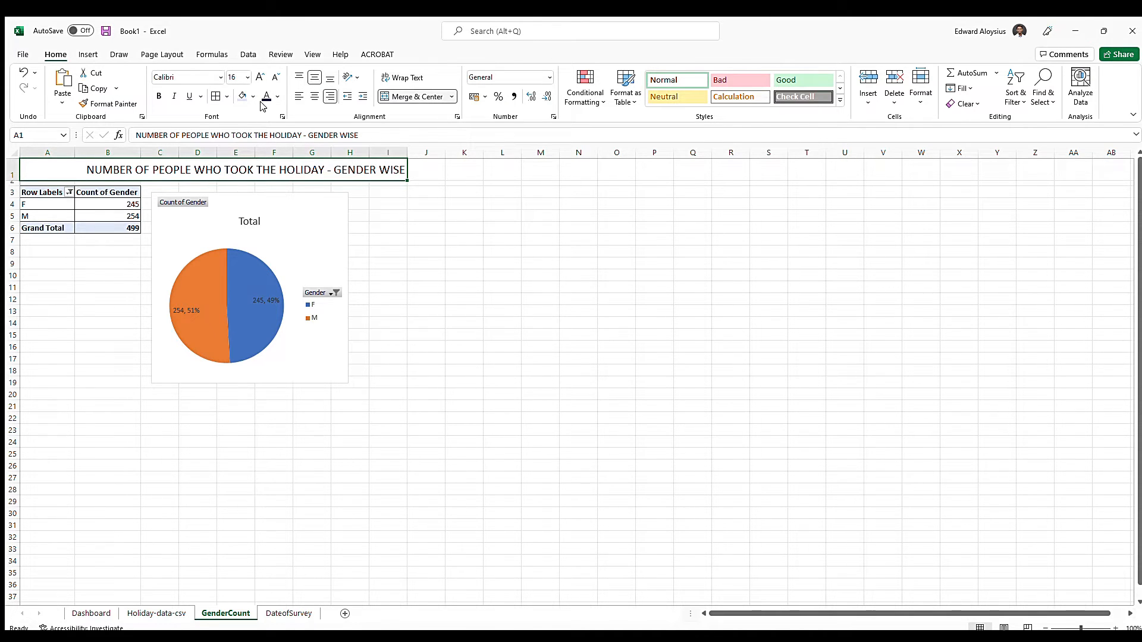
key(ctrl+b)
Enlarge the gender PivotTable's font to size 14 and autofit the sheet's column widths
drag(39, 193, 135, 228)
click(260, 77)
click(259, 77)
click(13, 152)
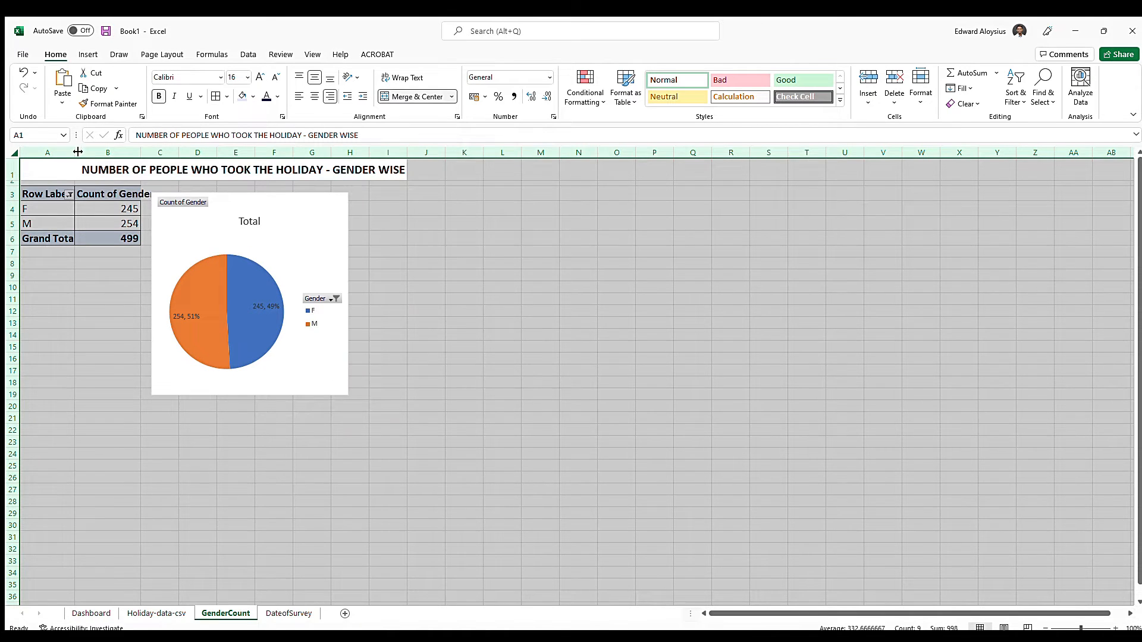
double_click(74, 152)
click(496, 223)
Change the PivotTable row labels F and M to FEMALE and MALE
click(66, 209)
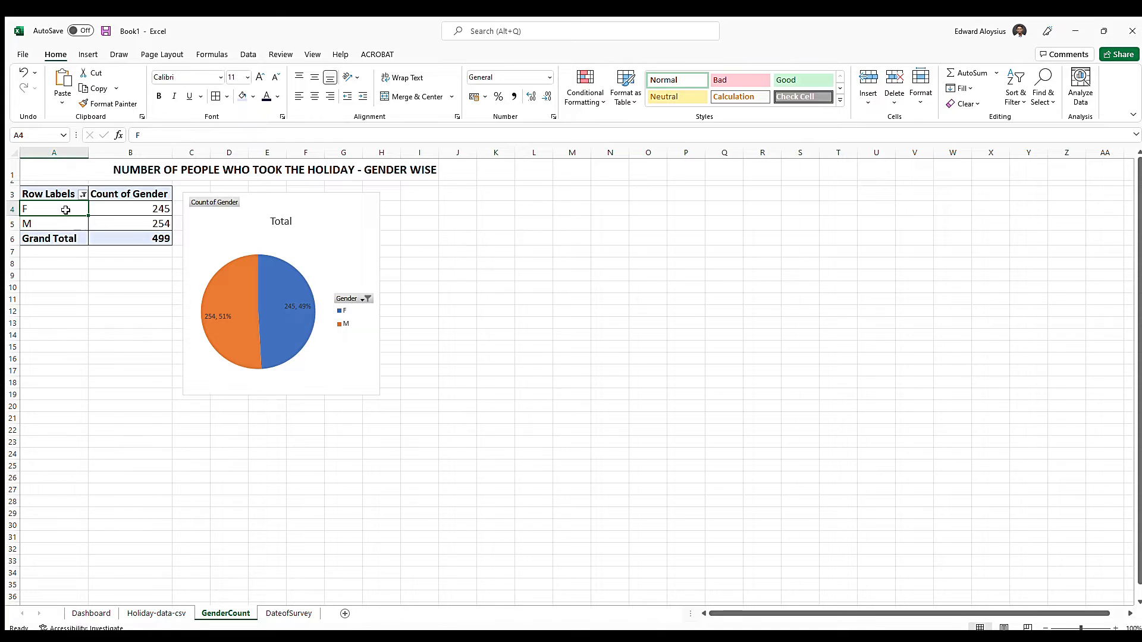
double_click(66, 209)
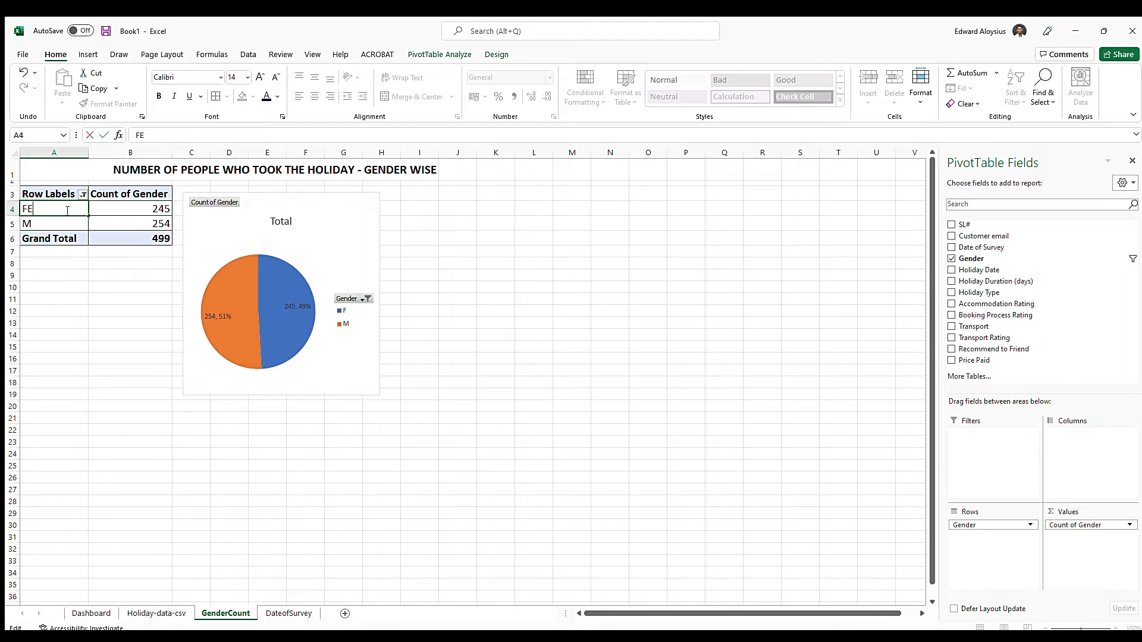
key(Return)
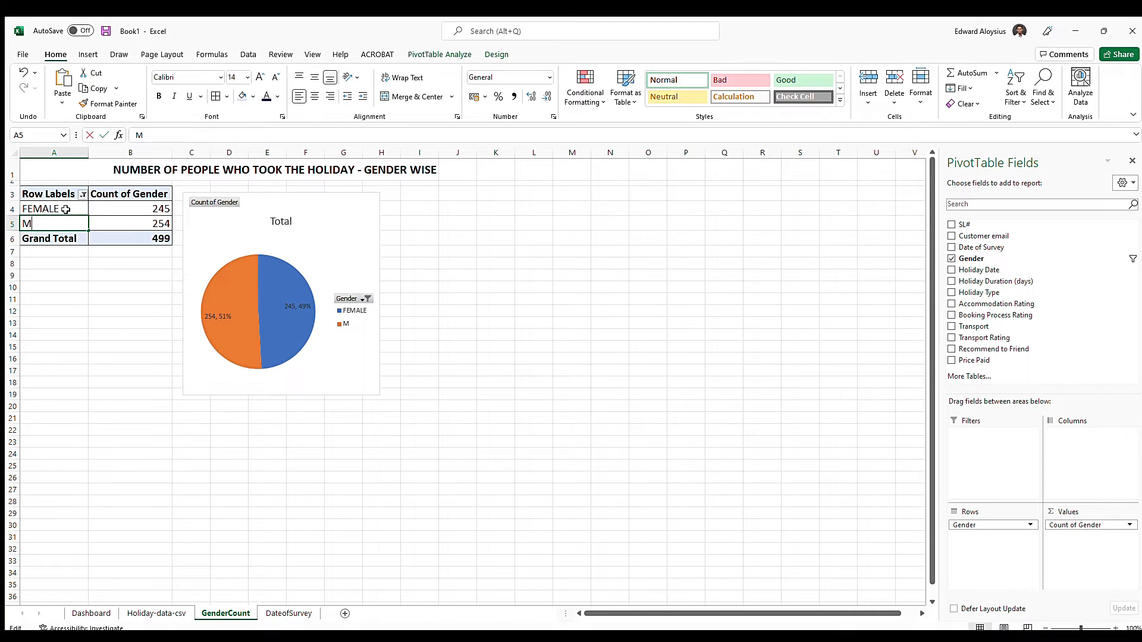
text(MALE)
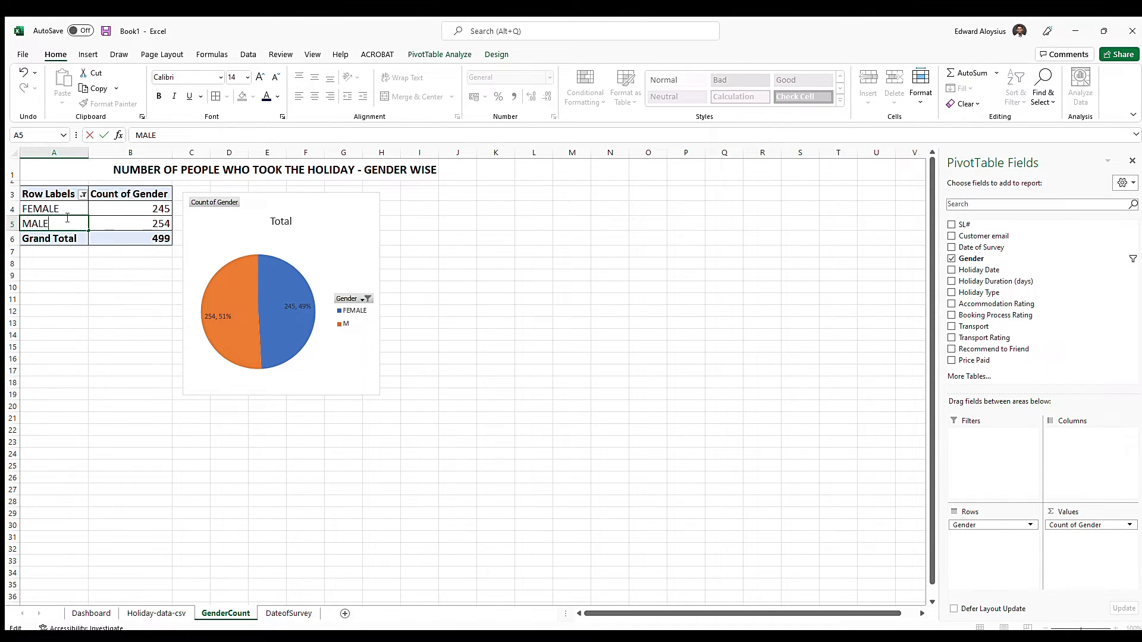
click(144, 223)
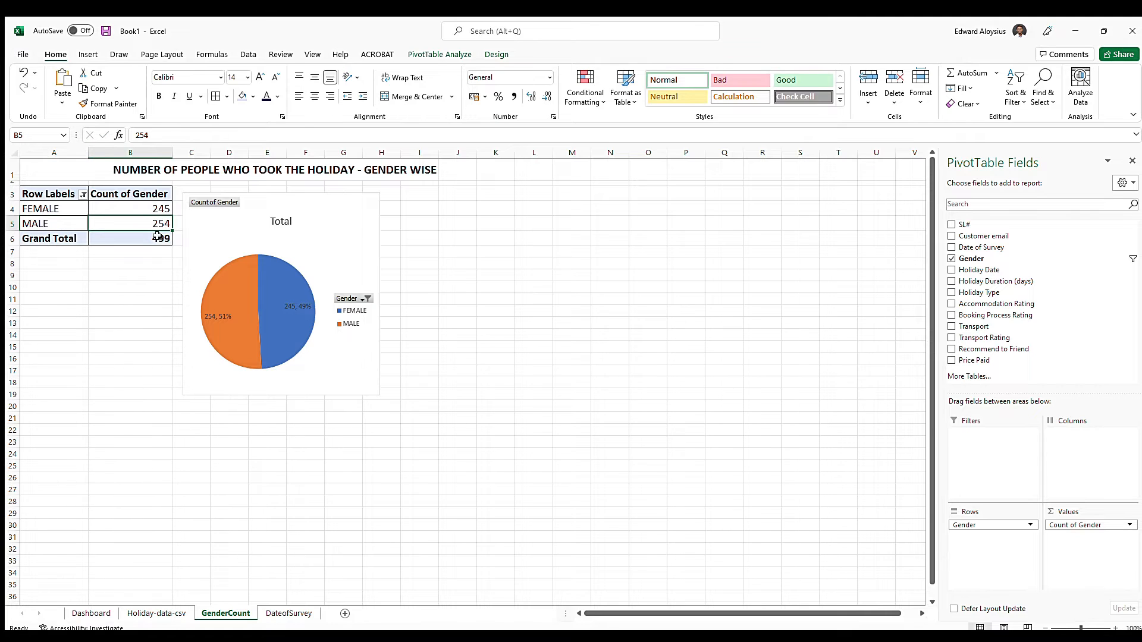
Format the pie chart's data labels as bold white text at size 11
click(289, 306)
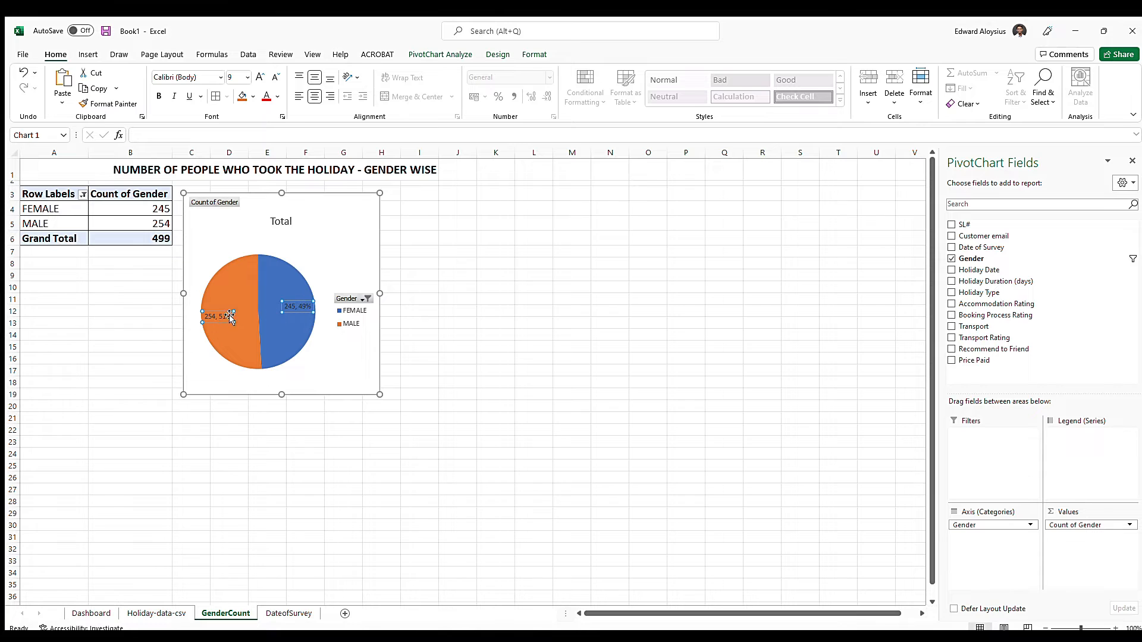
click(234, 342)
click(228, 319)
click(242, 77)
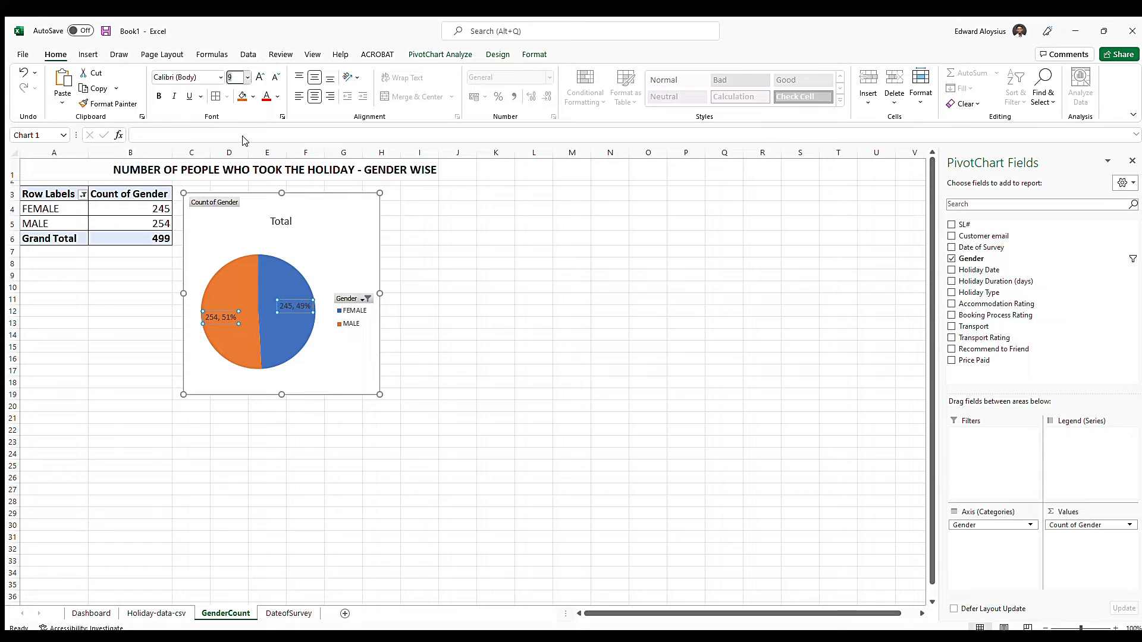
text(11)
key(Return)
click(276, 93)
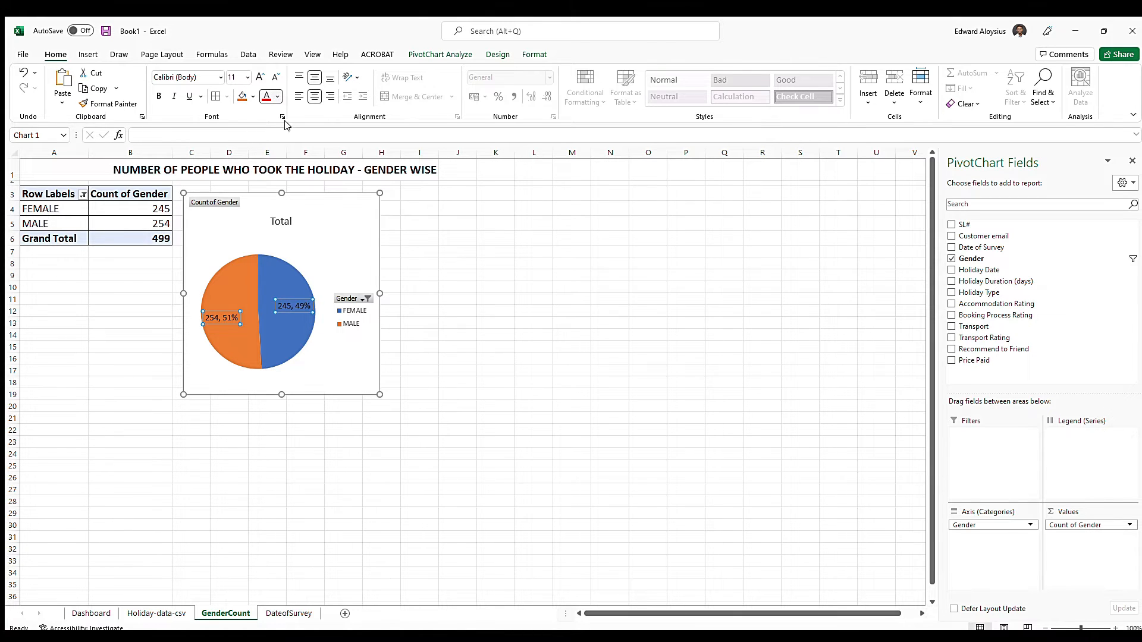
click(262, 143)
click(157, 97)
click(545, 313)
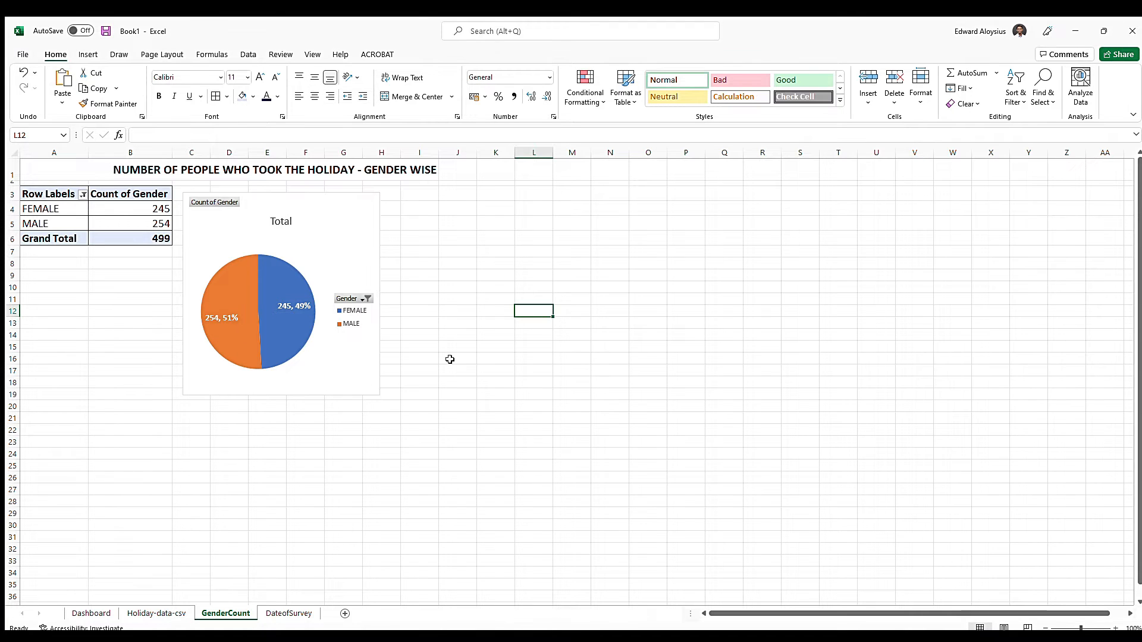
Replace the old gender pie chart on the Dashboard sheet with a copy of the formatted one from GenderCount, pasted at cell A6
click(100, 614)
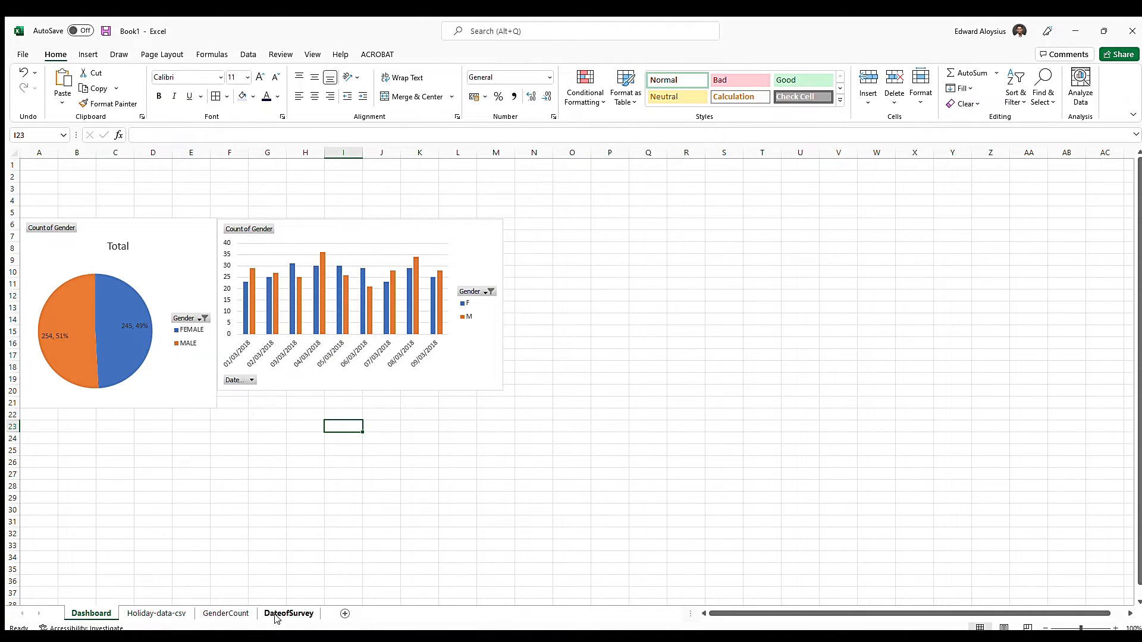
click(226, 614)
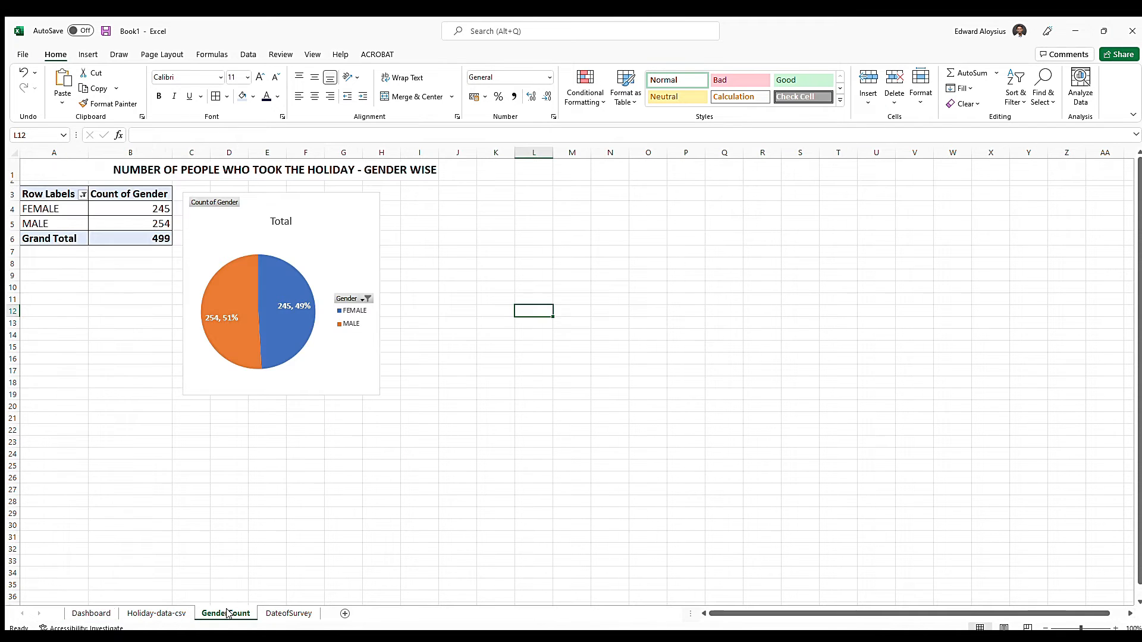
click(100, 613)
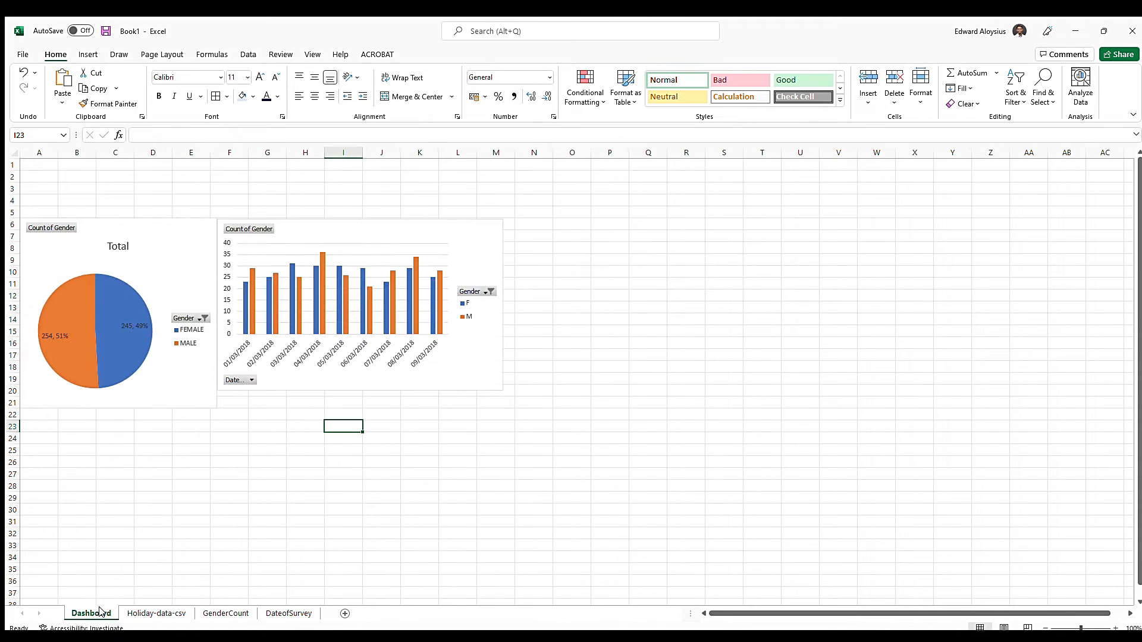
click(225, 613)
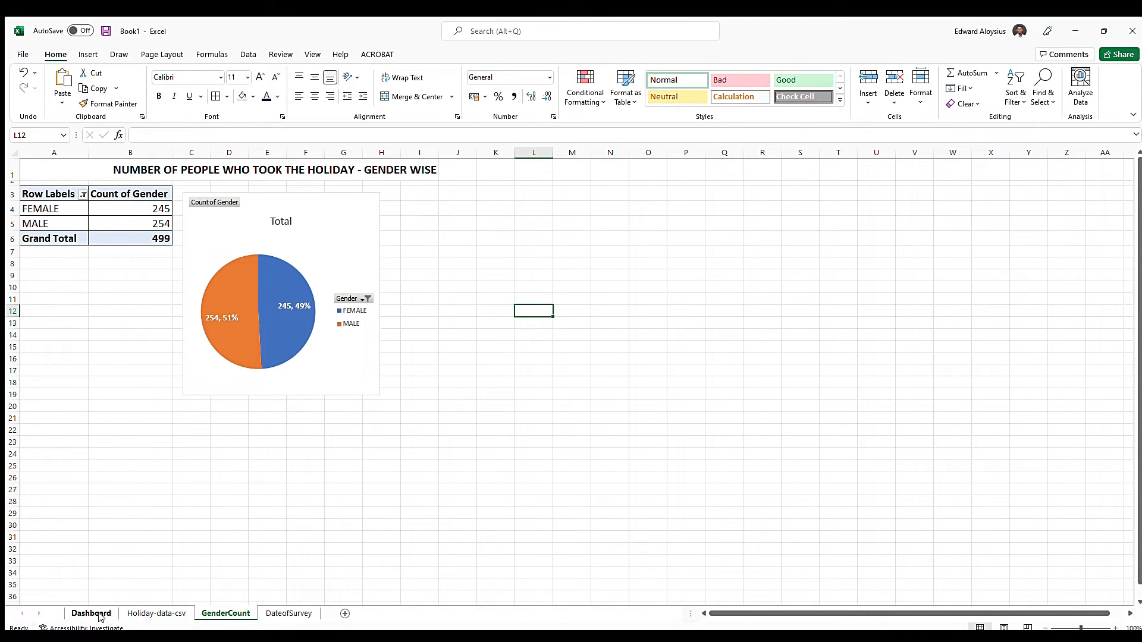
click(352, 202)
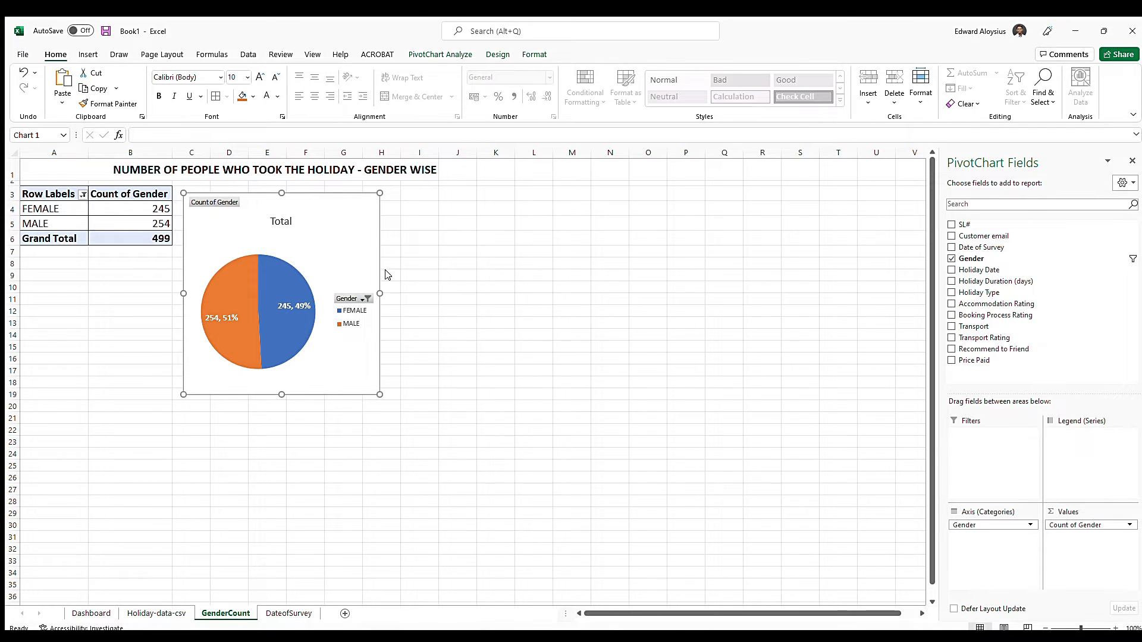
click(91, 613)
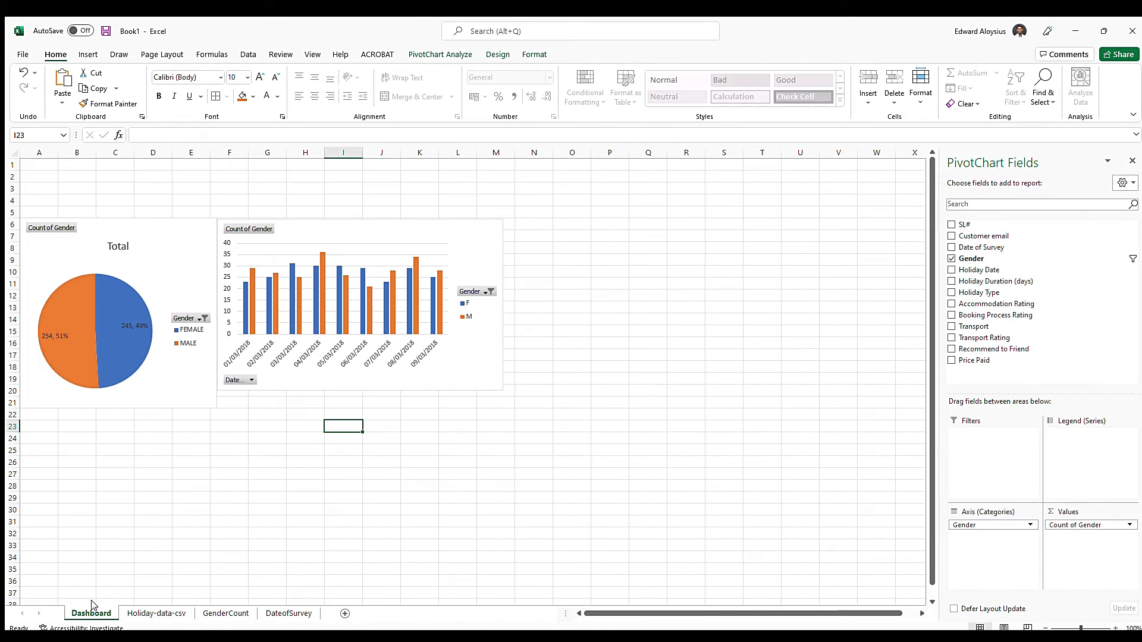
click(180, 399)
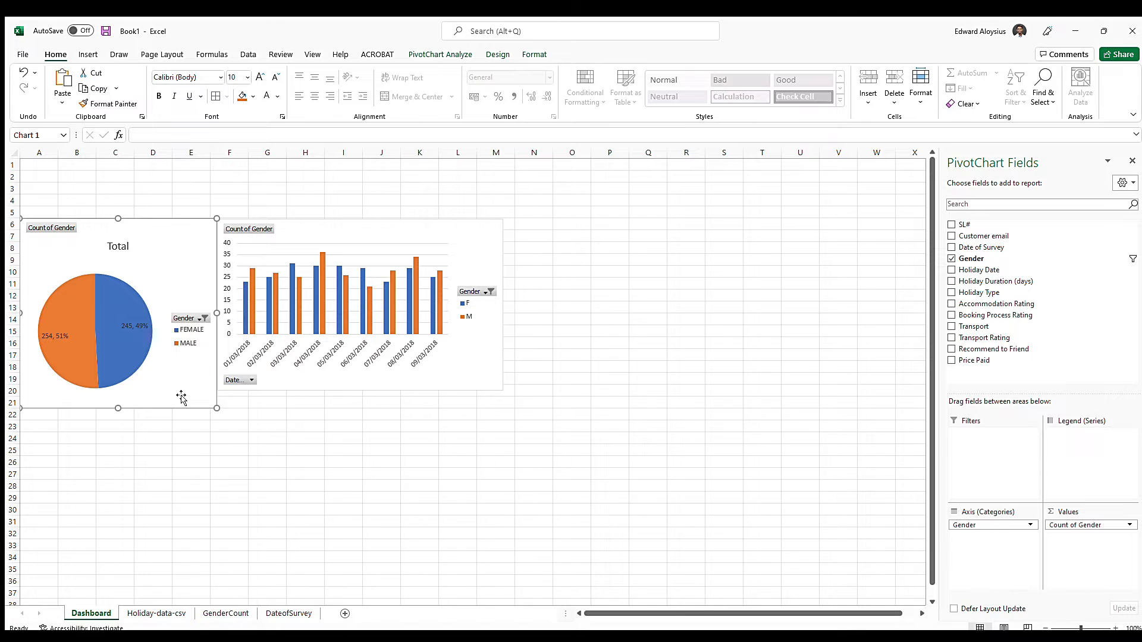
key(Delete)
click(31, 229)
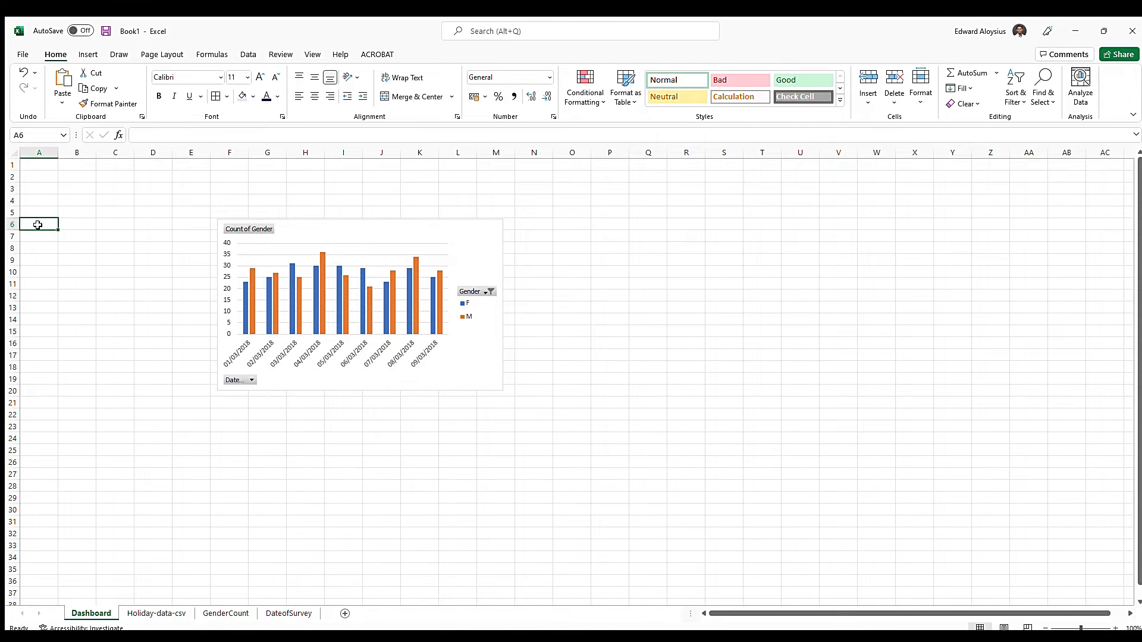
key(ctrl+v)
Shrink the pasted pie chart to end at about row 20 in column E and move the column chart flush beside it
drag(217, 421, 205, 393)
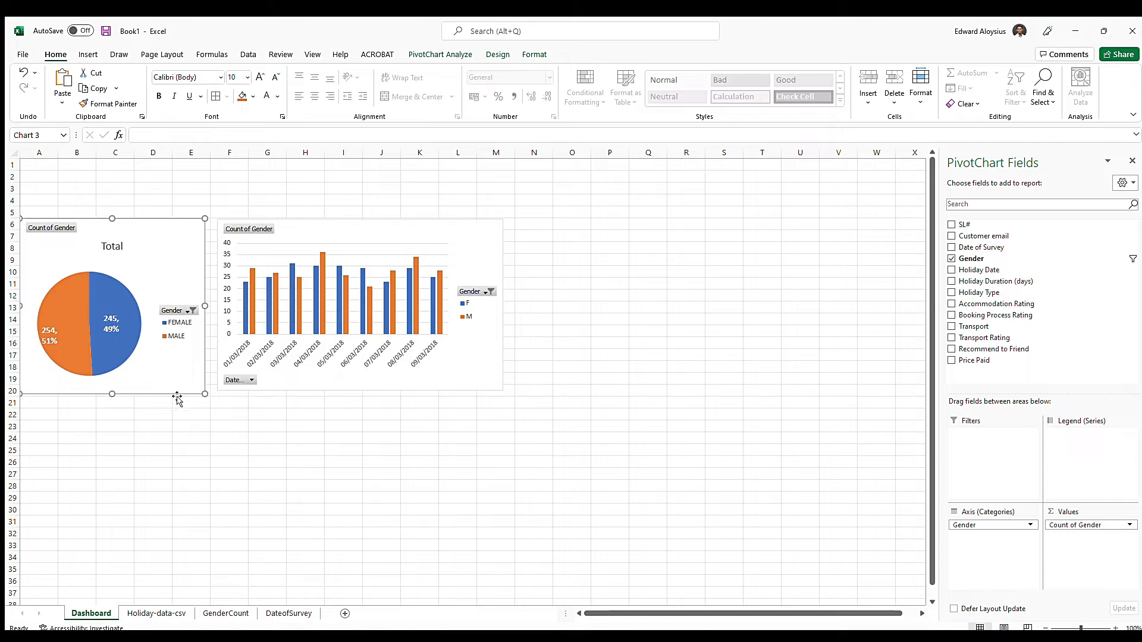
drag(367, 231, 356, 228)
click(358, 449)
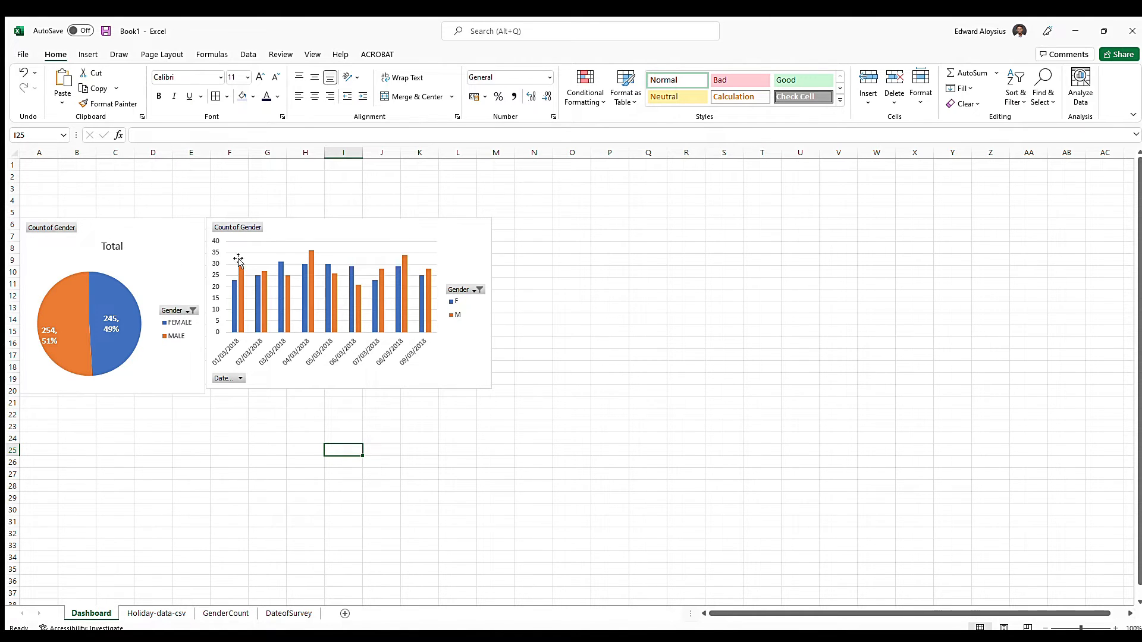
click(461, 232)
click(183, 238)
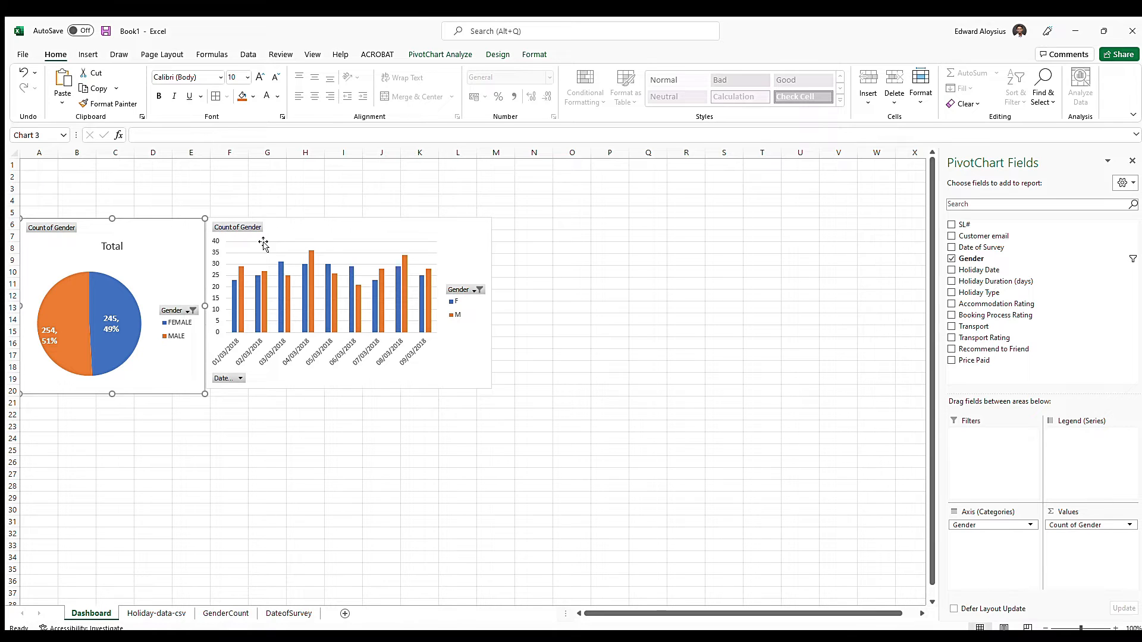
click(352, 231)
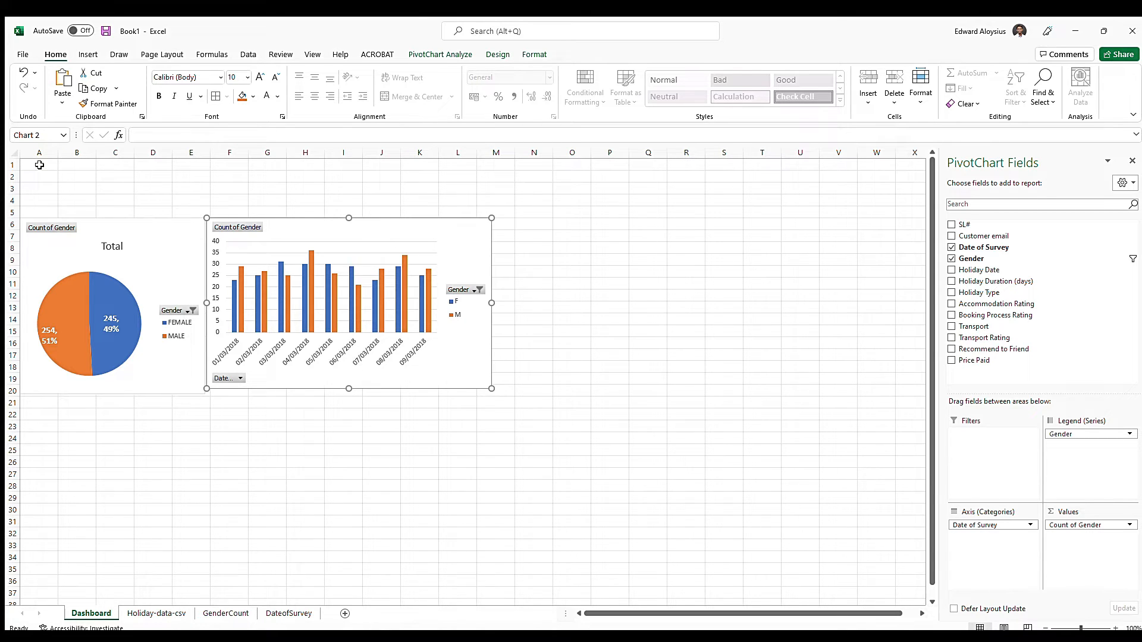
Fill the Dashboard range A5:X254 with white and move both charts up to start at row 5
drag(37, 212, 928, 586)
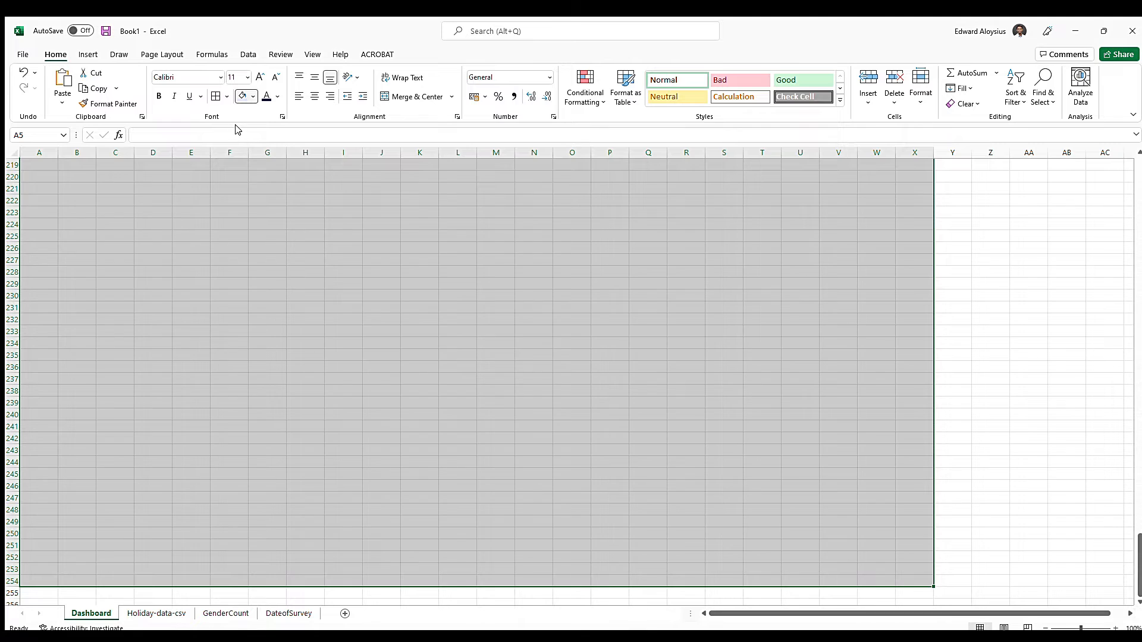
scroll(409, 416, up, 20)
click(652, 377)
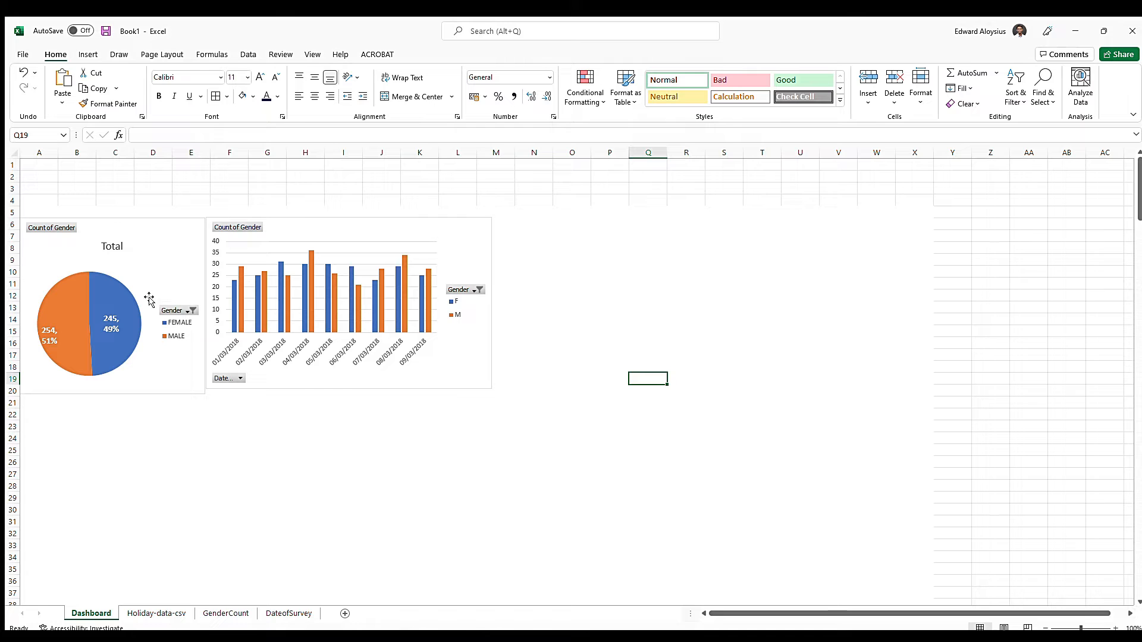
drag(149, 229, 149, 219)
drag(377, 228, 377, 220)
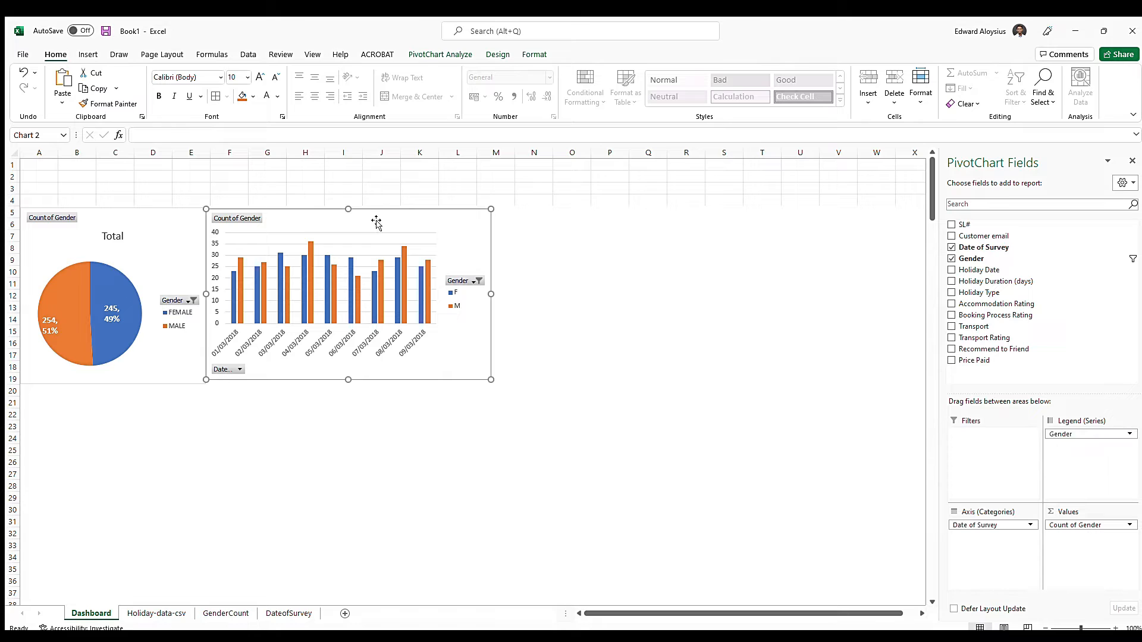
Remove the shape outline from both the pie chart and the column chart on the Dashboard sheet
double_click(161, 217)
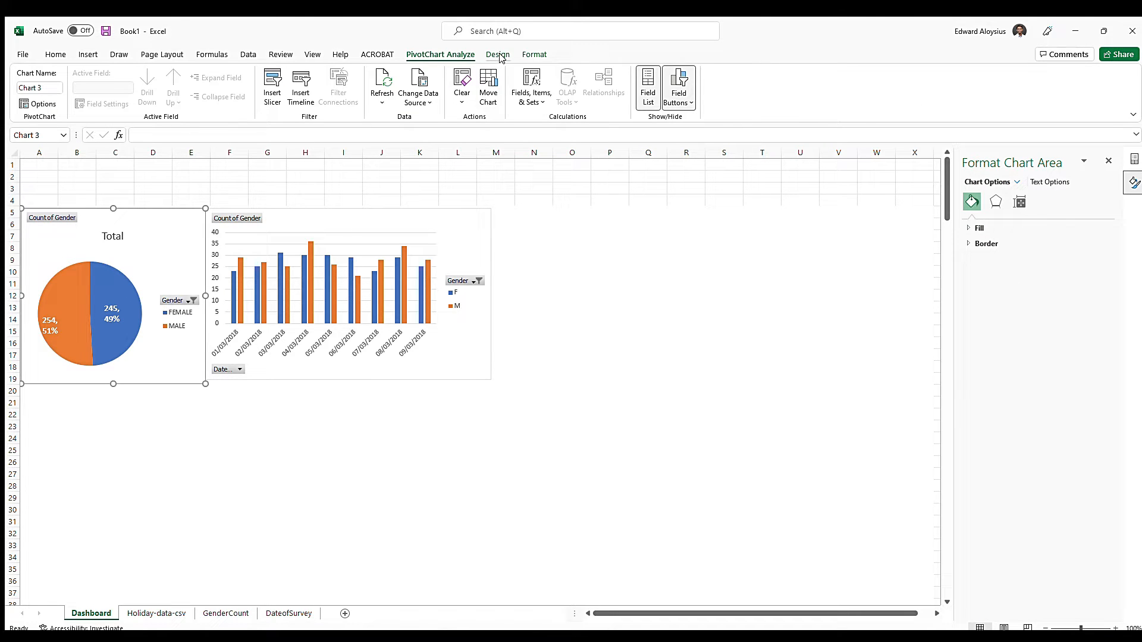
click(531, 54)
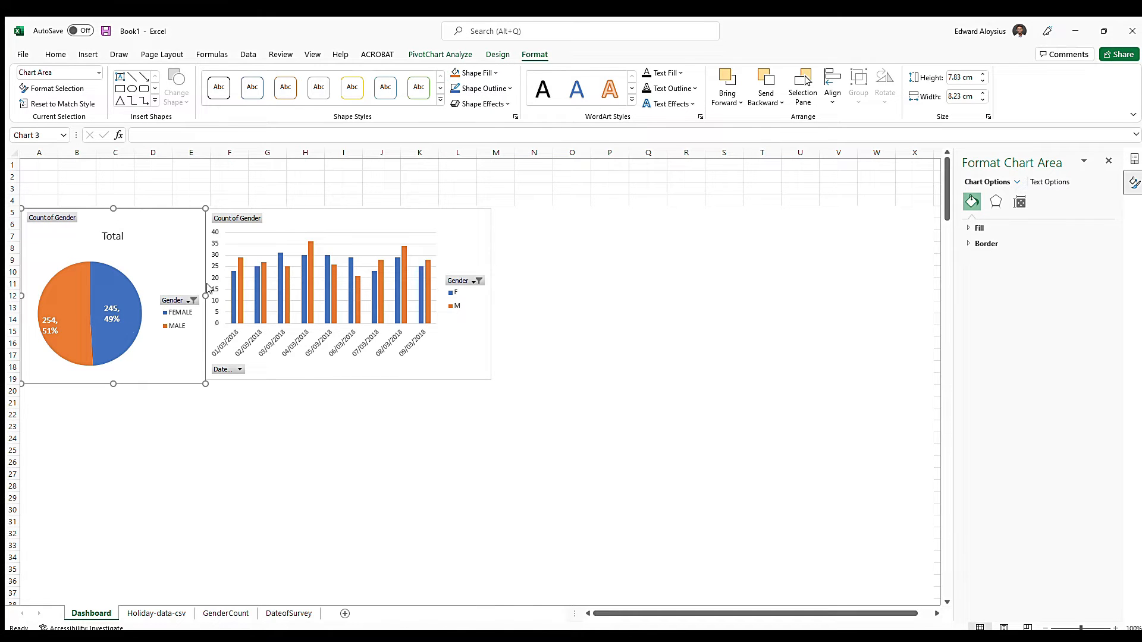
click(509, 89)
click(485, 240)
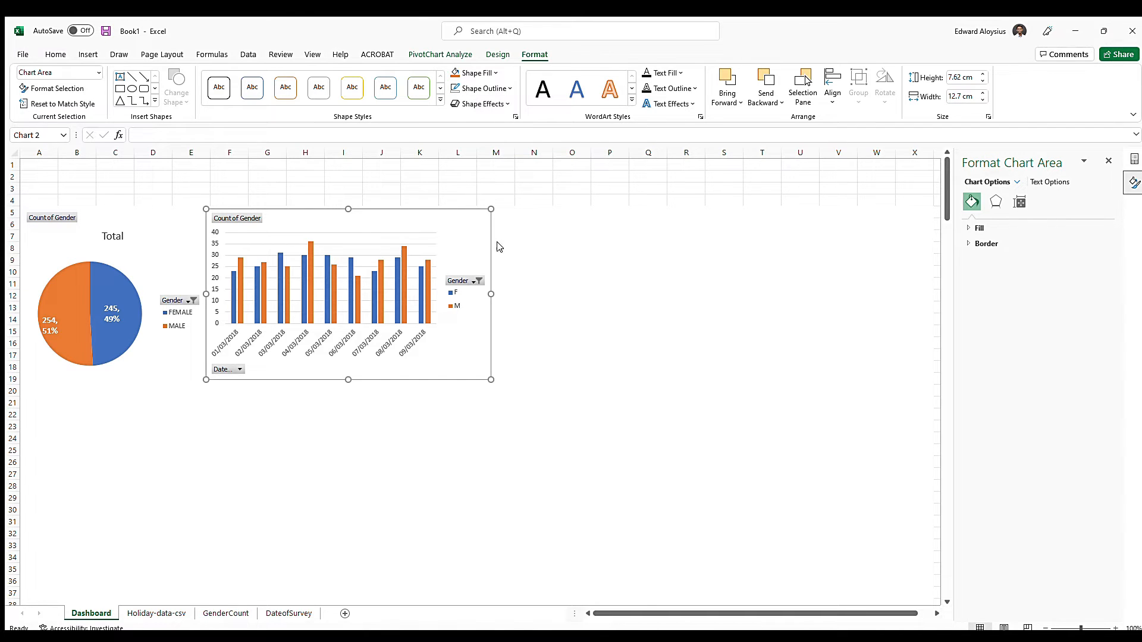
click(571, 284)
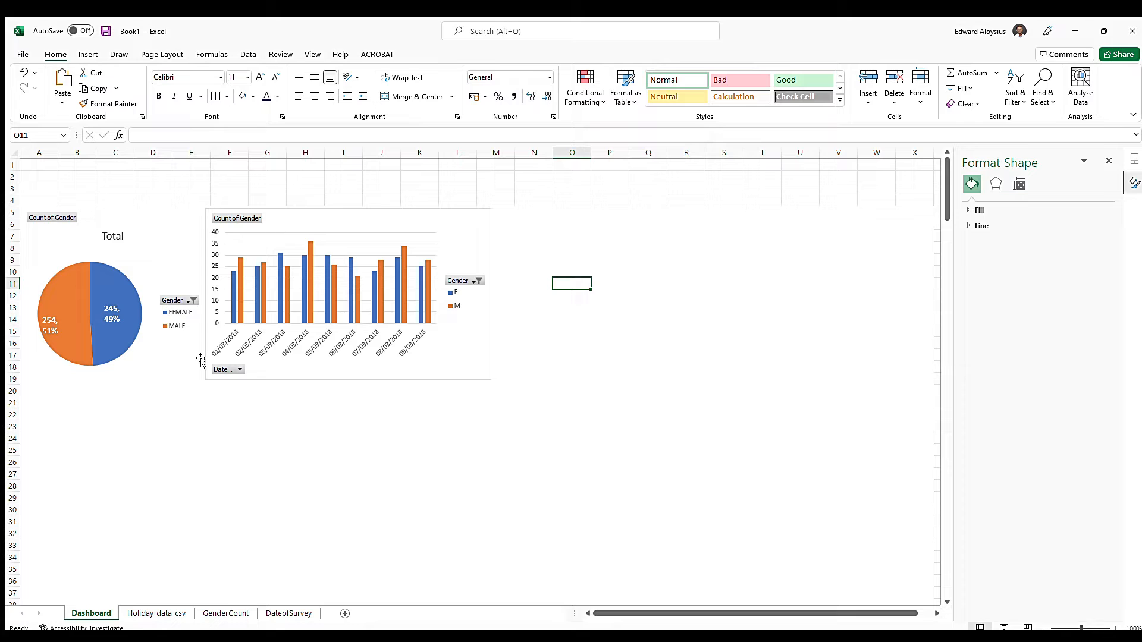
click(487, 235)
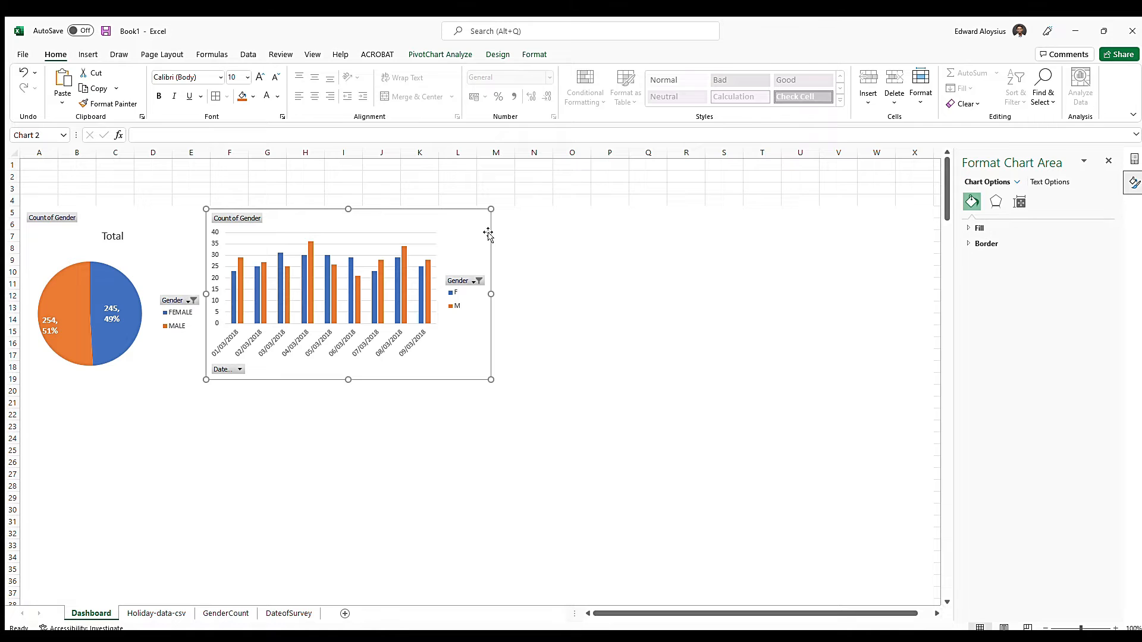
click(535, 54)
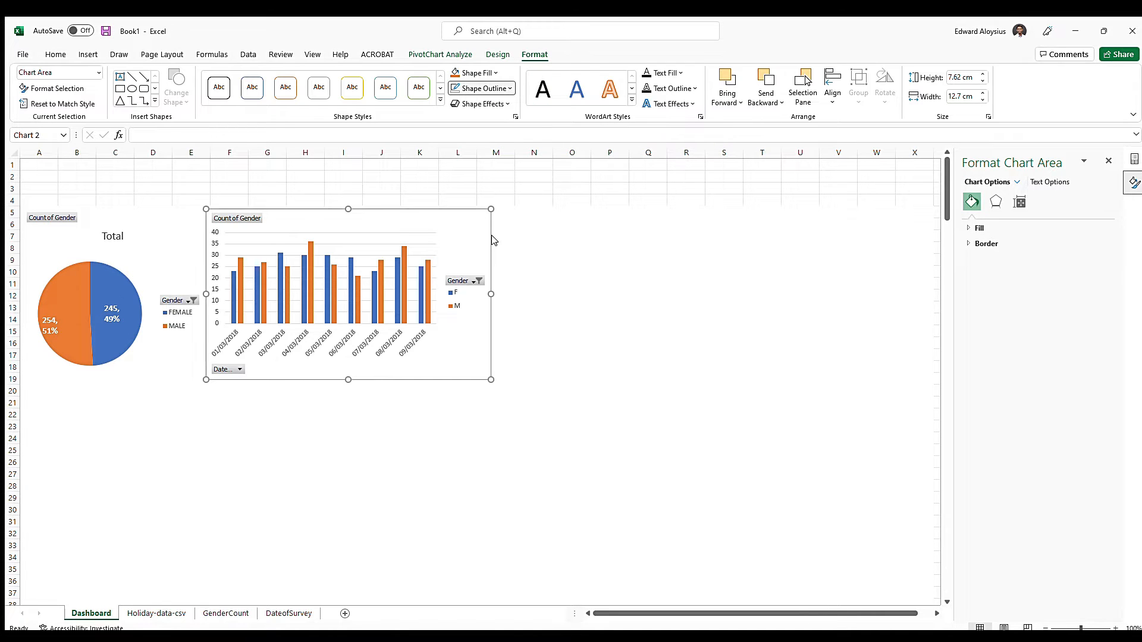
click(602, 270)
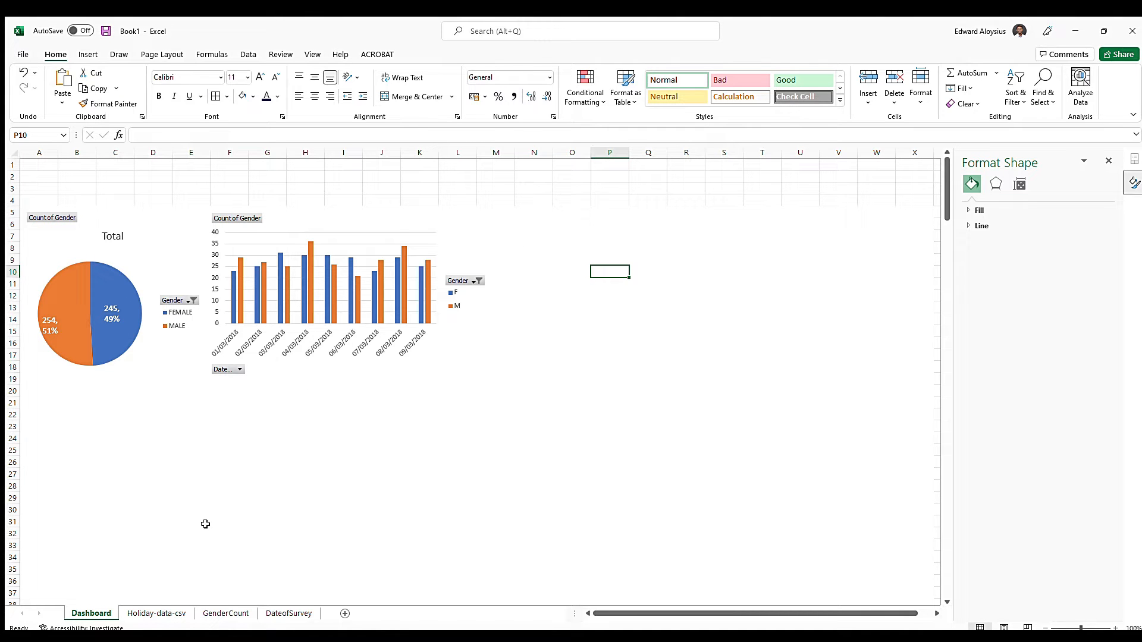
Delete the existing home icon and its caption text box from the title row of the Holiday-data-csv sheet
click(173, 614)
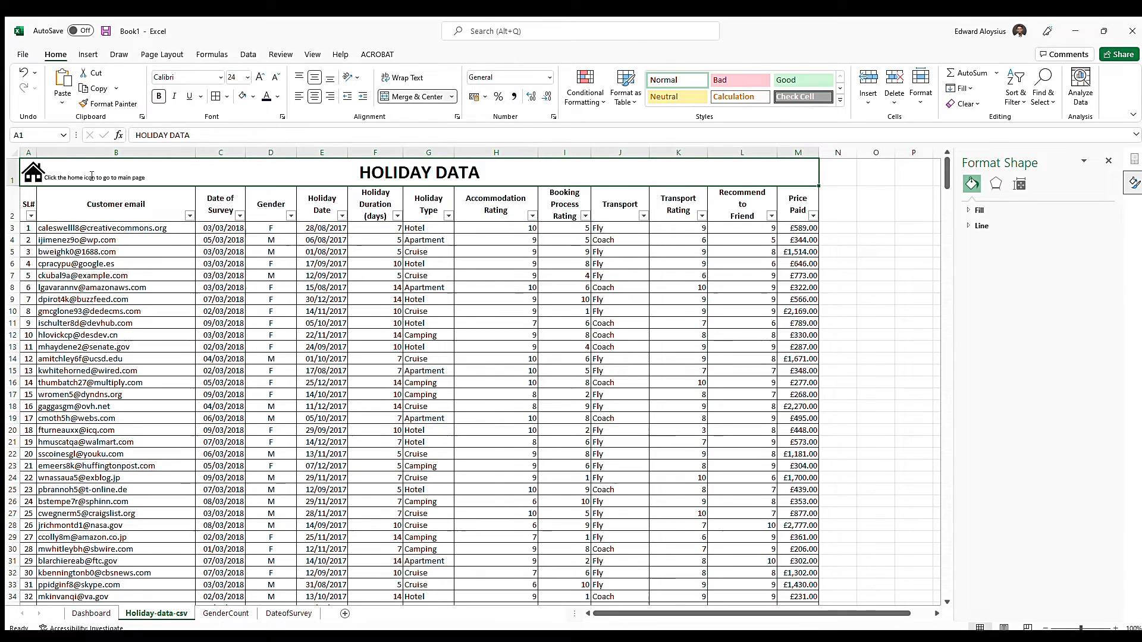
click(85, 177)
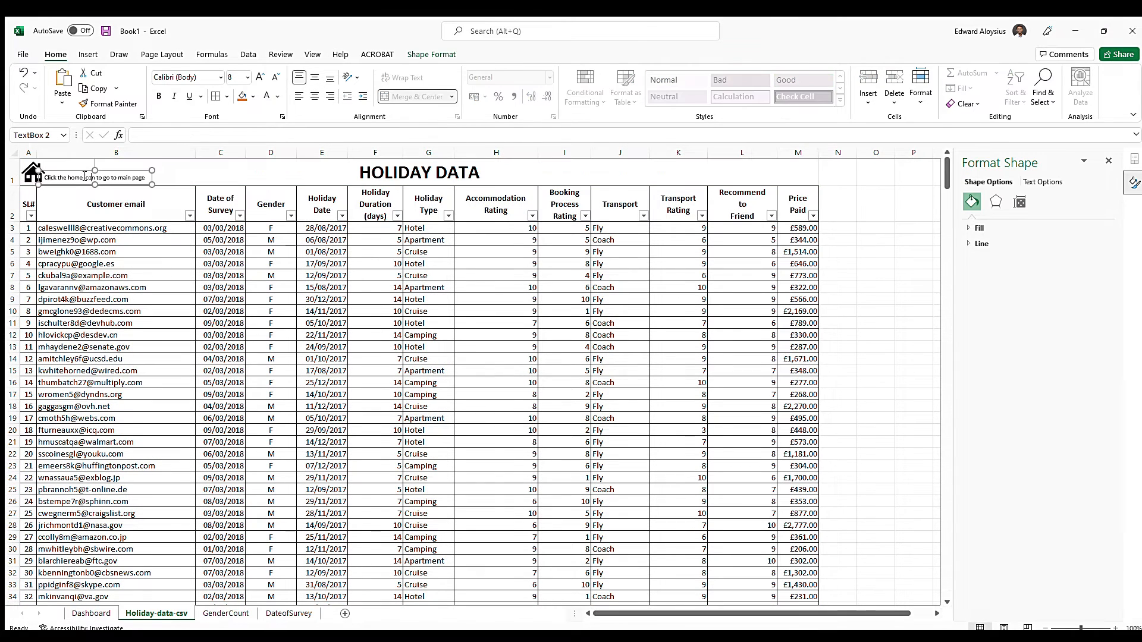
click(219, 171)
click(33, 176)
click(35, 179)
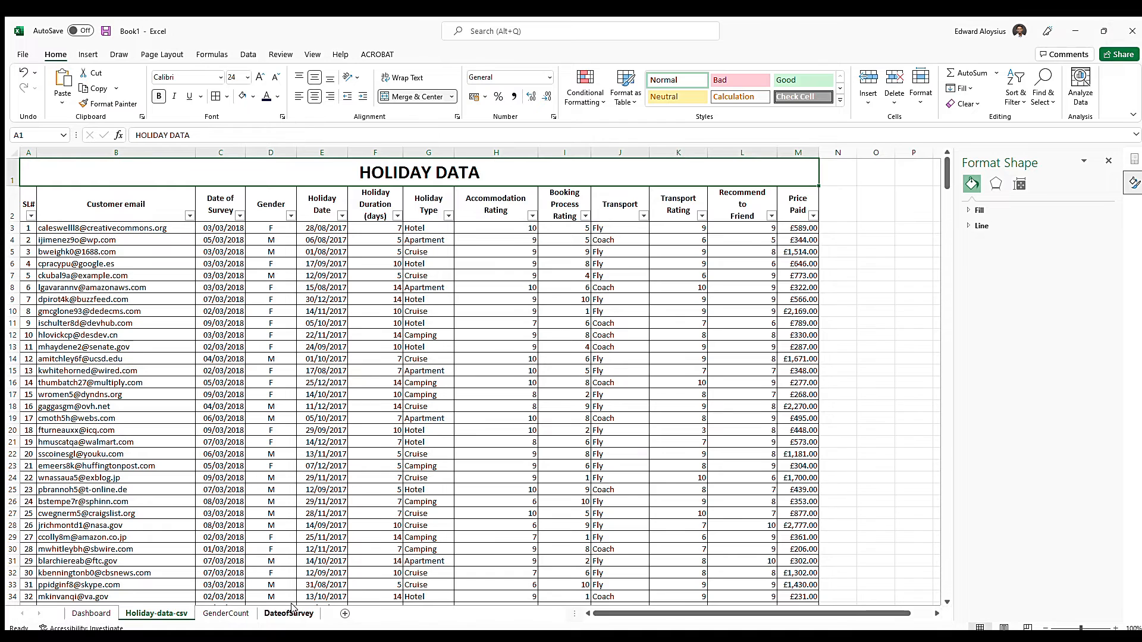
Look through the GenderCount, DateofSurvey, Holiday-data-csv and Dashboard sheets
click(226, 613)
click(288, 613)
click(156, 613)
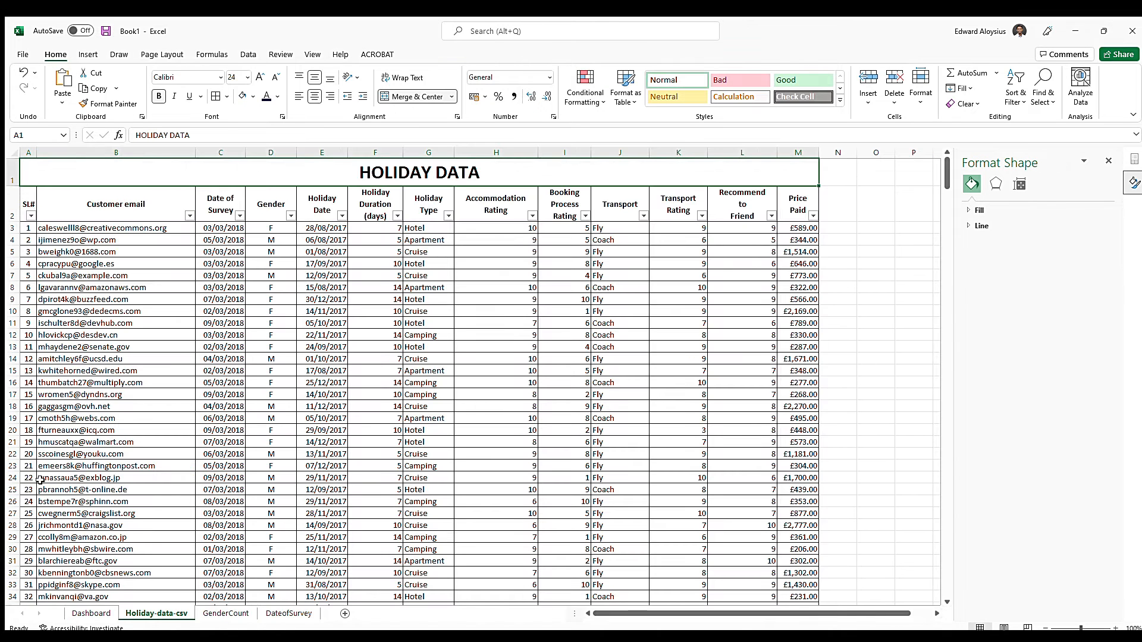
click(226, 613)
click(289, 613)
click(226, 613)
click(176, 614)
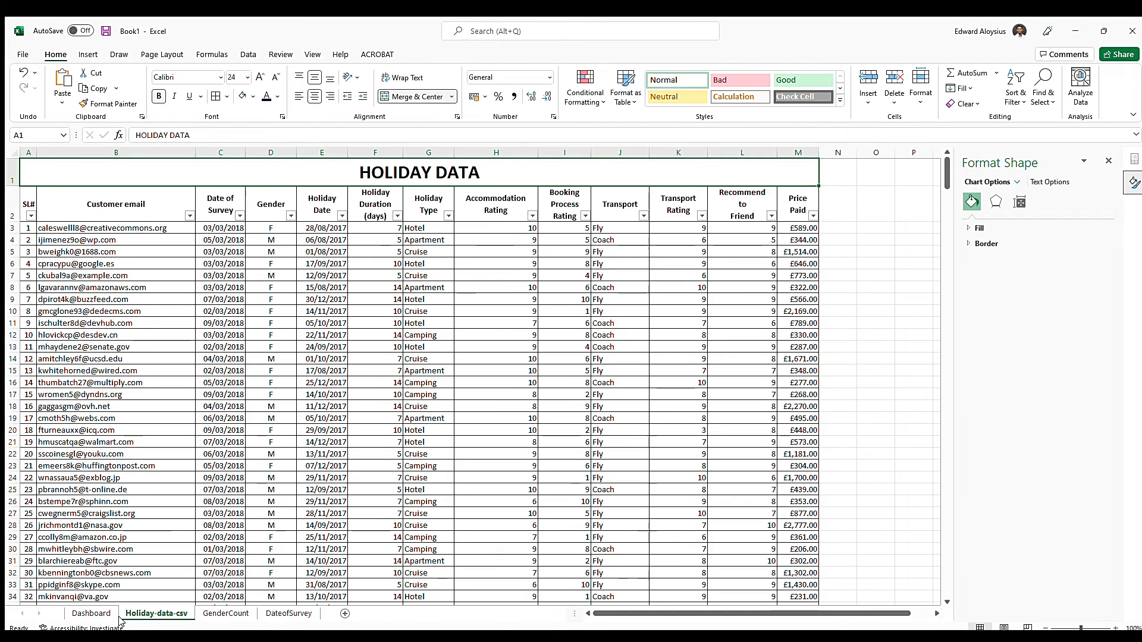
click(91, 613)
Insert a house icon at the start of the Holiday-data-csv title row and shrink it to fit within row 1
click(159, 613)
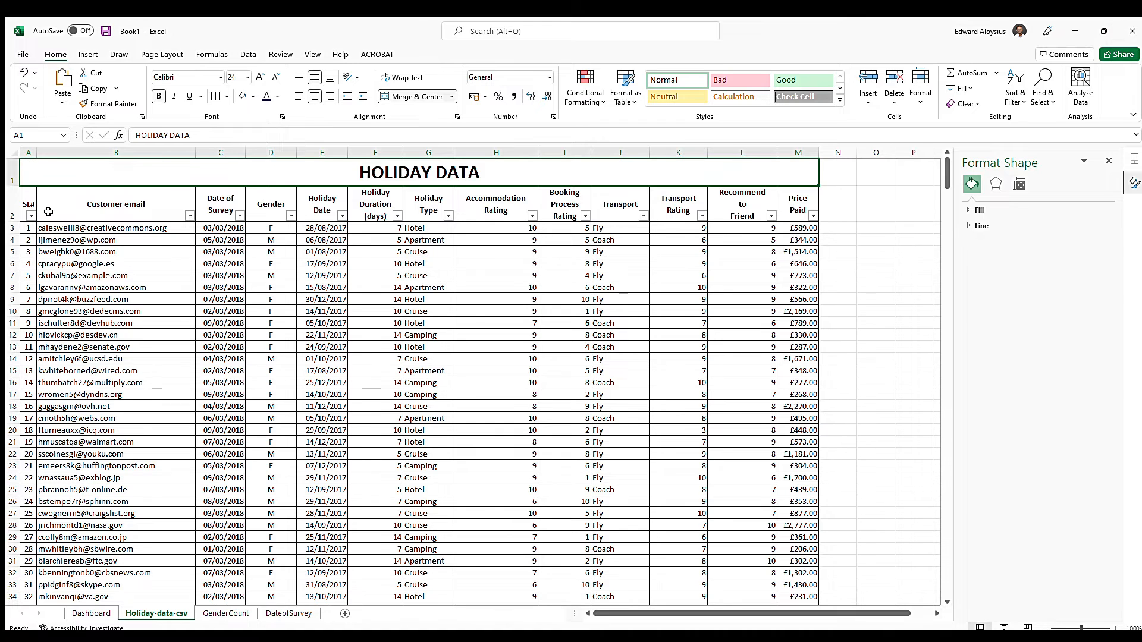
click(86, 55)
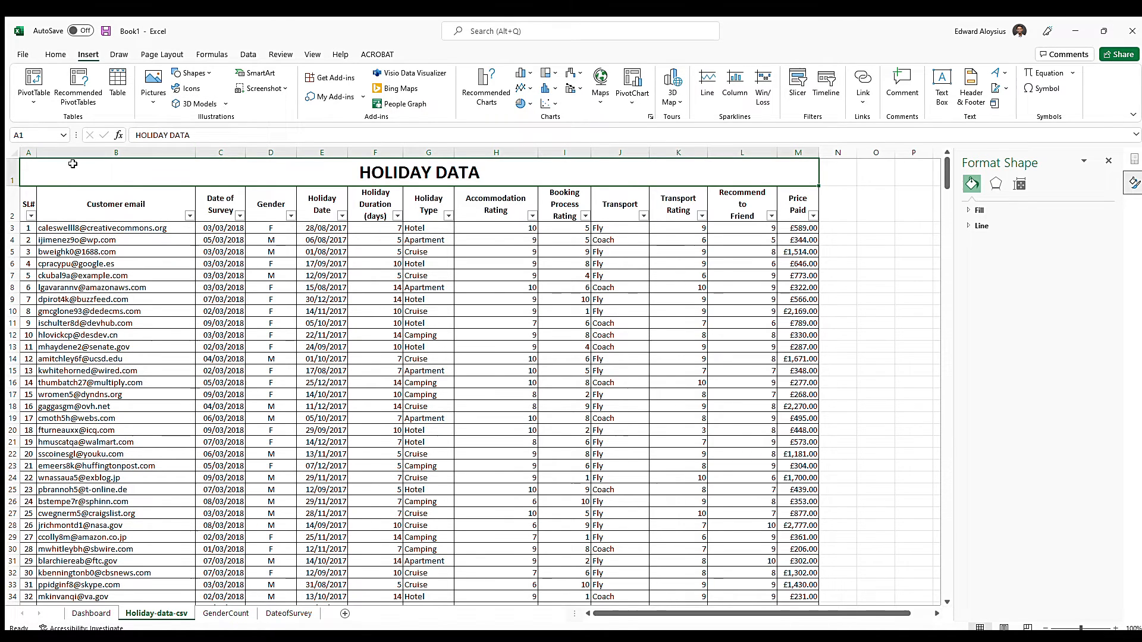
click(187, 88)
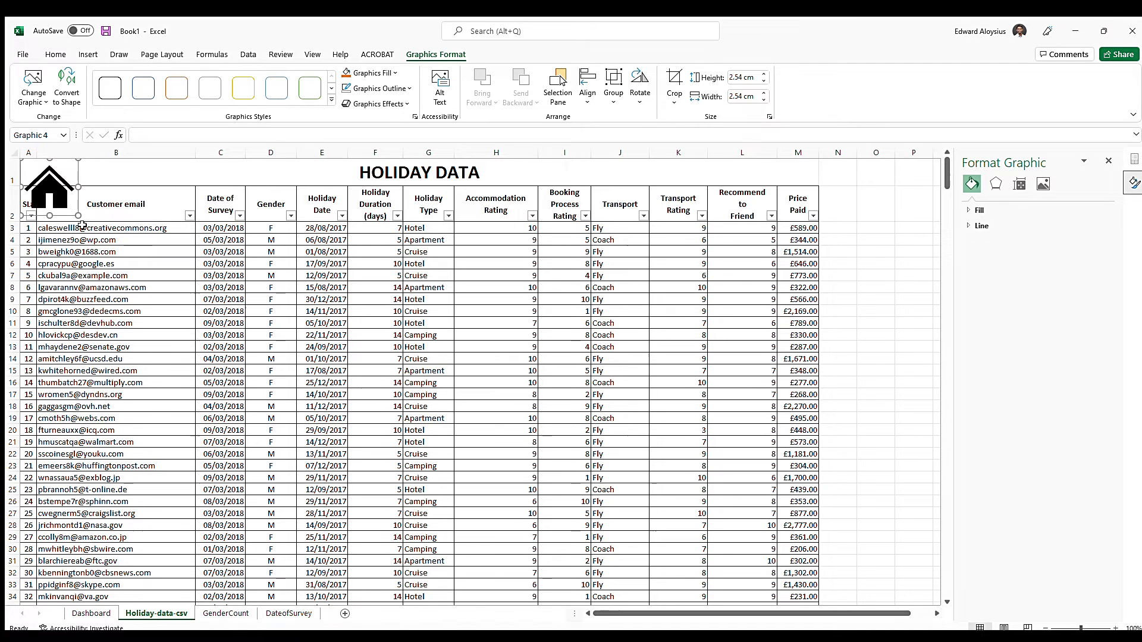
drag(78, 217, 51, 223)
click(60, 173)
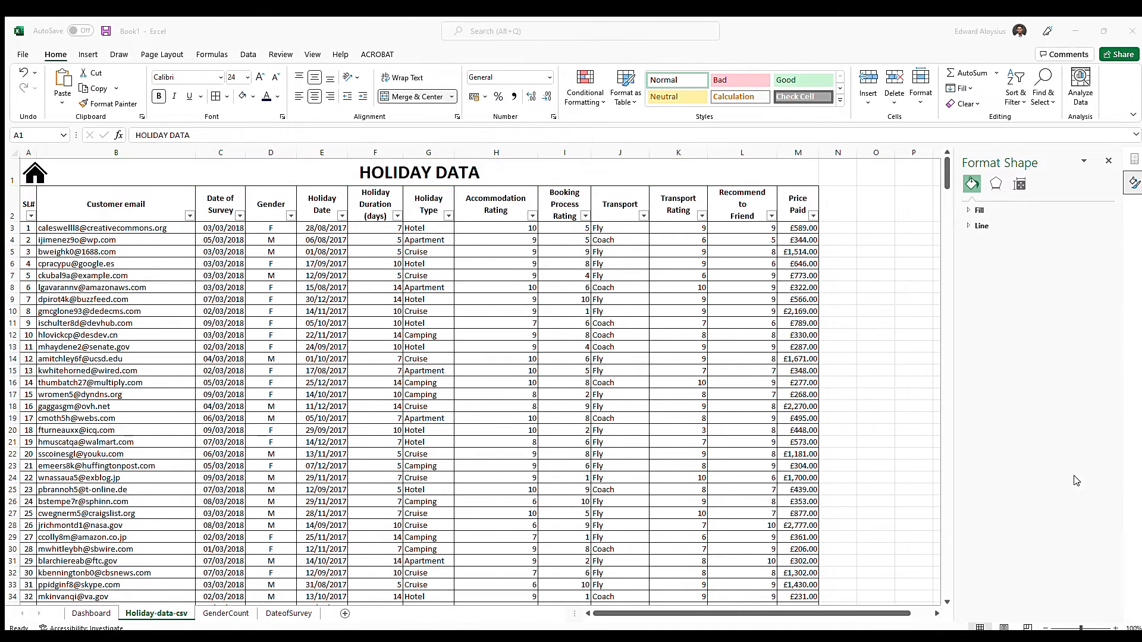
Hyperlink the house icon to cell A1 of the Dashboard sheet and follow the link to test it
click(34, 176)
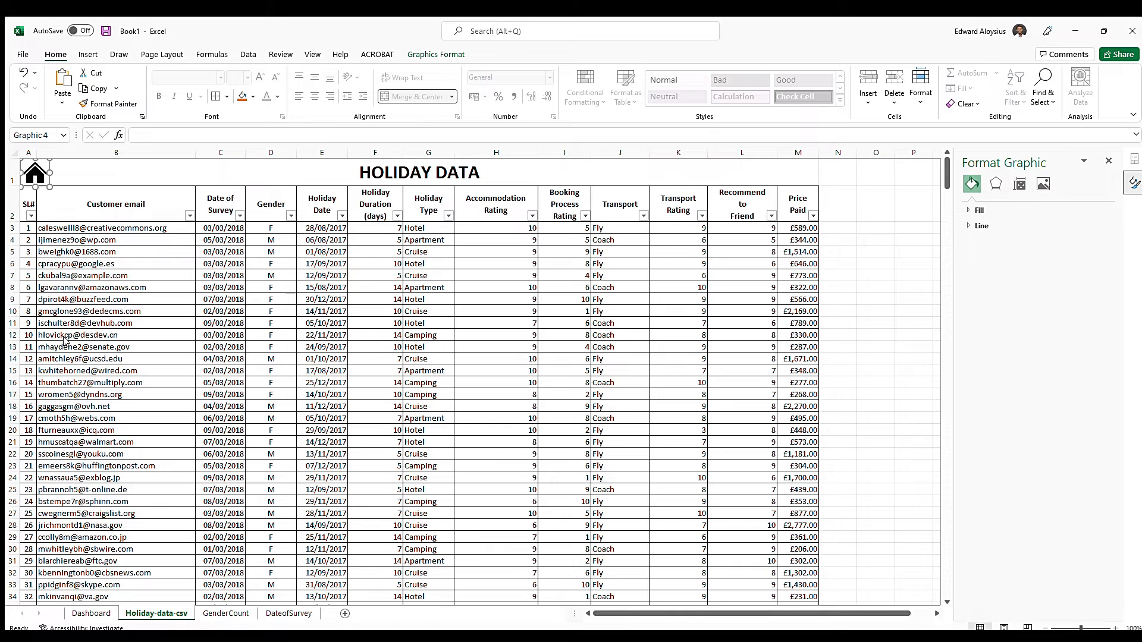
key(ctrl+k)
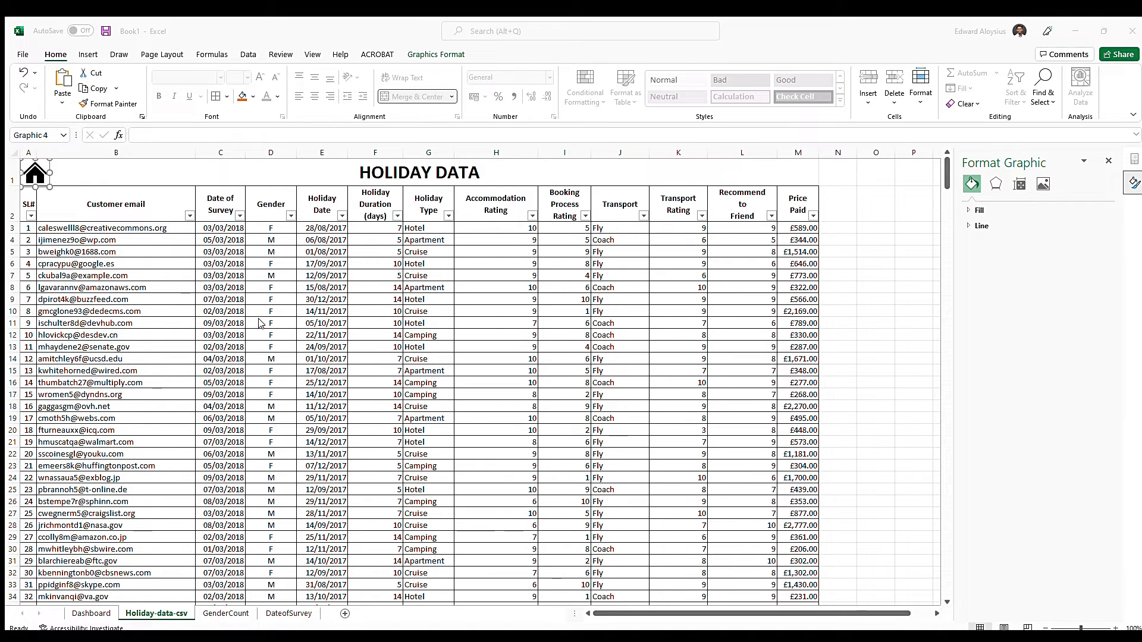
click(464, 415)
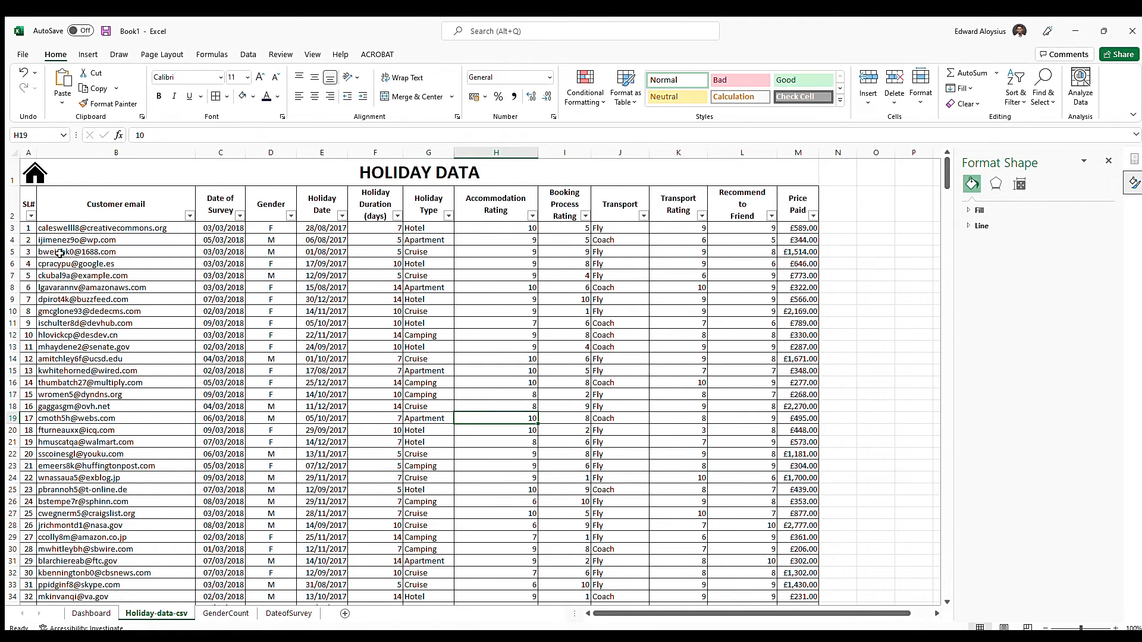
click(34, 173)
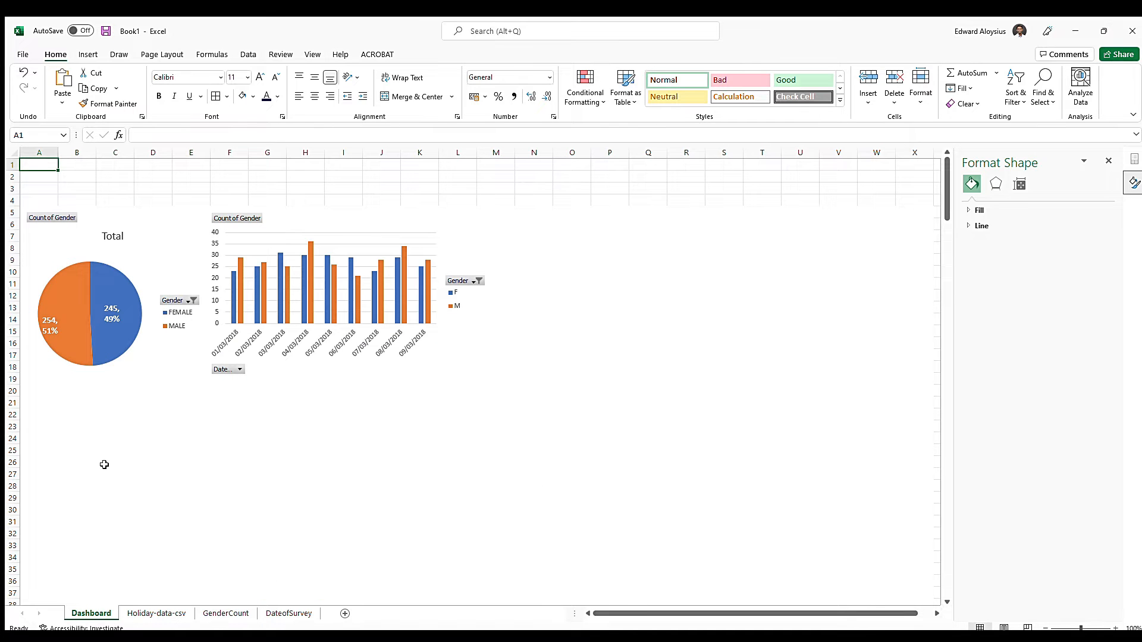
Look over the Holiday-data-csv and GenderCount title rows and test the Holiday-data-csv house icon's link to the Dashboard
click(159, 613)
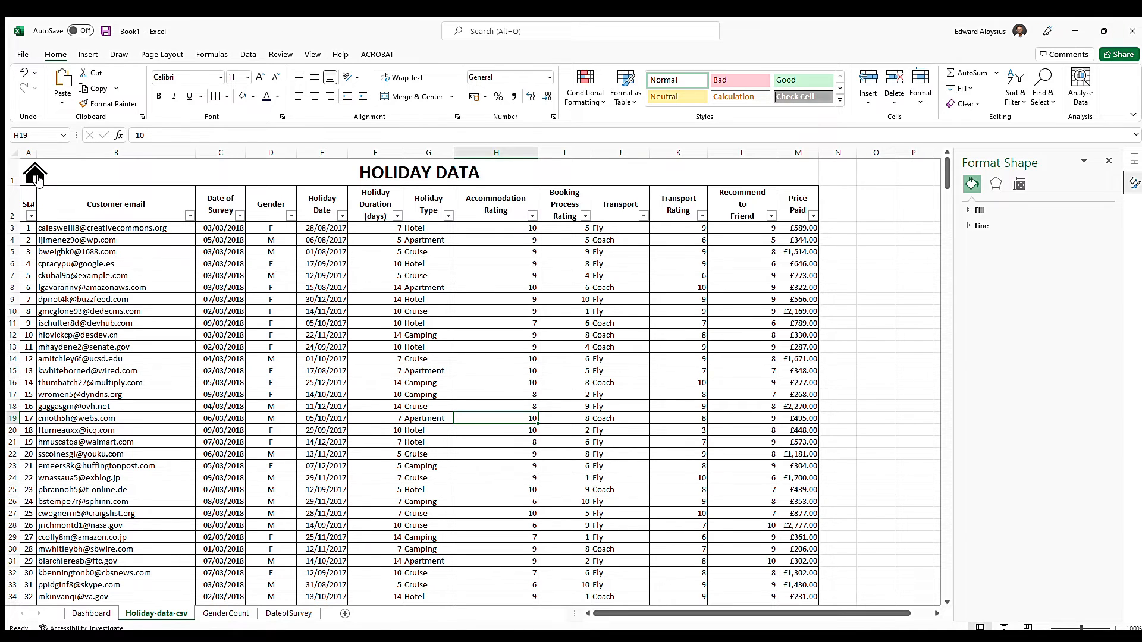
click(225, 613)
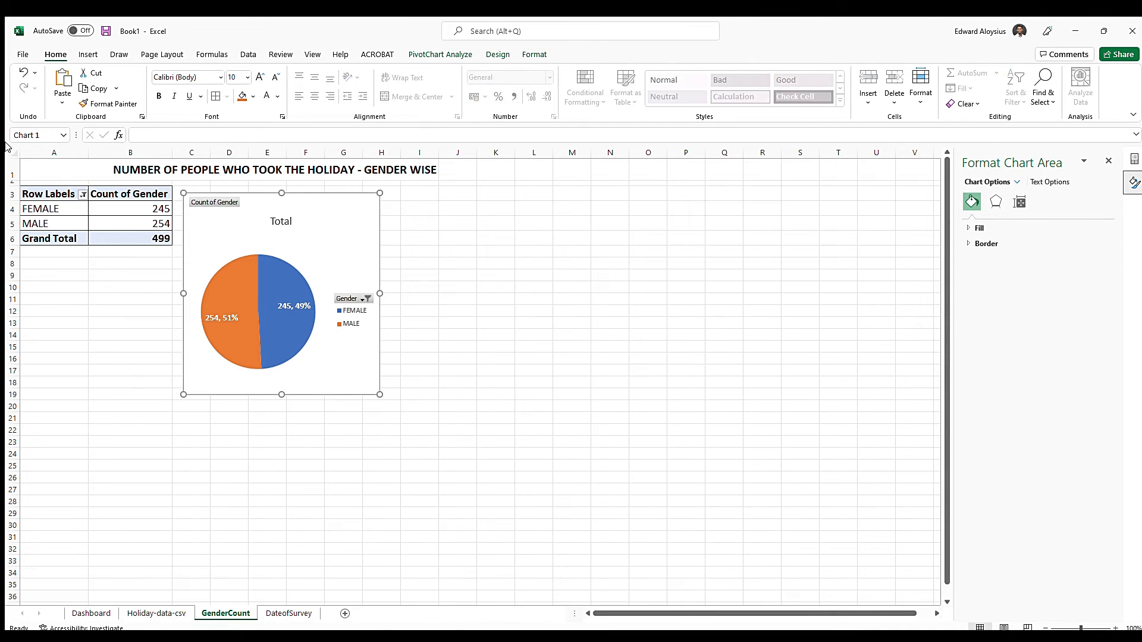
click(35, 171)
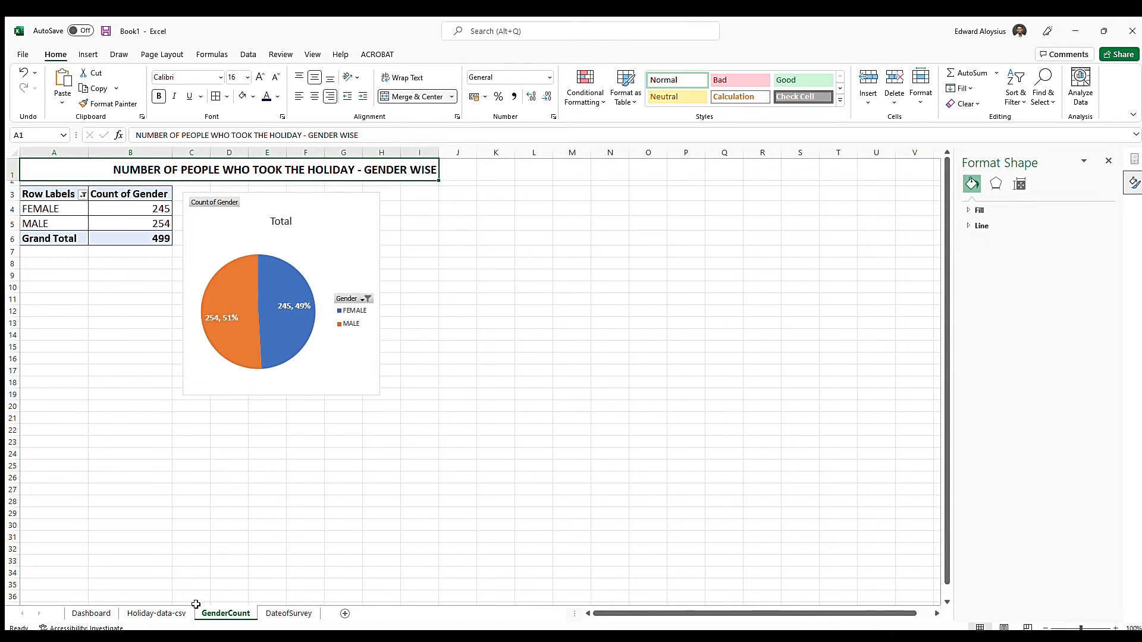
click(172, 613)
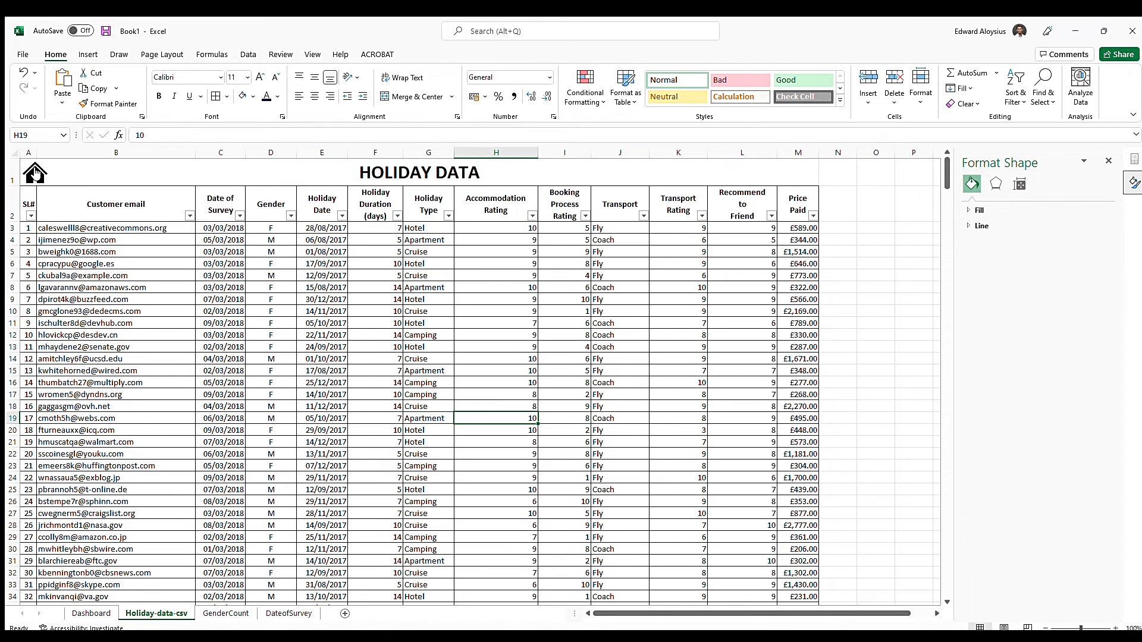
click(35, 172)
Copy the linked house icon from Holiday-data-csv into the GenderCount title row and make row 1 taller to fit it
click(154, 615)
click(41, 171)
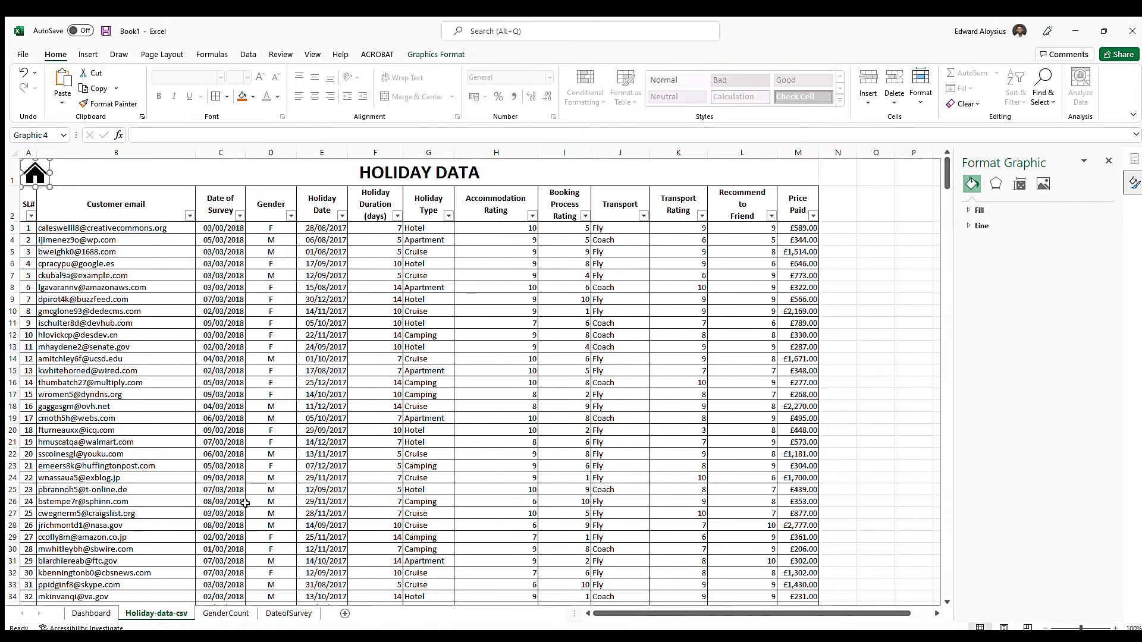
click(226, 613)
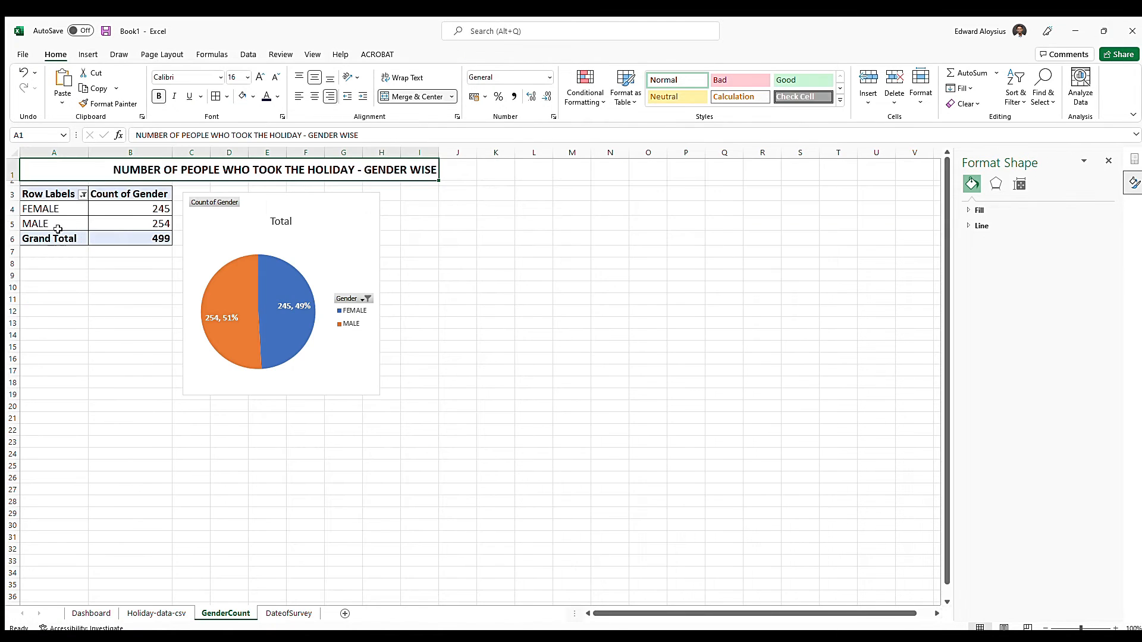
key(ctrl+v)
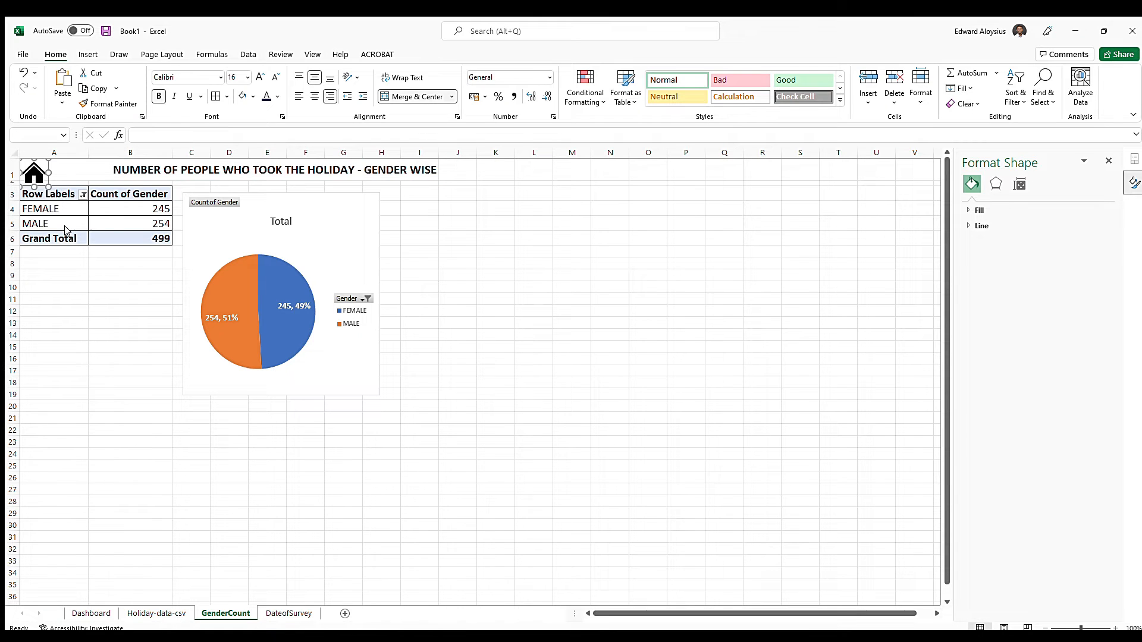
click(70, 344)
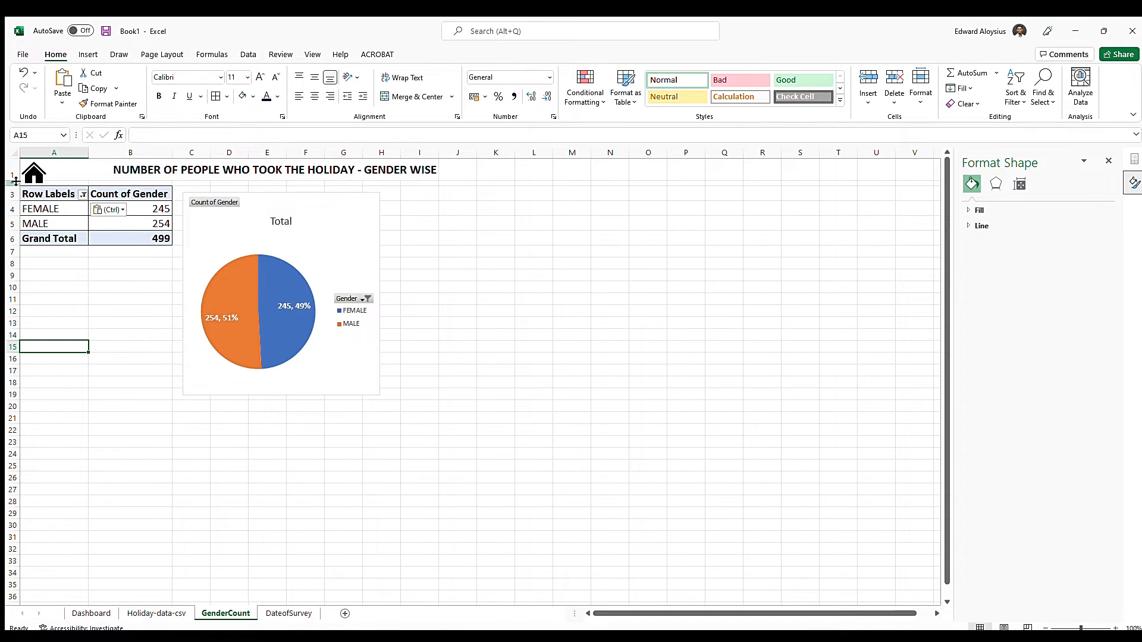
drag(15, 176, 12, 183)
click(538, 315)
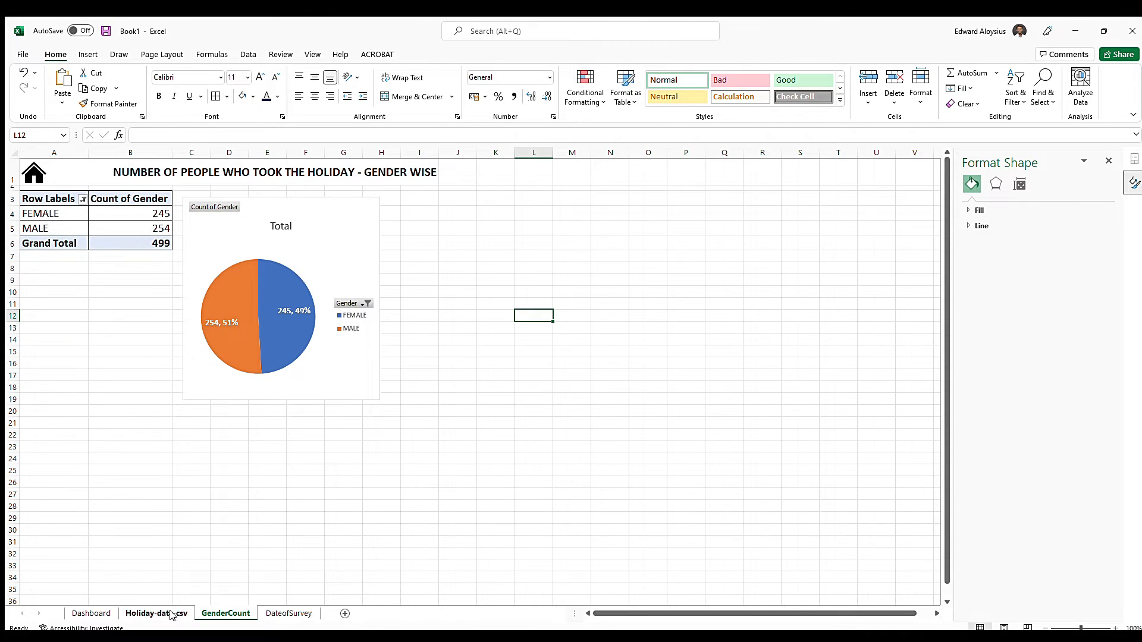
Test the GenderCount house icon's link to the Dashboard and return through the Holiday-data-csv sheet
click(34, 174)
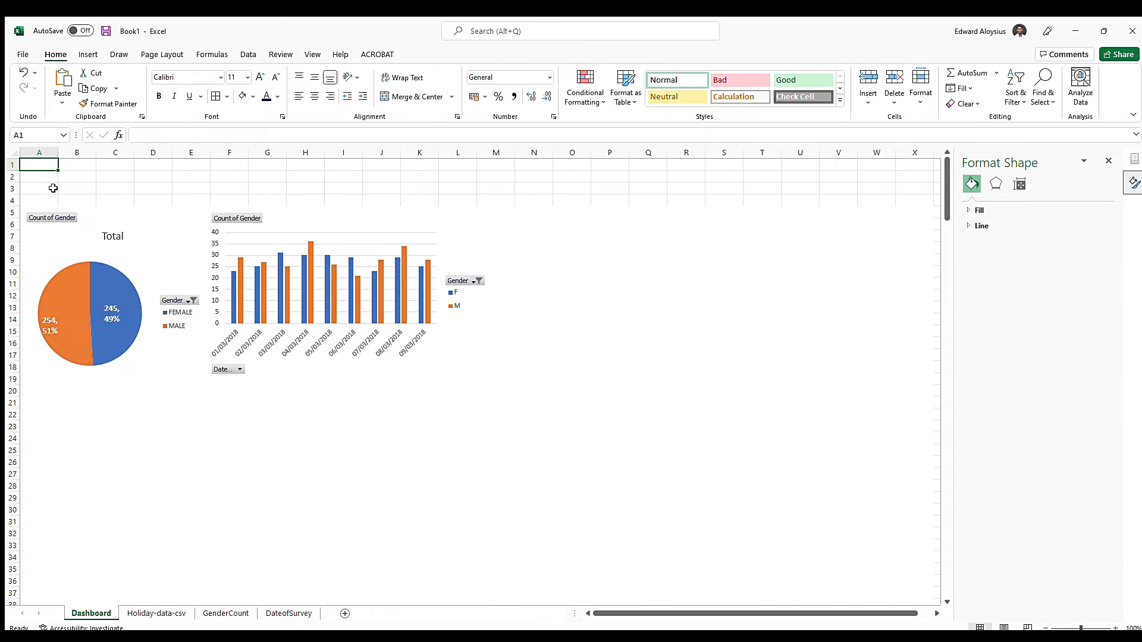
click(144, 615)
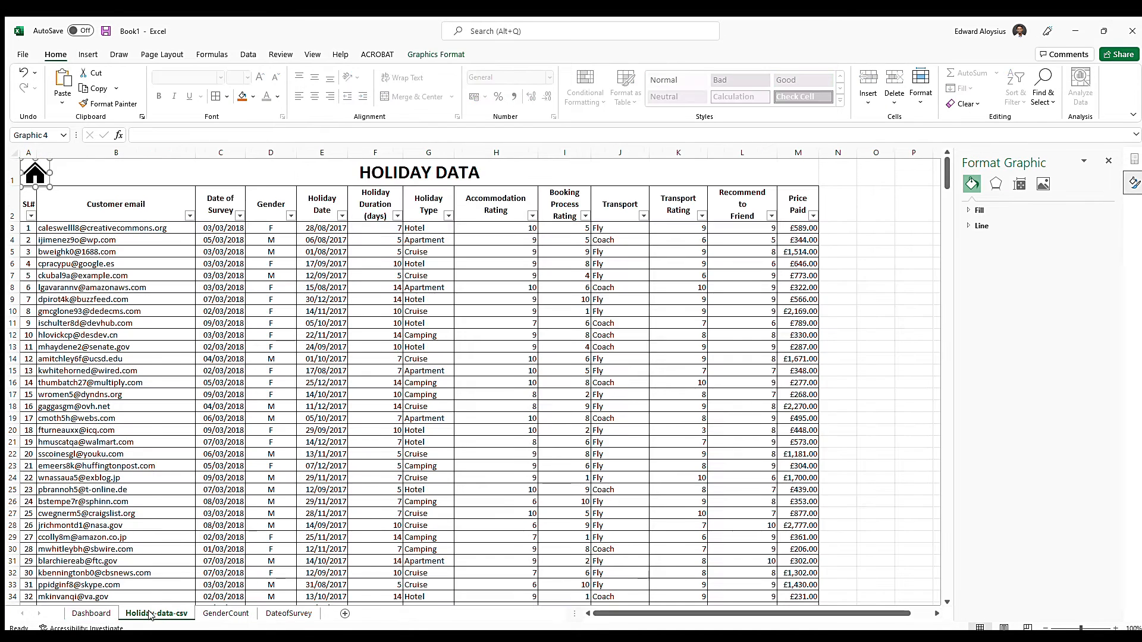
click(225, 613)
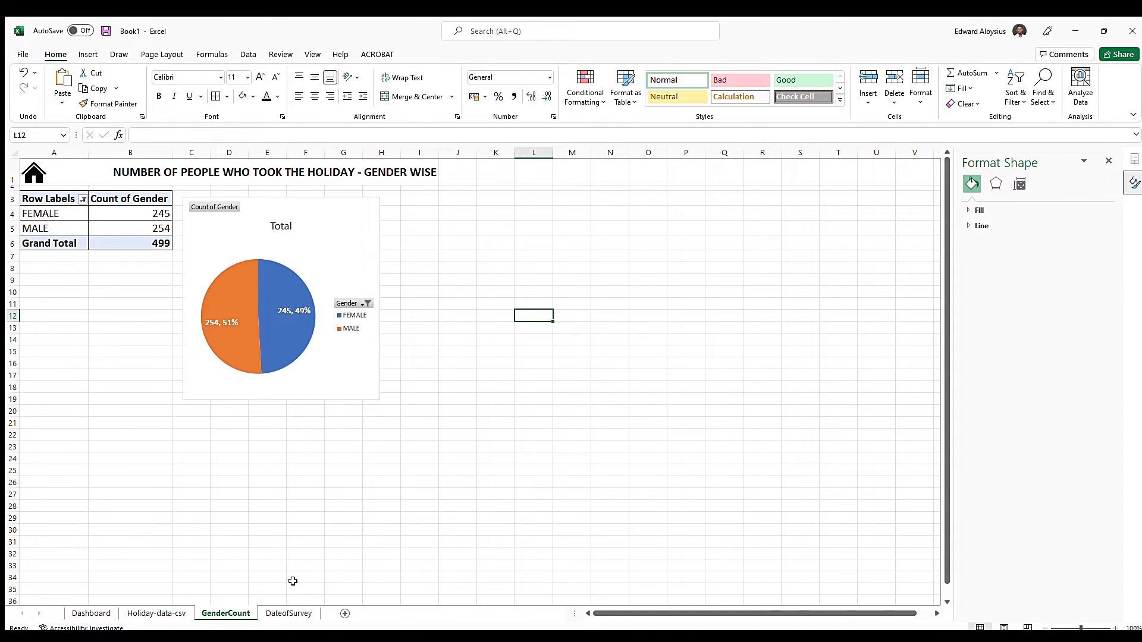
Paste the linked house icon at cell A1 of the DateofSurvey sheet and increase row 1's height to fit it
click(290, 613)
click(33, 172)
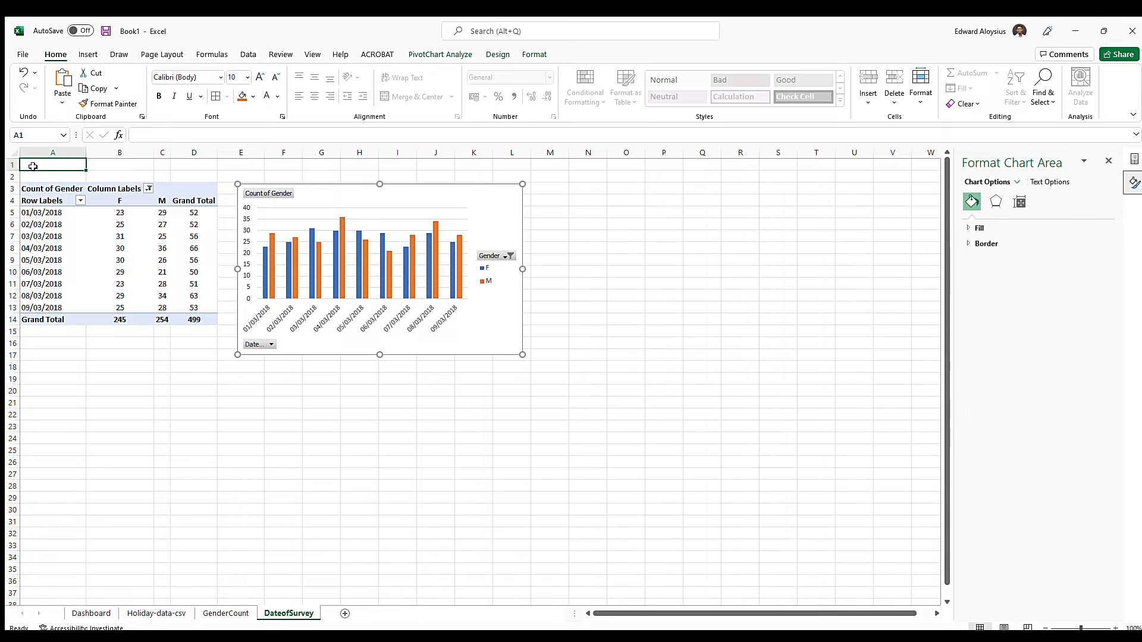
key(ctrl+v)
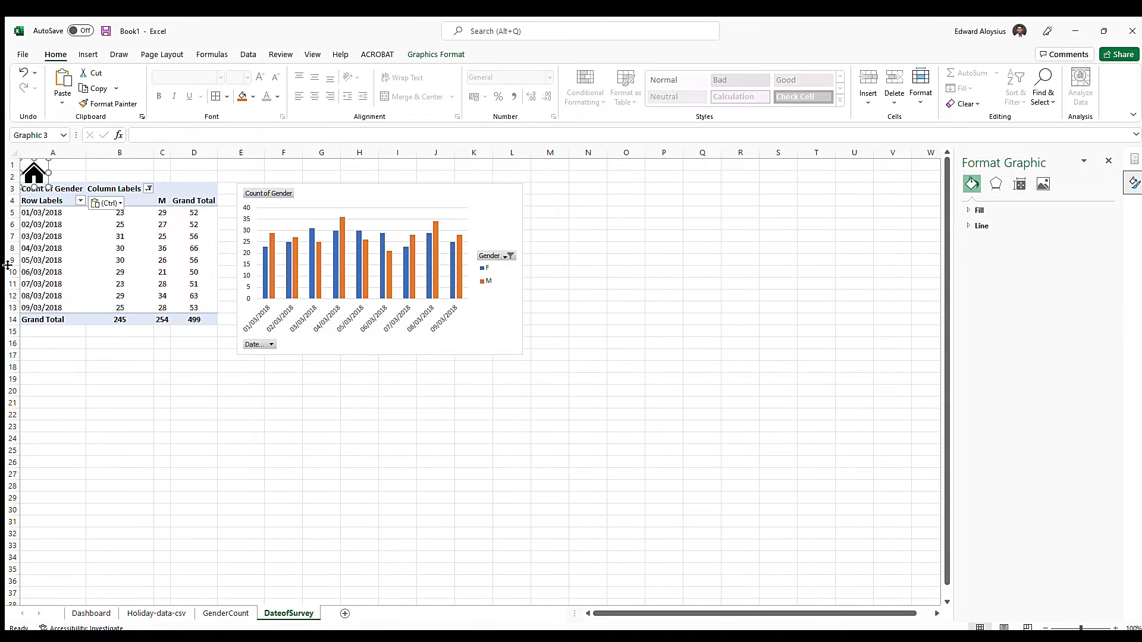
drag(8, 171, 13, 193)
Merge and center A1:L1 on the DateofSurvey sheet and enter the title DATE ON WHICH THE SURVEY WAS TAKEN
drag(498, 172, 35, 173)
click(416, 97)
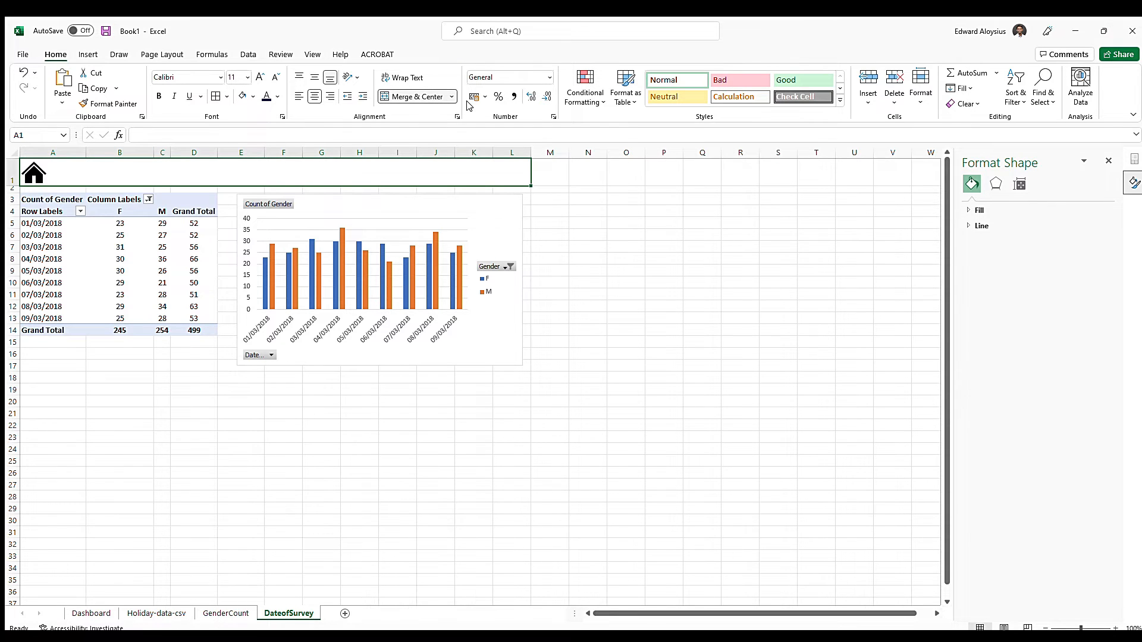
text(DATE)
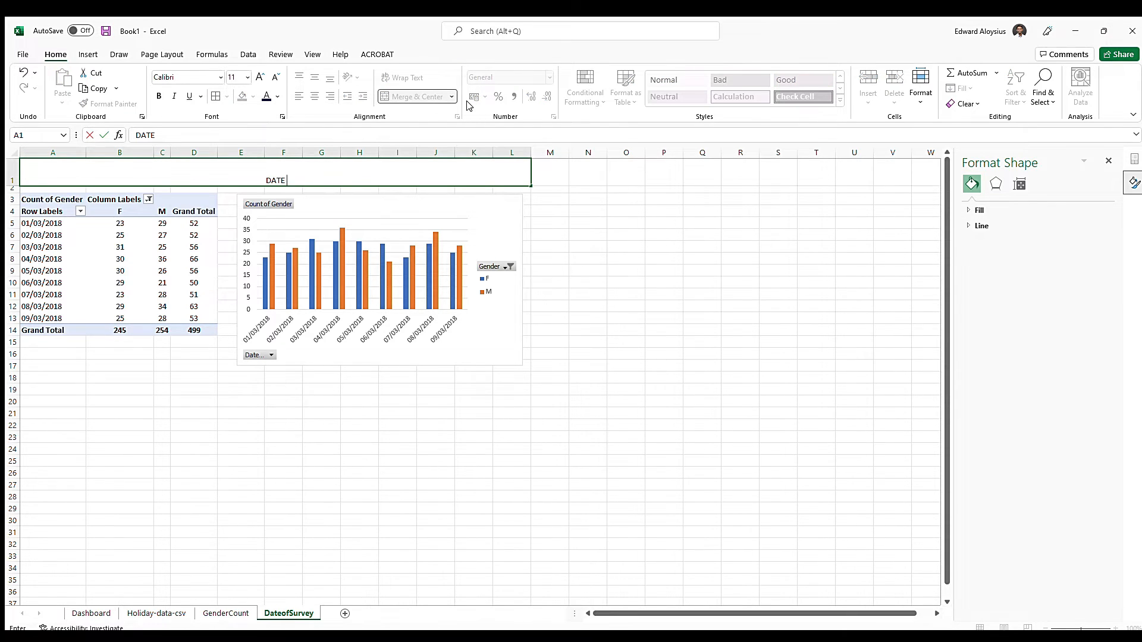
text( ON WHICH THE SURVE)
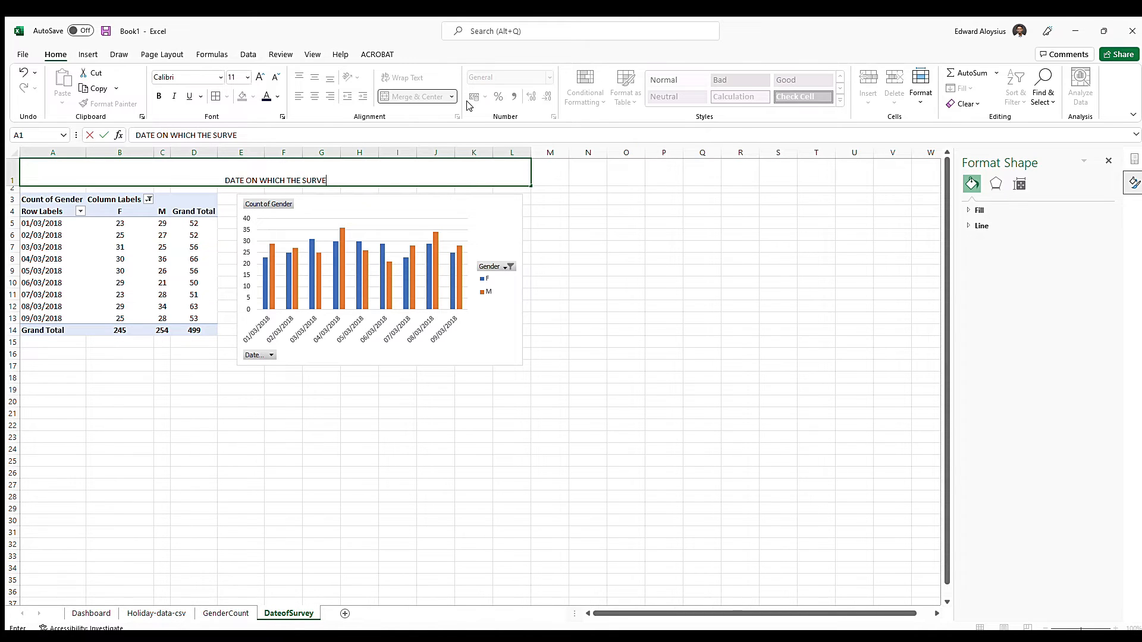
text(Y WAS TAKEN)
key(Return)
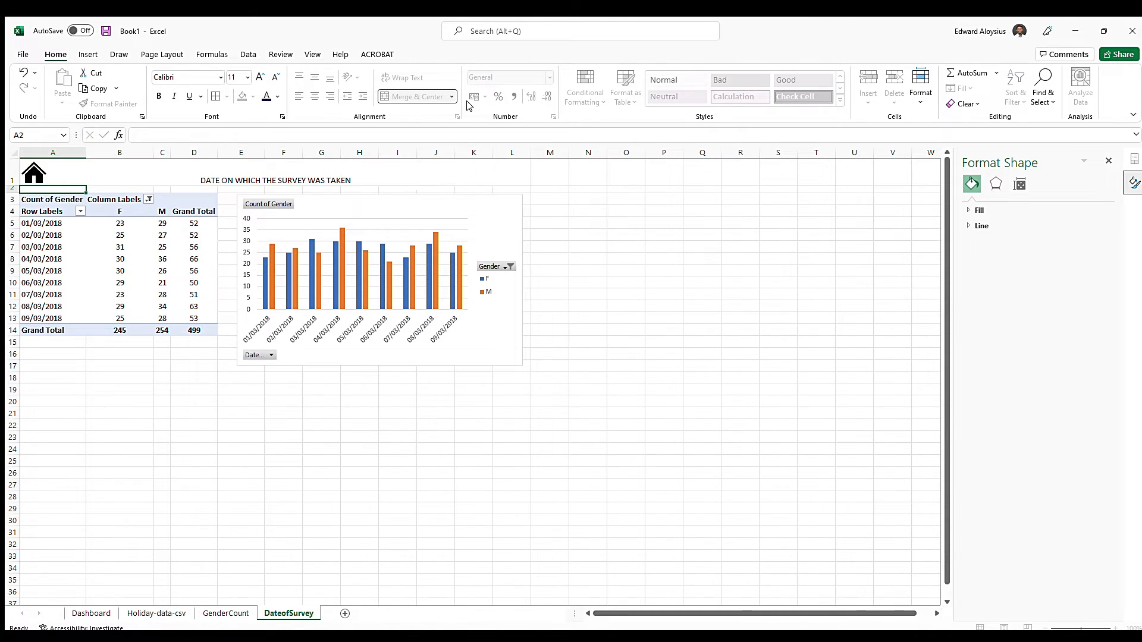
Format the DateofSurvey title as bold, size 26, vertically middle-aligned and right-aligned
click(409, 170)
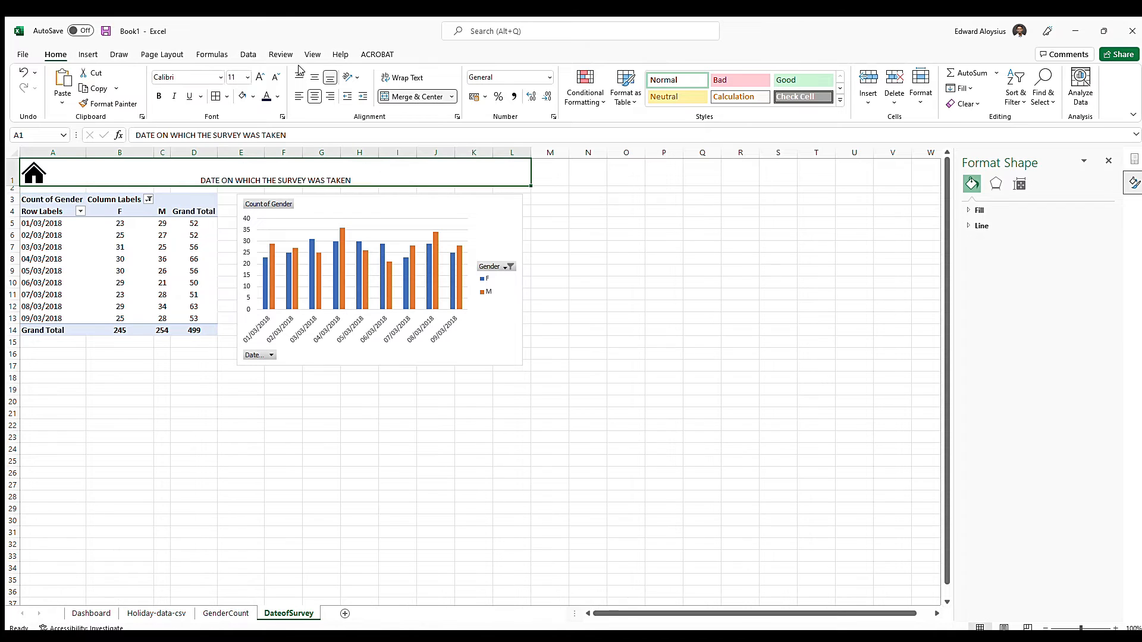
click(313, 76)
click(260, 77)
click(260, 78)
click(260, 77)
click(260, 77)
click(260, 77)
click(330, 96)
click(260, 77)
click(260, 78)
click(260, 77)
click(159, 97)
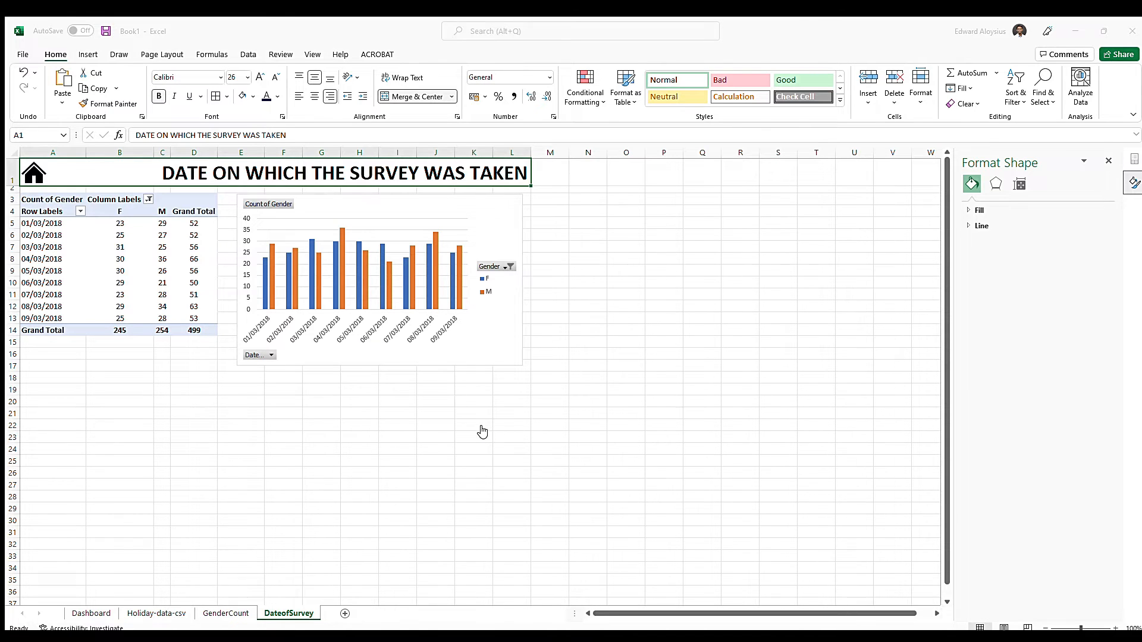
Save the workbook in the Documents folder under the name Holiday - data base training
key(ctrl+s)
click(173, 392)
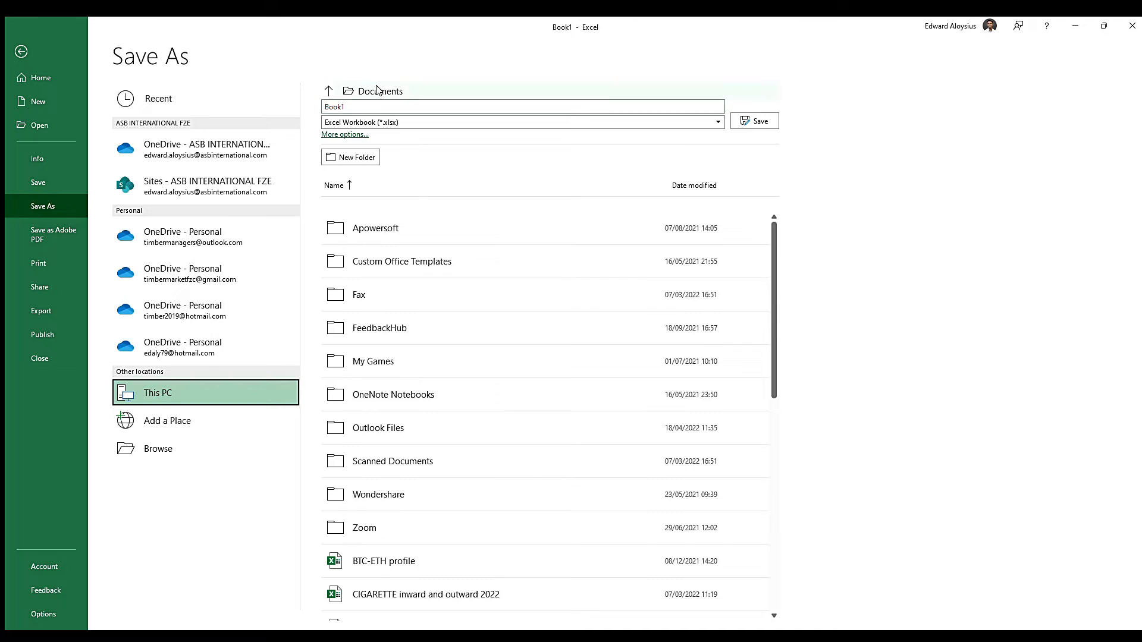
click(328, 91)
text(hO)
key(BackSpace)
key(BackSpace)
key(BackSpace)
key(BackSpace)
key(BackSpace)
key(BackSpace)
key(BackSpace)
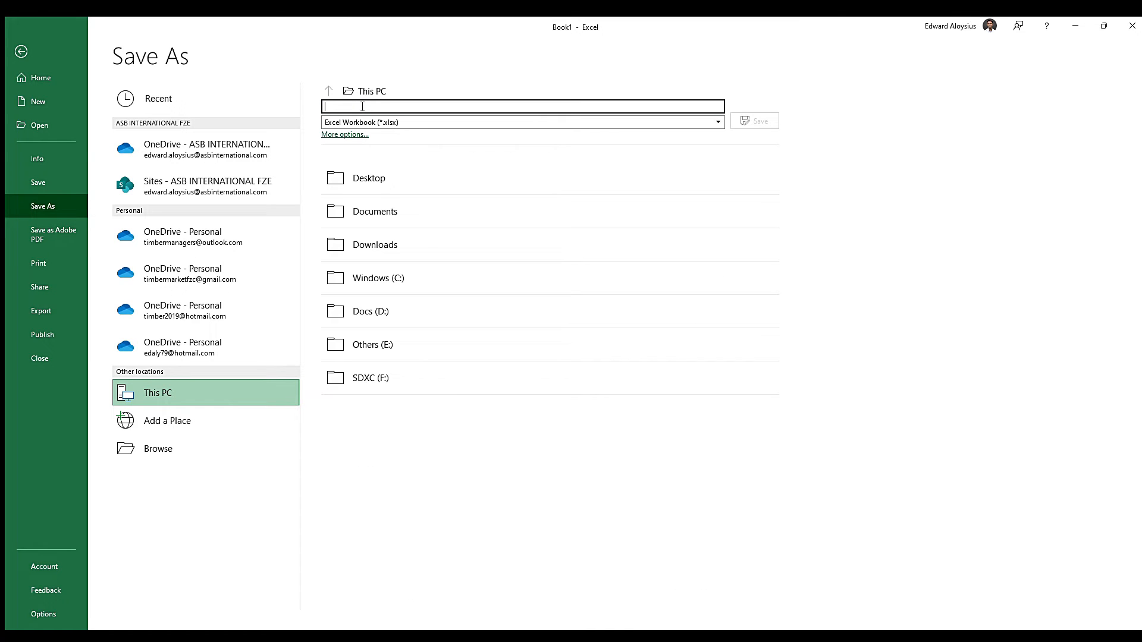
click(392, 213)
double_click(381, 107)
click(380, 107)
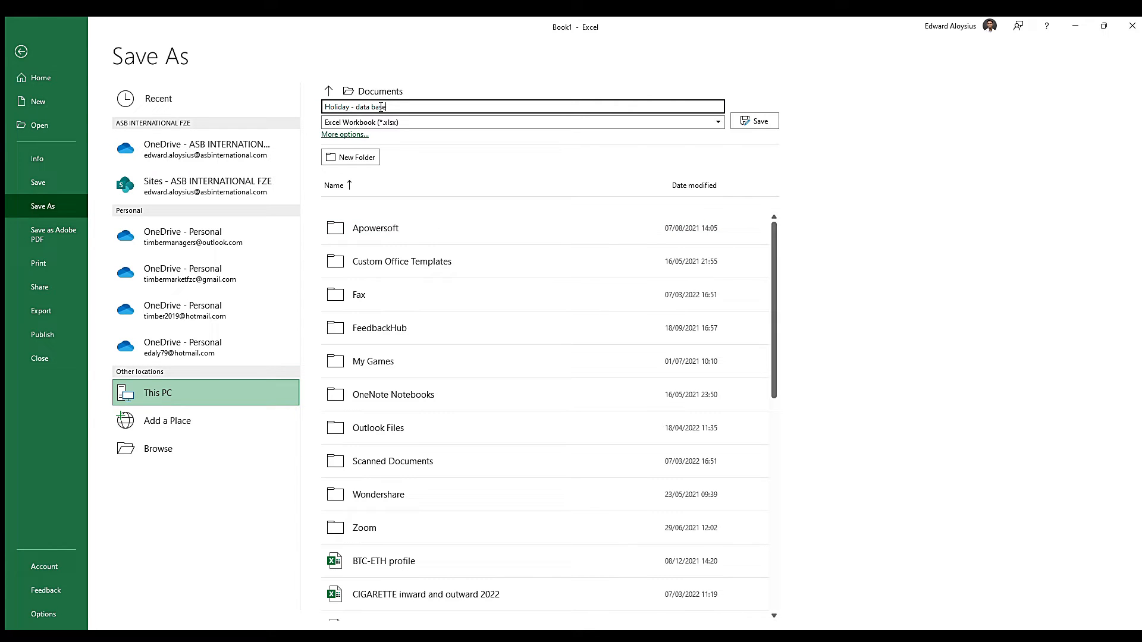
key(Return)
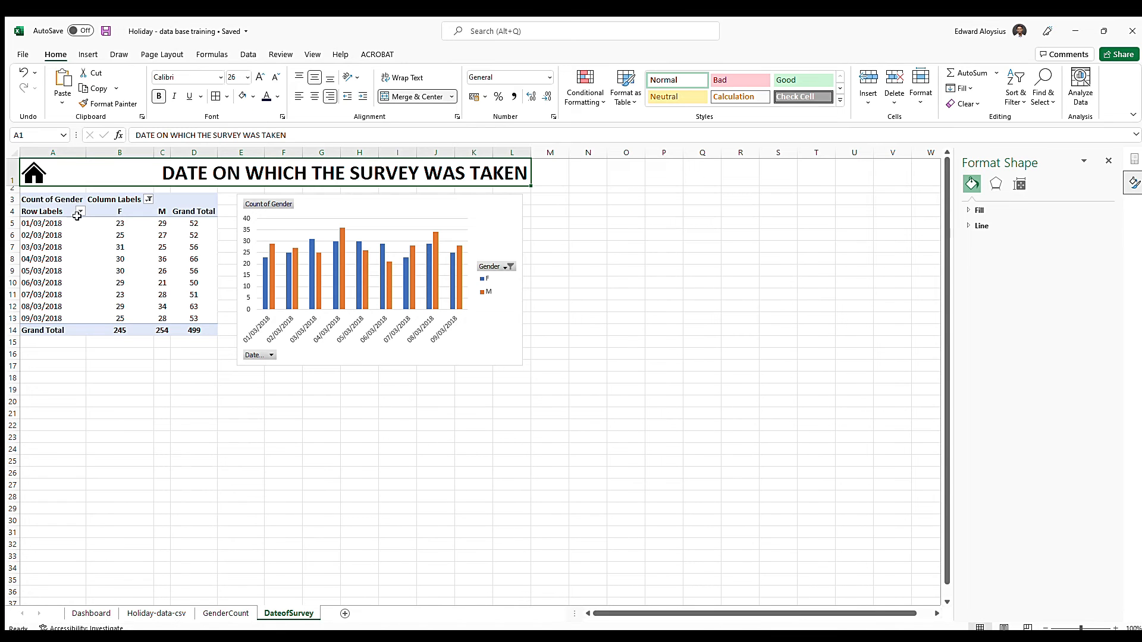
Apply all borders to the DateofSurvey pivot table in A3:D14
click(53, 198)
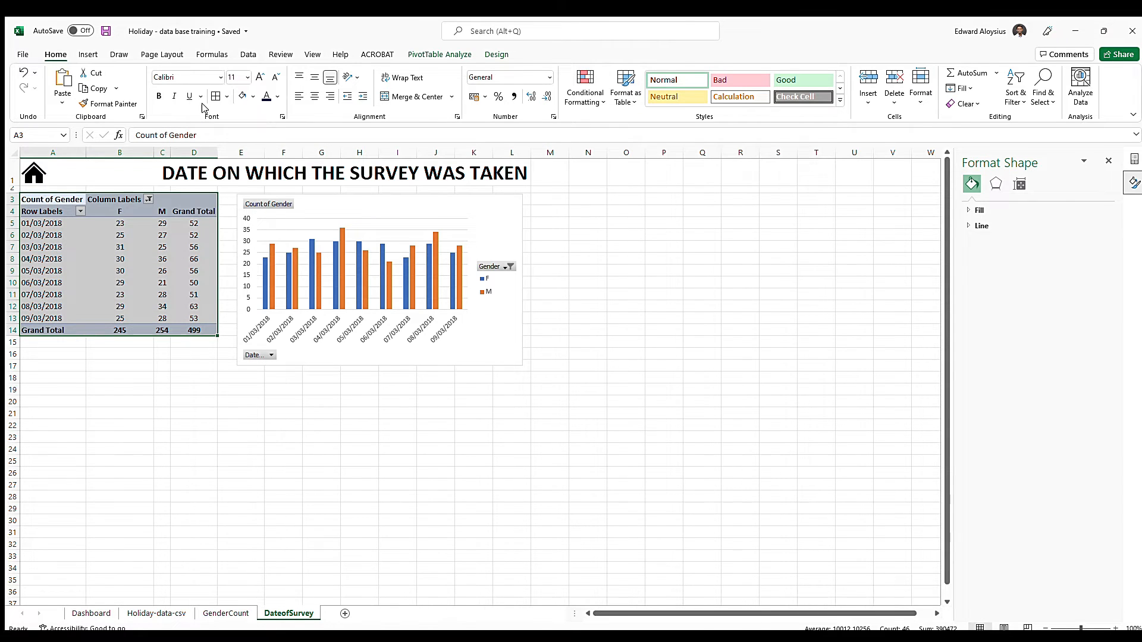
click(380, 205)
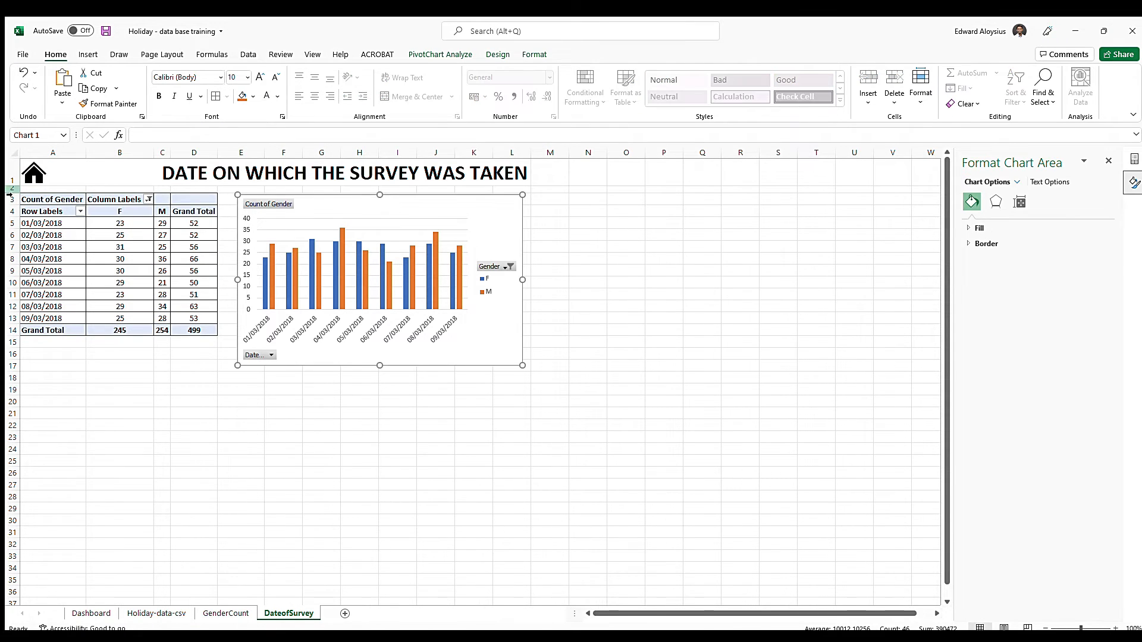
click(71, 271)
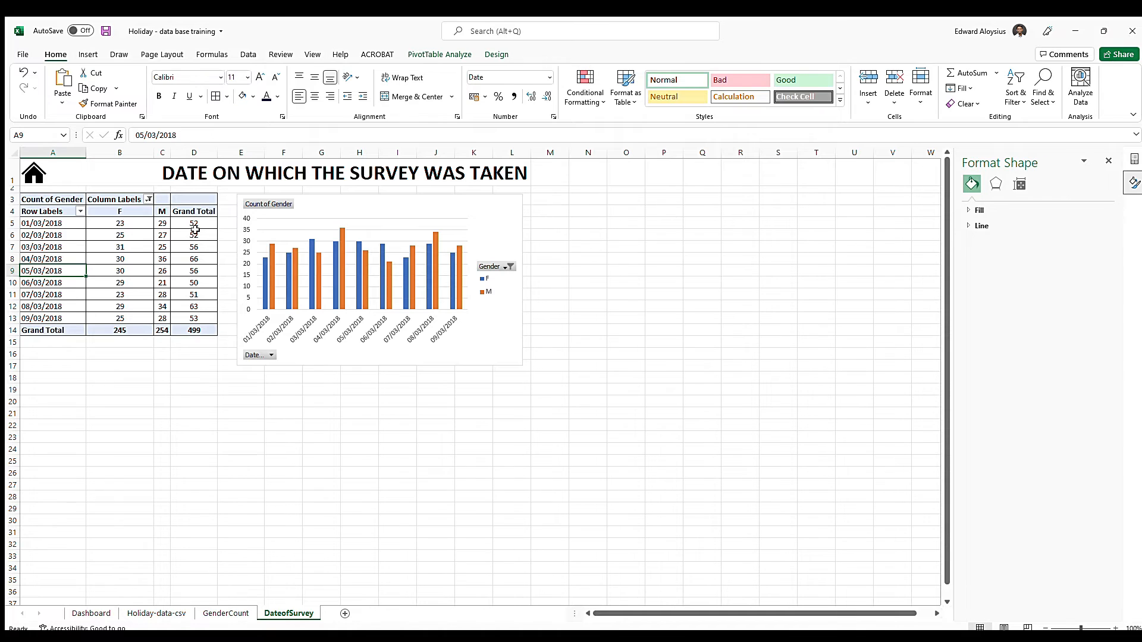
click(382, 198)
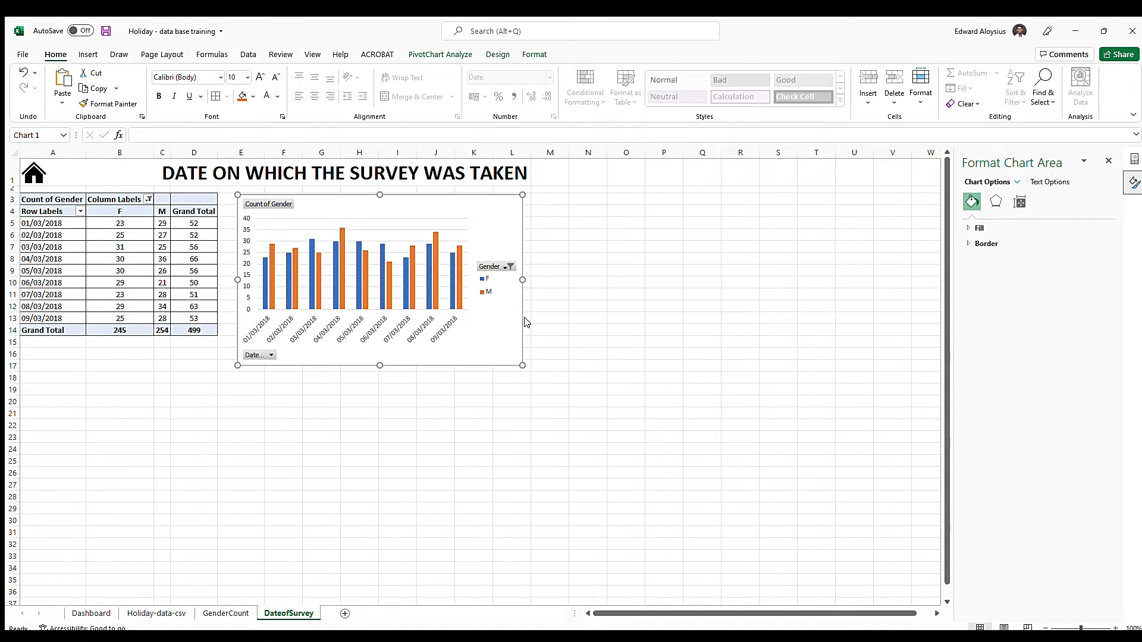
Insert a PivotChart on a new worksheet from the whole data table on the Holiday-data-csv sheet
click(91, 613)
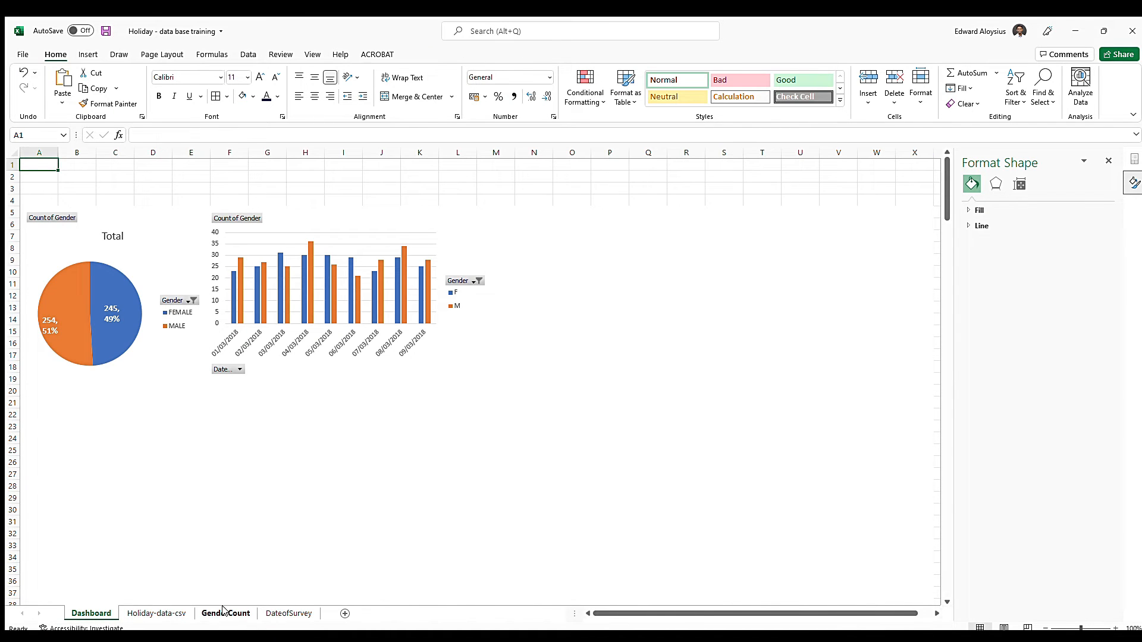
click(156, 613)
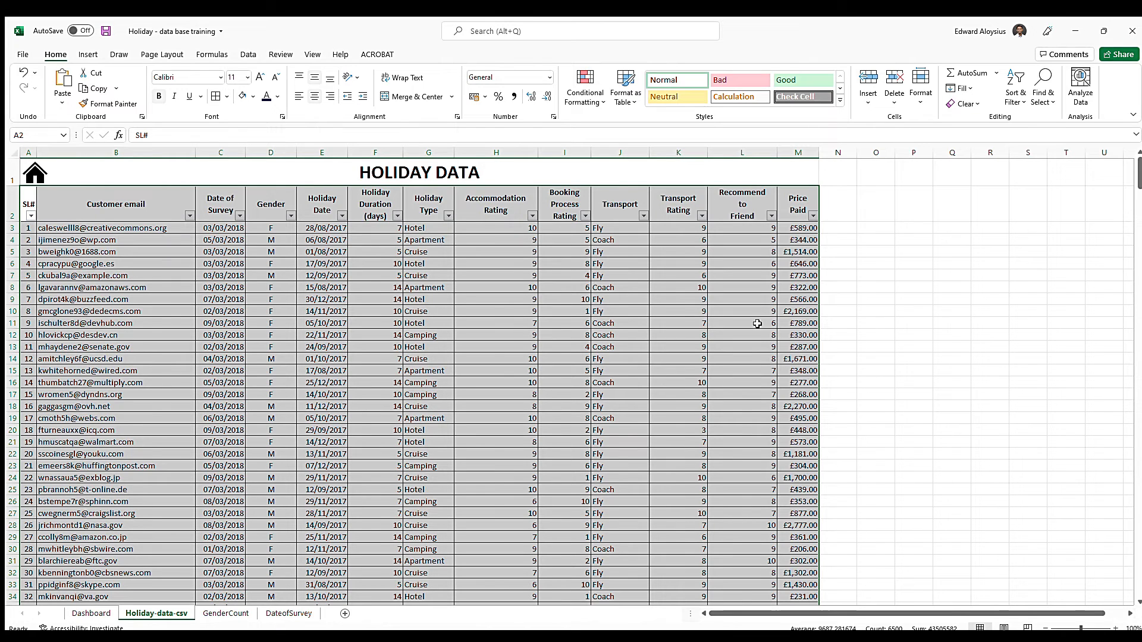
click(87, 54)
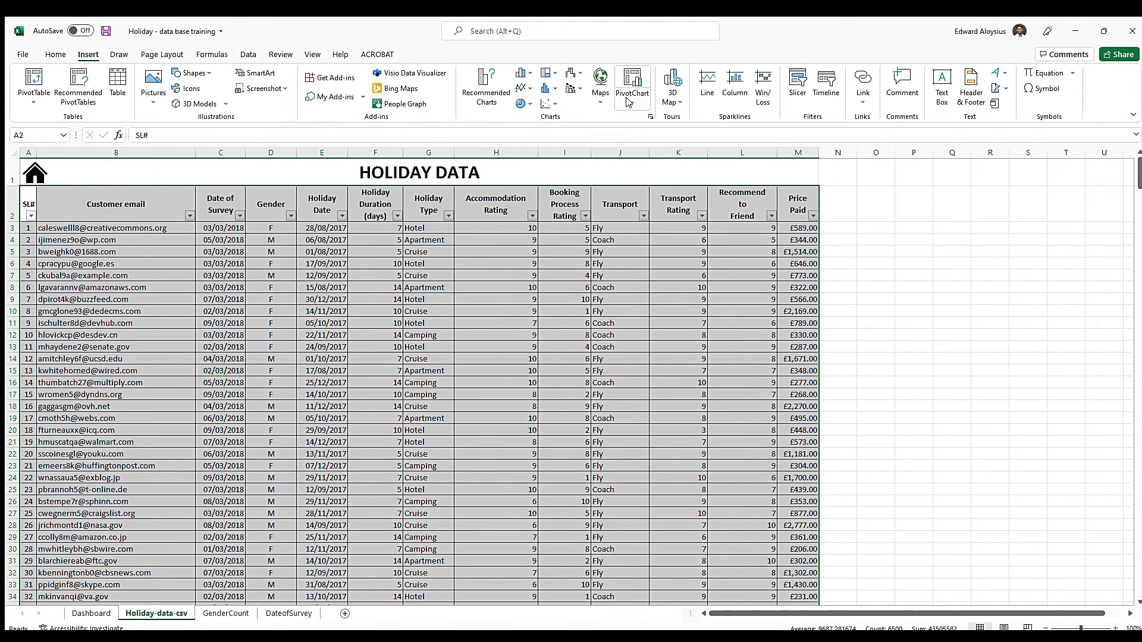
click(648, 132)
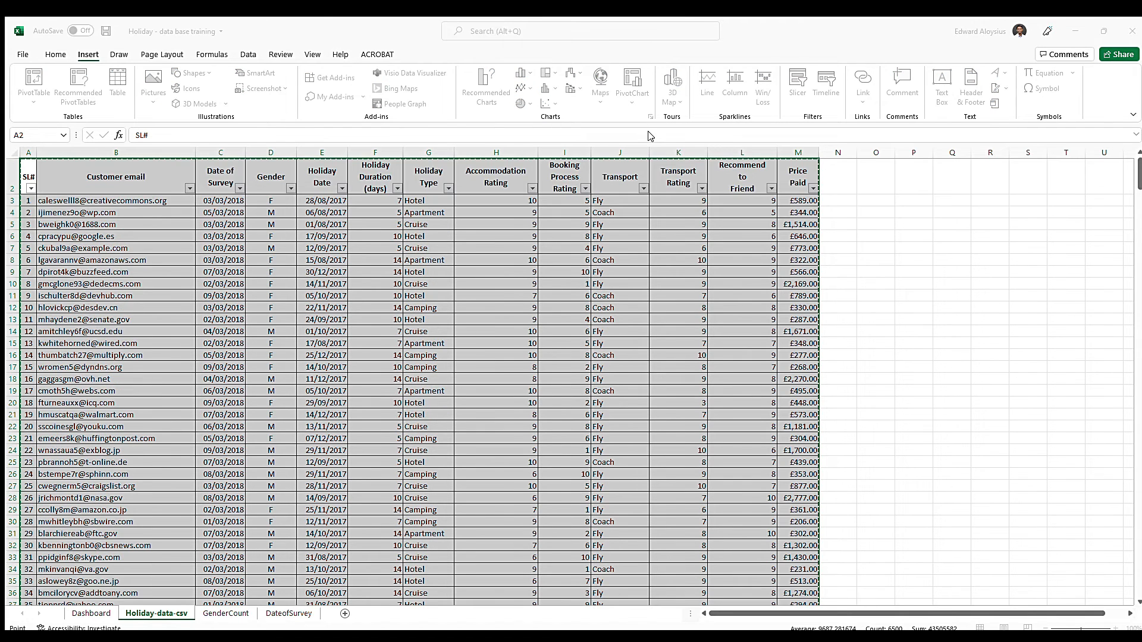
click(382, 411)
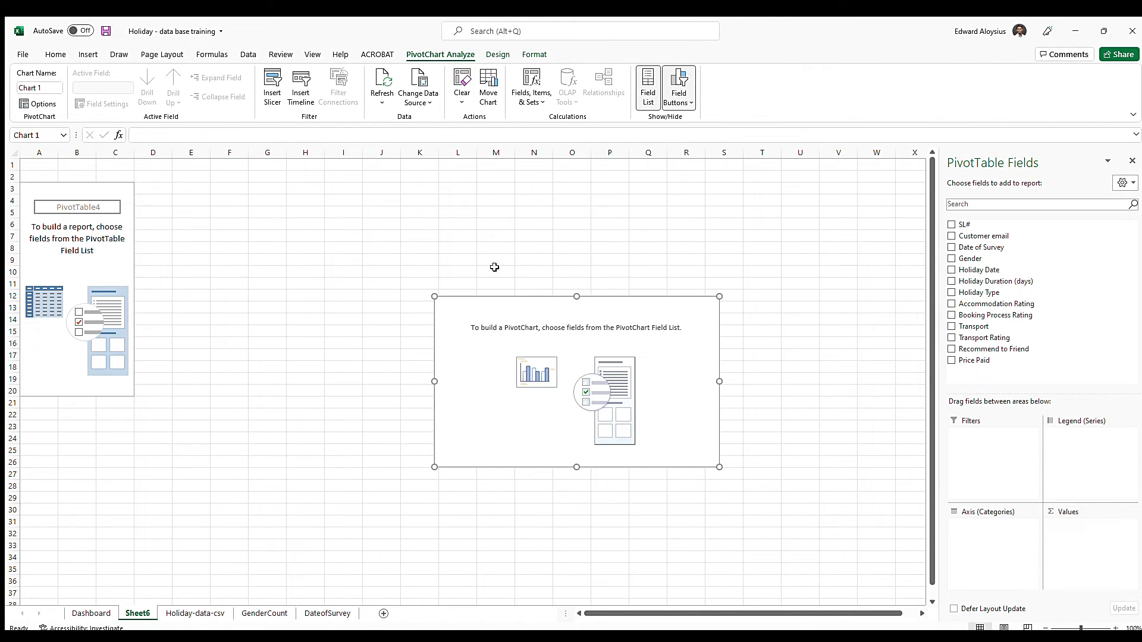
Look through the Dashboard and Holiday-data-csv sheets and return to the empty pivot chart on Sheet6
click(90, 613)
click(140, 613)
click(196, 613)
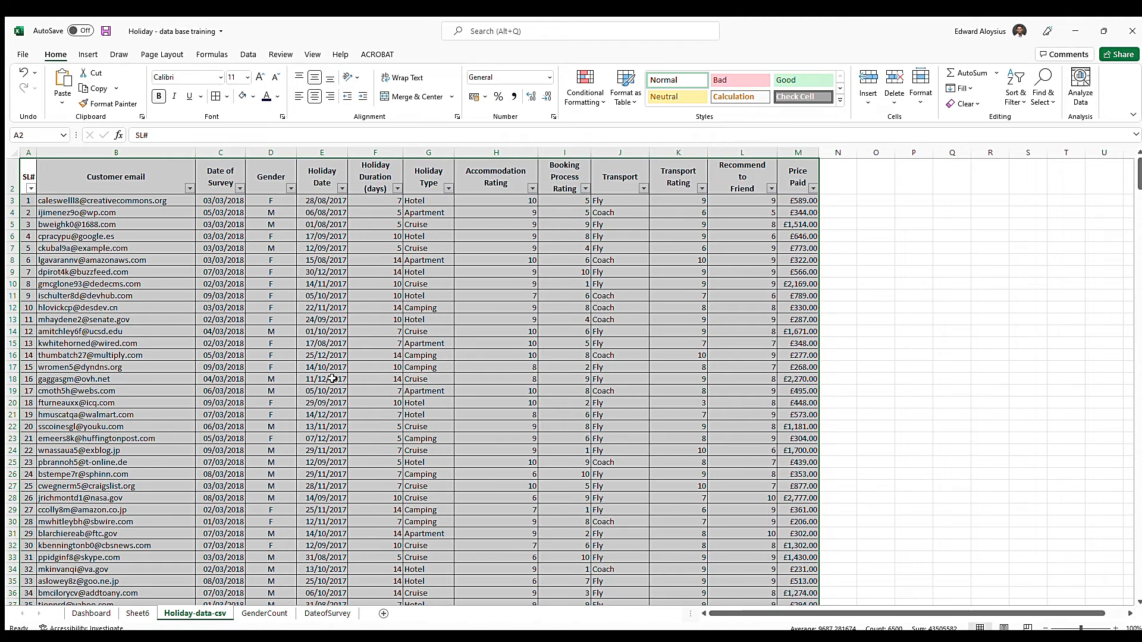
click(137, 614)
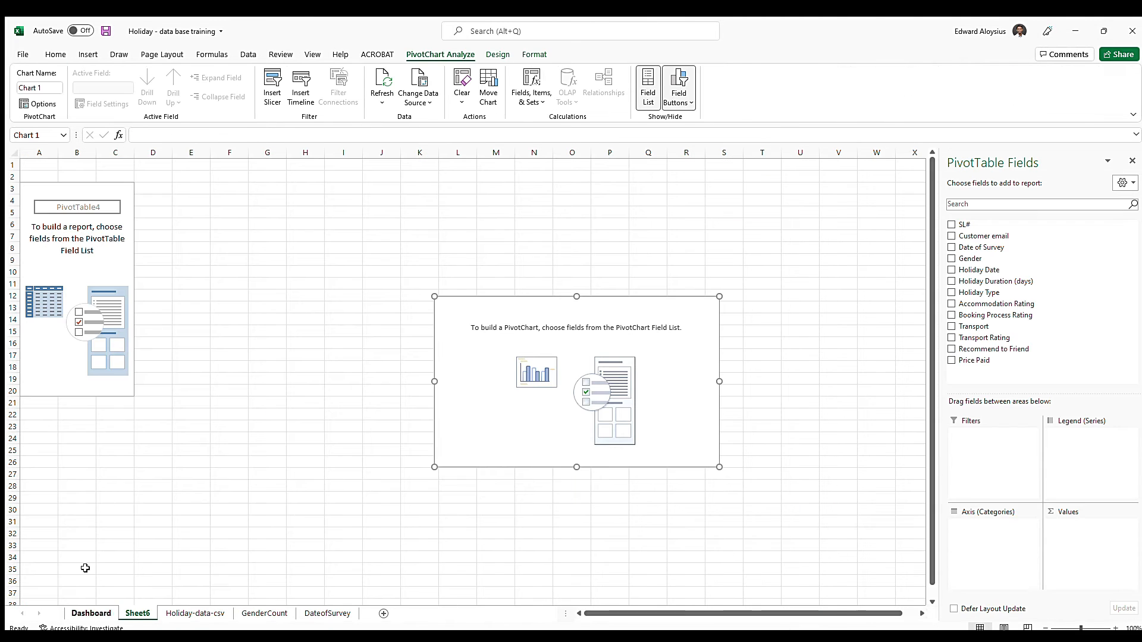
Set up the empty pivot chart with Gender as categories, Holiday Duration (days) as legend series and count of Gender as values
click(952, 259)
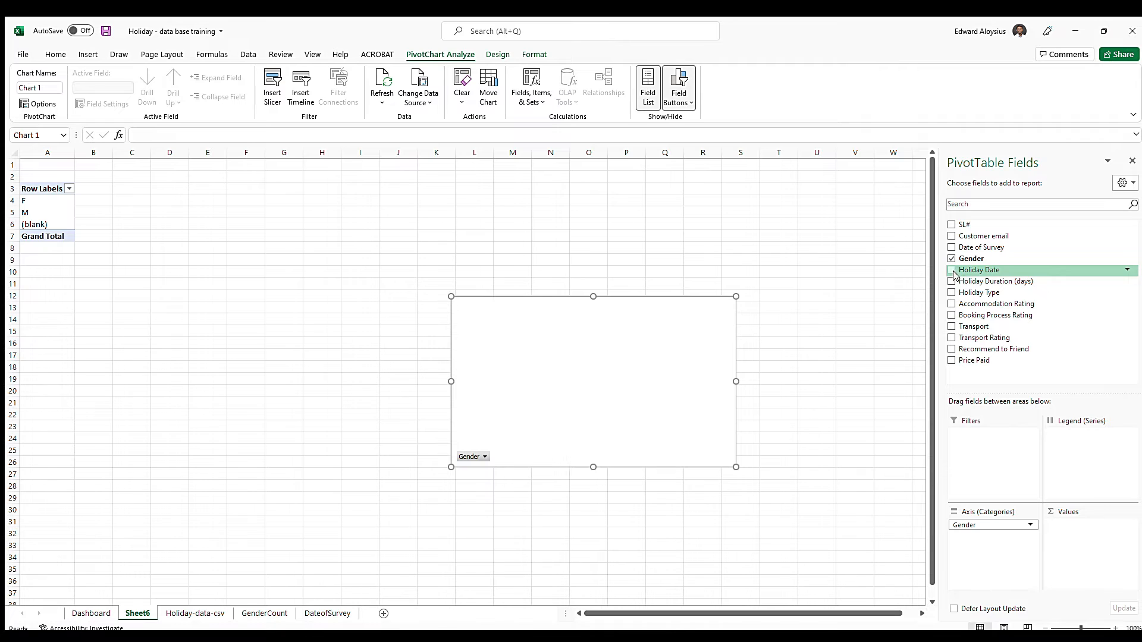
click(951, 280)
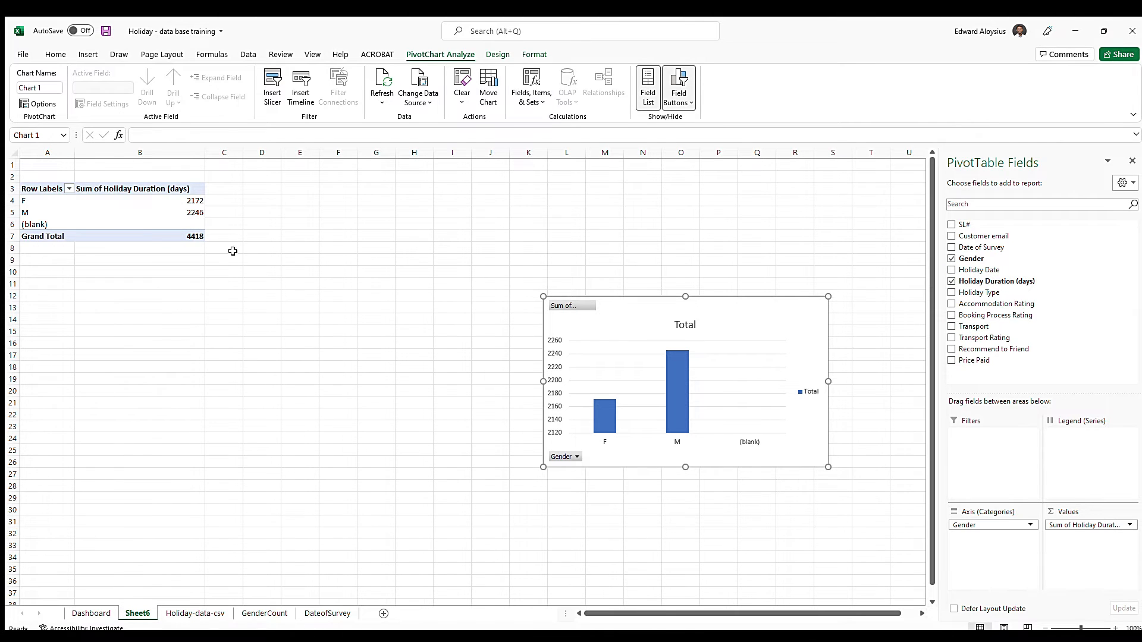
click(178, 613)
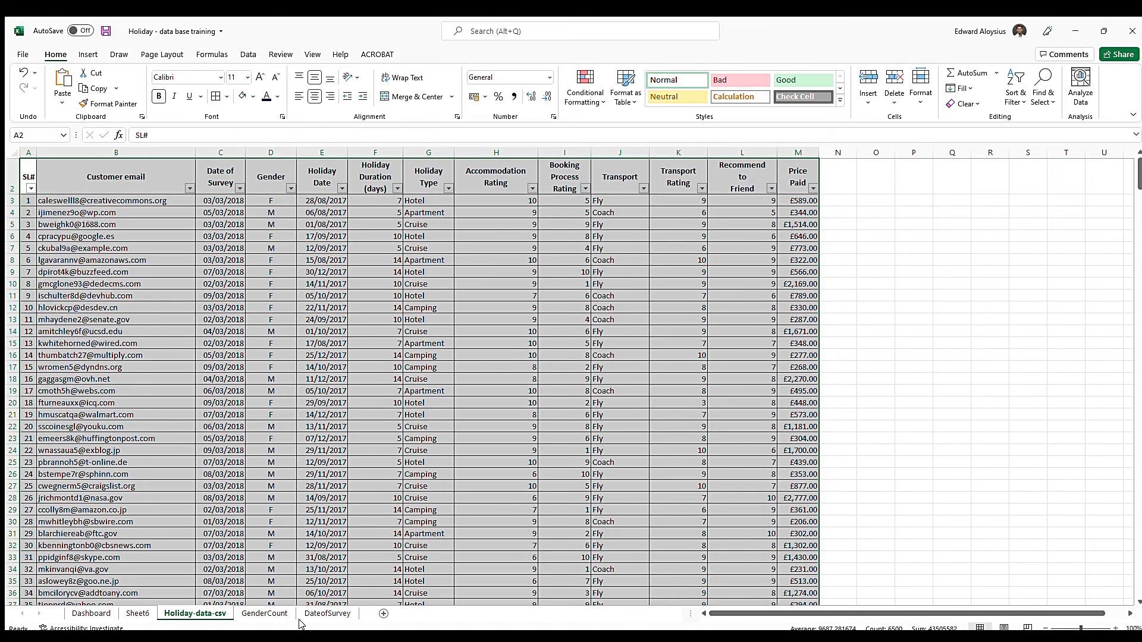
click(137, 613)
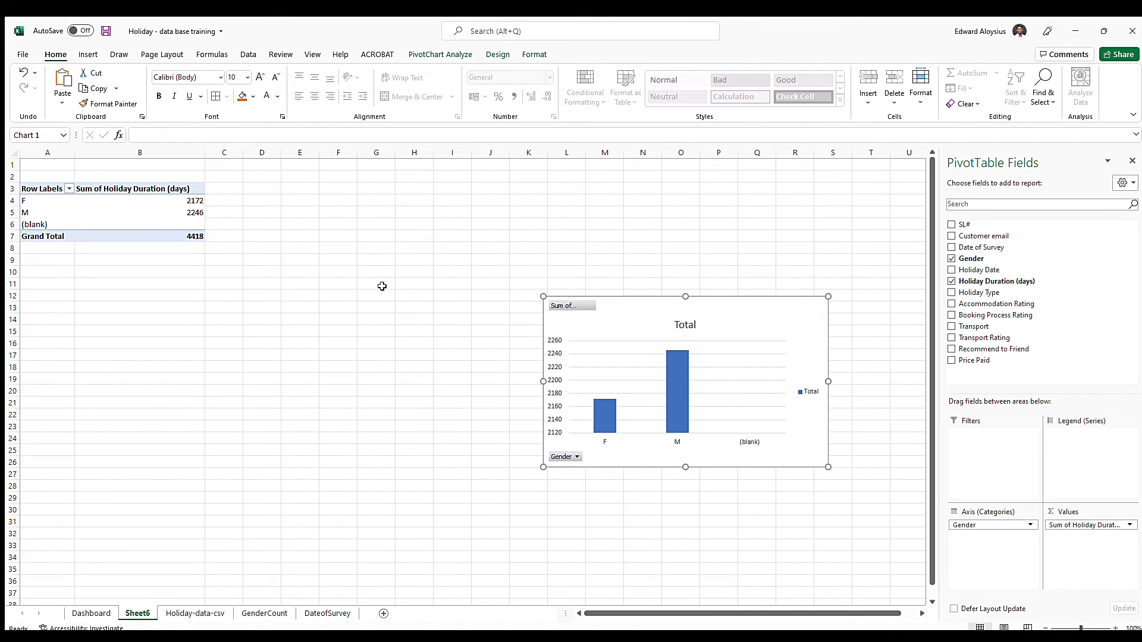
drag(1084, 531, 1118, 443)
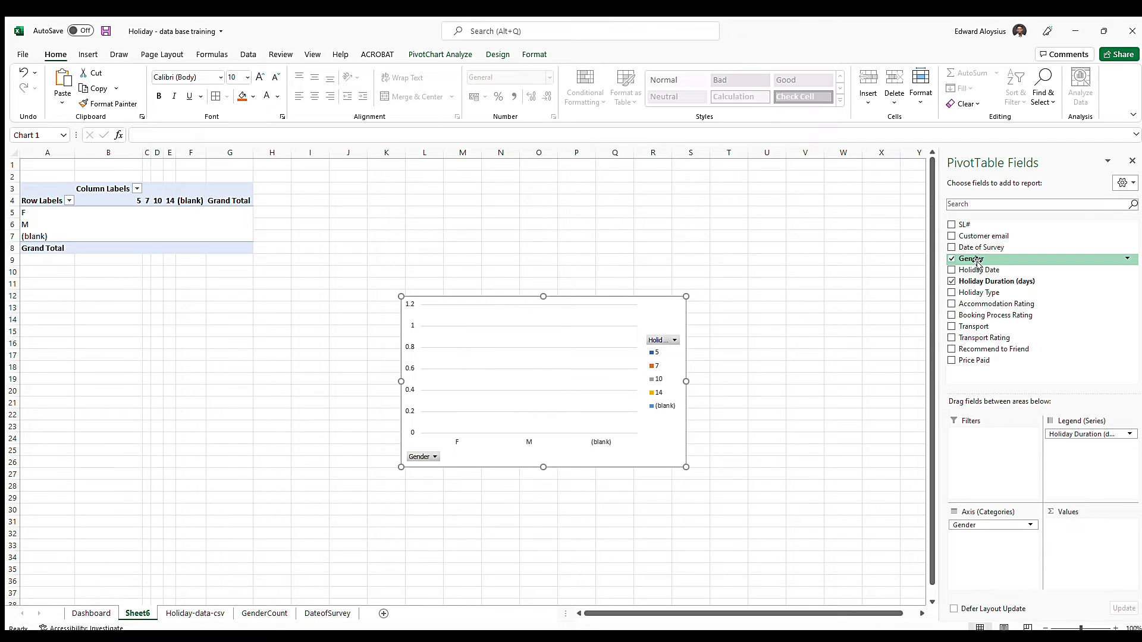
drag(975, 262, 1085, 538)
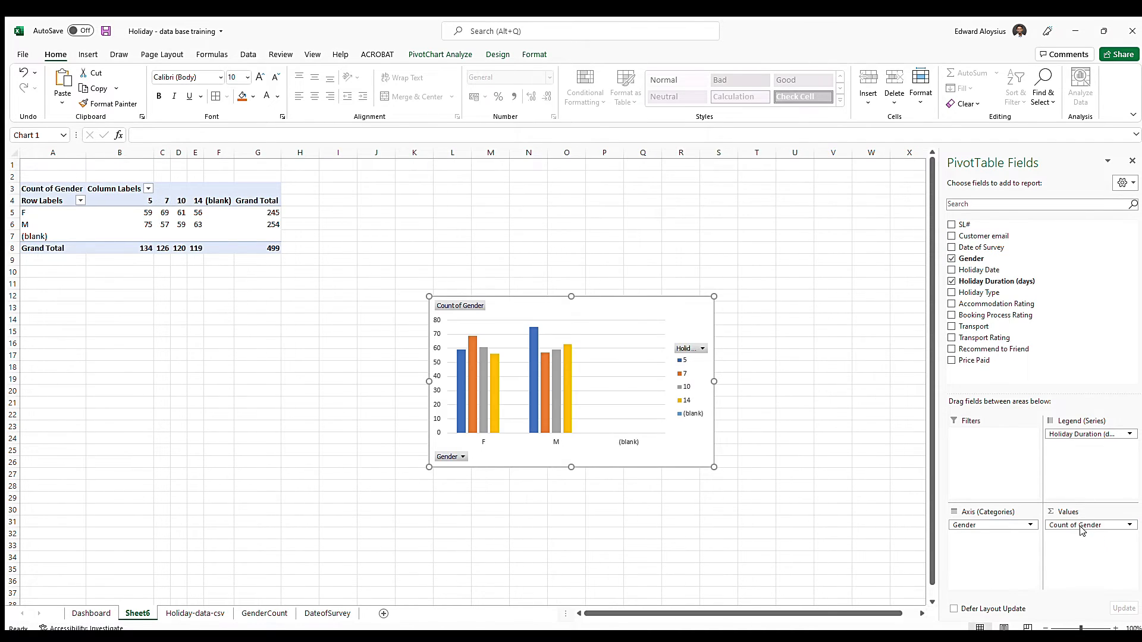
Move the pivot chart beside its pivot table and filter the (blank) item out of the gender row labels
drag(600, 314, 477, 201)
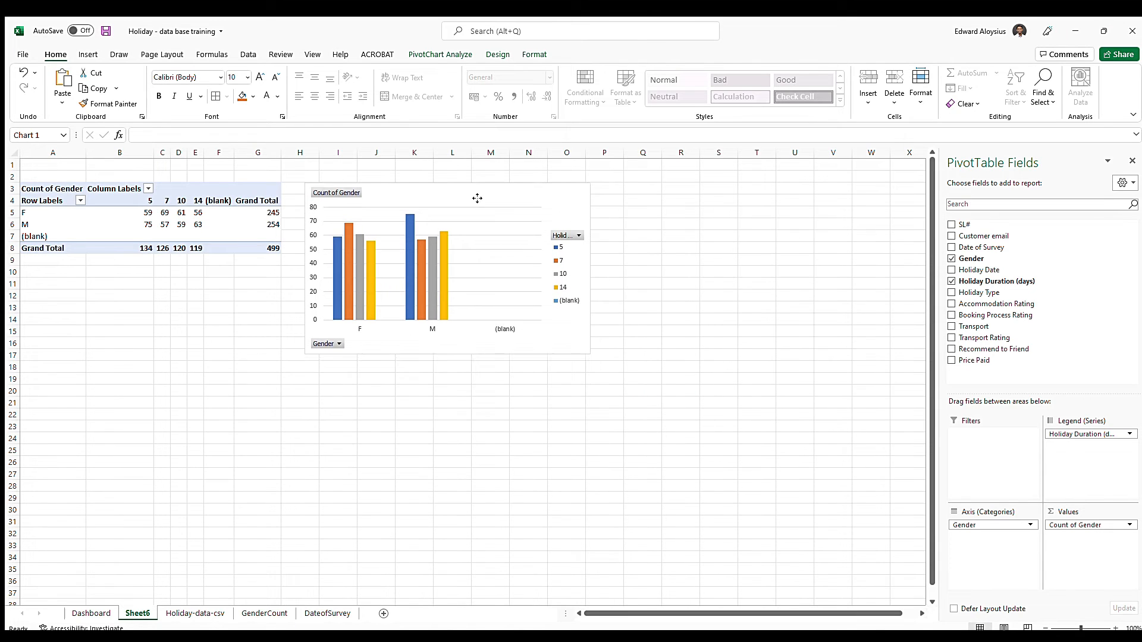
click(79, 200)
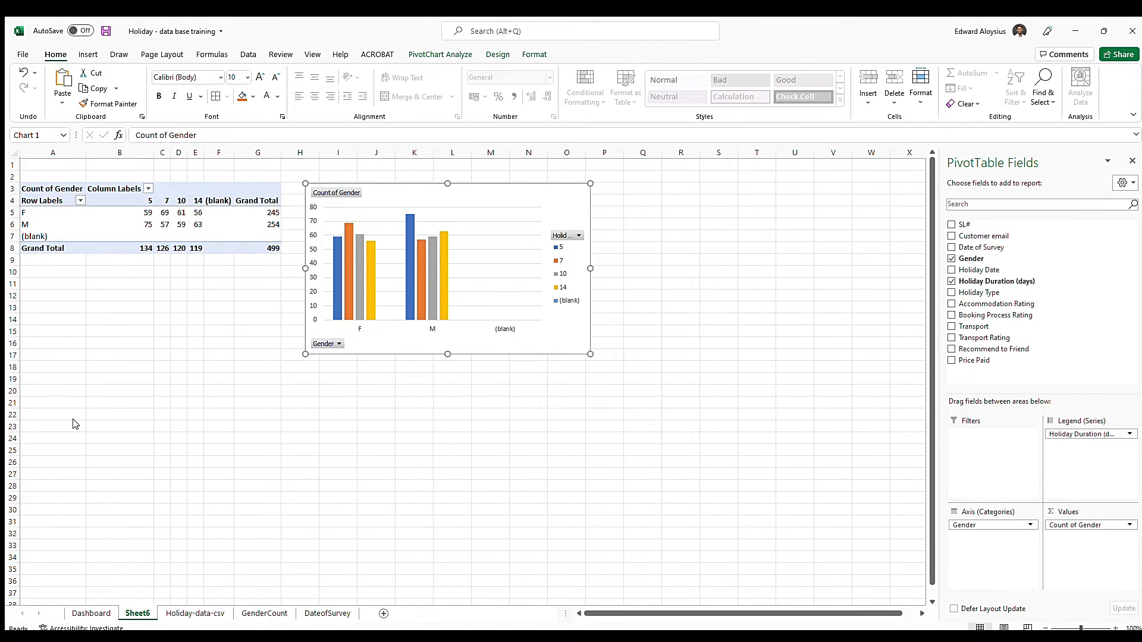
click(87, 443)
Format the pivot table in A3:F7 with all borders, and columns B to F with wider, centred cells that fit Grand Total
drag(53, 188, 229, 236)
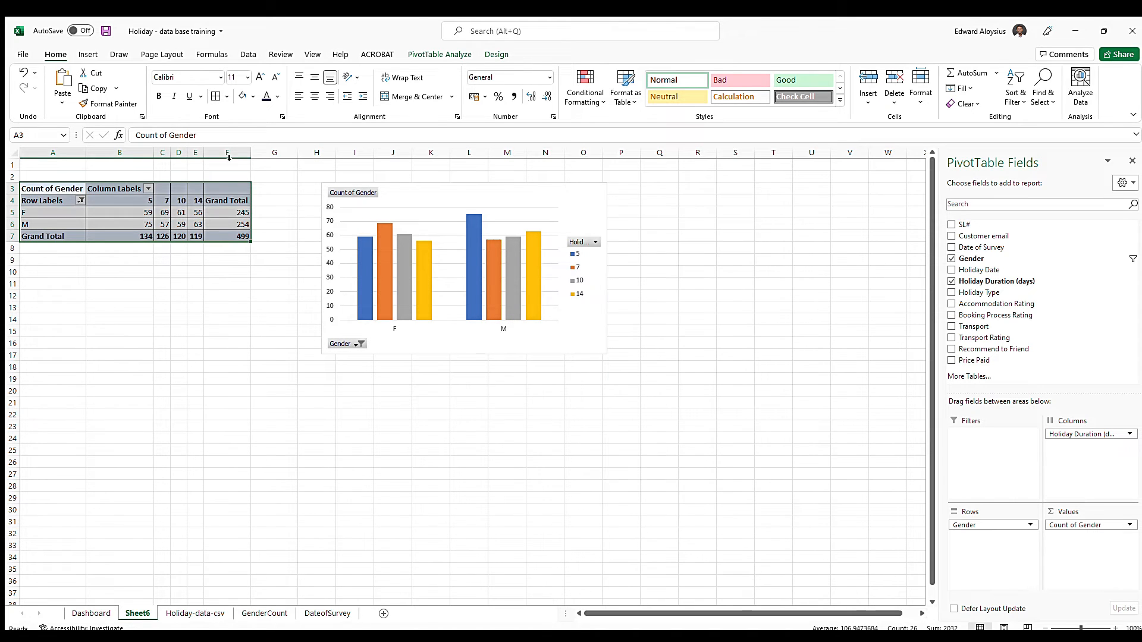
drag(120, 153, 150, 153)
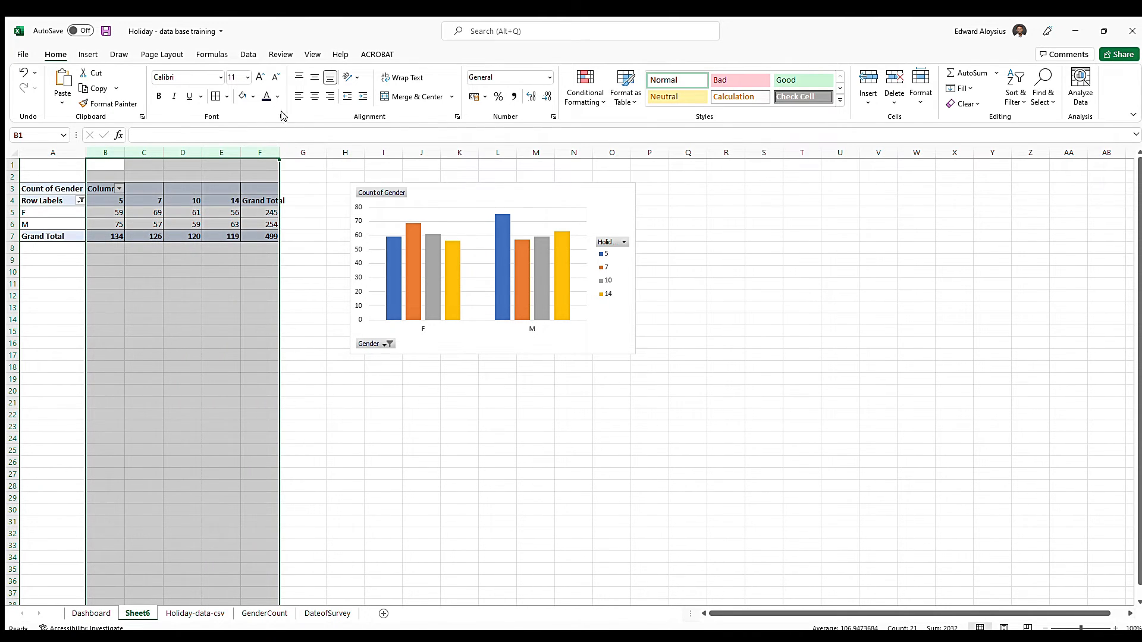
click(310, 97)
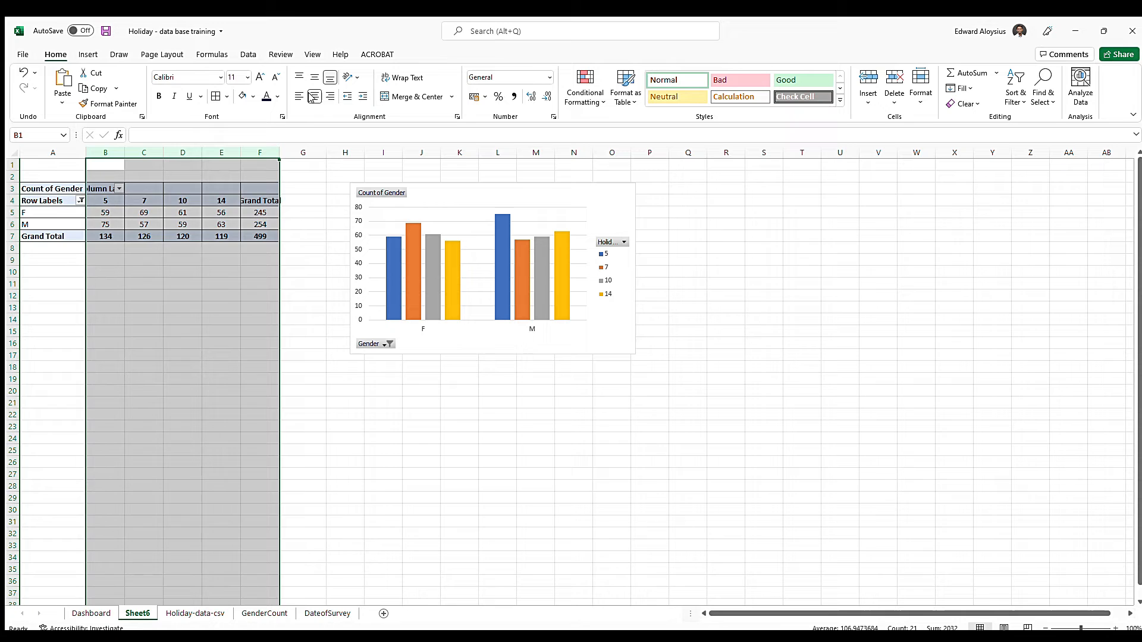
click(181, 330)
drag(281, 153, 289, 153)
click(263, 367)
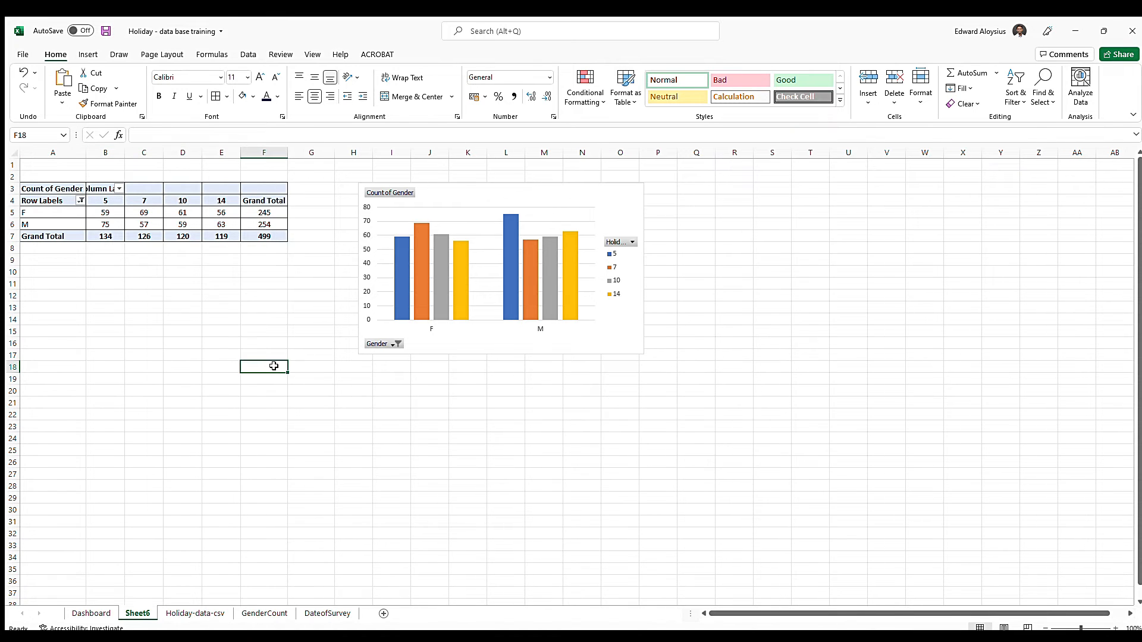
Move the pivot chart closer to the pivot table and add data labels to its columns
drag(513, 202, 451, 200)
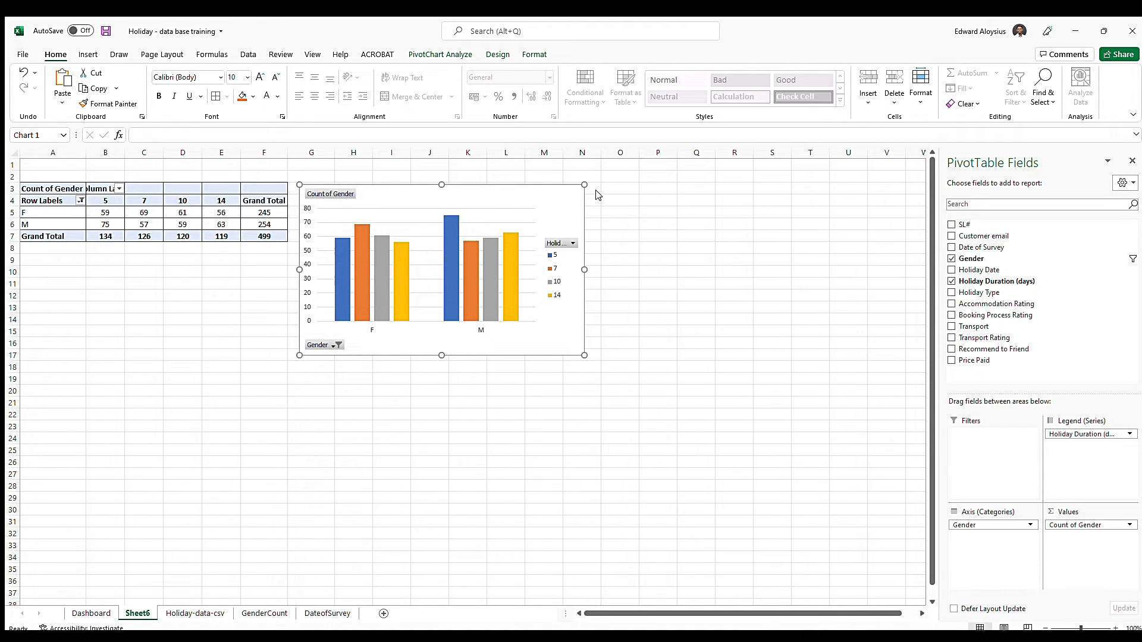
click(623, 238)
Rename the pivot table's row labels F and M as Female and Male
click(67, 214)
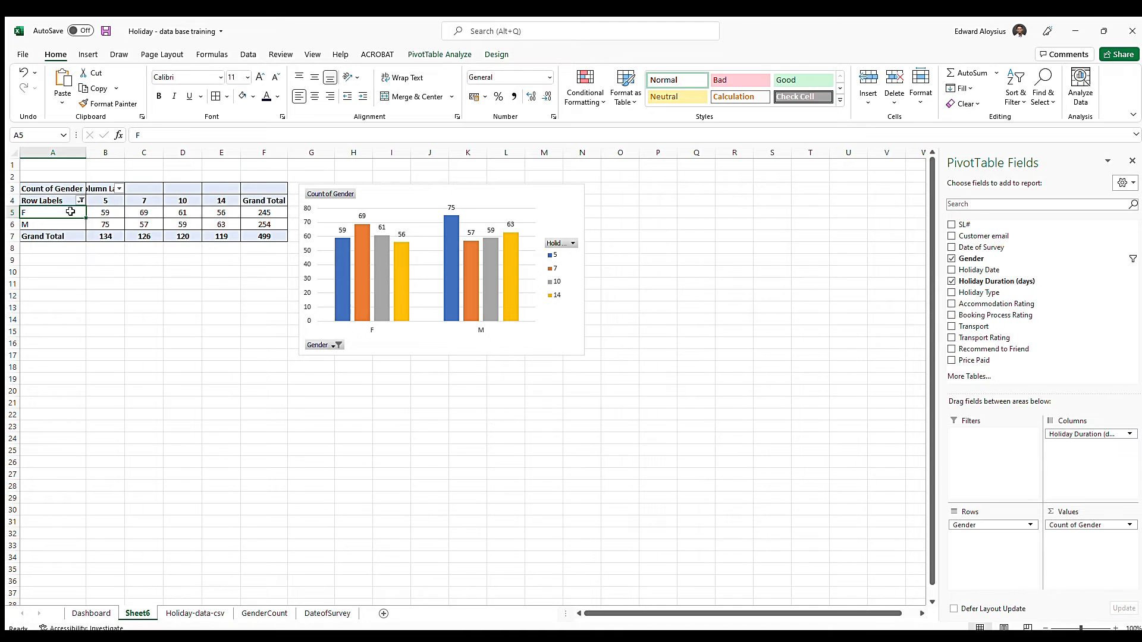
double_click(71, 213)
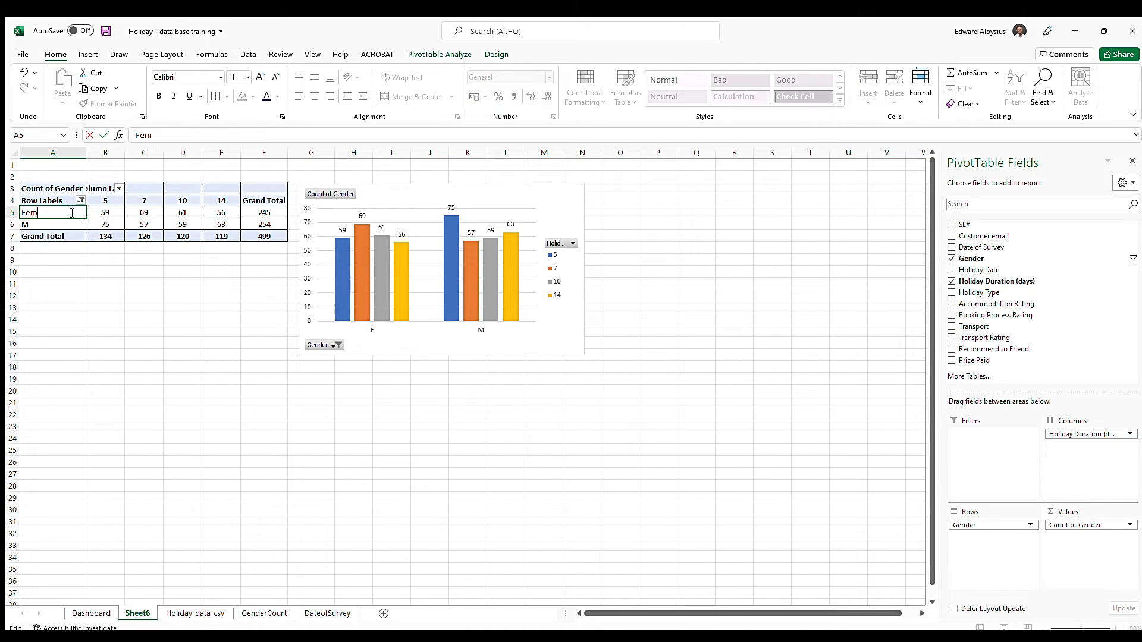
key(Return)
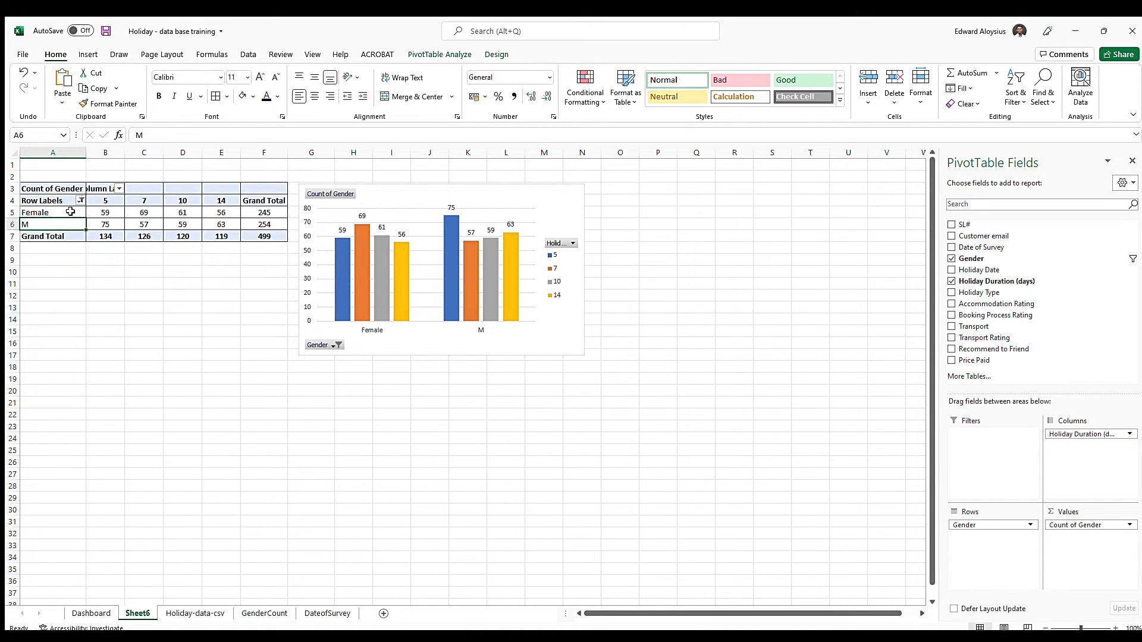
text(Male)
key(Return)
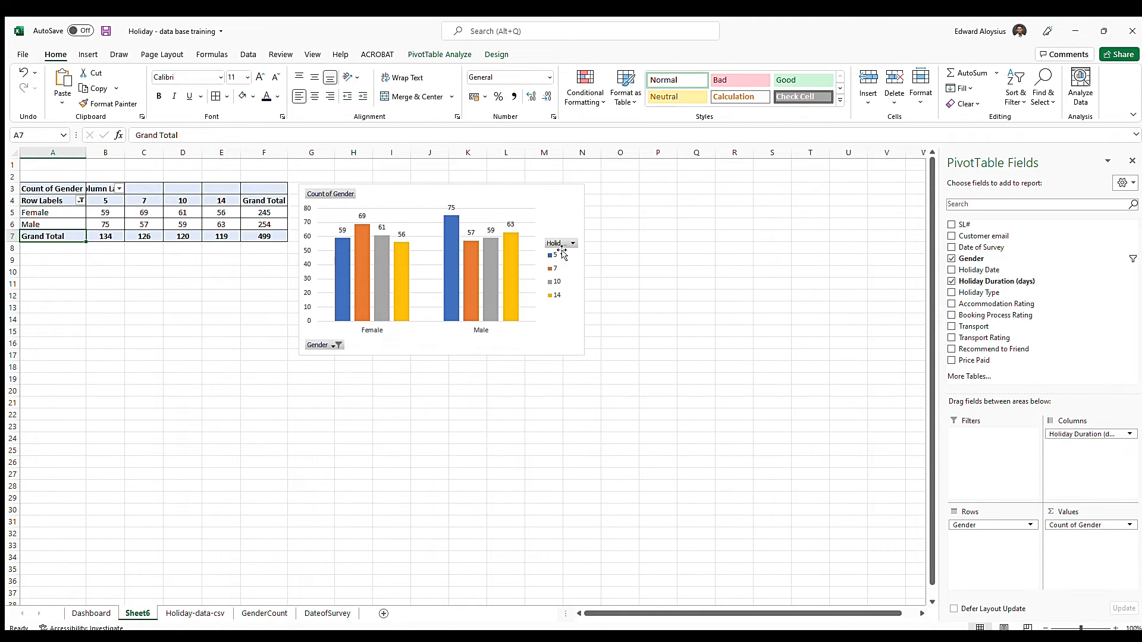
Place the chart legend above the plot, then widen it and shift it over the Male columns
click(558, 202)
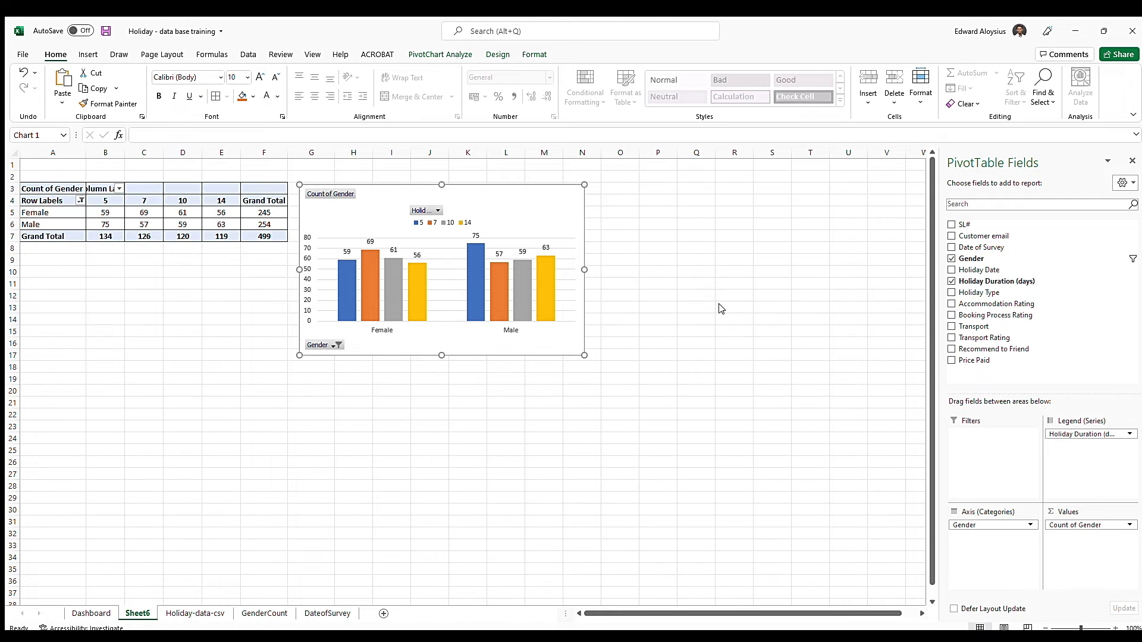
click(449, 222)
drag(479, 221, 538, 204)
Copy the holiday duration chart to the Dashboard sheet and position it below the gender pie chart
click(364, 225)
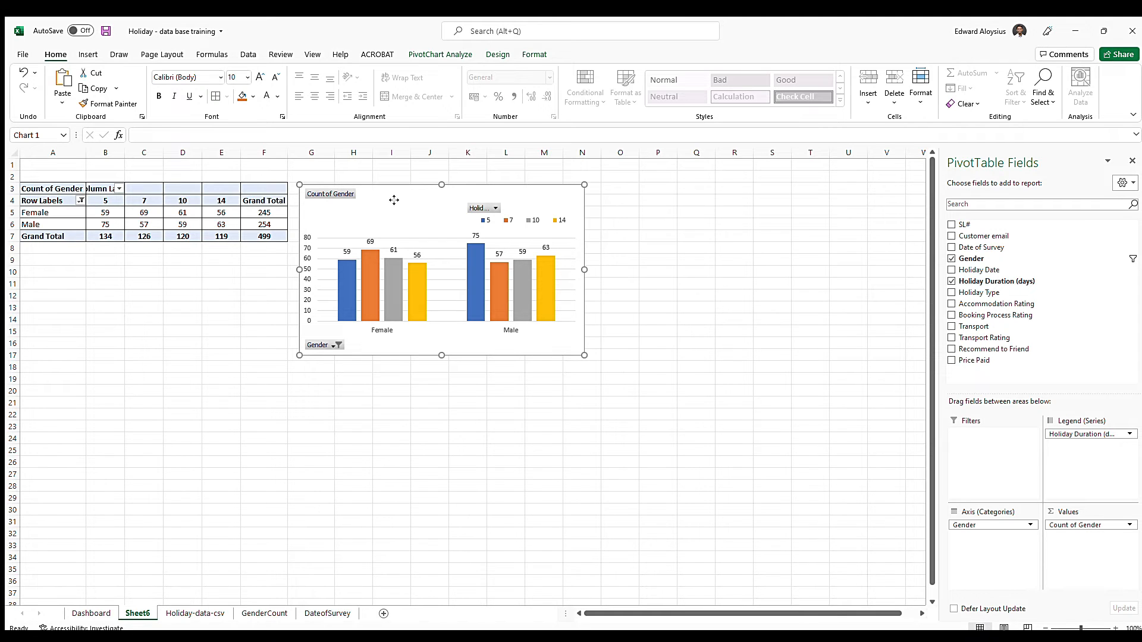
click(91, 613)
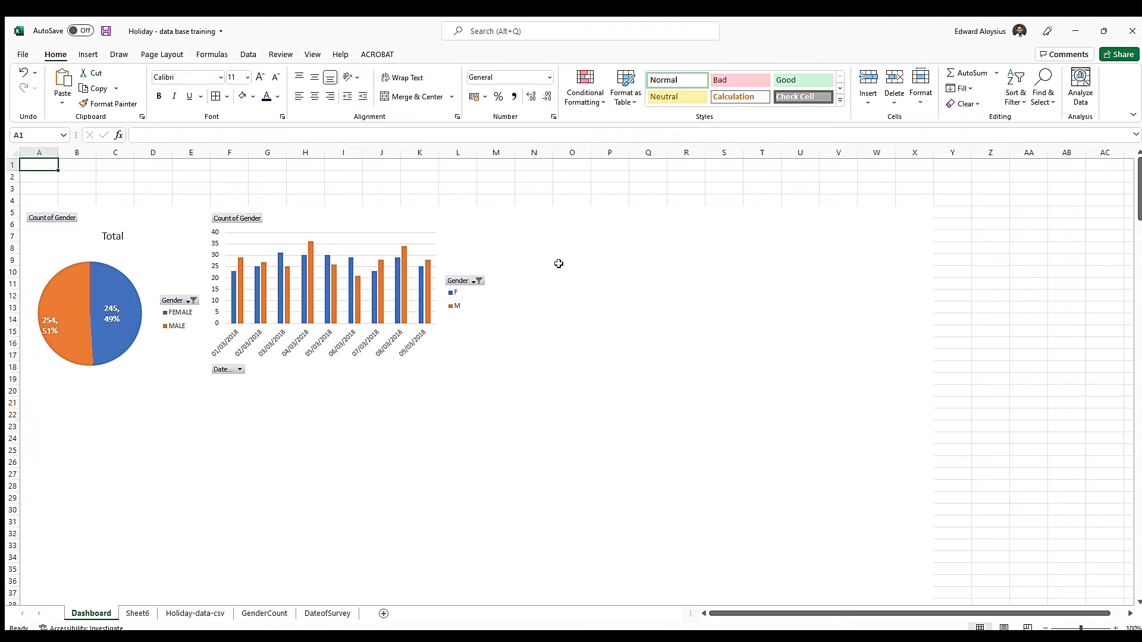
click(508, 214)
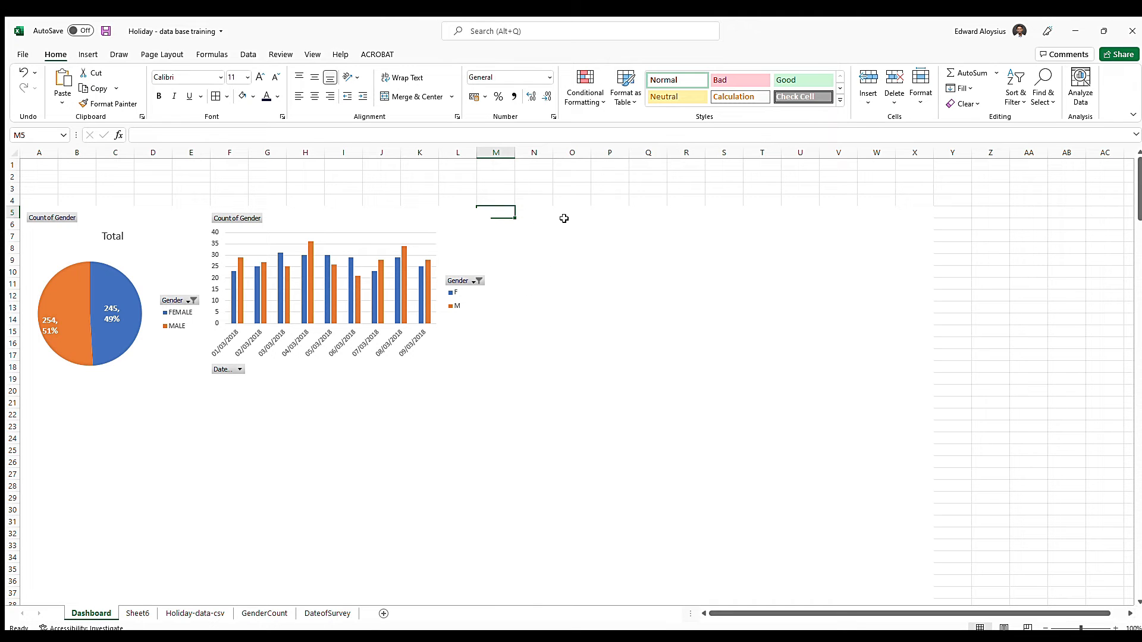
key(ctrl+v)
drag(575, 219, 500, 380)
drag(407, 404, 107, 398)
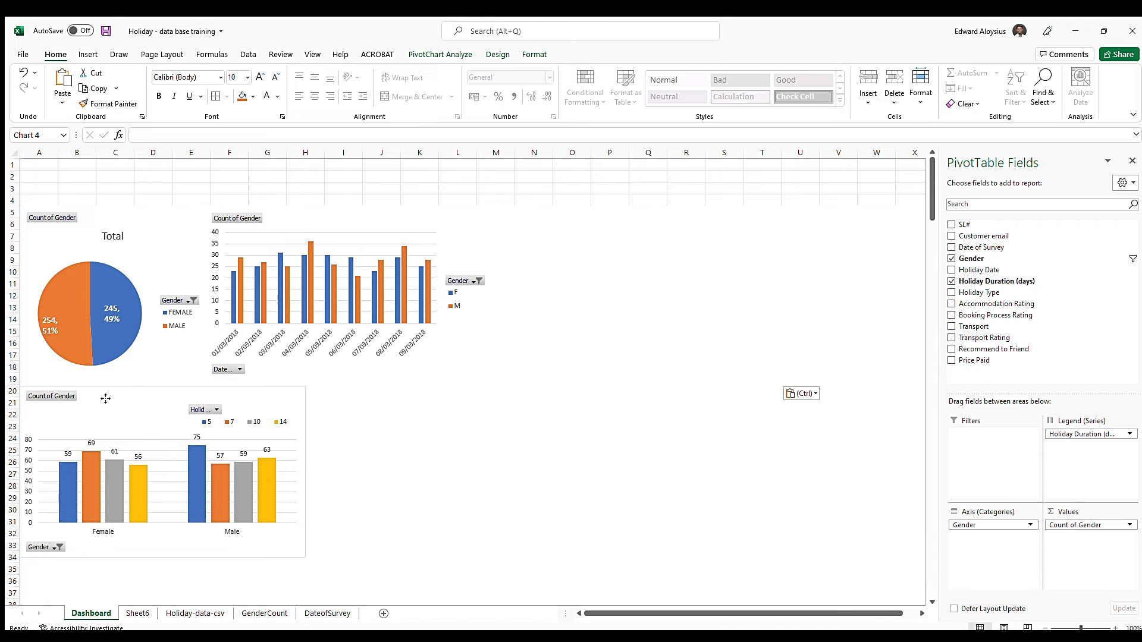
Remove the outline from the holiday duration chart on the Dashboard
double_click(268, 392)
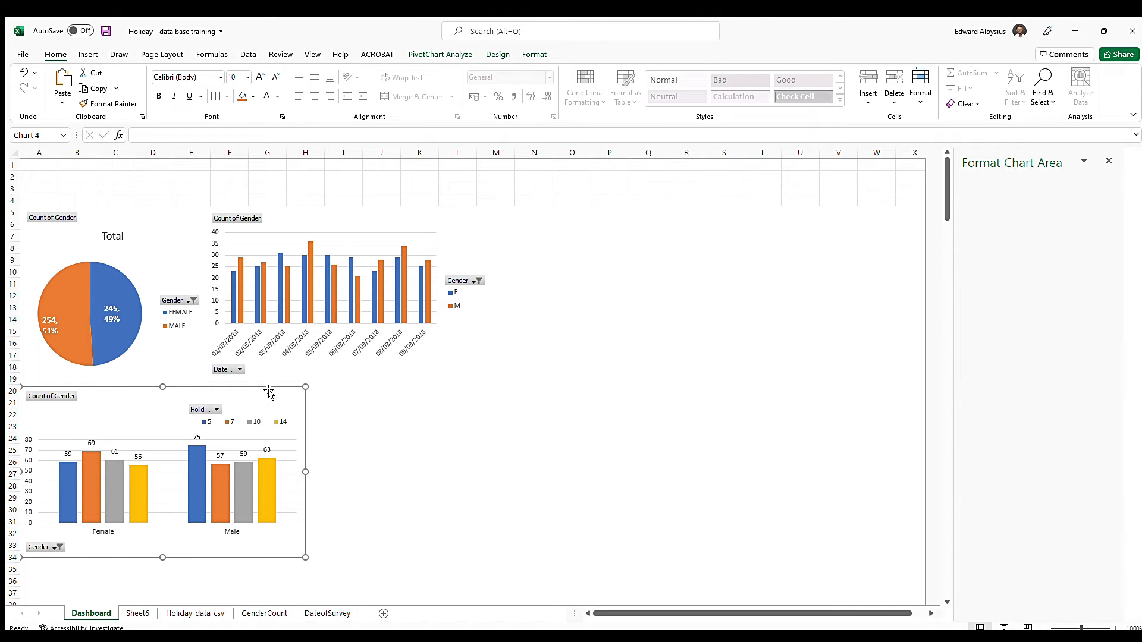
click(532, 55)
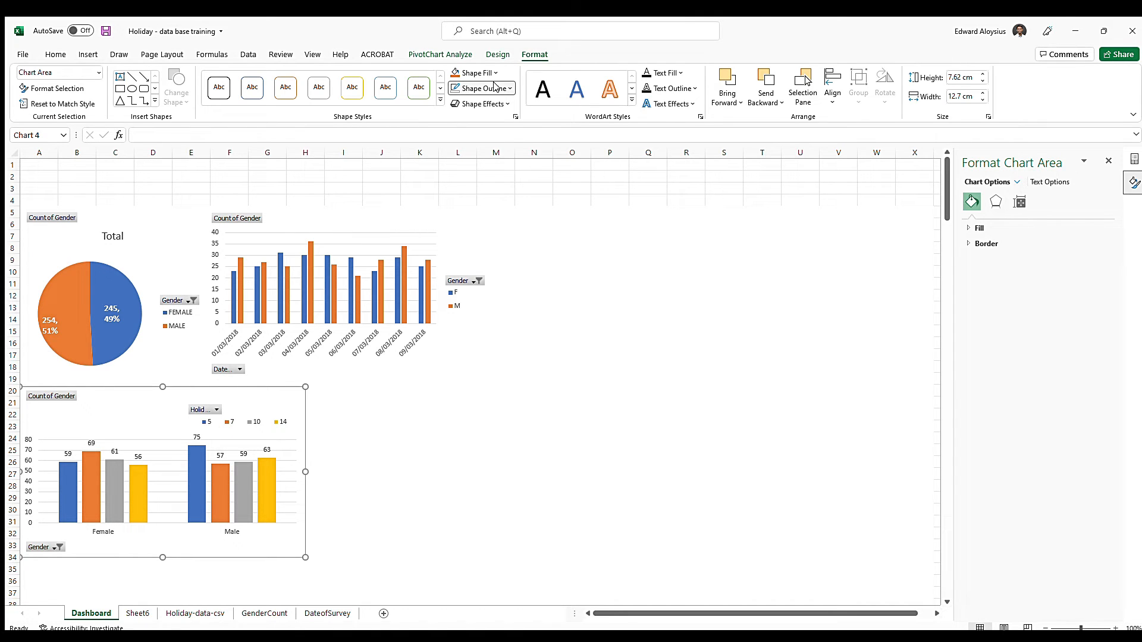
click(481, 388)
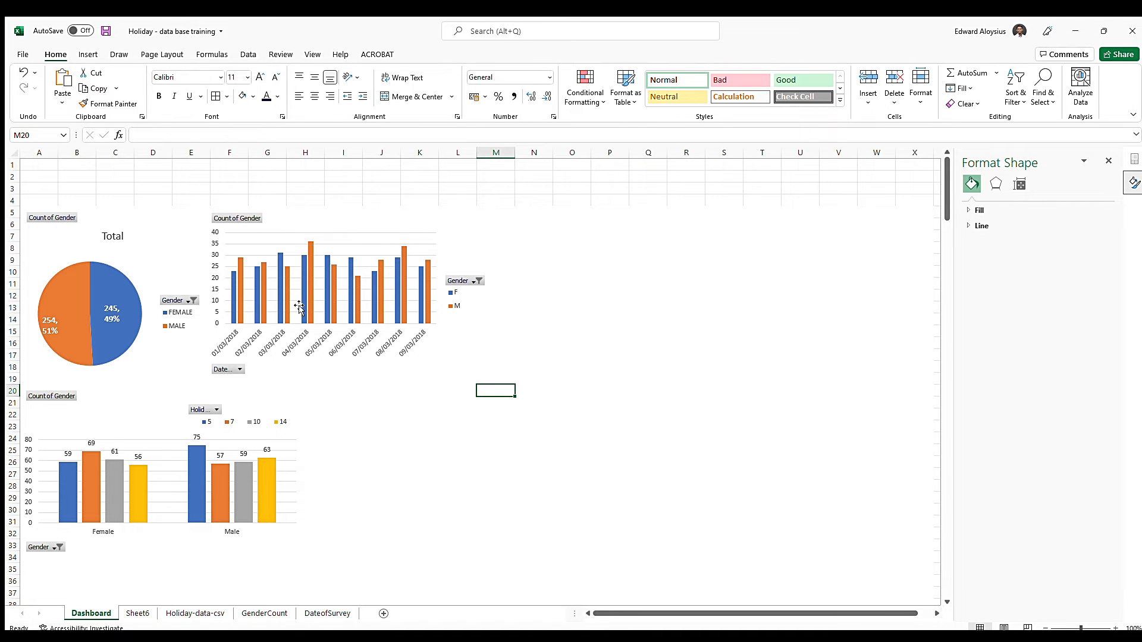
click(119, 239)
click(359, 221)
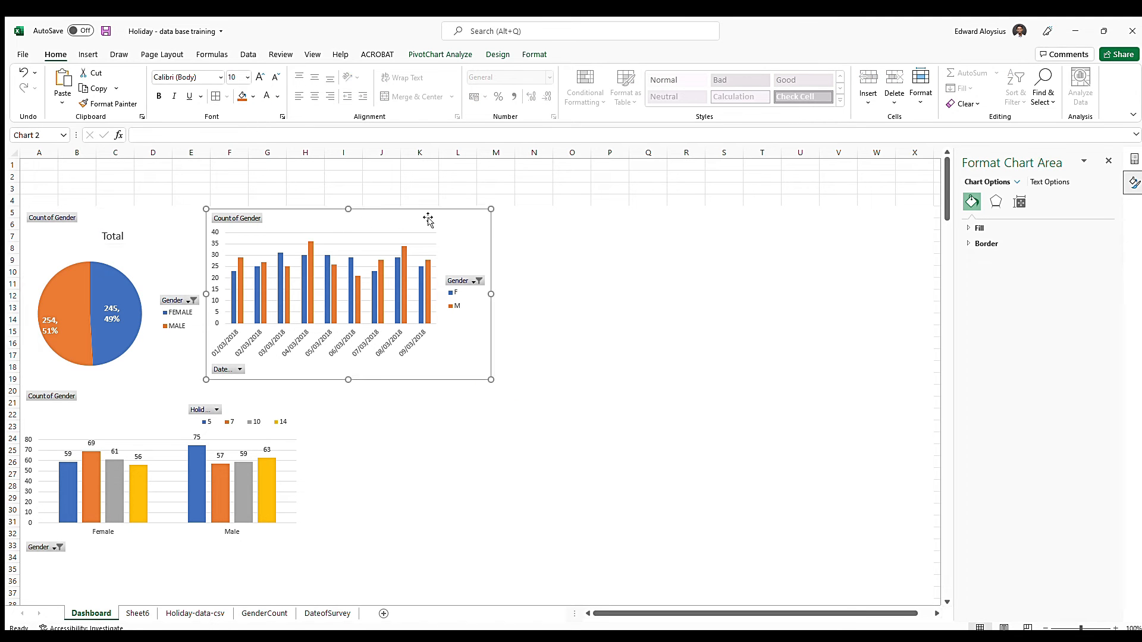
click(132, 423)
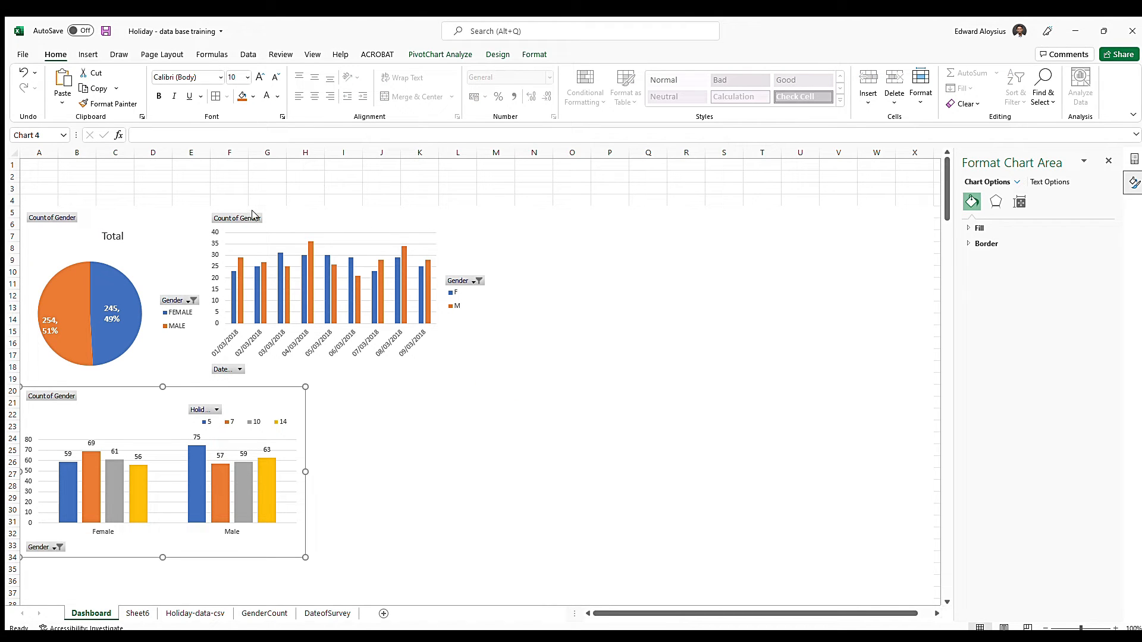
Change the pie chart's title to Gender Count
click(154, 230)
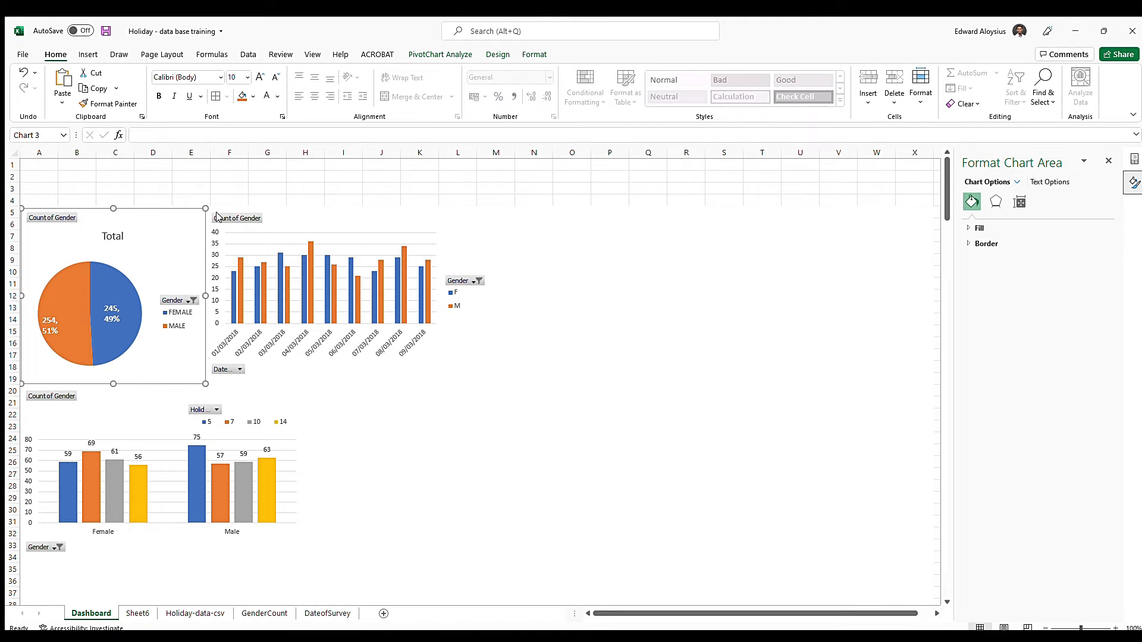
click(119, 237)
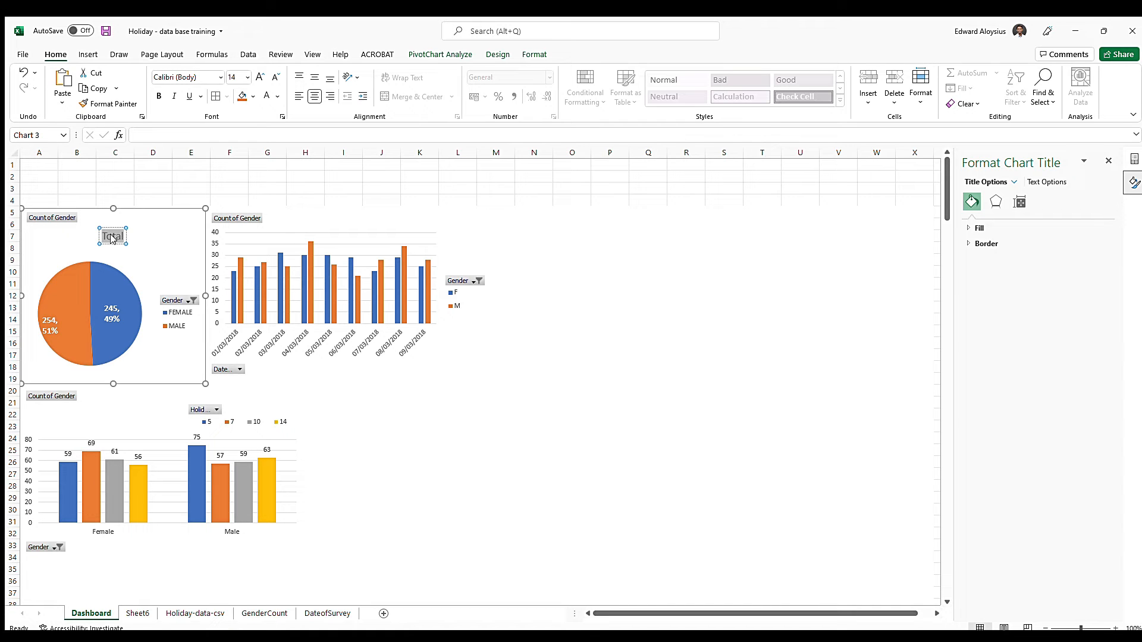
text(Gender Count)
Add a chart title to the survey date column chart and set it to Date of Survey
click(349, 220)
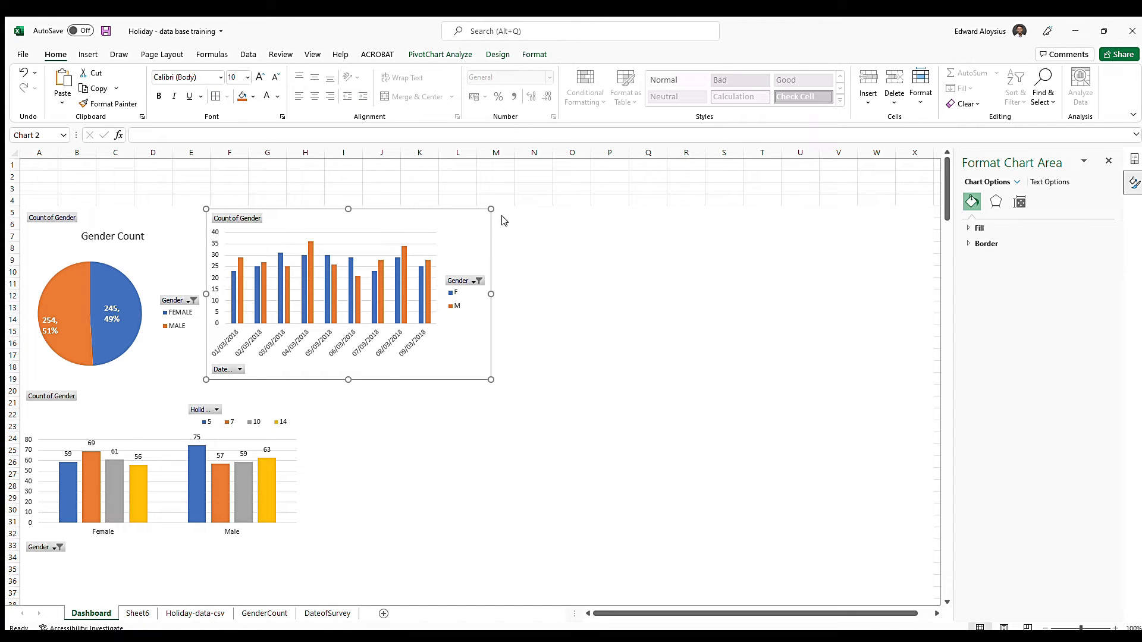
click(531, 251)
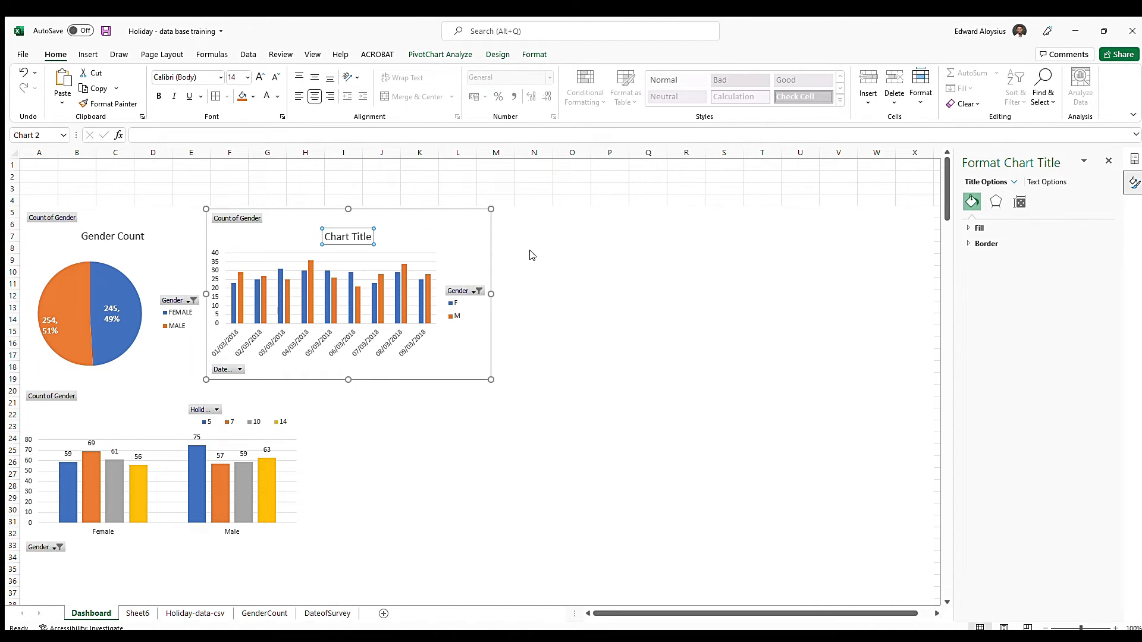
double_click(348, 238)
triple_click(348, 234)
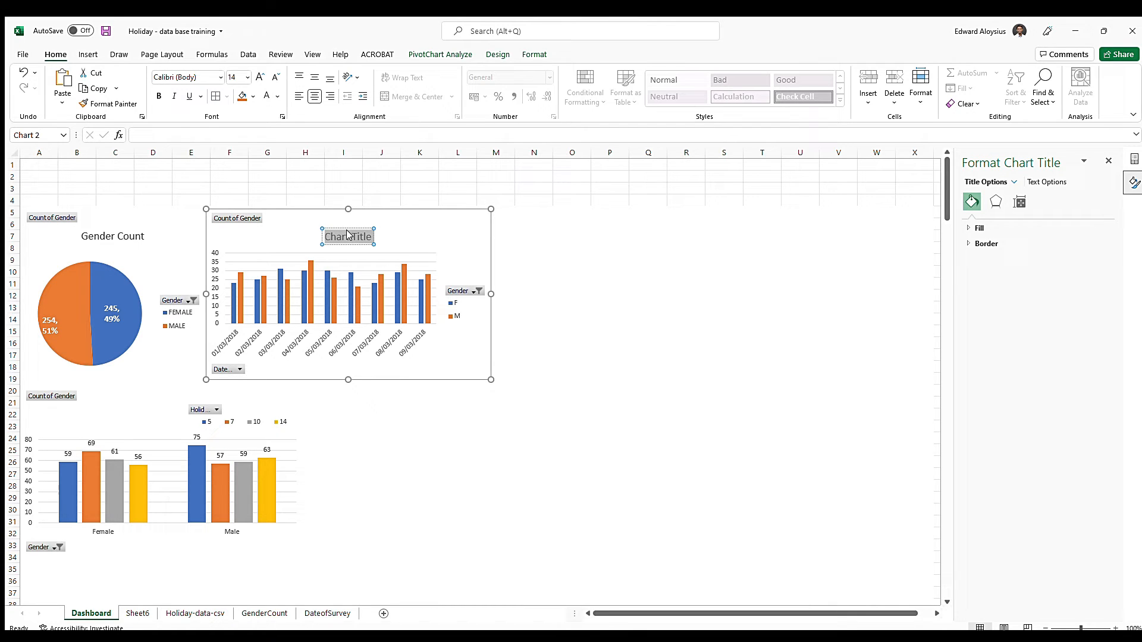
text(Date of S)
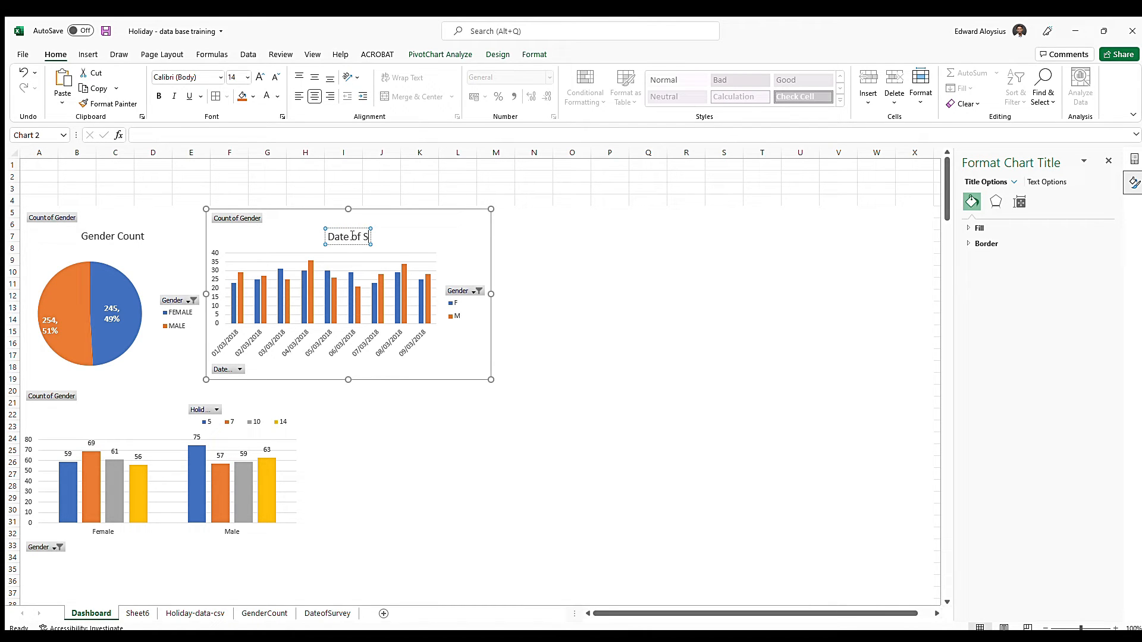
text(urvey)
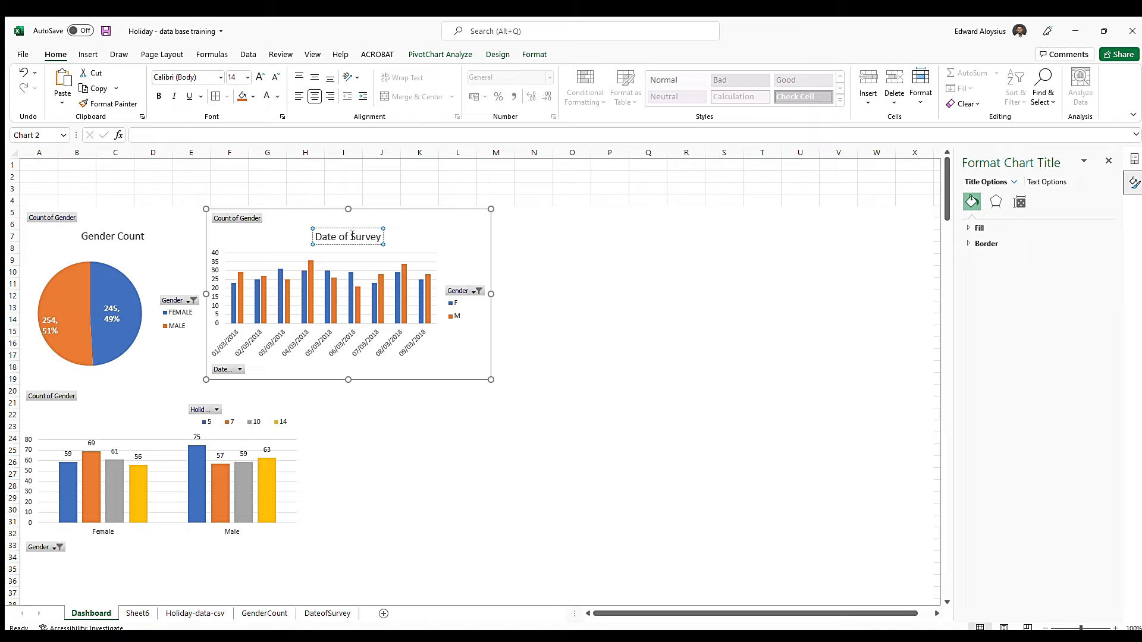
click(142, 391)
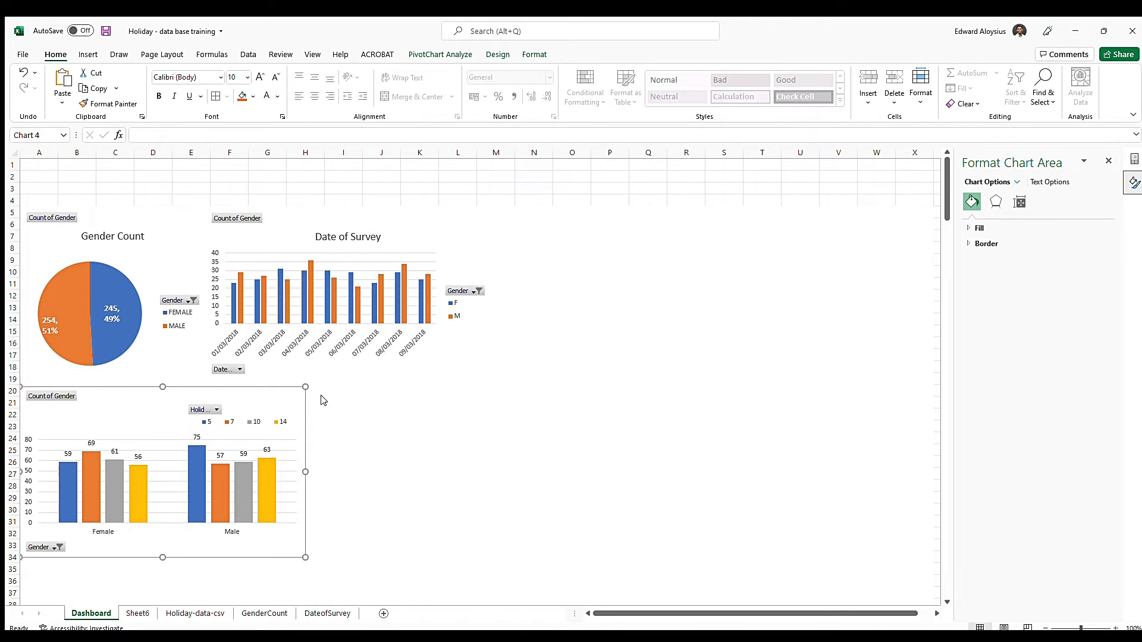
Add the title Duration of Stay to the holiday duration chart on the Dashboard and move it clear of the legend
click(350, 431)
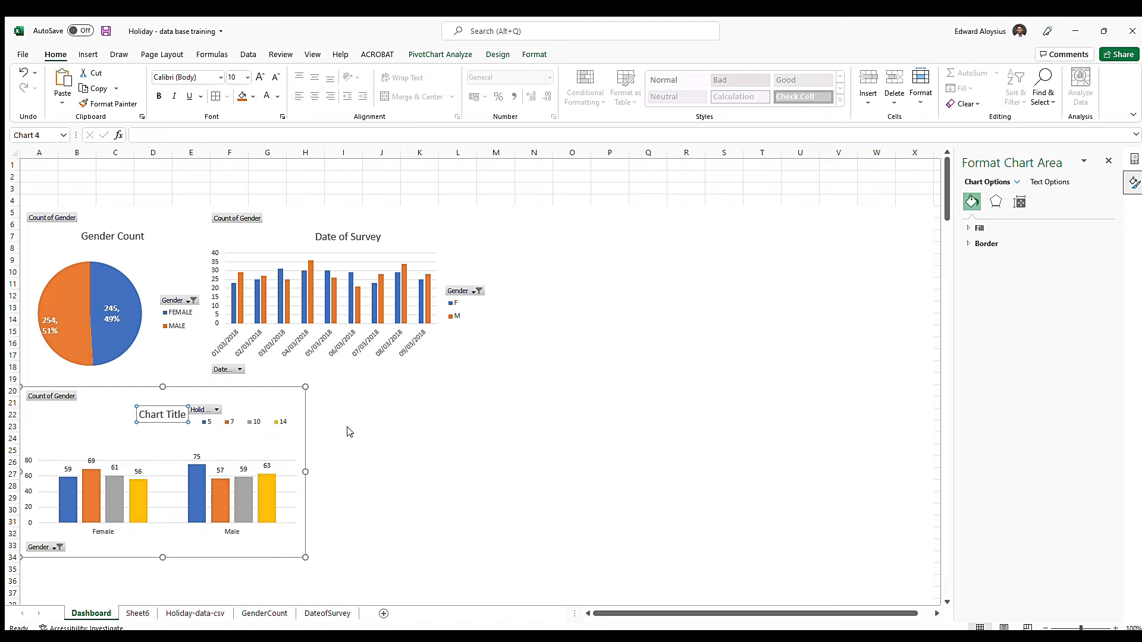
click(152, 414)
double_click(149, 413)
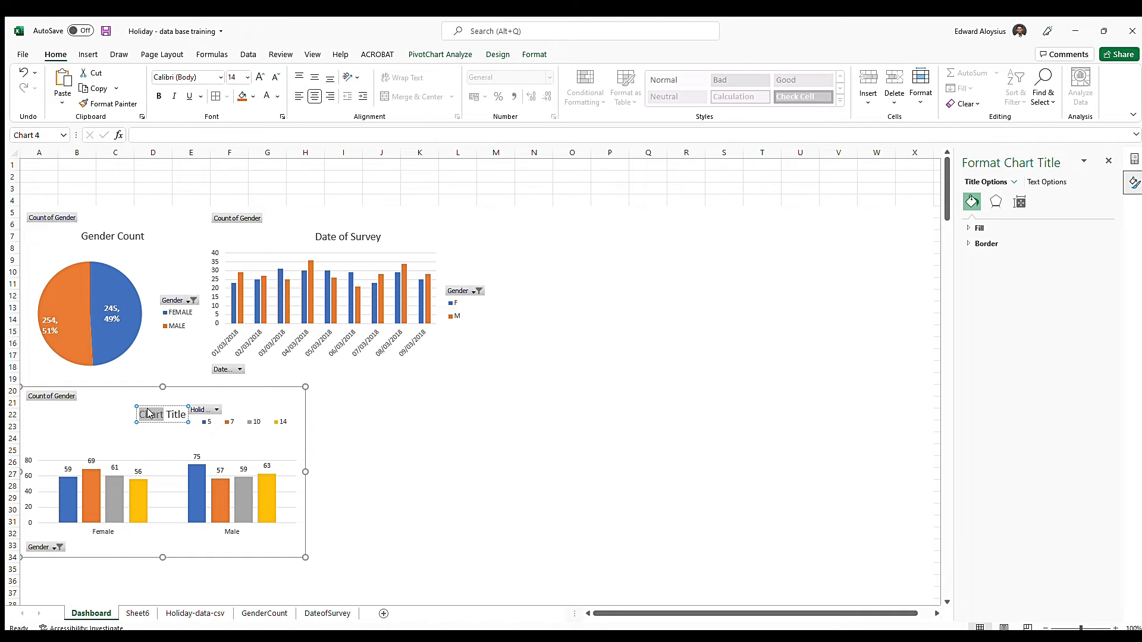
triple_click(149, 414)
text(Duration of Stay)
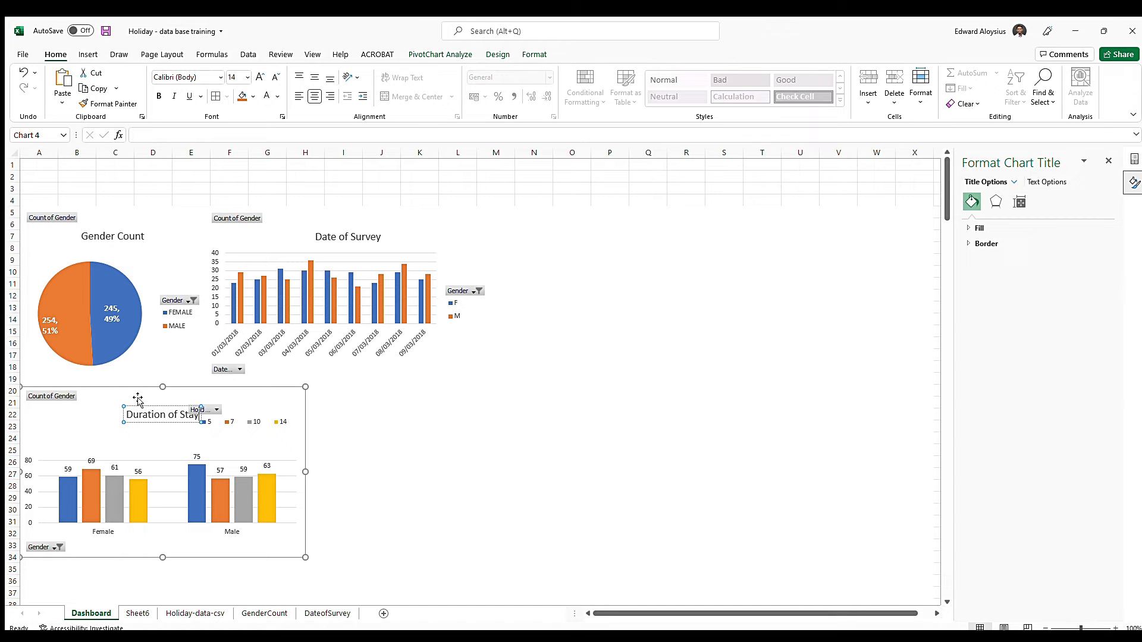
click(147, 405)
drag(134, 405, 91, 406)
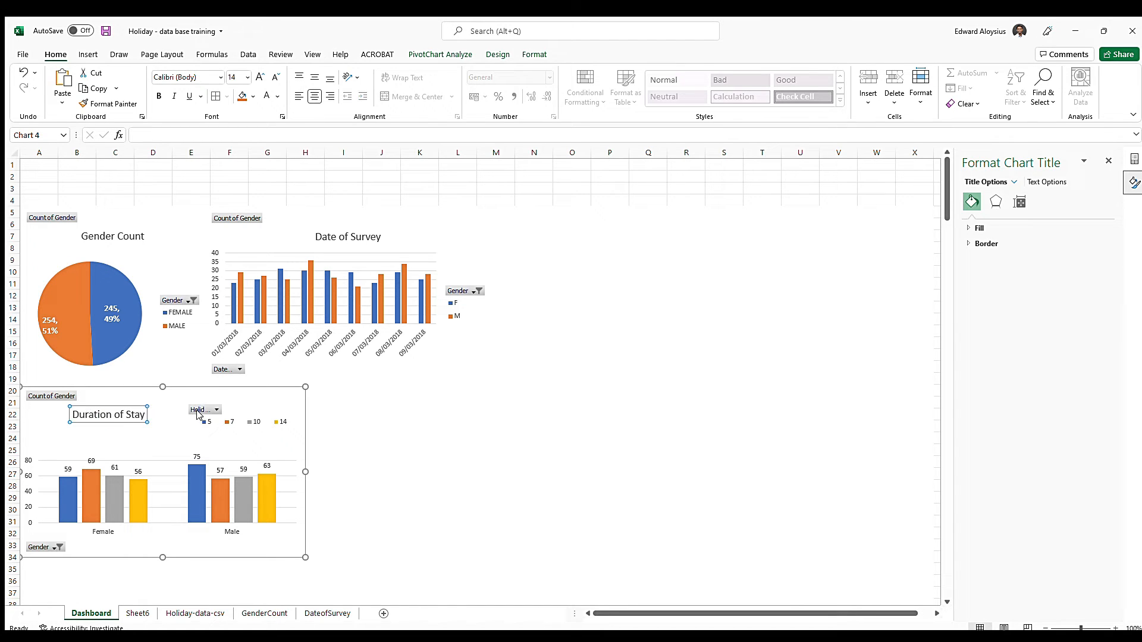
Move the Duration of Stay chart's legend below the columns and widen it
click(254, 424)
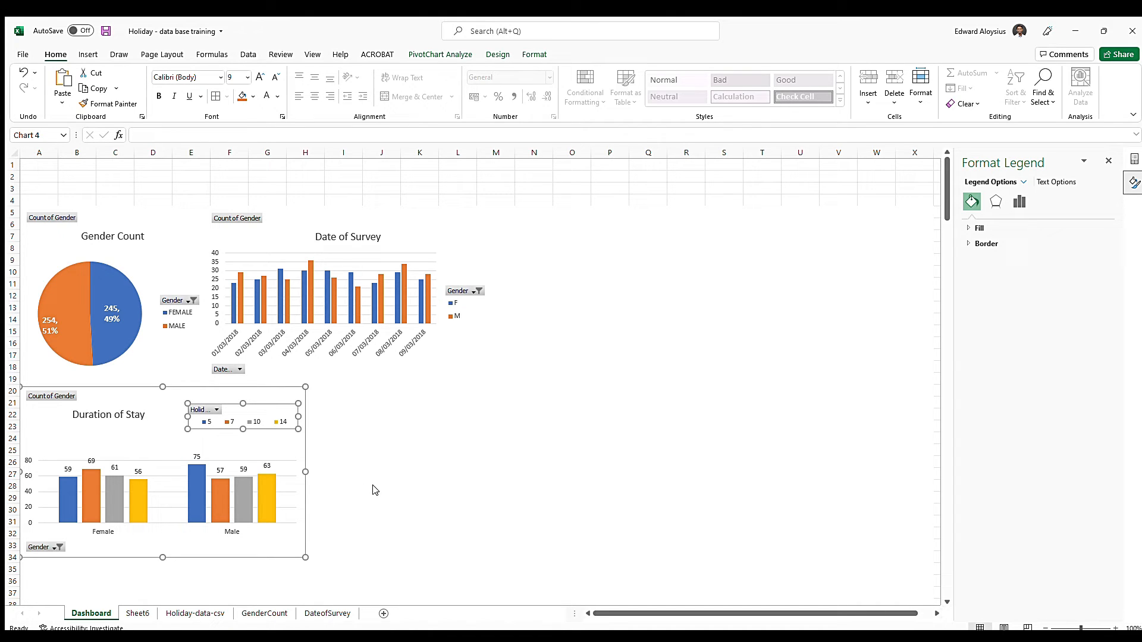
click(447, 528)
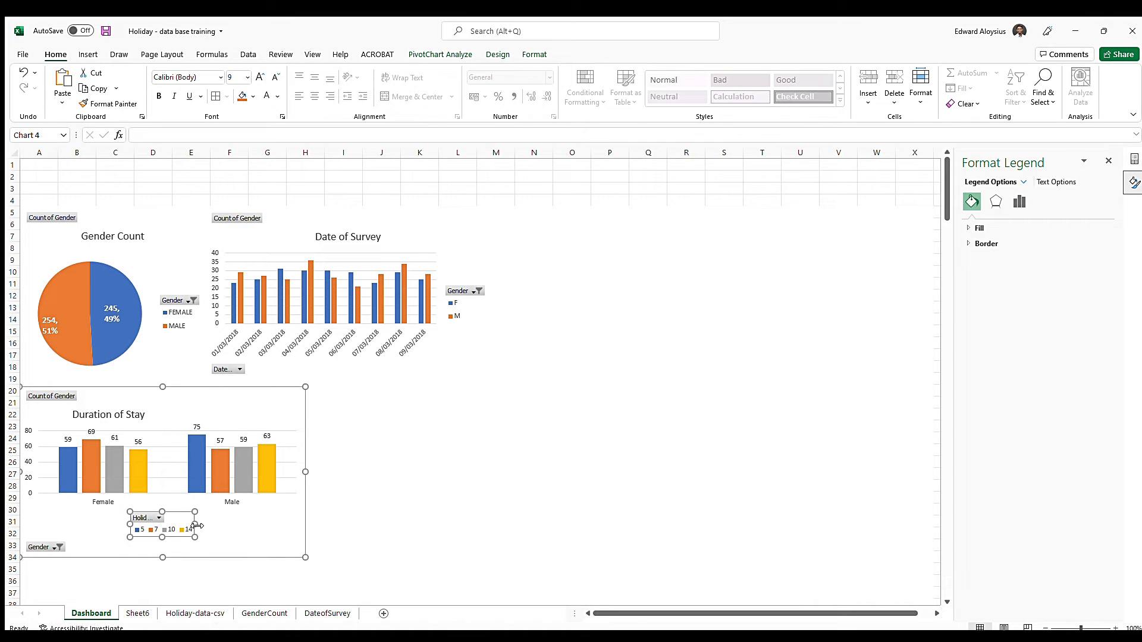
drag(198, 530, 253, 530)
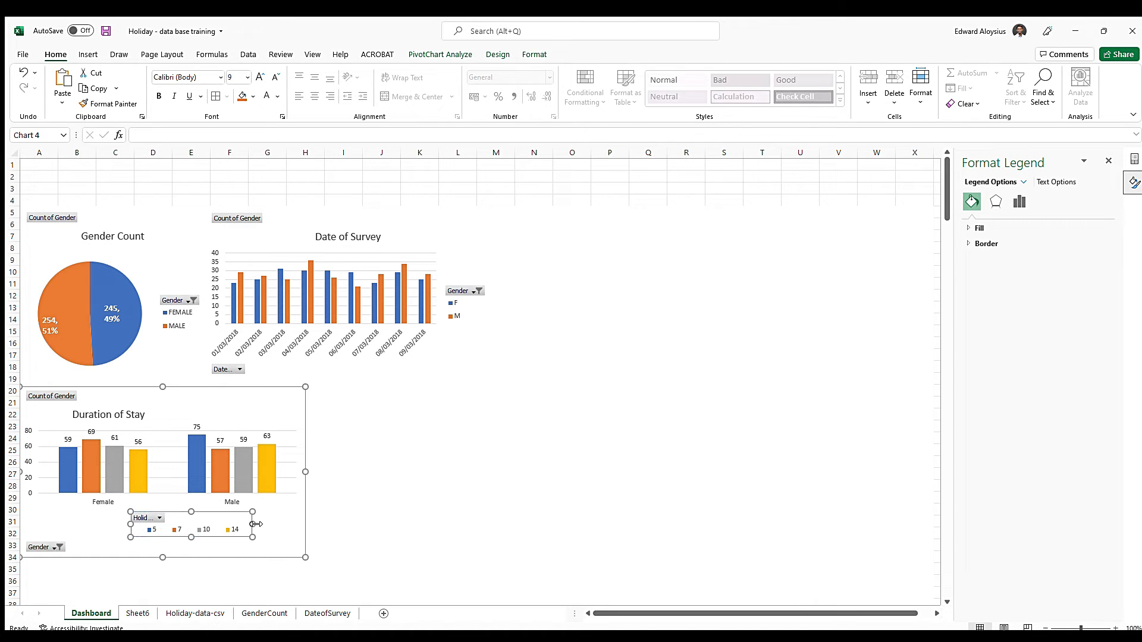
Centre the Duration of Stay title along the chart's upper edge and nudge the legend slightly closer to the columns
click(224, 410)
click(119, 413)
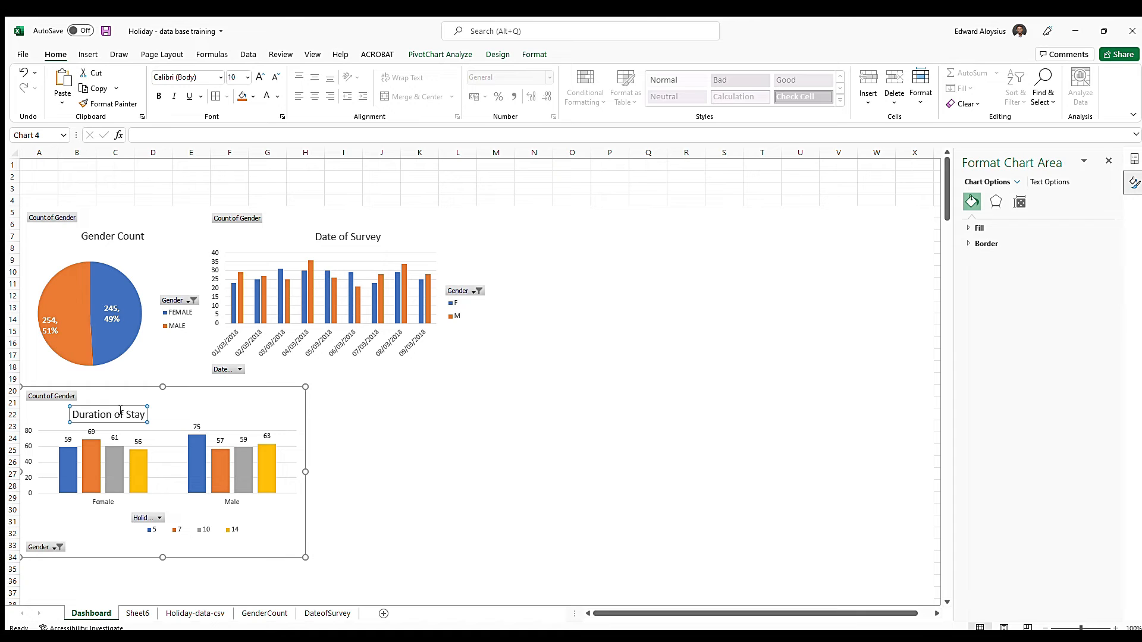
drag(141, 403, 164, 390)
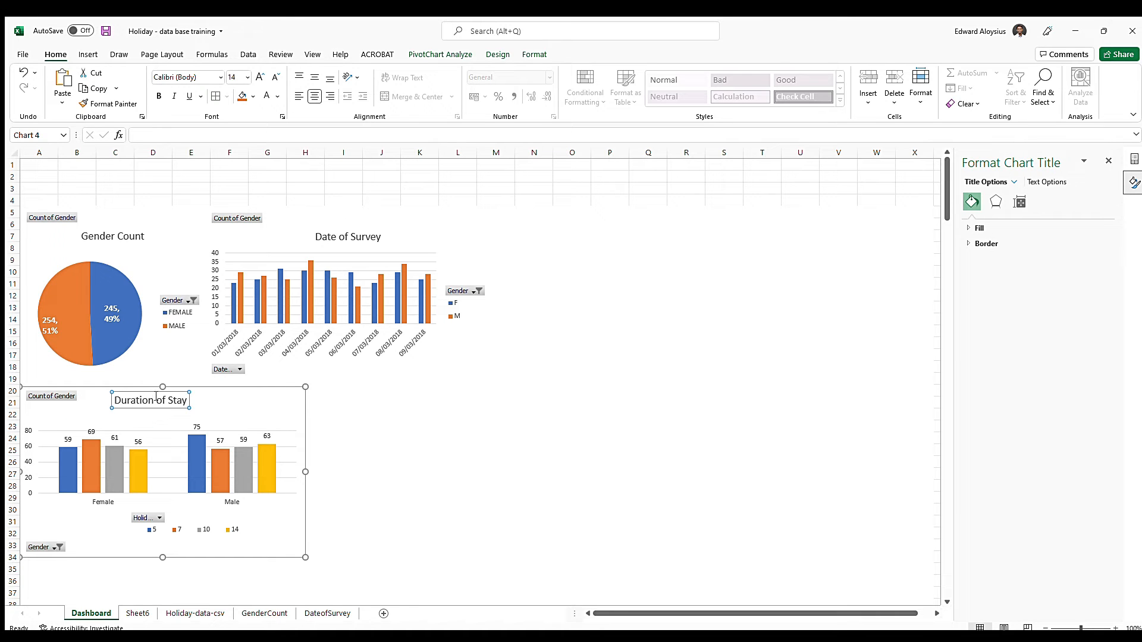
click(197, 531)
drag(198, 518, 199, 513)
click(232, 397)
click(533, 343)
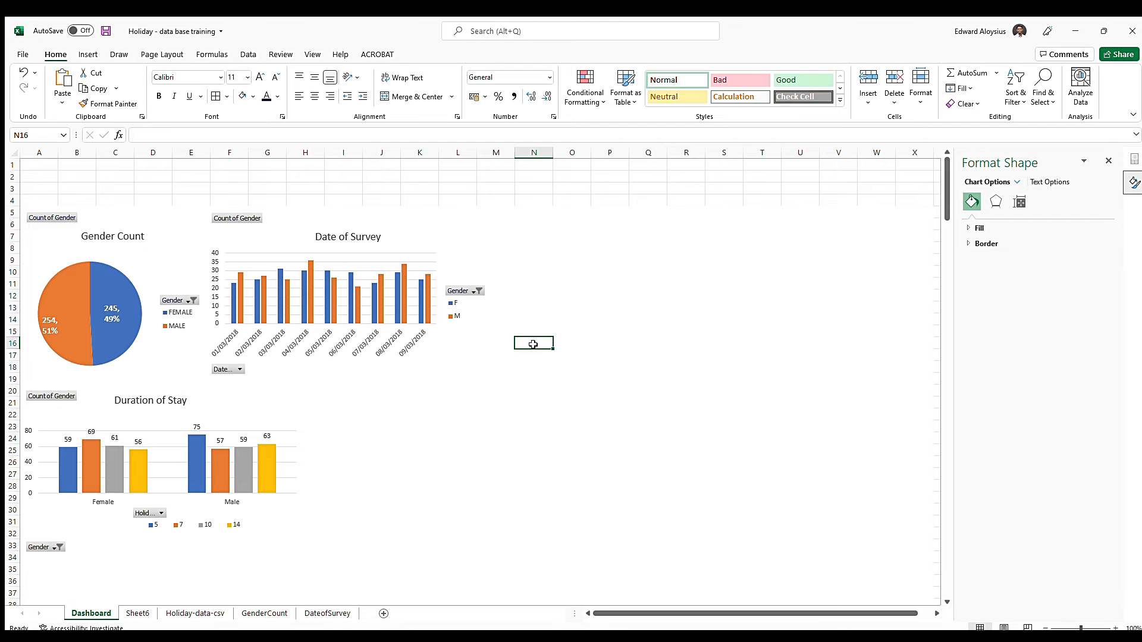
click(1107, 161)
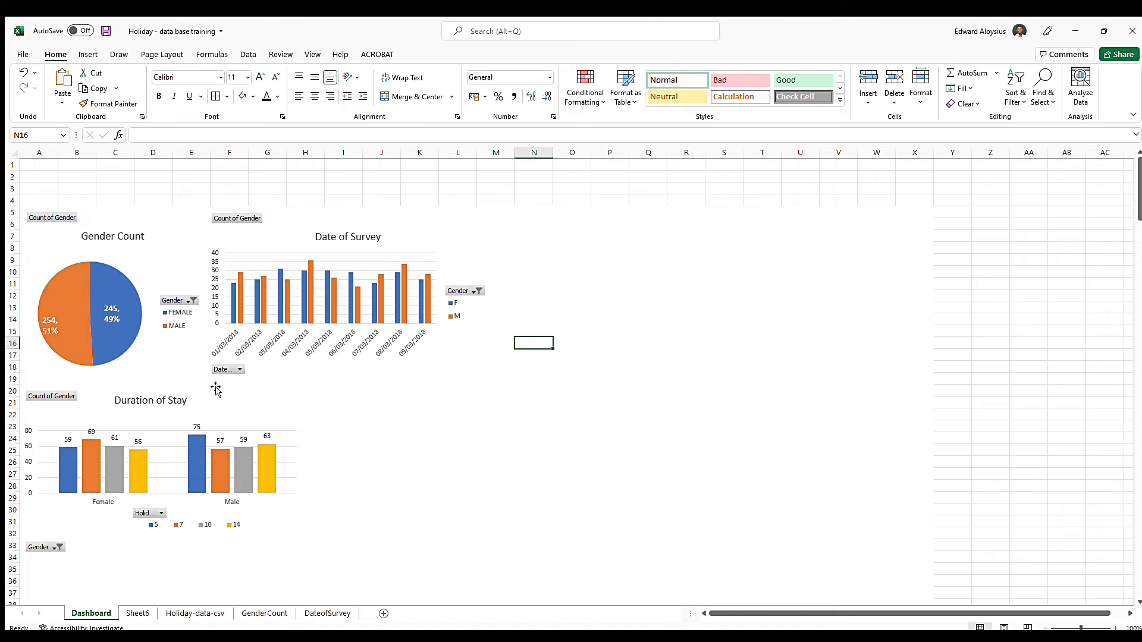
Rename Sheet6 as DurationofStay and move it after the DateofSurvey sheet
click(133, 614)
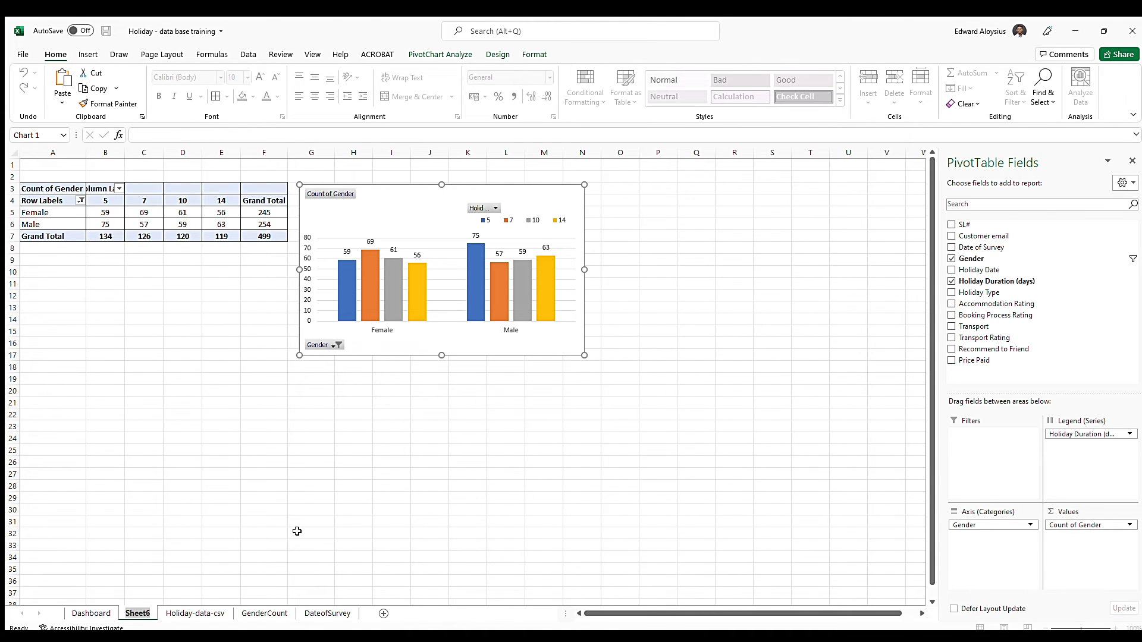
text(Duration)
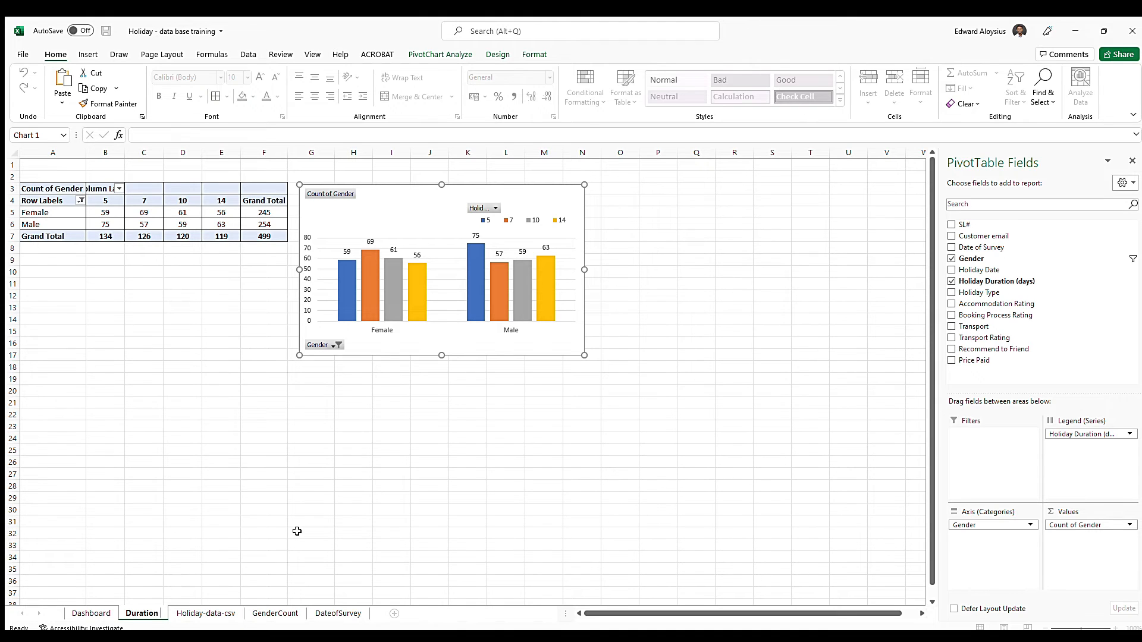
text(ofStay)
key(Return)
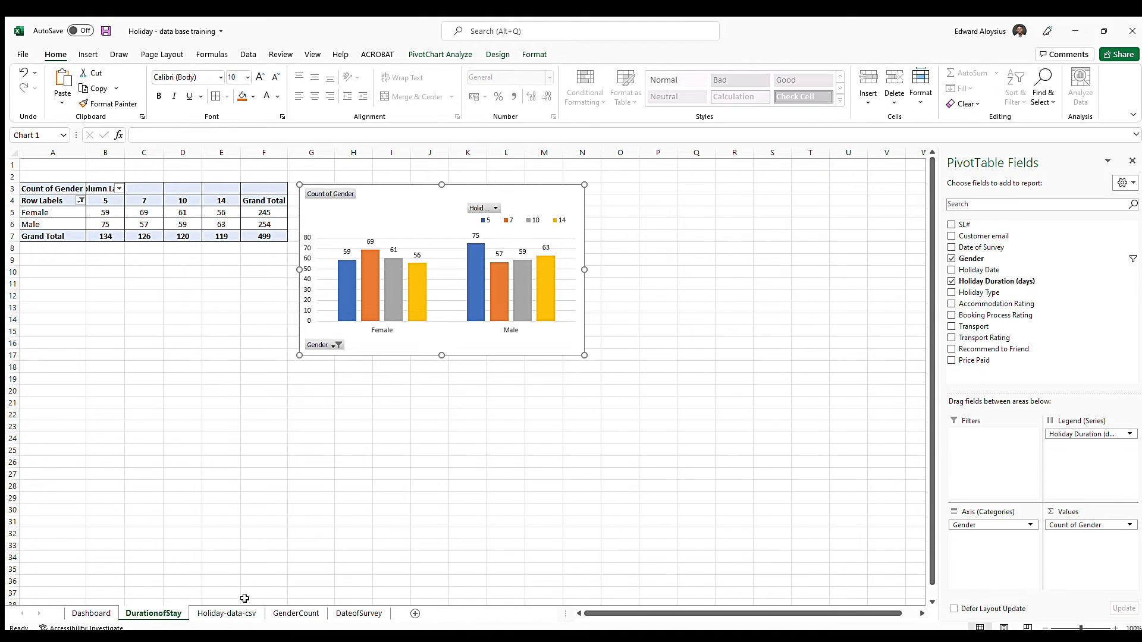
drag(143, 610, 398, 609)
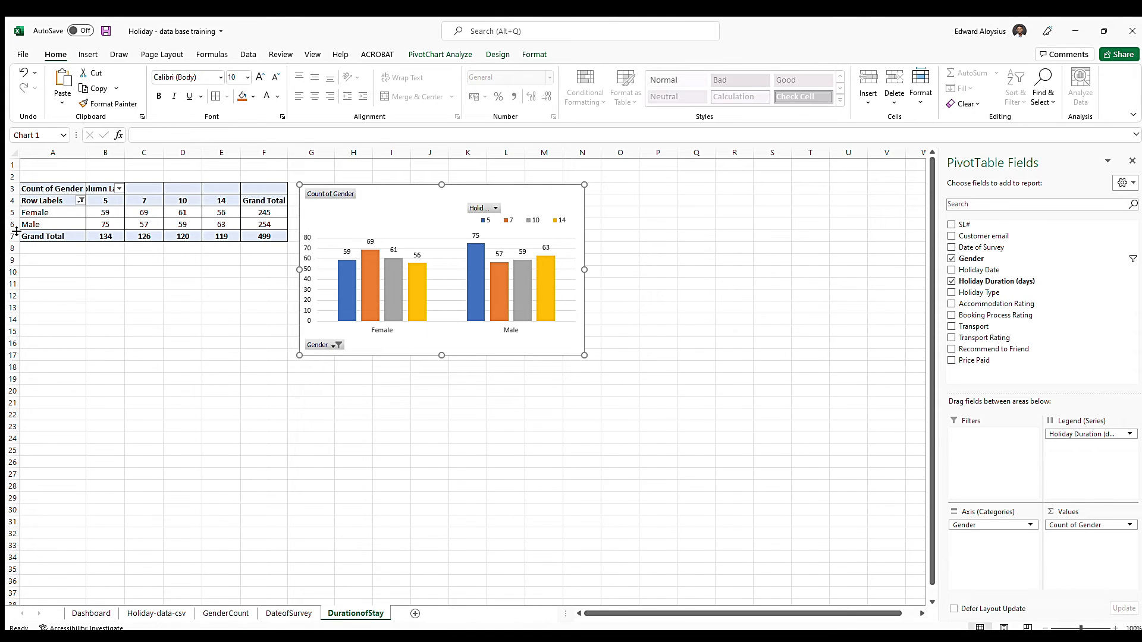
Merge and center A1:N1 in a taller first row of DurationofStay and enter the title DURATION OF STAY
drag(14, 171, 598, 171)
click(389, 98)
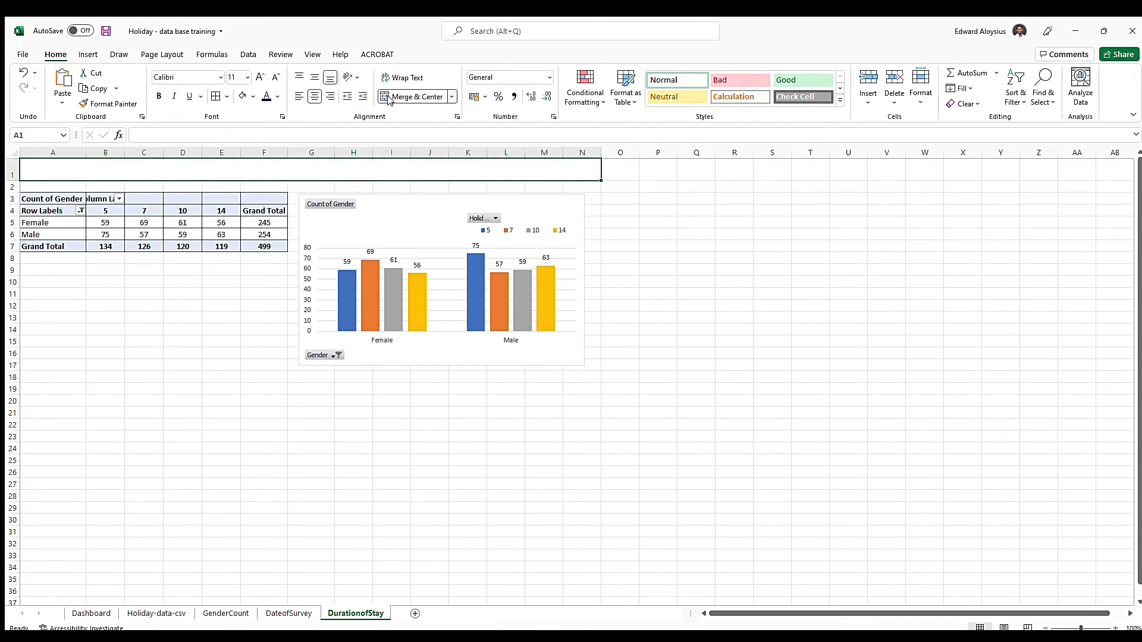
text(d)
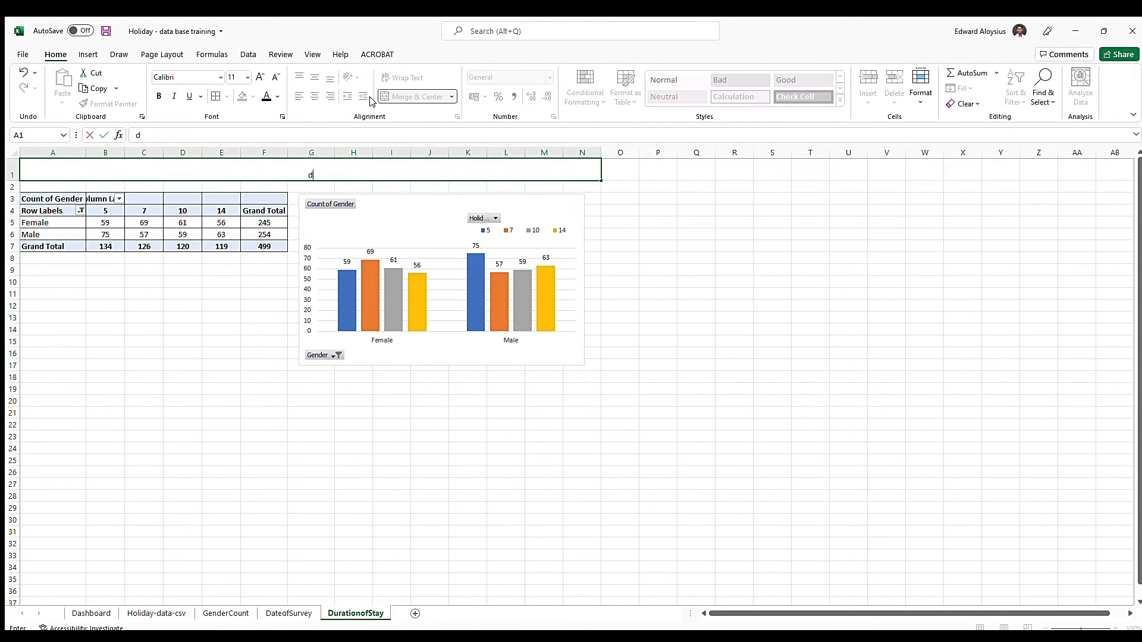
text(URATION OF STAY)
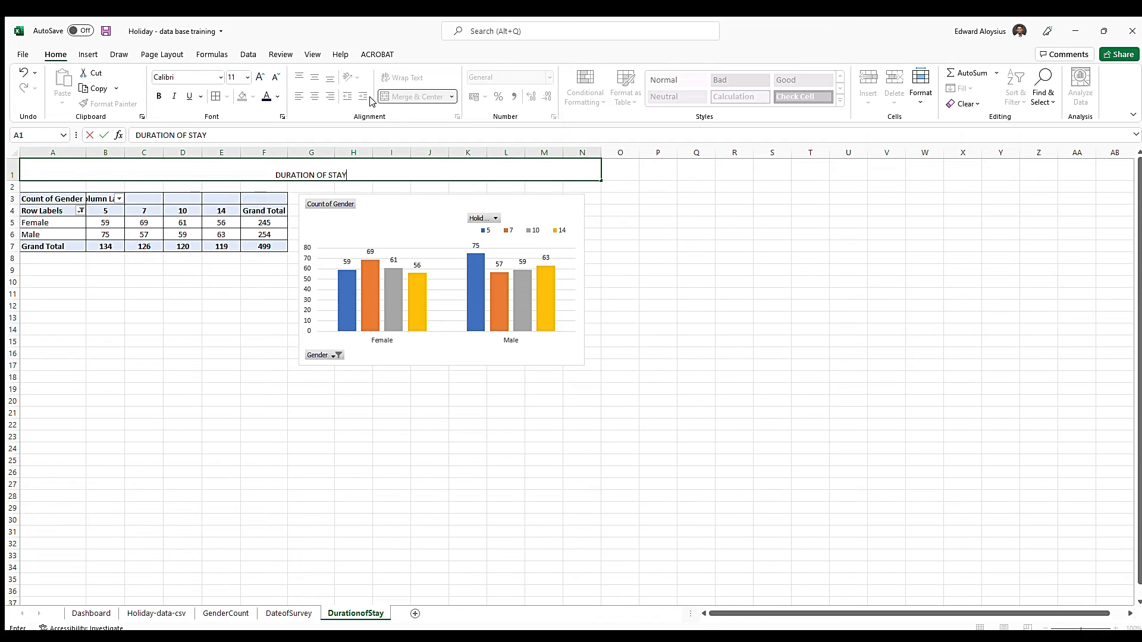
key(Return)
key(Up)
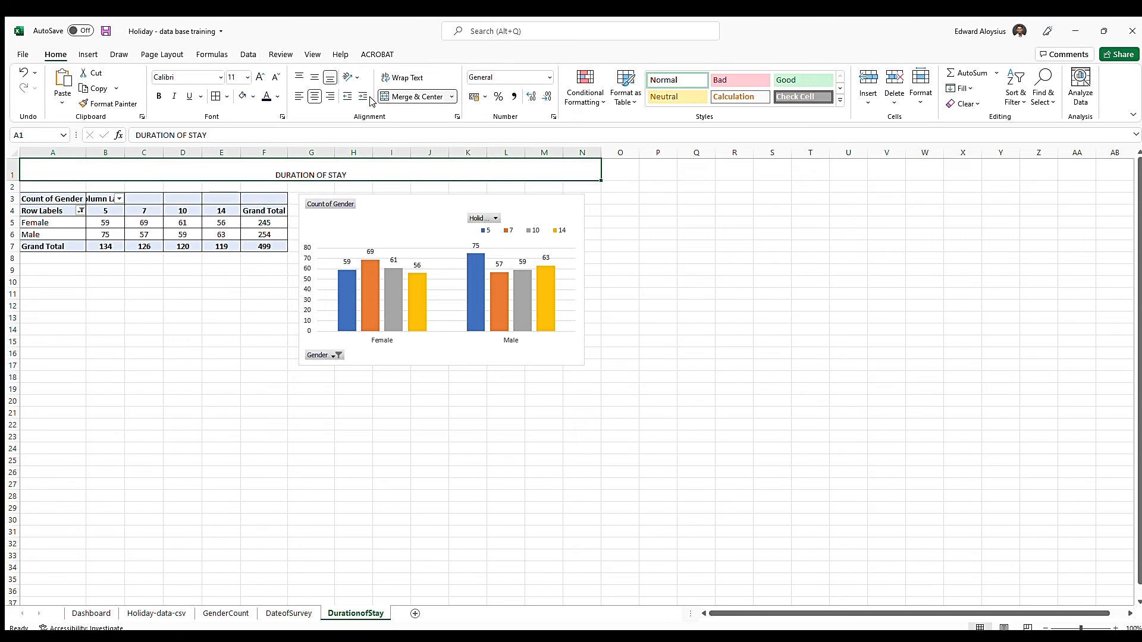
Middle-align the title in A1 and enlarge its font to 18 pt
click(308, 79)
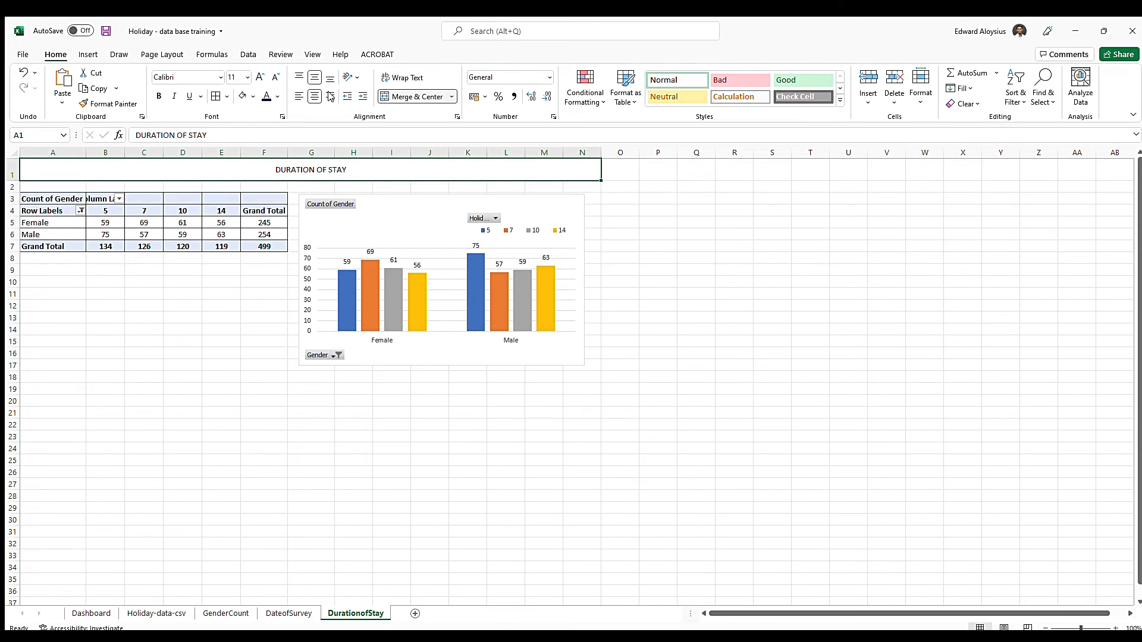
click(260, 77)
click(260, 76)
click(260, 77)
click(260, 77)
Change the title in A1 to GENDER WISE DURATION OF STAY
double_click(254, 171)
text(GENDER WISE)
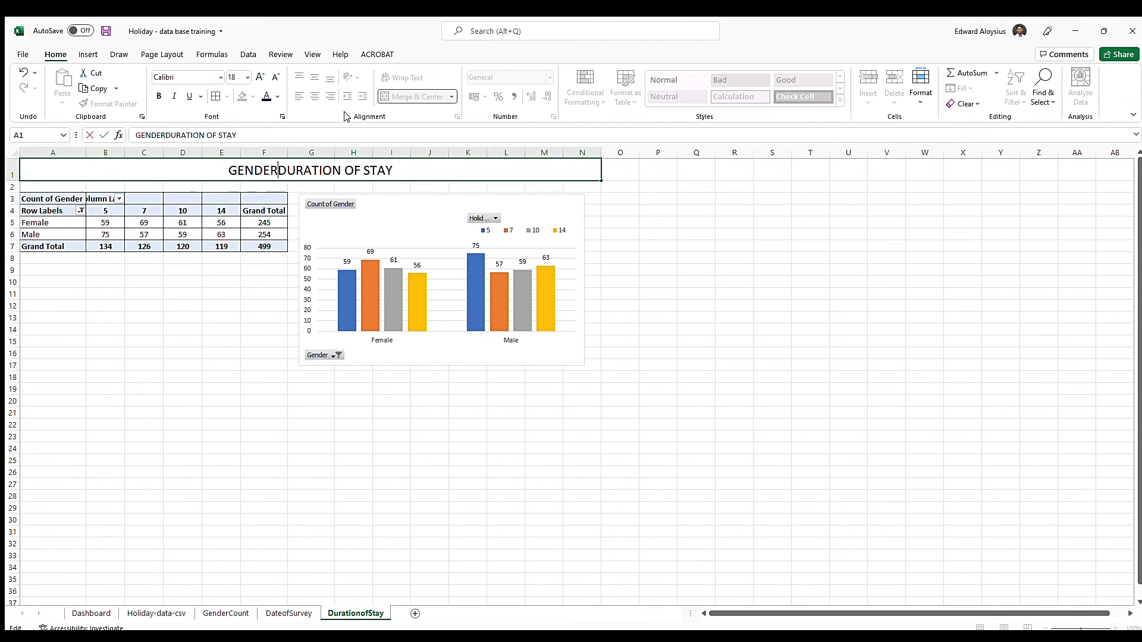
key(Return)
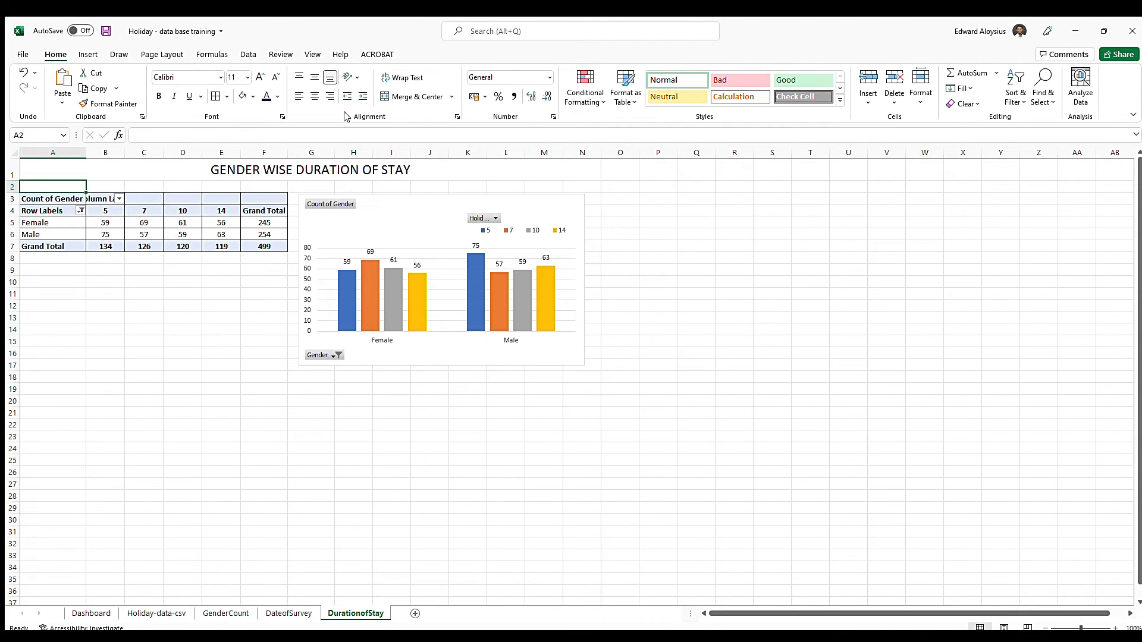
Right-align the GENDER WISE DURATION OF STAY title and increase its font size to 26 pt
click(348, 168)
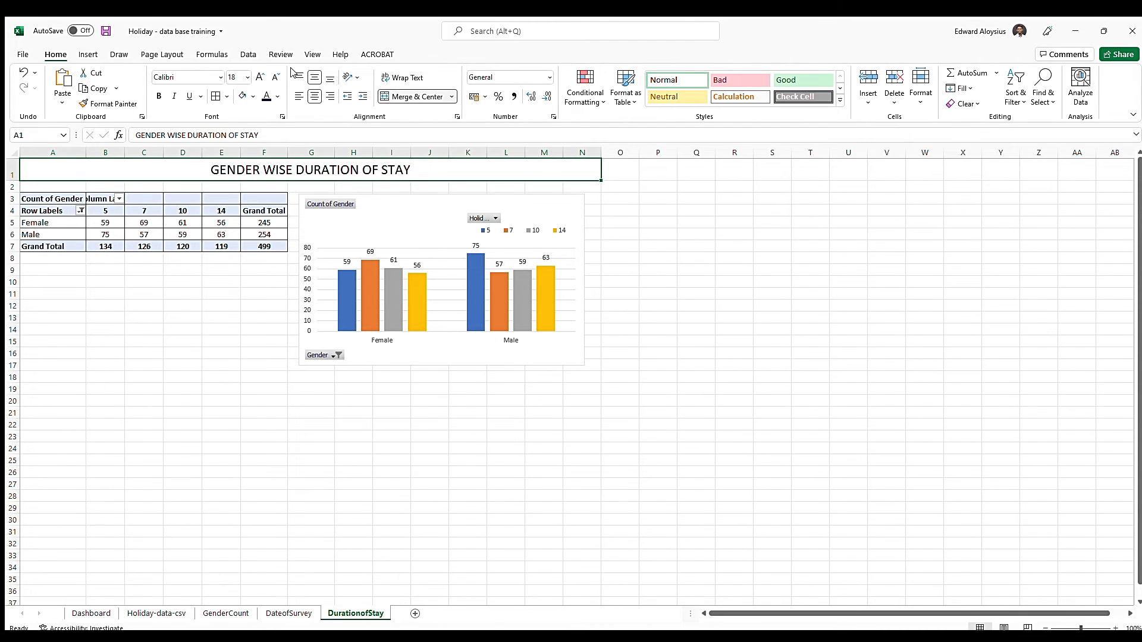
click(260, 77)
click(260, 77)
click(260, 77)
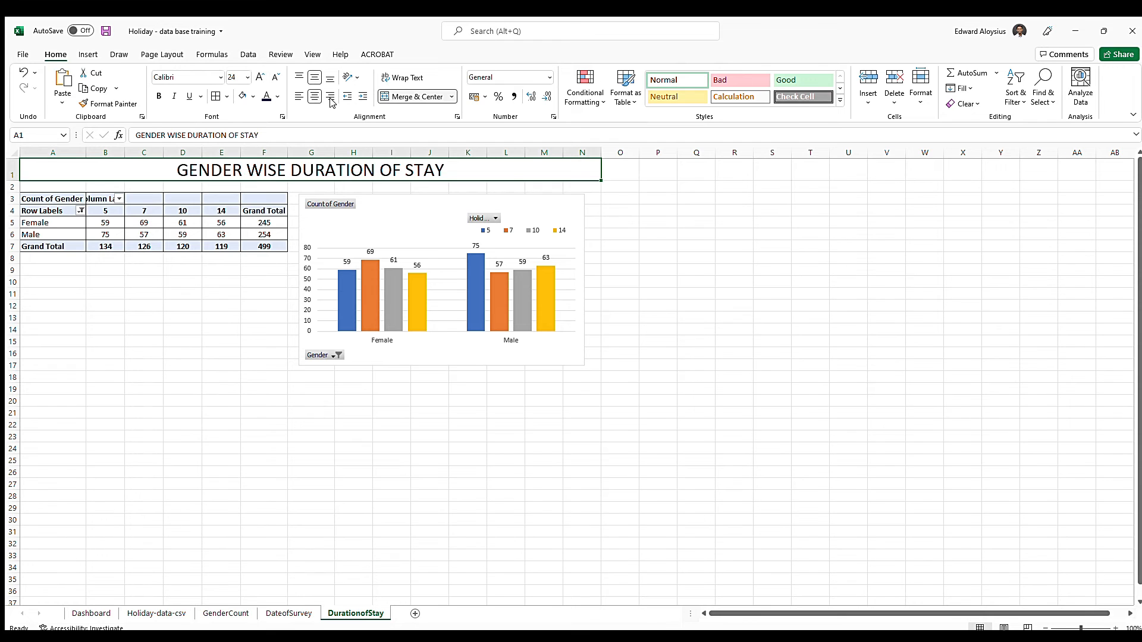
click(330, 98)
click(260, 77)
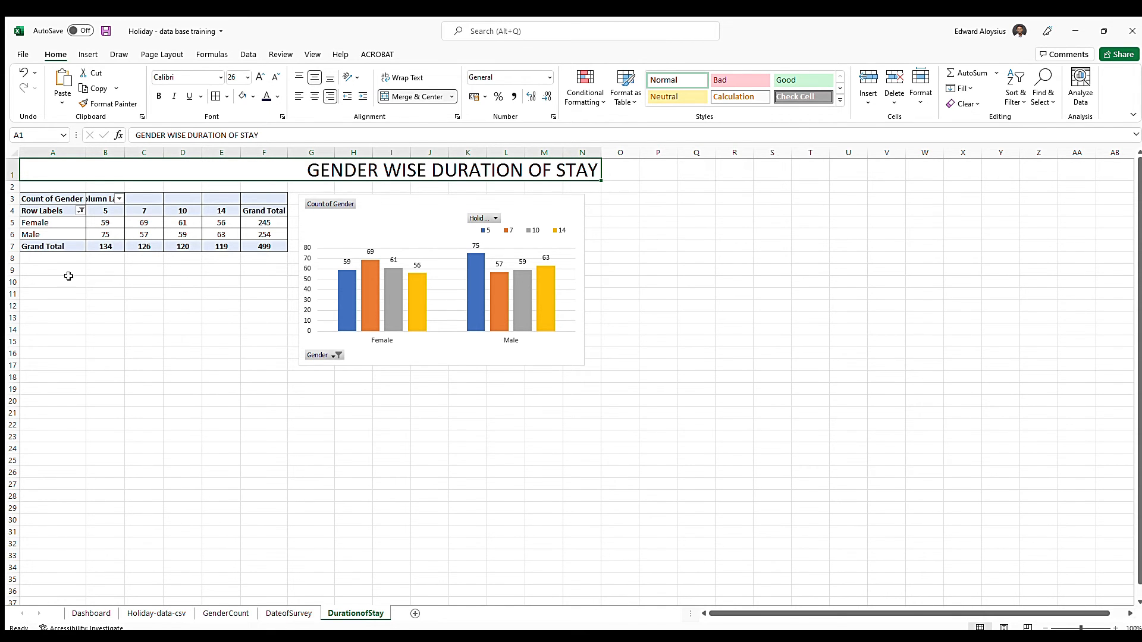
Copy the home icon from DateofSurvey to cell A1 of DurationofStay and delete the survey date chart pasted along with it
click(288, 613)
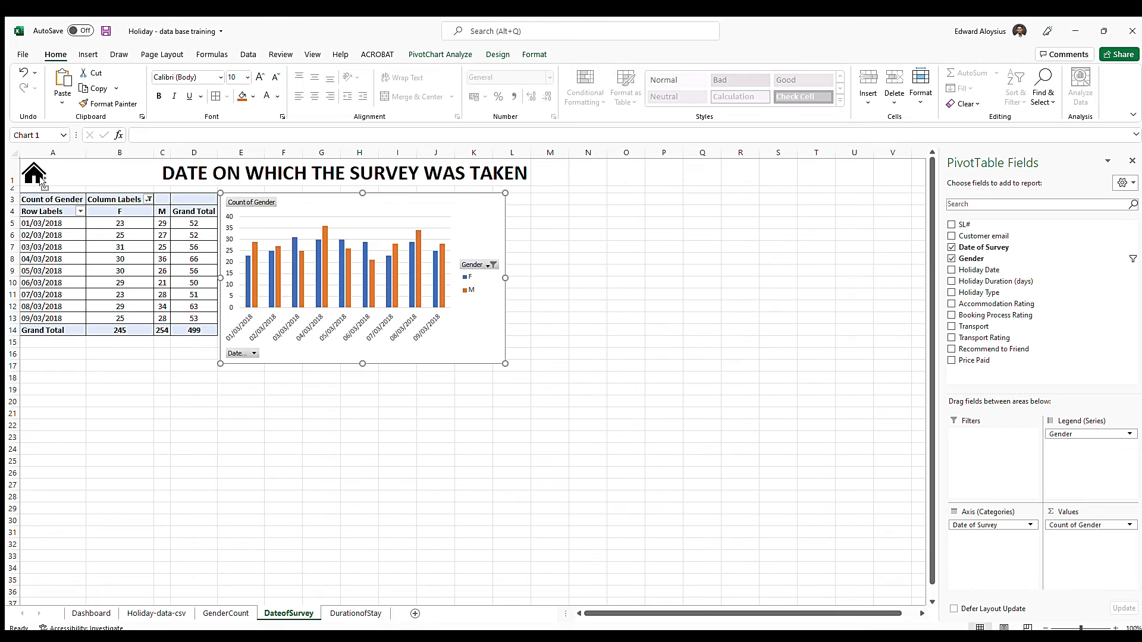
click(41, 176)
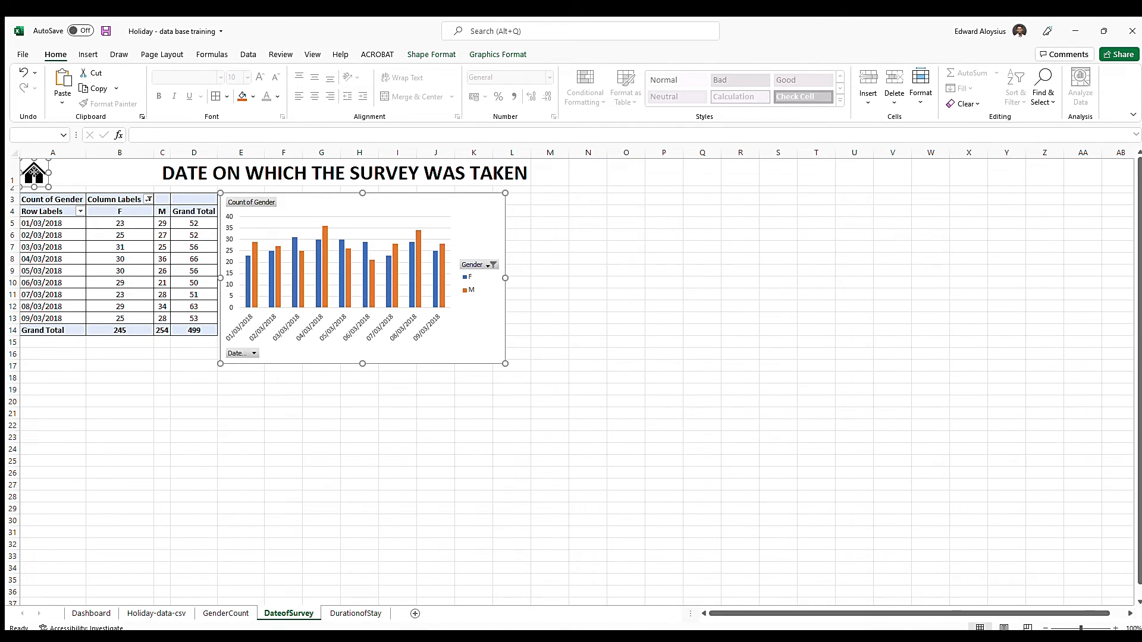
click(345, 613)
click(155, 294)
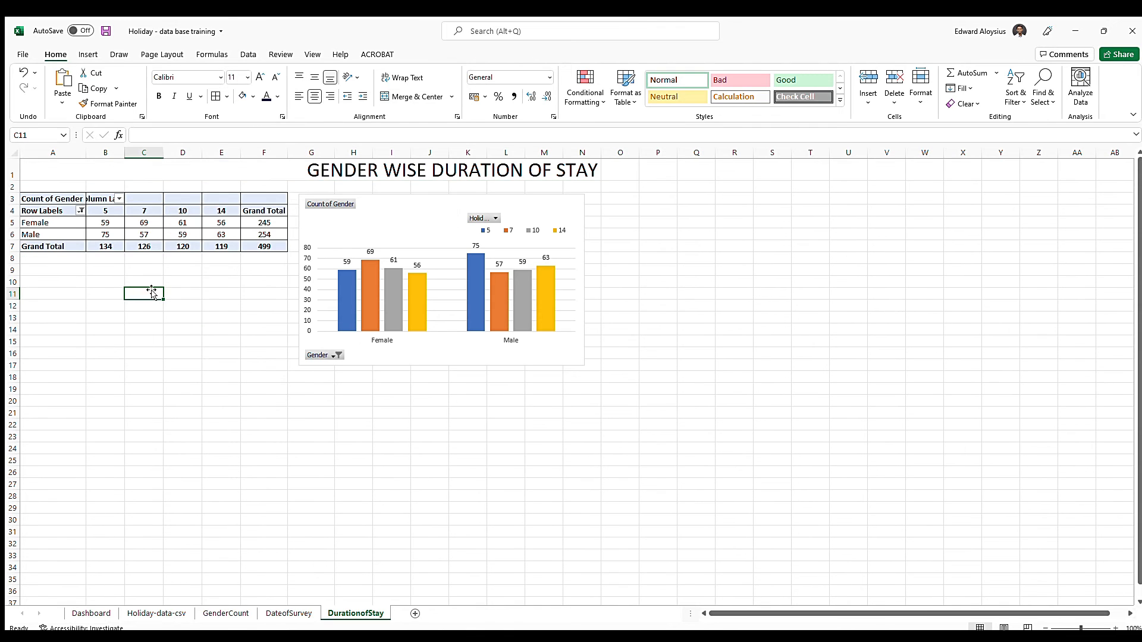
click(34, 171)
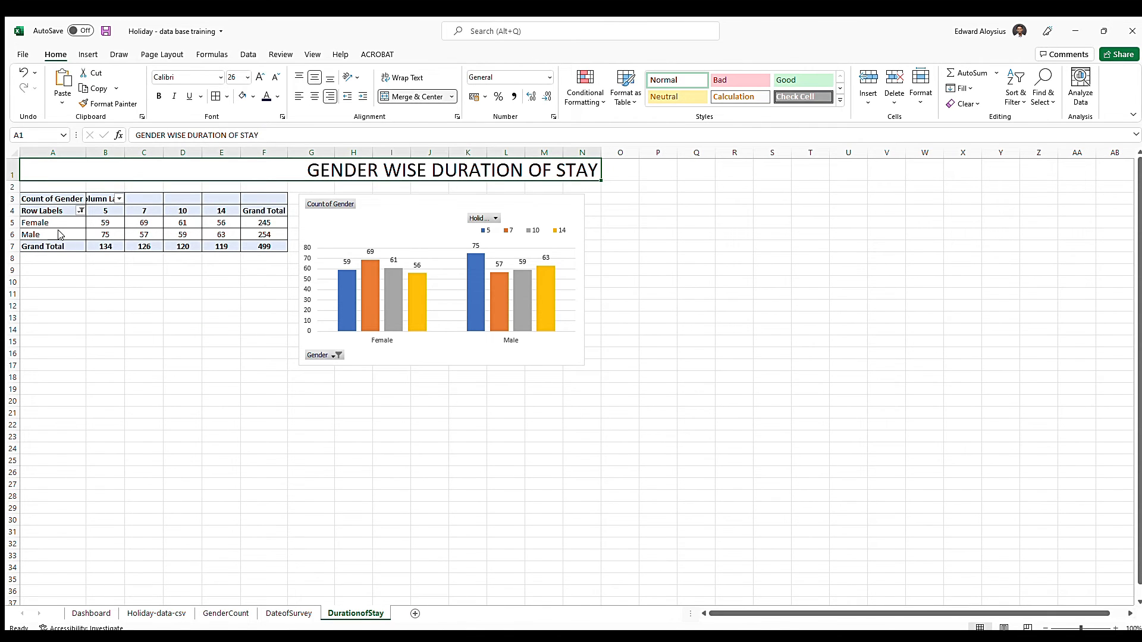
key(ctrl+v)
click(78, 335)
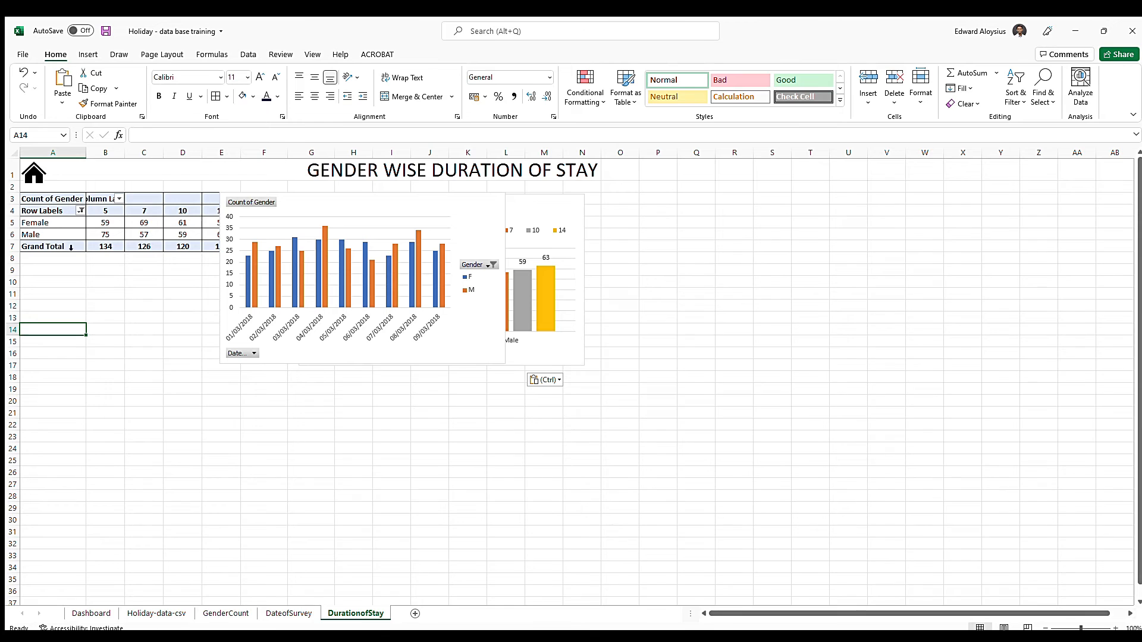
click(449, 205)
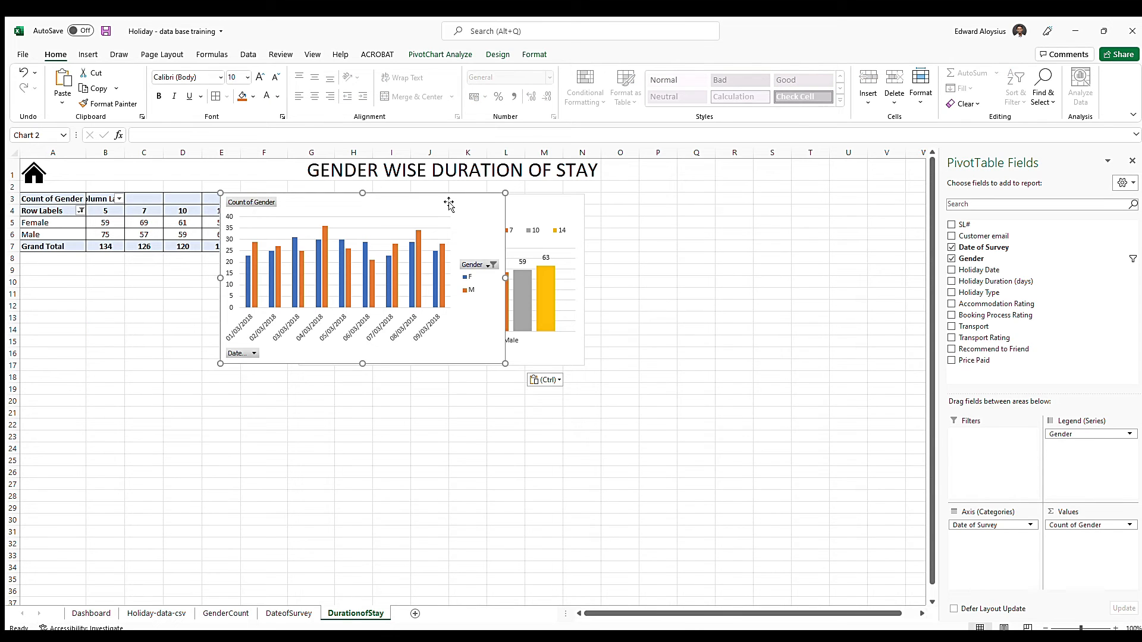
key(Delete)
Make the title row of DurationofStay slightly taller to fit the home icon and save the workbook
drag(15, 180, 17, 189)
click(109, 340)
key(ctrl+s)
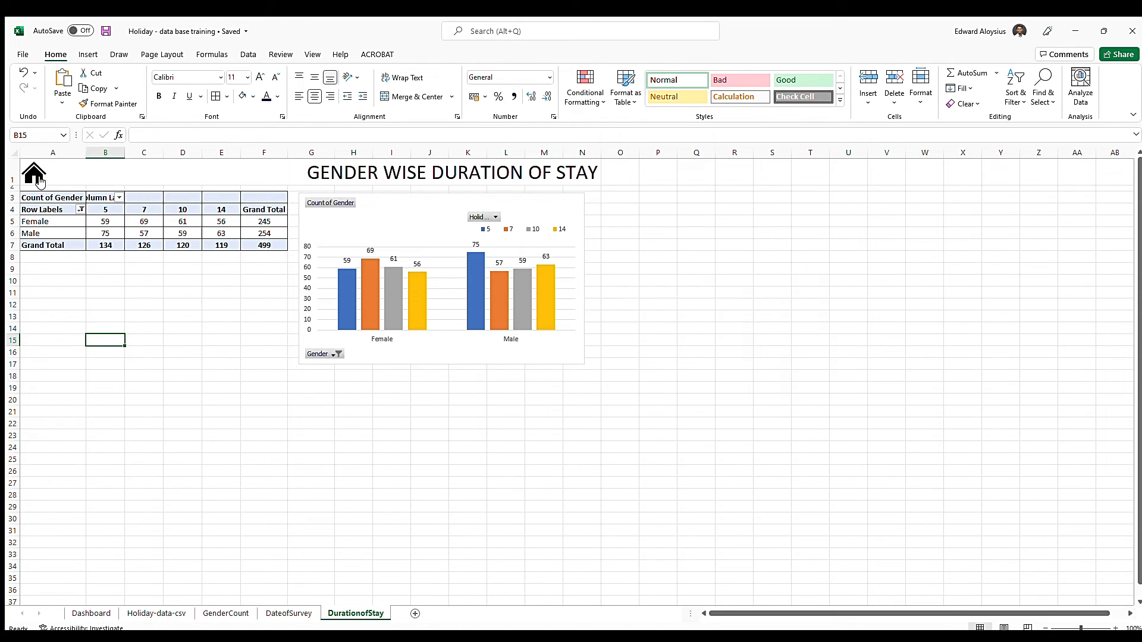
Test the home icon's link from DurationofStay to the Dashboard sheet twice
click(35, 177)
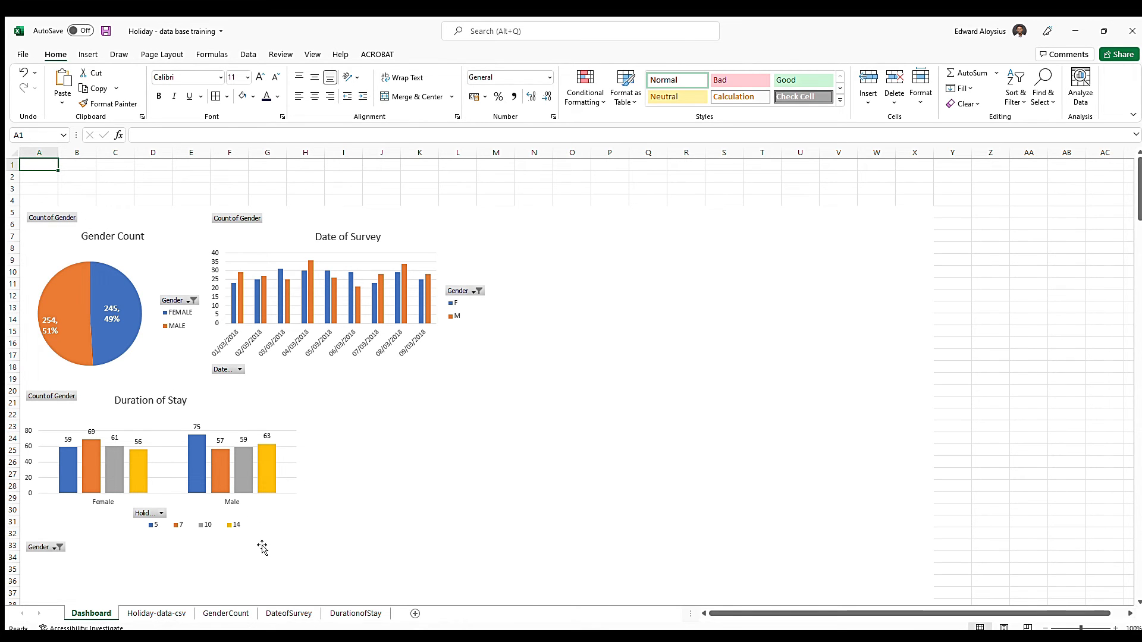
click(356, 613)
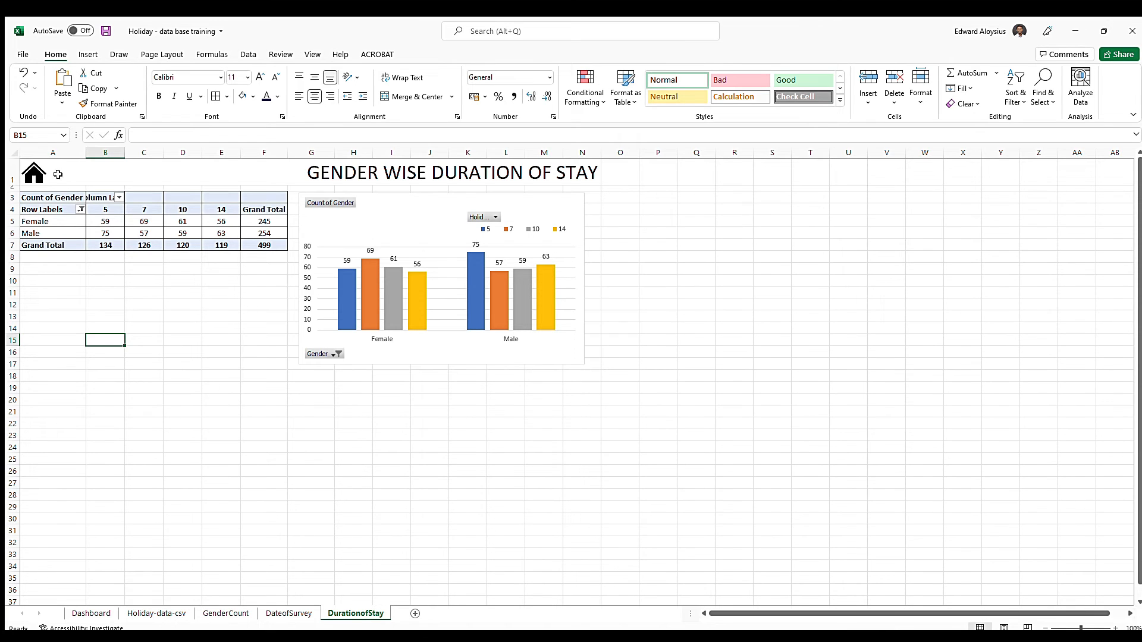
click(33, 174)
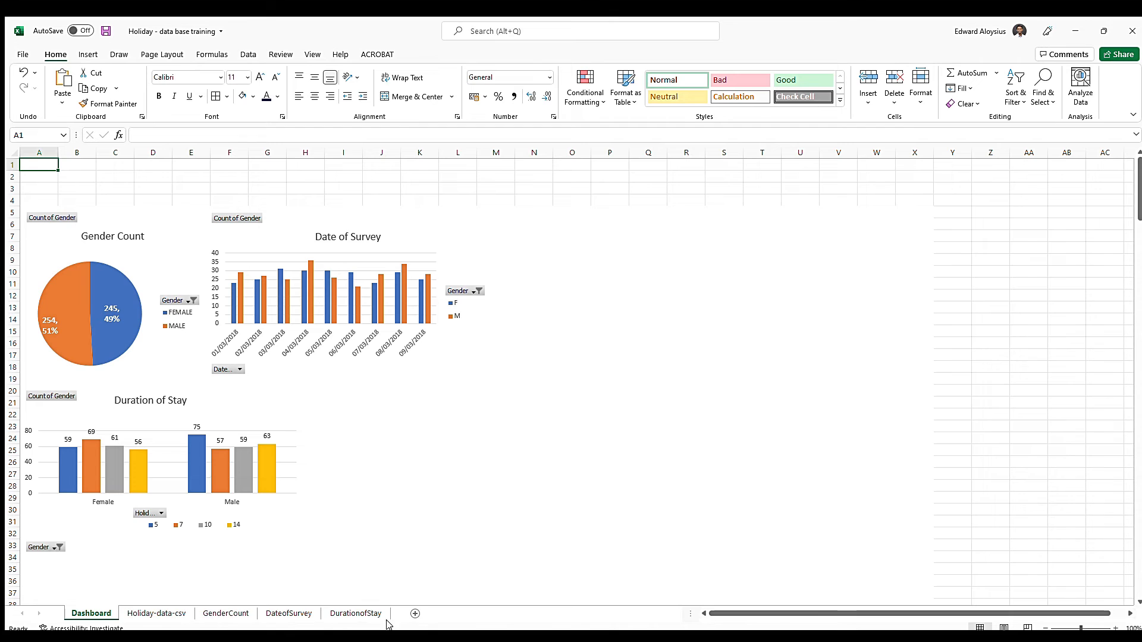
Move the gender pie chart on the GenderCount sheet slightly up and to the left, closer to the pivot table
click(172, 253)
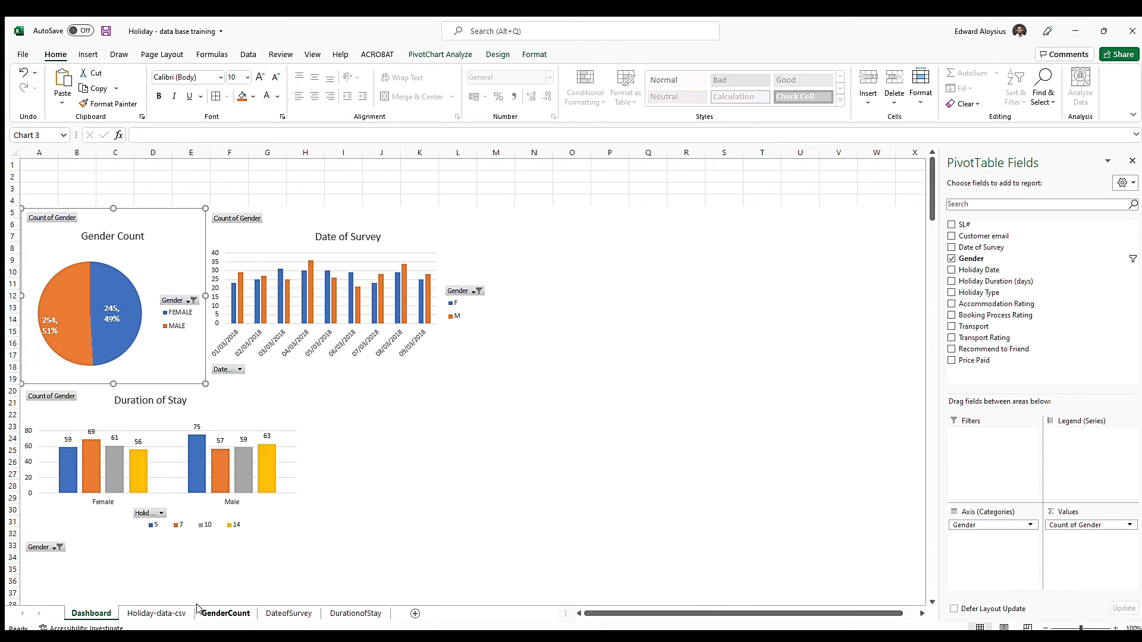
click(226, 613)
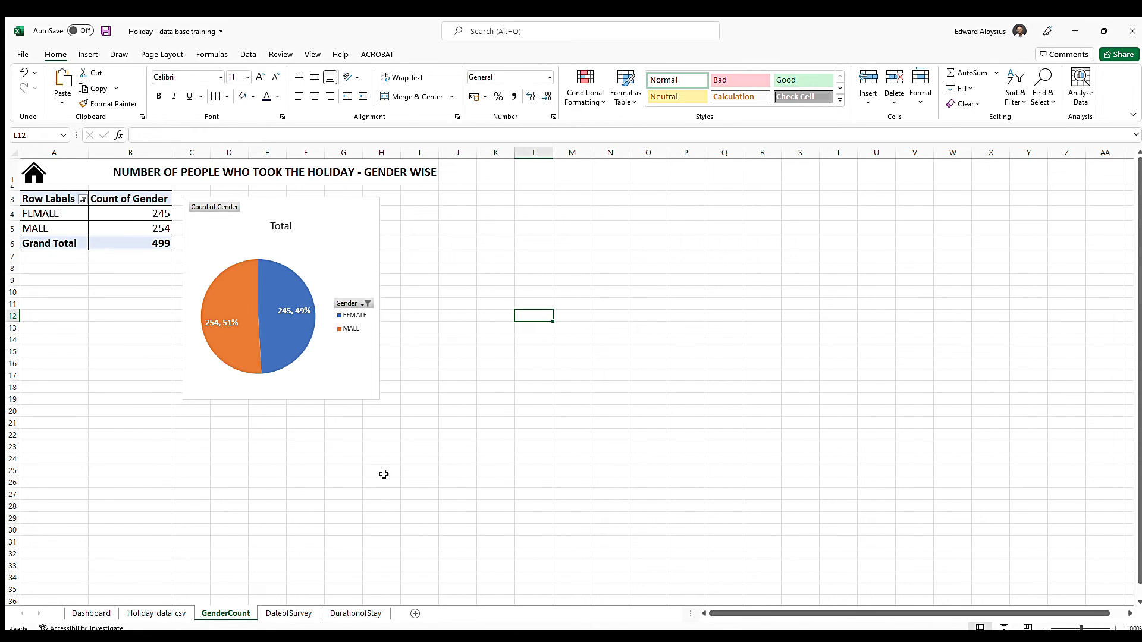
drag(335, 217, 333, 205)
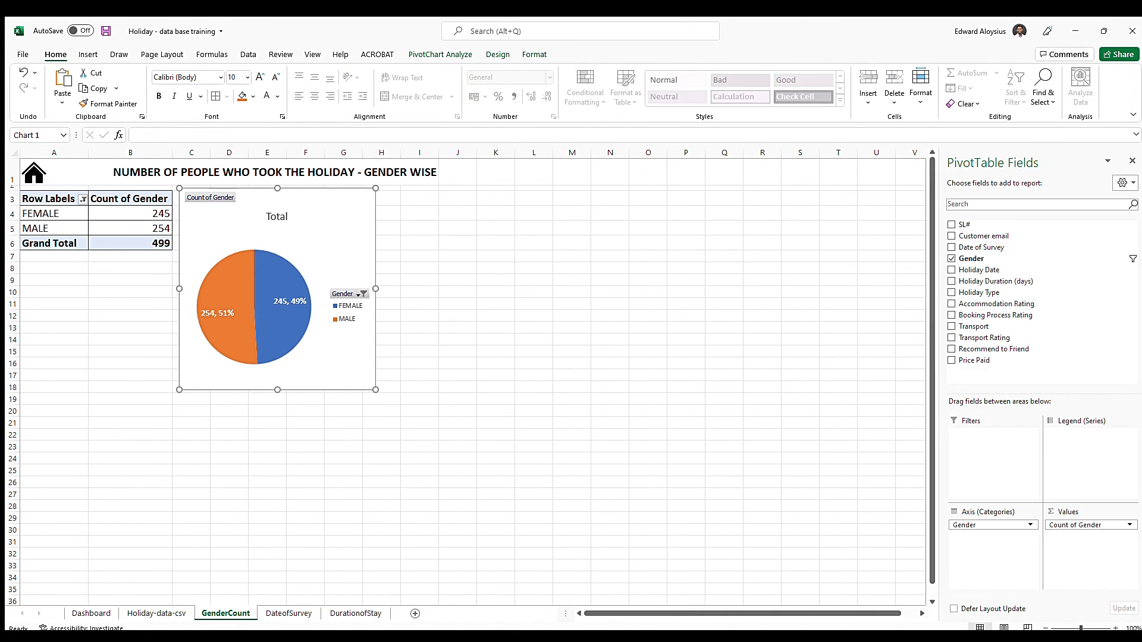
Compare the gender pie charts on Dashboard and GenderCount, and select the Gender Count chart on the Dashboard sheet
click(91, 613)
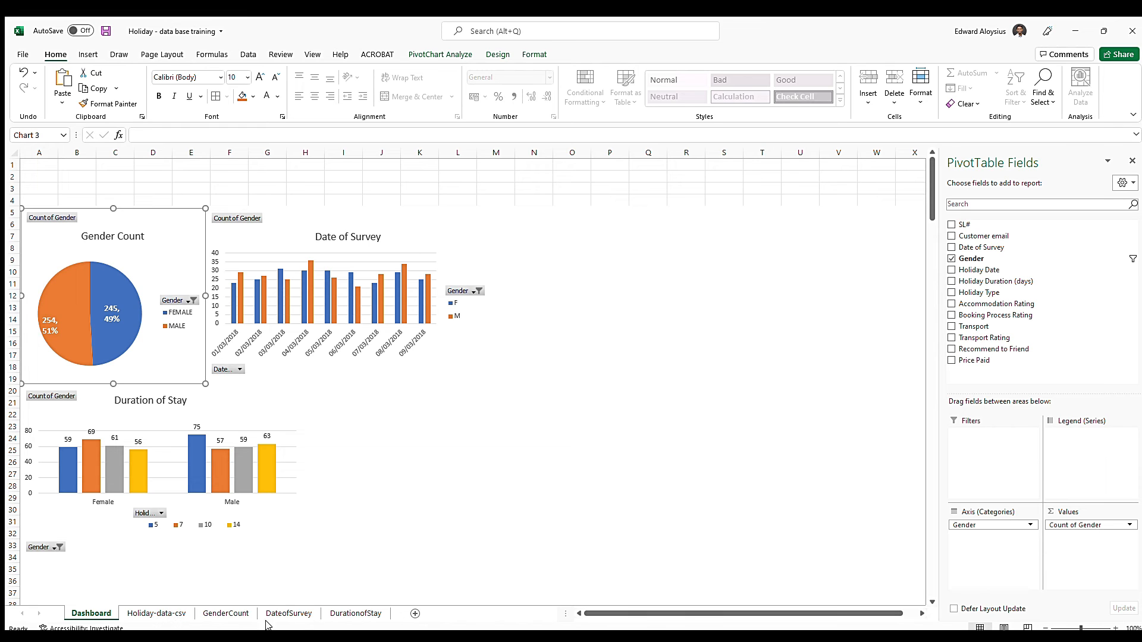
click(235, 616)
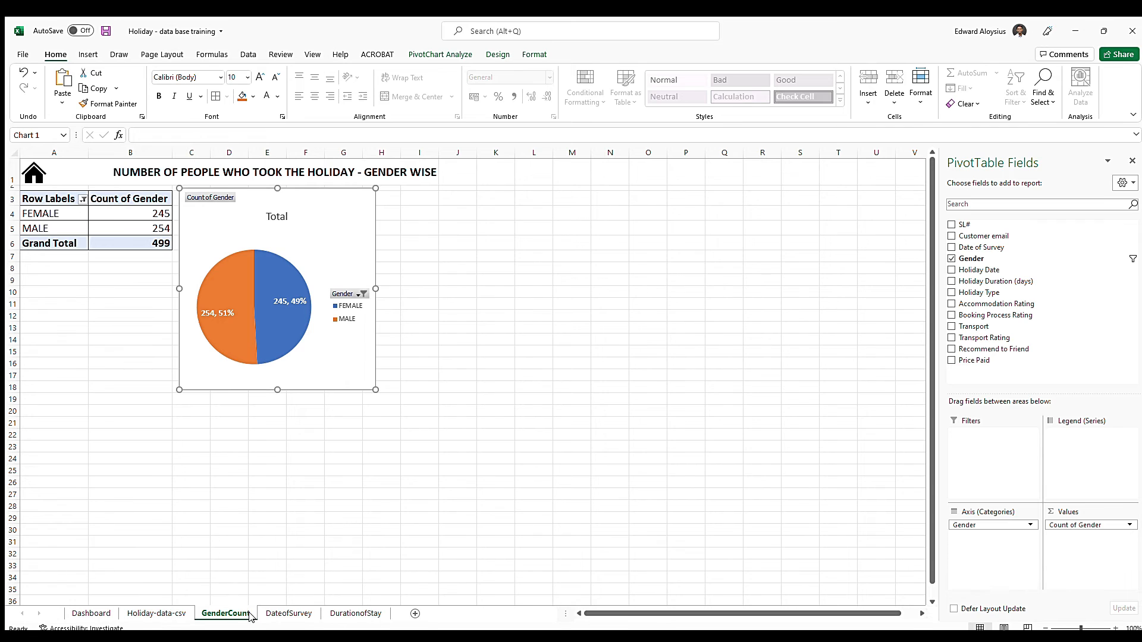
click(96, 613)
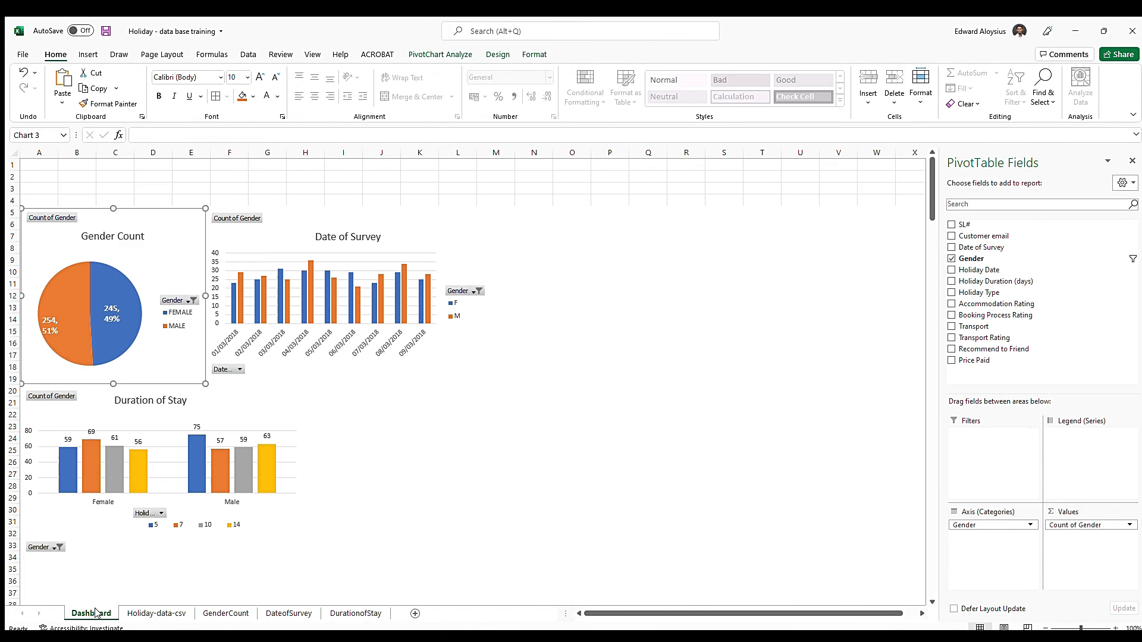
click(96, 273)
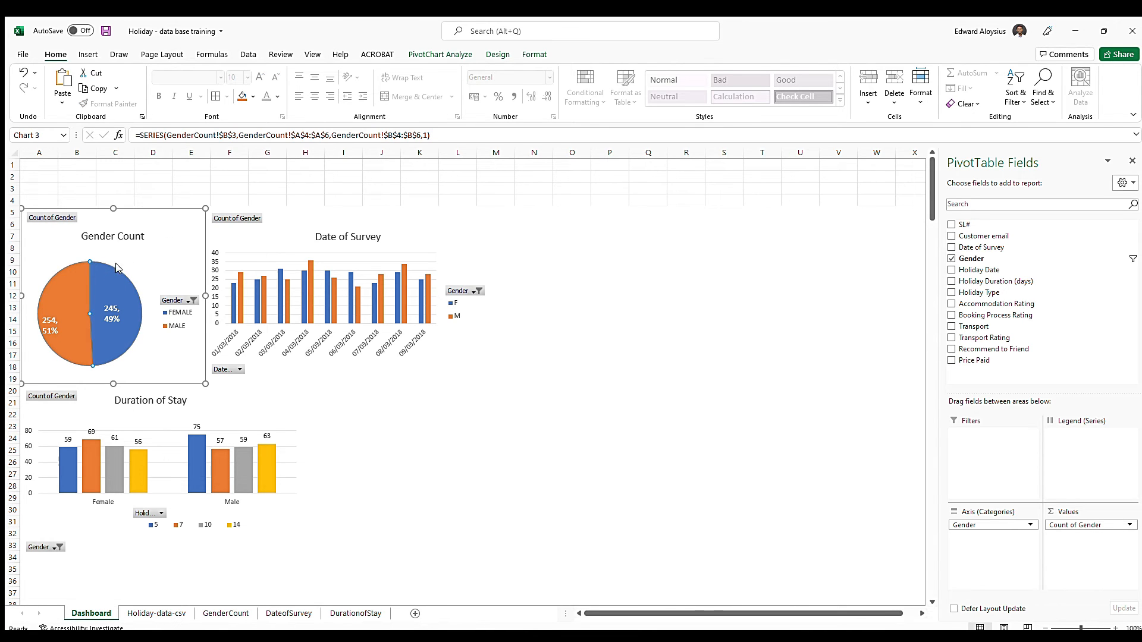
click(187, 224)
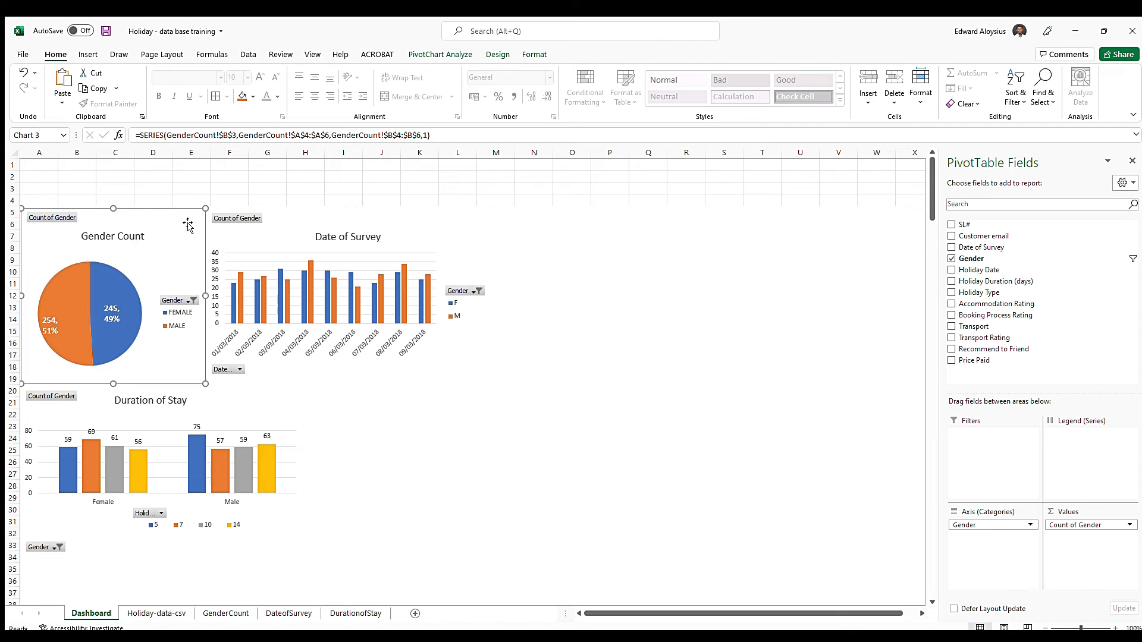
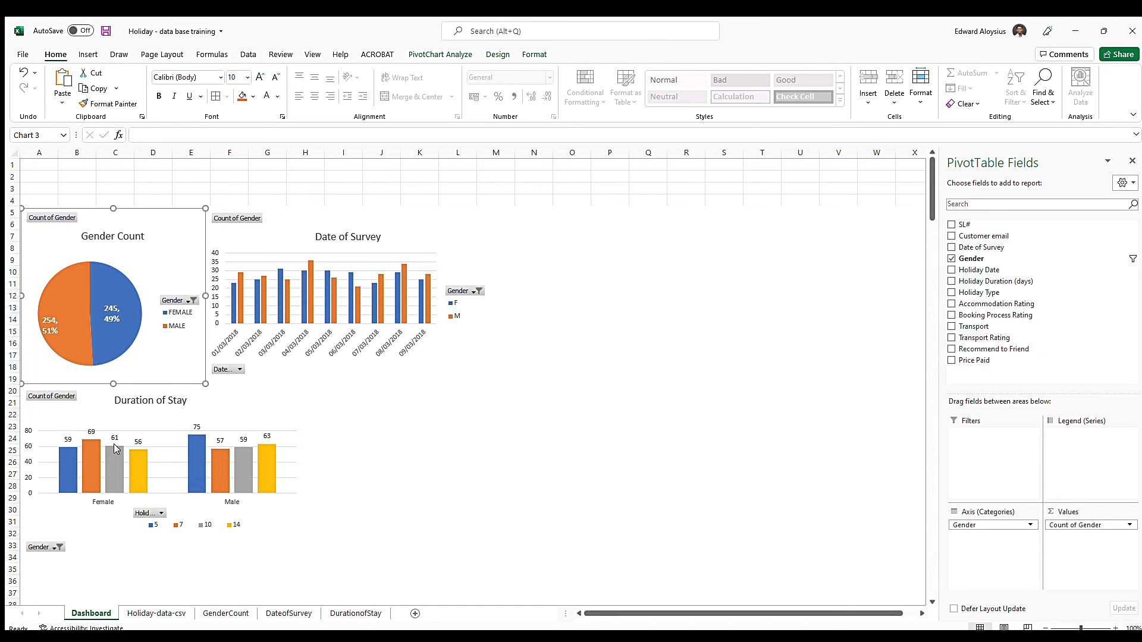
Draw a rounded rectangle about 3.1 cm by 0.79 cm in the Gender Count chart's lower corner, labelled "Click for Details"
click(86, 54)
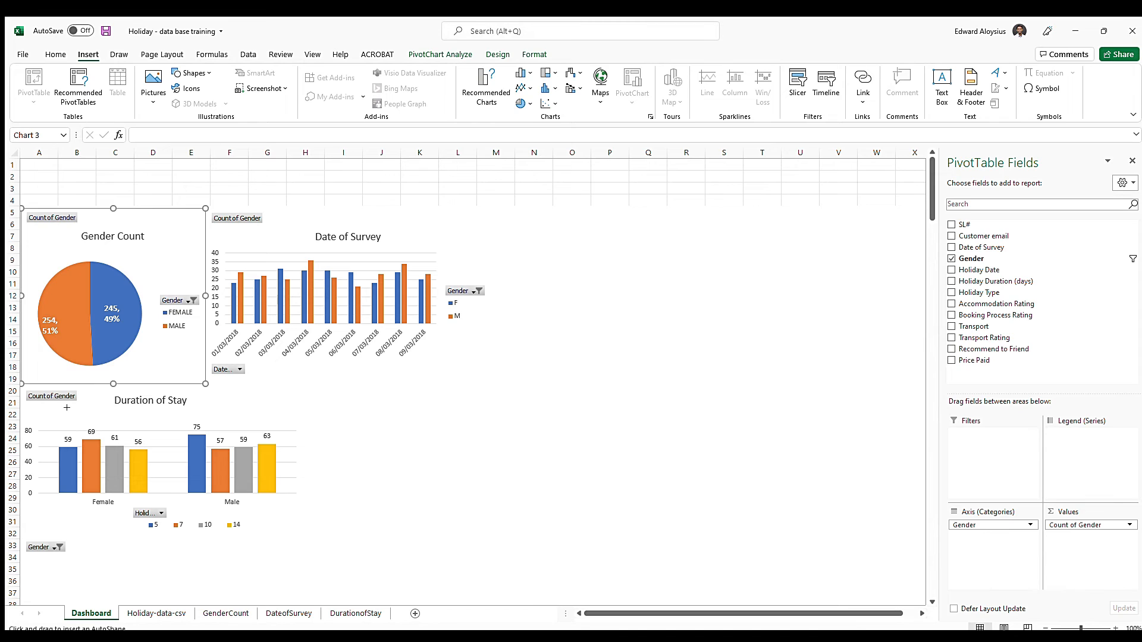
drag(128, 360, 202, 383)
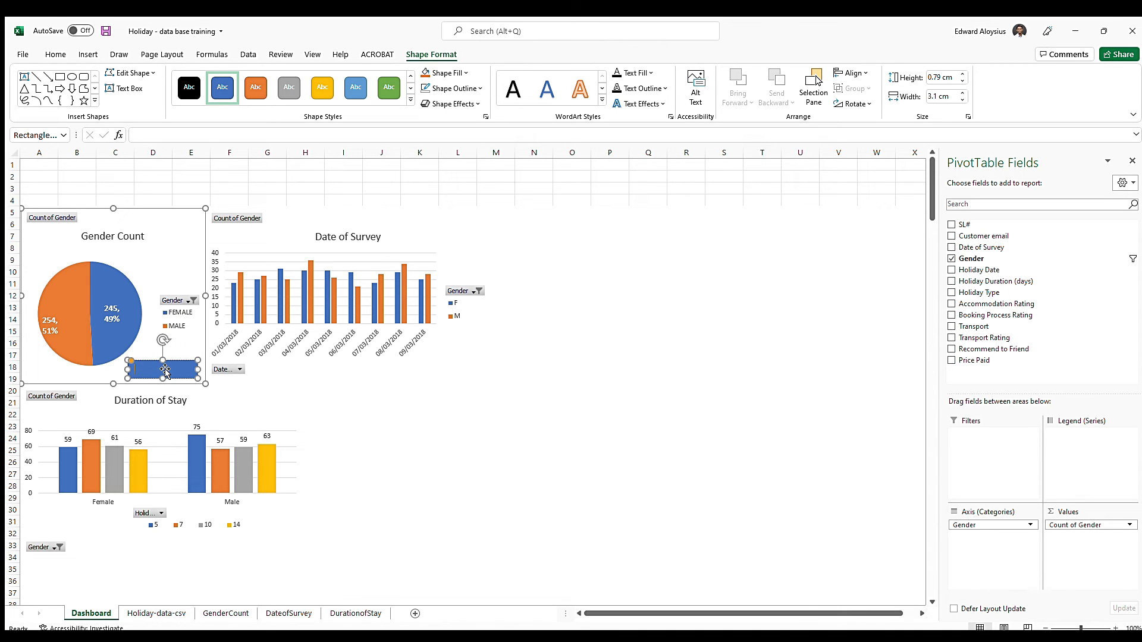
text(k for)
Center the text horizontally on the Click for Details button and make it bold
click(178, 369)
click(60, 54)
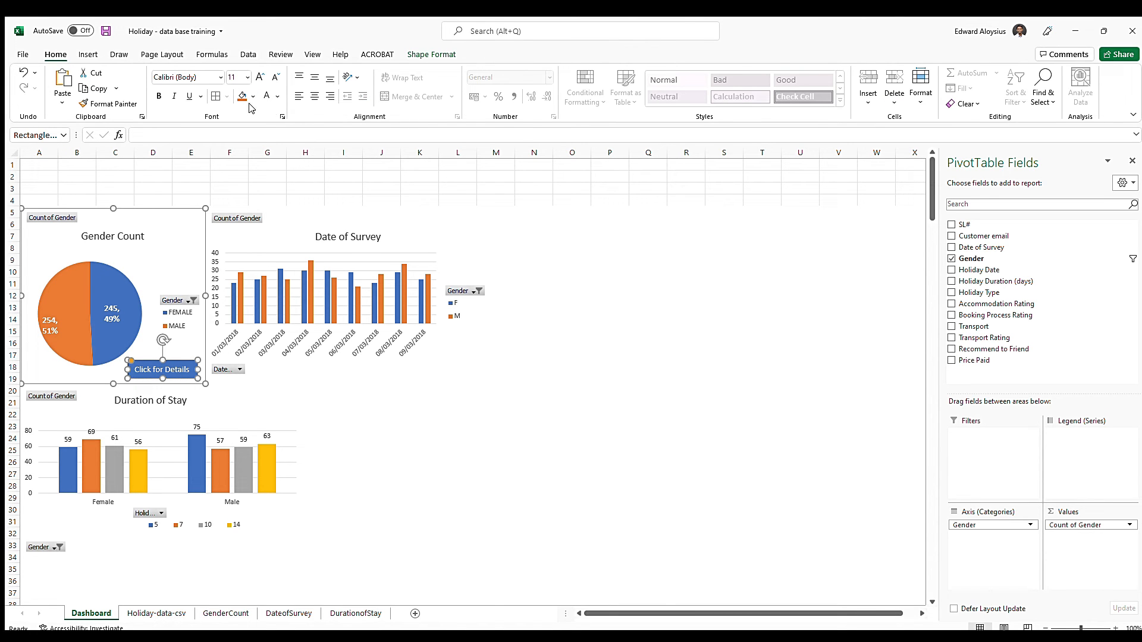
click(315, 95)
key(ctrl+b)
click(467, 177)
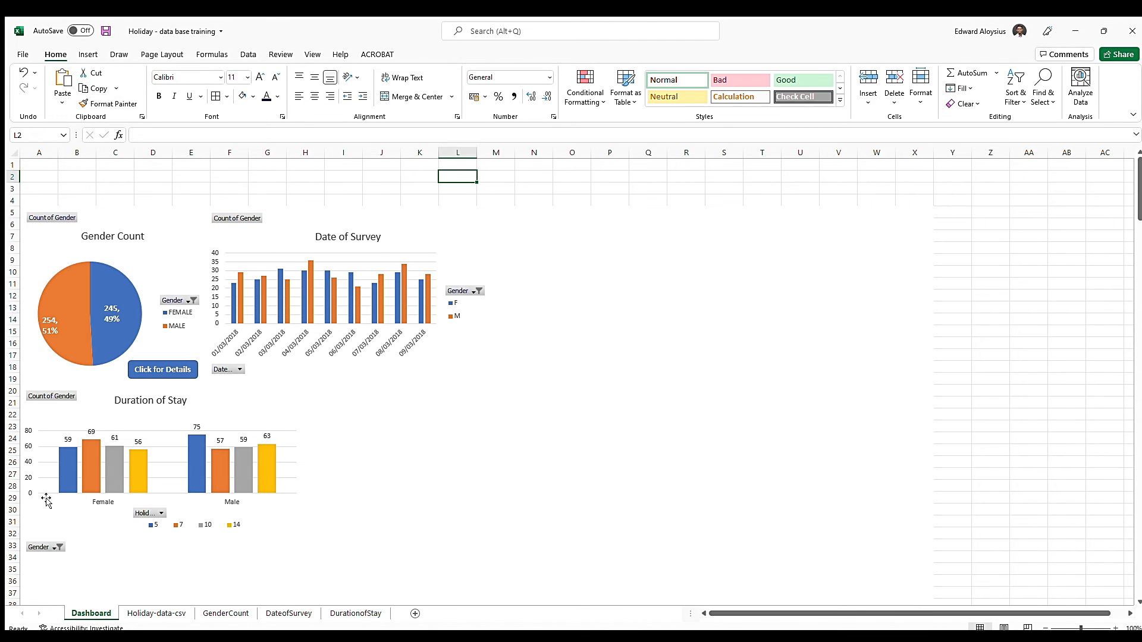
Copy the Click for Details button into the Date of Survey chart and place the copy below the date axis
click(169, 368)
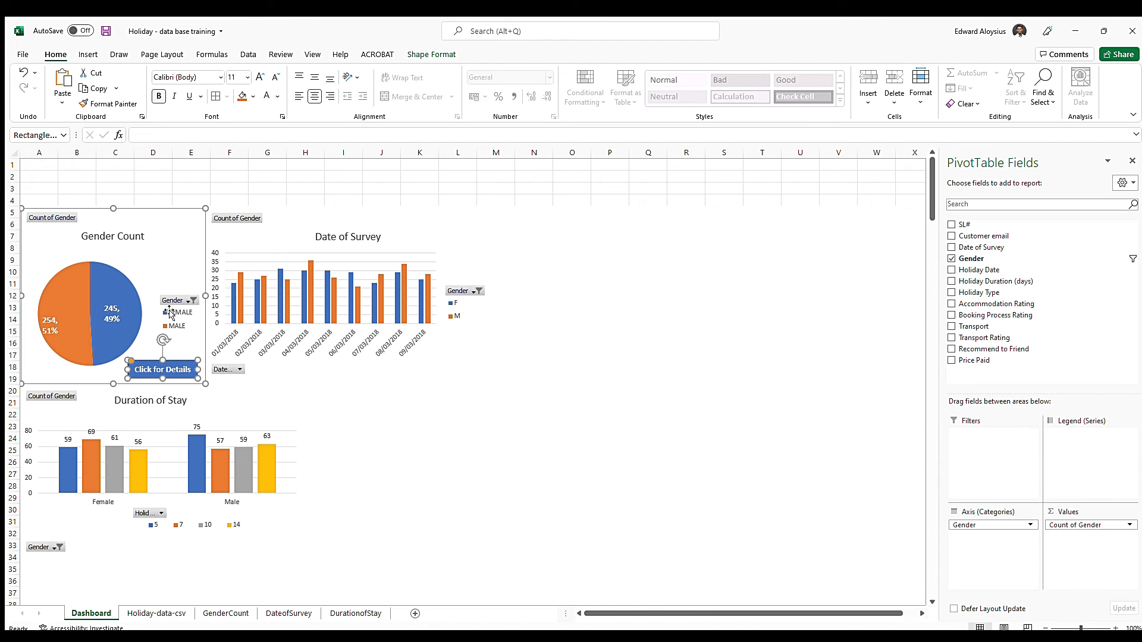
click(345, 176)
click(173, 363)
click(343, 390)
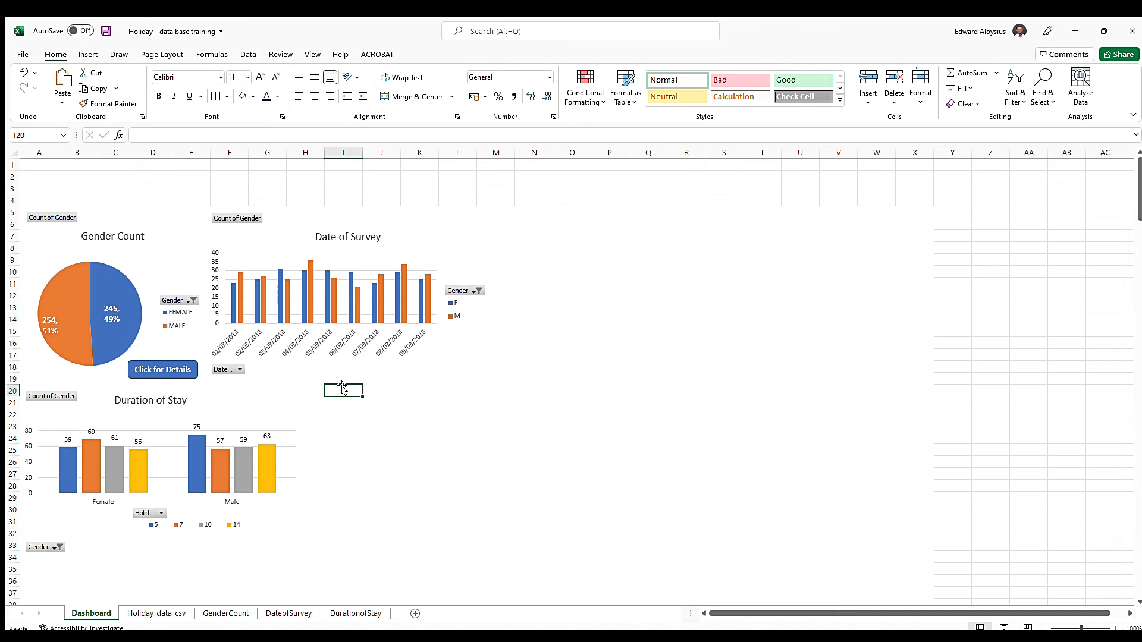
click(305, 377)
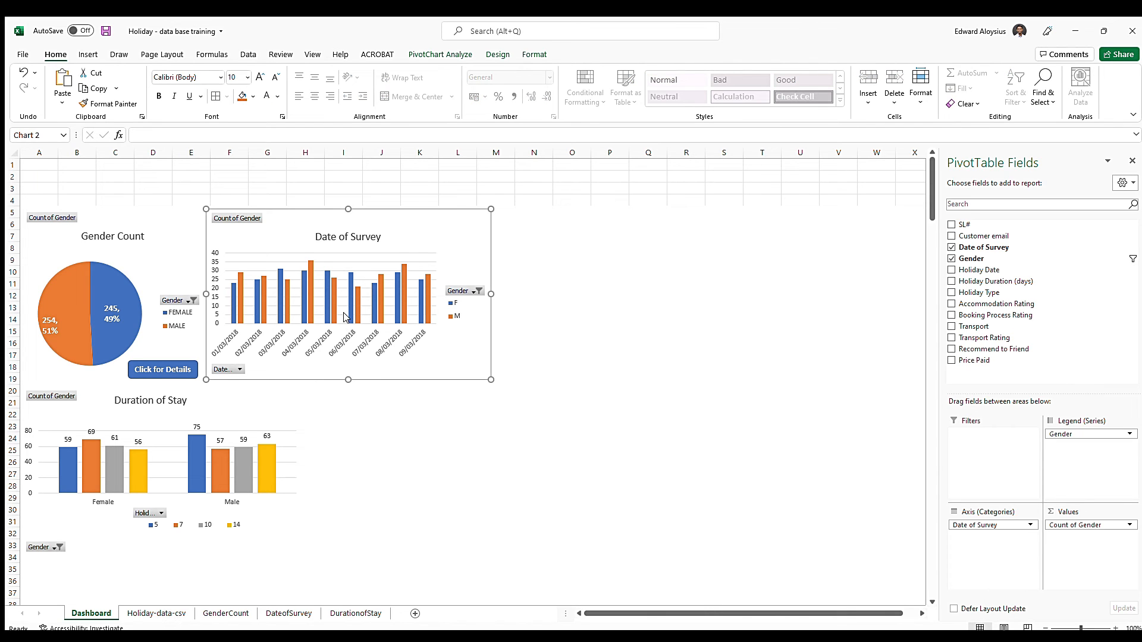
key(ctrl+v)
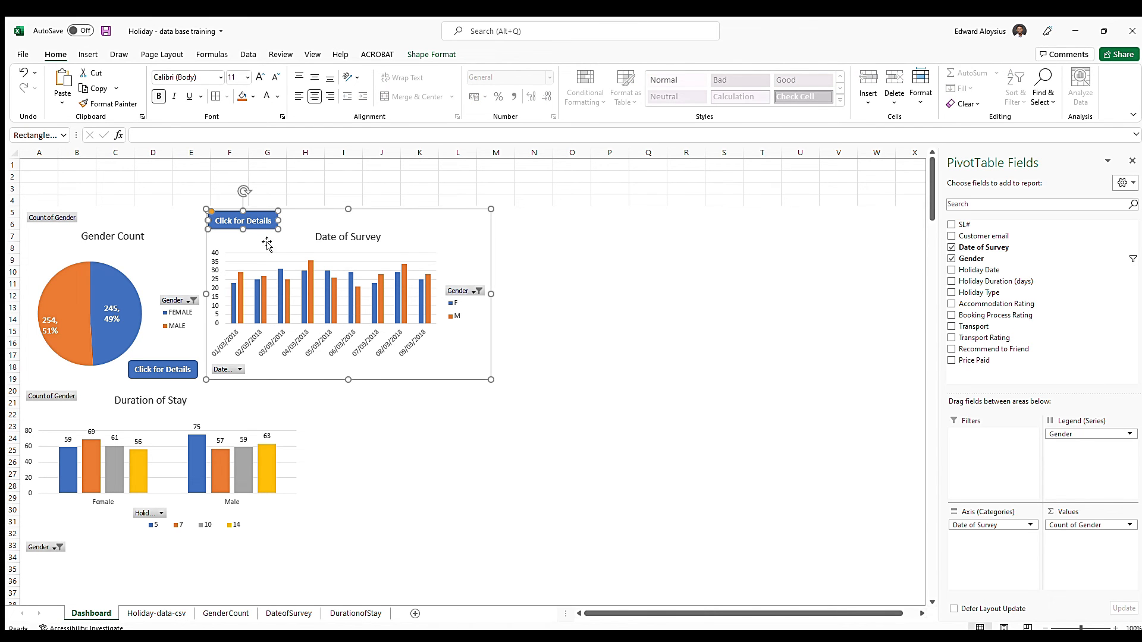
drag(261, 213, 426, 398)
click(645, 334)
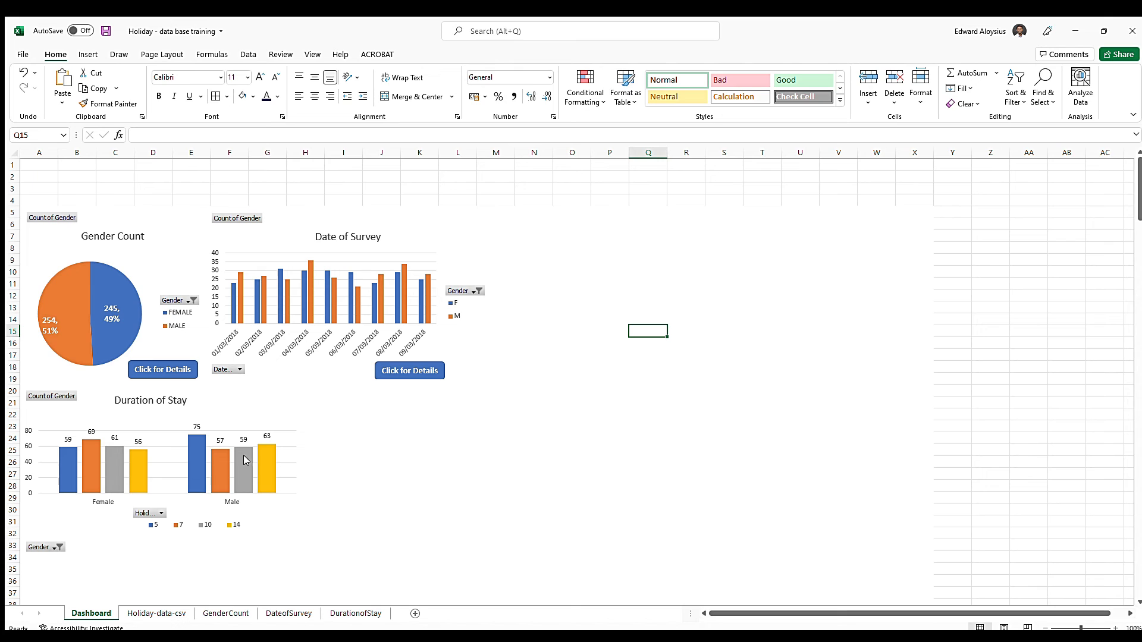
Paste a Click for Details button into the Duration of Stay chart and place it along the chart's lower edge
click(78, 526)
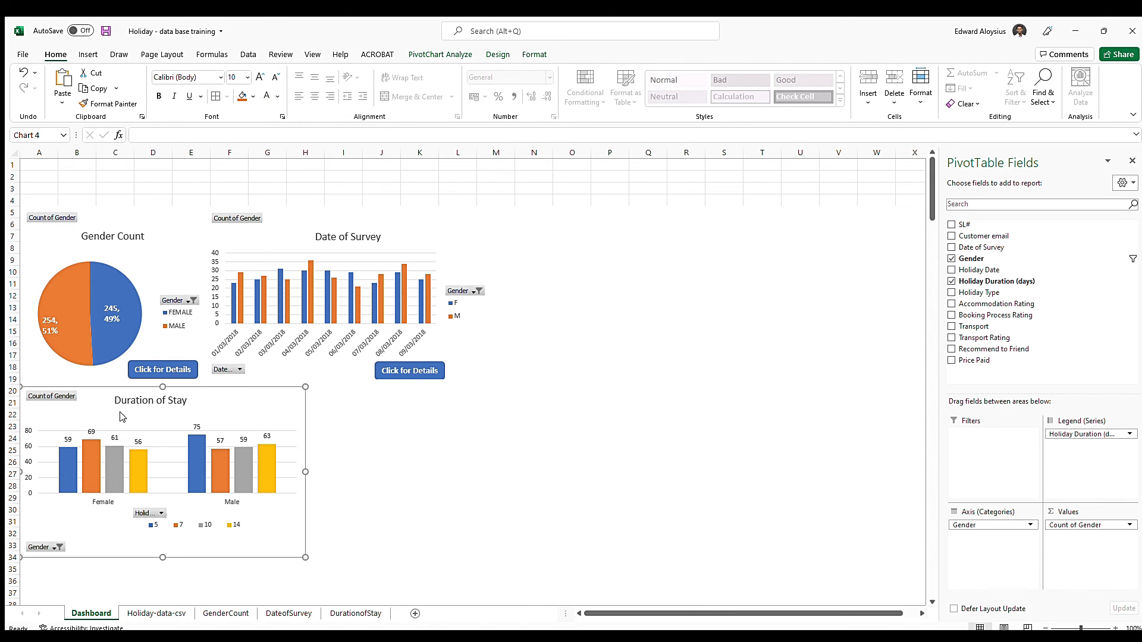
key(ctrl+v)
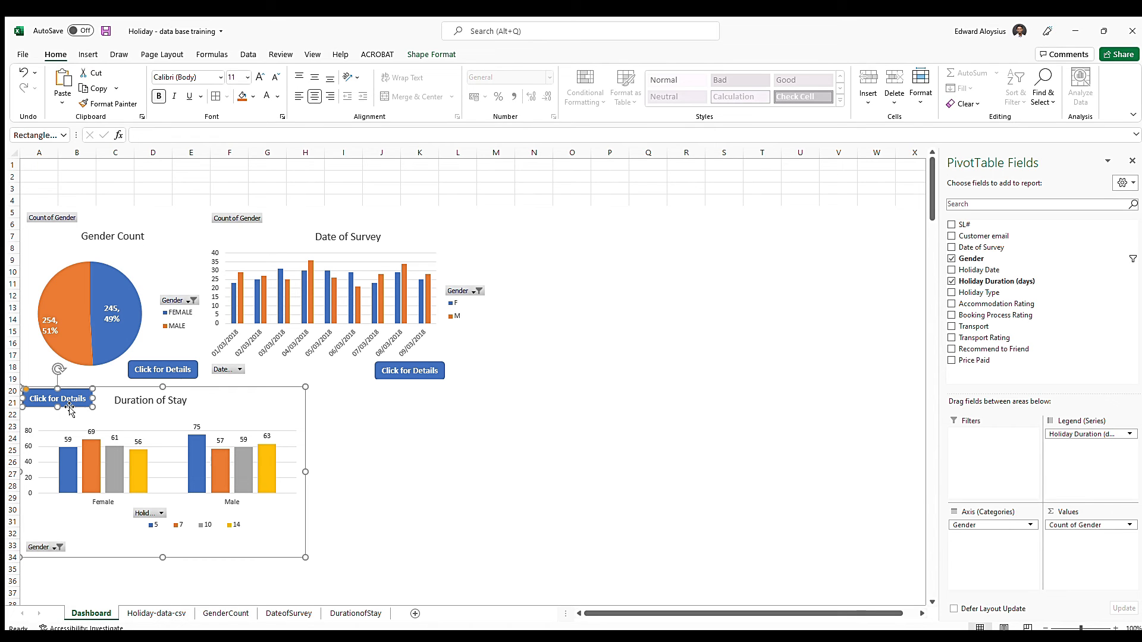
drag(81, 399, 187, 560)
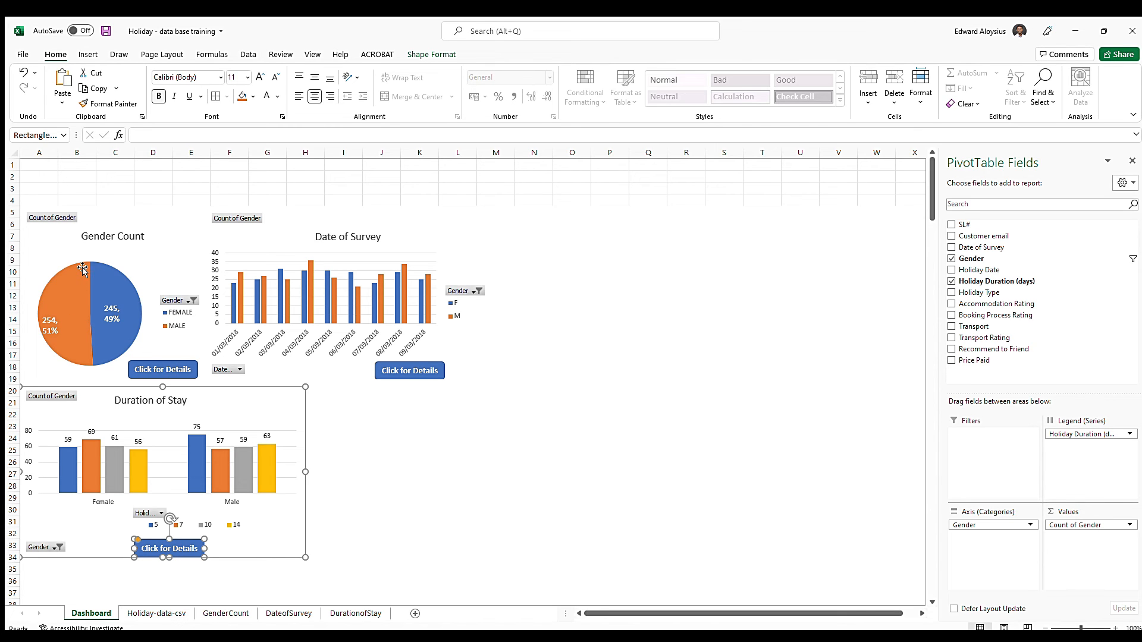
drag(199, 553, 265, 561)
click(265, 559)
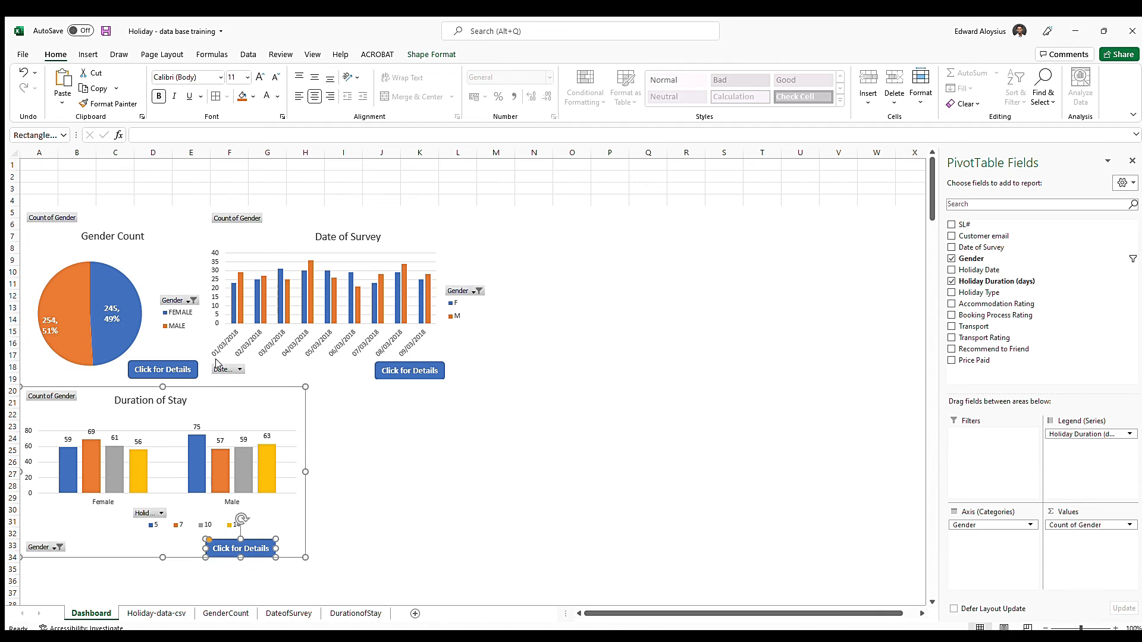
Shift the Click for Details buttons of the Date of Survey and Duration of Stay charts slightly to the right
drag(403, 365, 423, 365)
click(165, 550)
drag(225, 543, 251, 545)
click(370, 497)
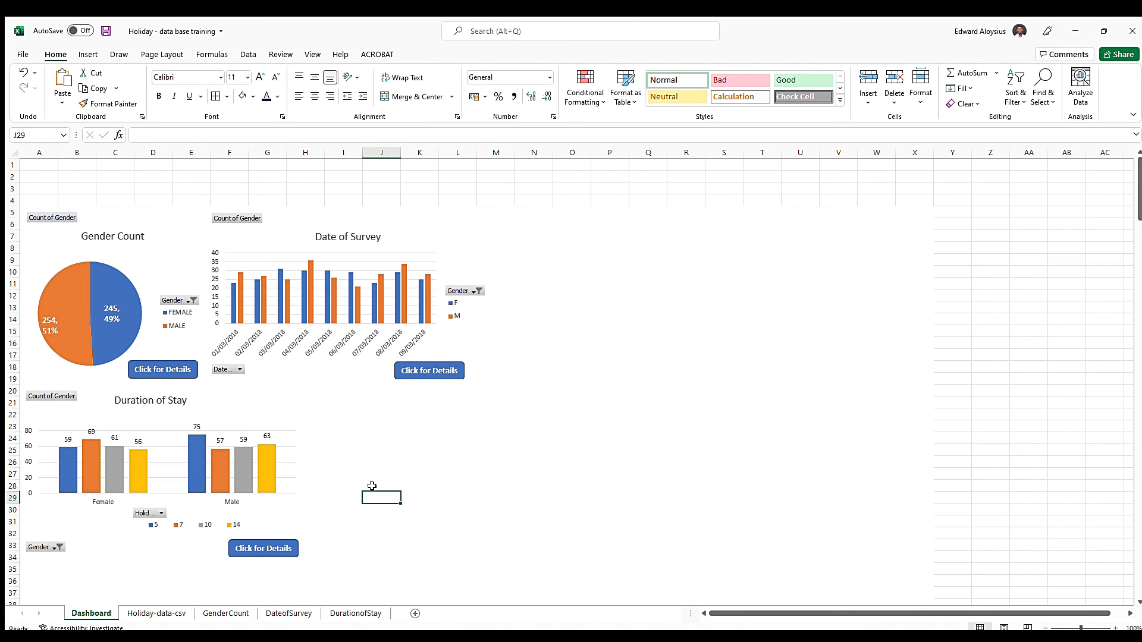
Hyperlink the Gender Count chart's Click for Details button to the GenderCount sheet
click(157, 366)
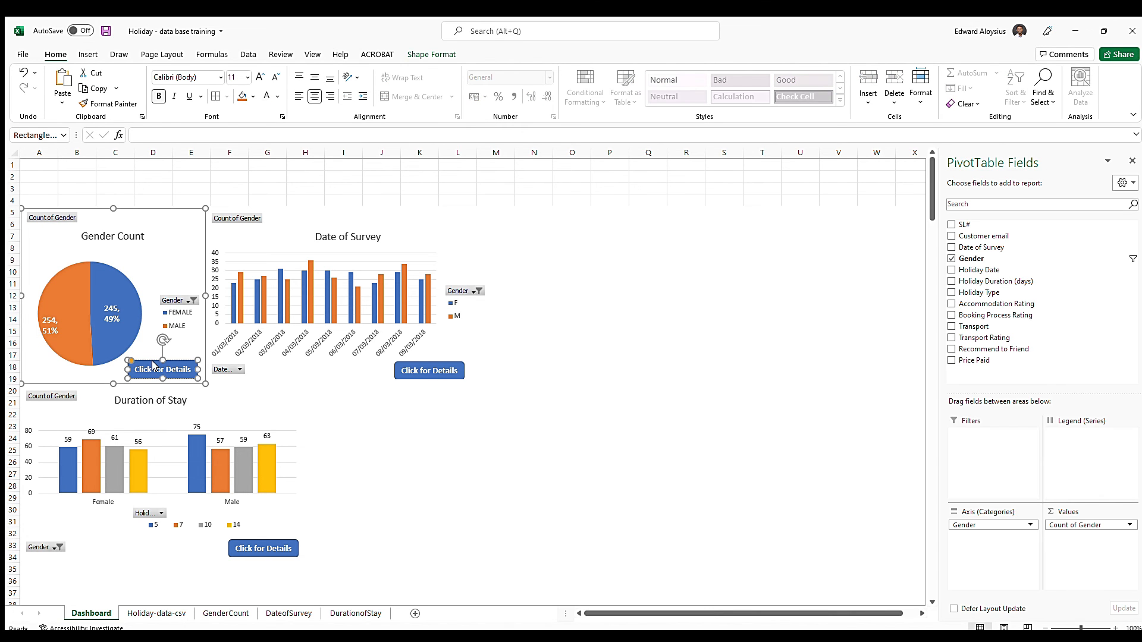
key(ctrl+k)
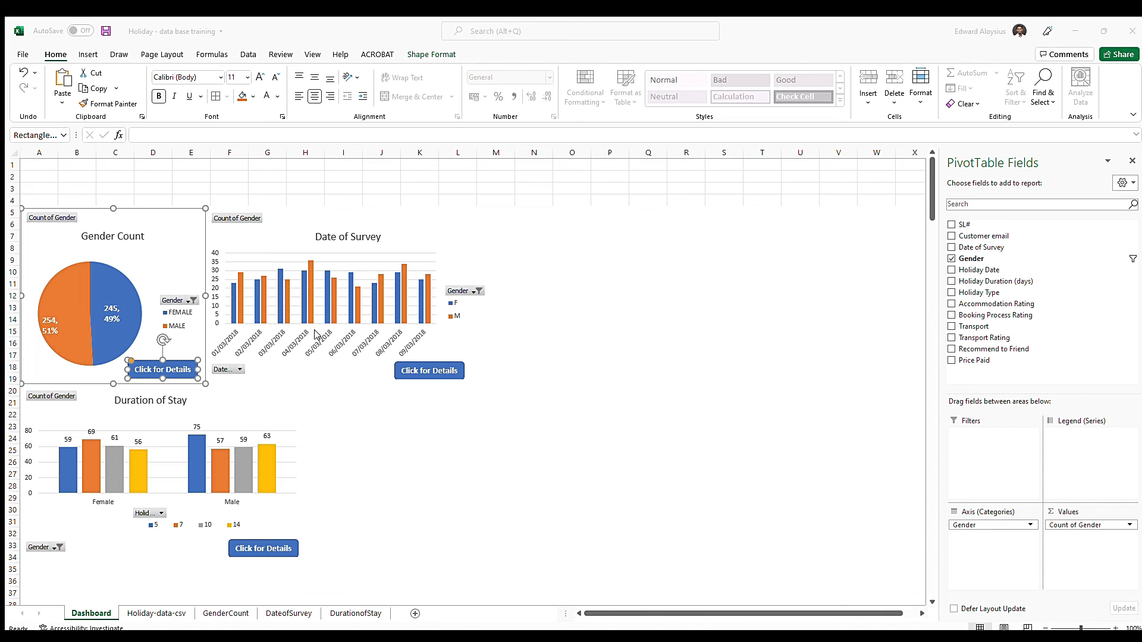
click(535, 425)
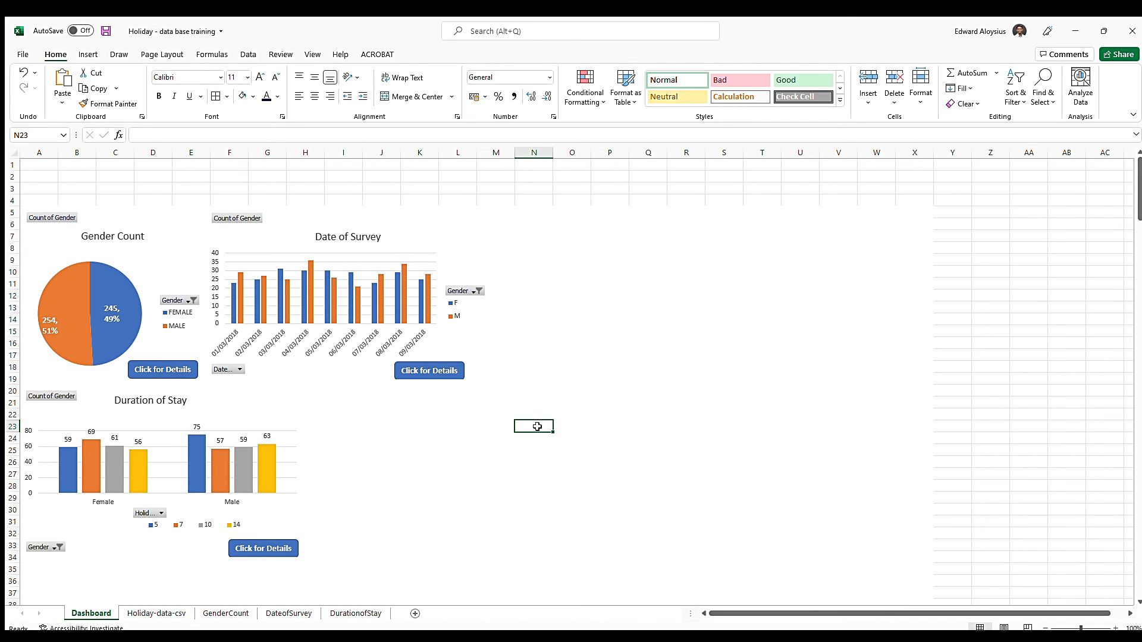
Hyperlink the Date of Survey and Duration of Stay charts' Click for Details buttons to the DateofSurvey and DurationofStay sheets
click(423, 370)
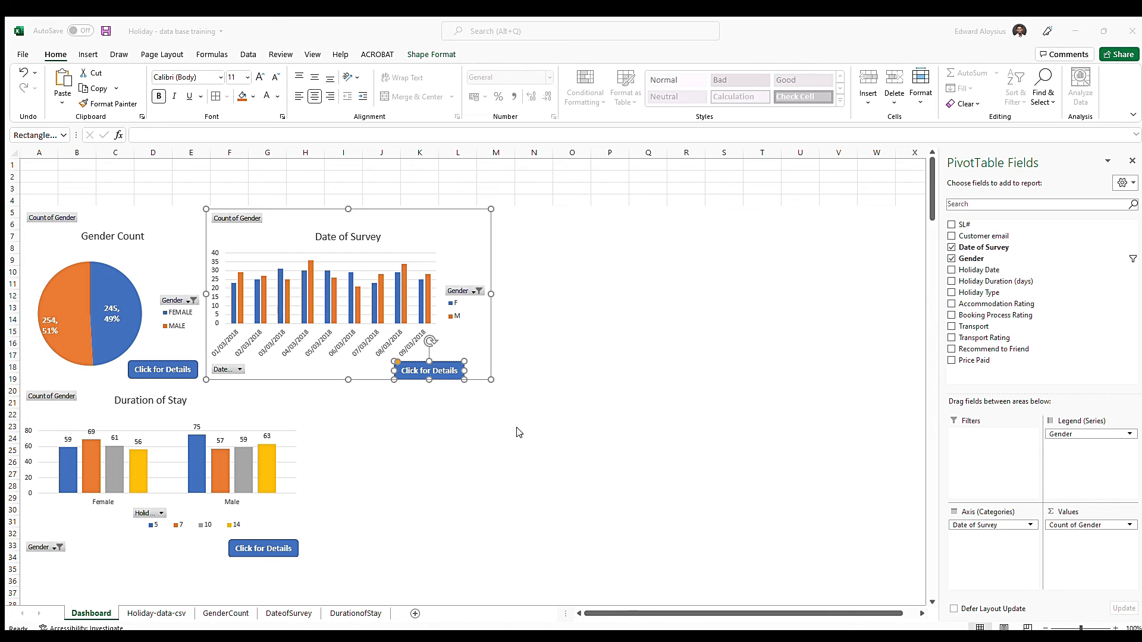
click(485, 461)
click(261, 548)
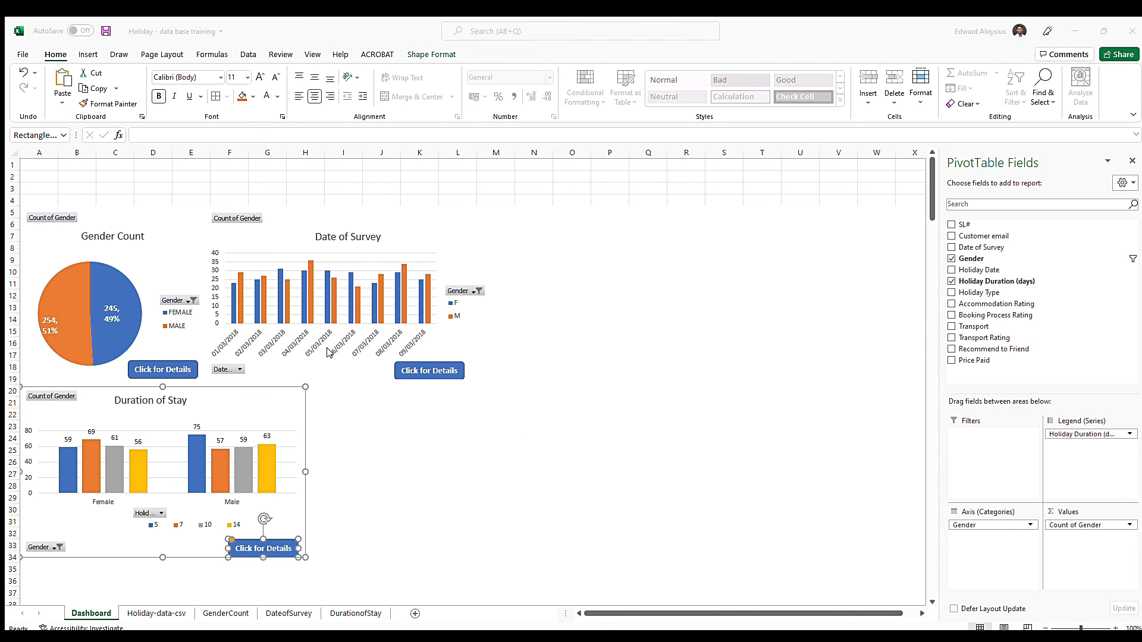
click(470, 556)
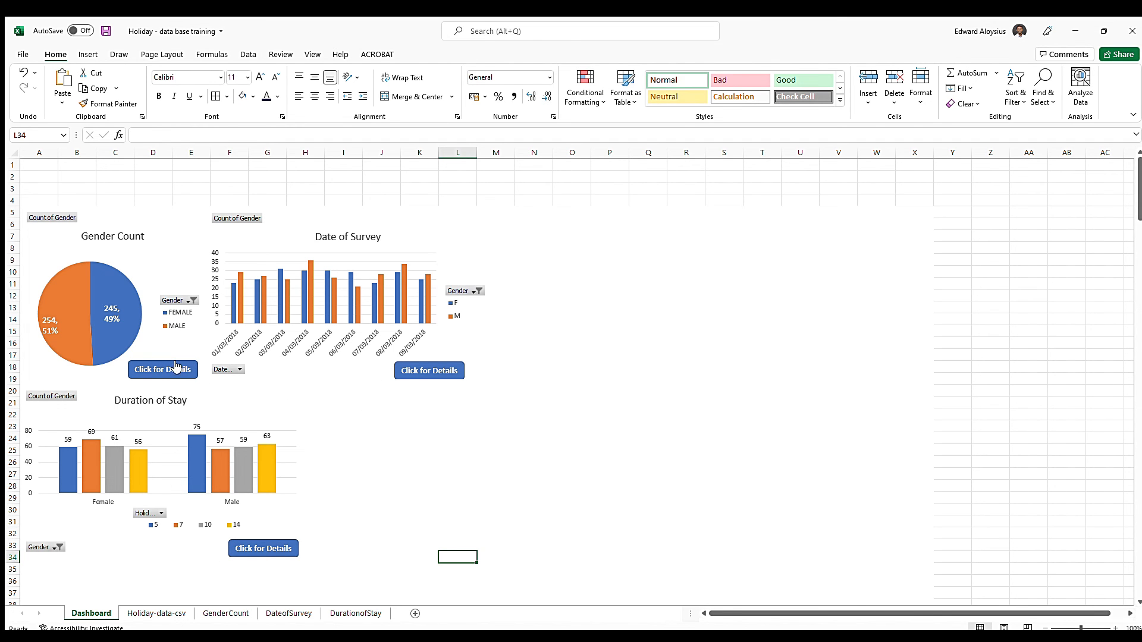
Test all three Click for Details links, returning to the Dashboard sheet through each sheet's home icon
click(157, 369)
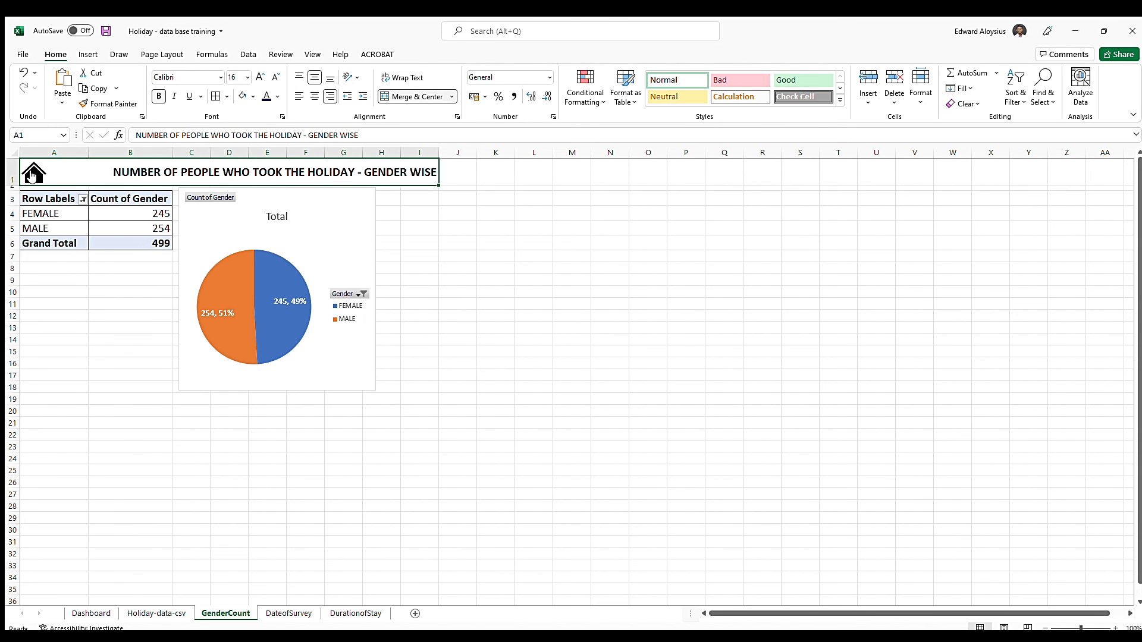
click(32, 174)
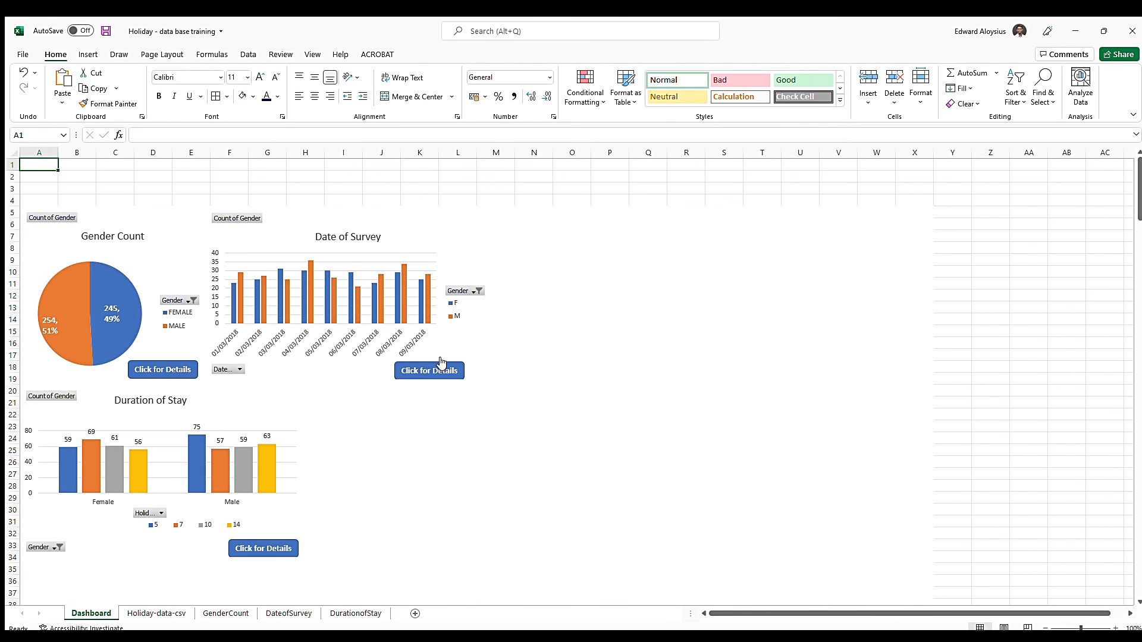
click(441, 363)
click(32, 177)
click(255, 550)
click(32, 174)
Enter the title "HOLIDAY DATABASE SURVEY" in merged and centered cells A1:X1 of a slightly taller row 1 on the Dashboard sheet
drag(12, 170, 915, 165)
click(395, 97)
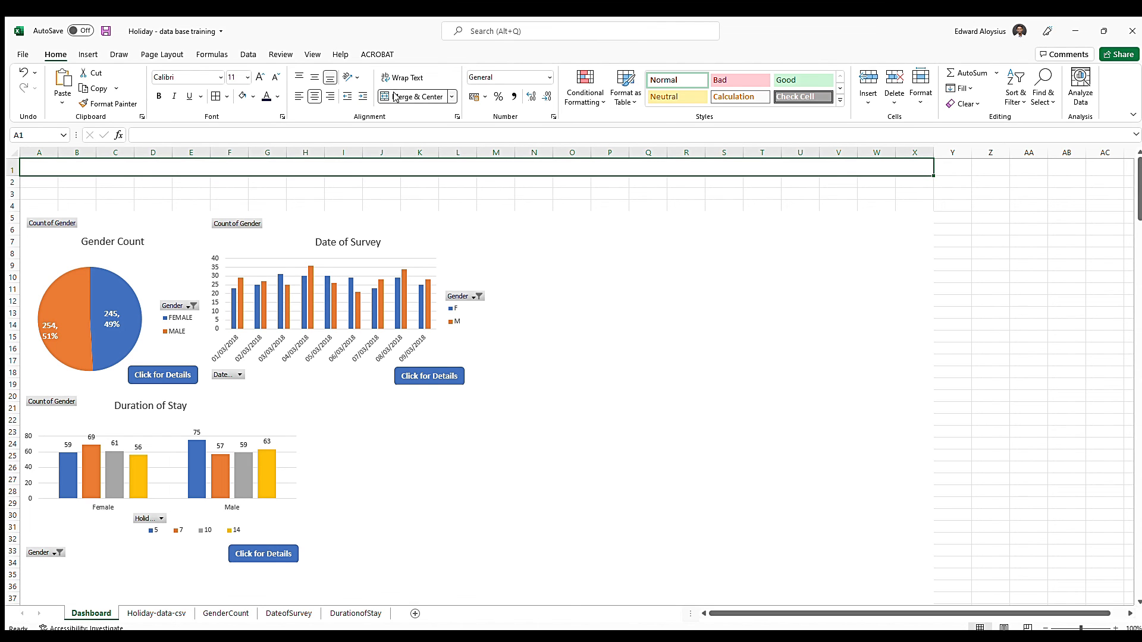
text(HOLIDAY DATABS)
key(BackSpace)
text(ASE)
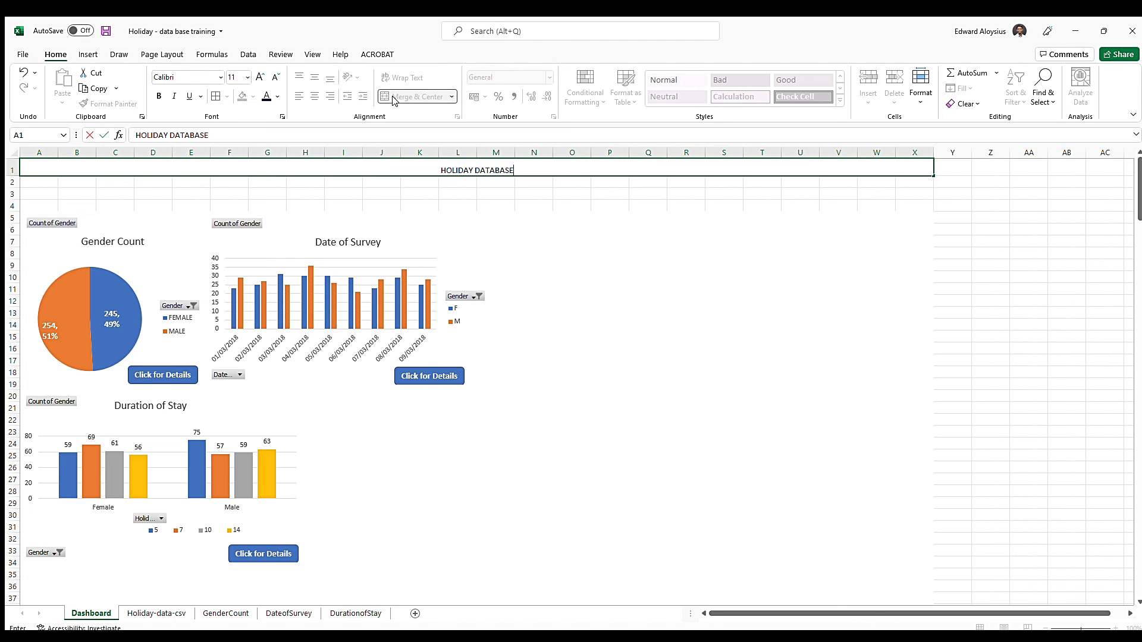
text( SURVEY)
key(Return)
Set the dashboard title's font size to 20 and align it vertically in the middle of its cell
click(531, 164)
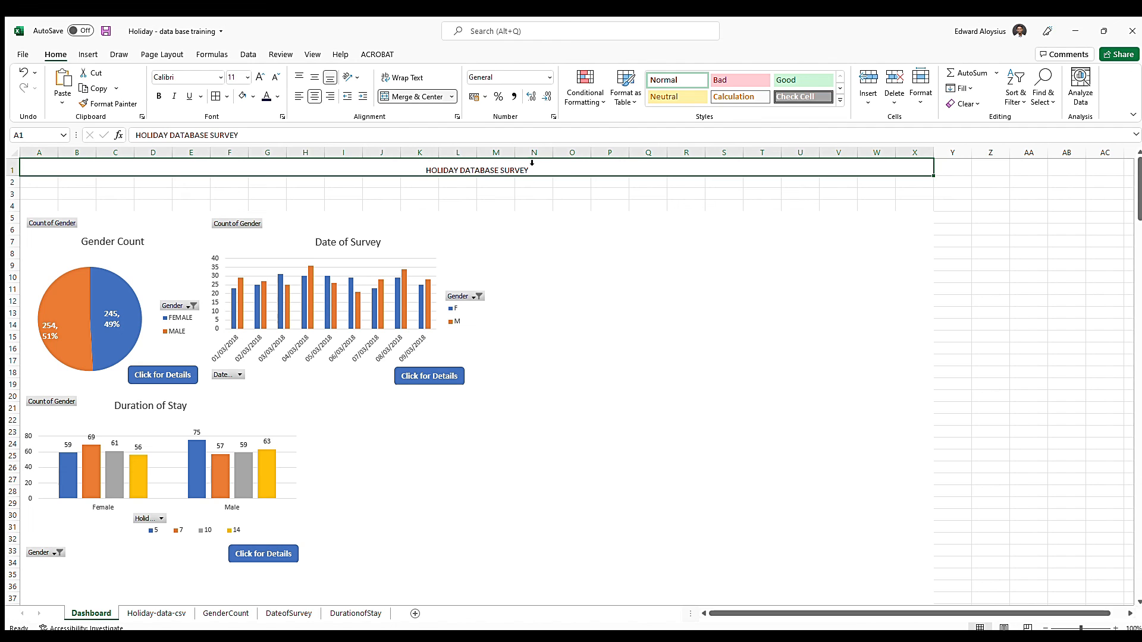
click(260, 78)
click(260, 77)
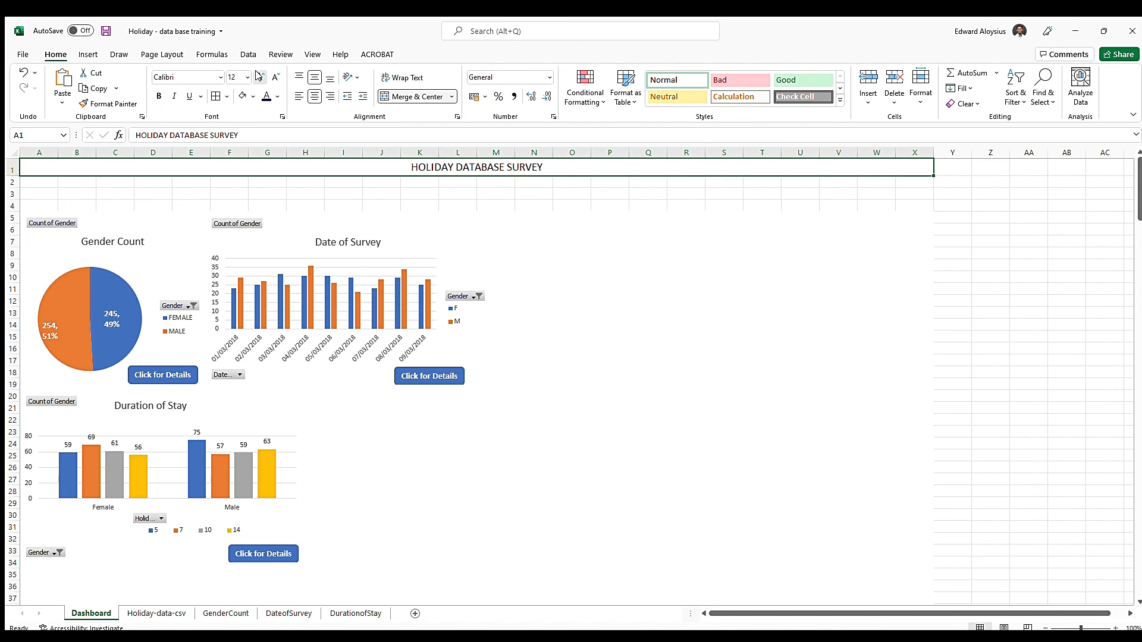
click(260, 78)
click(260, 77)
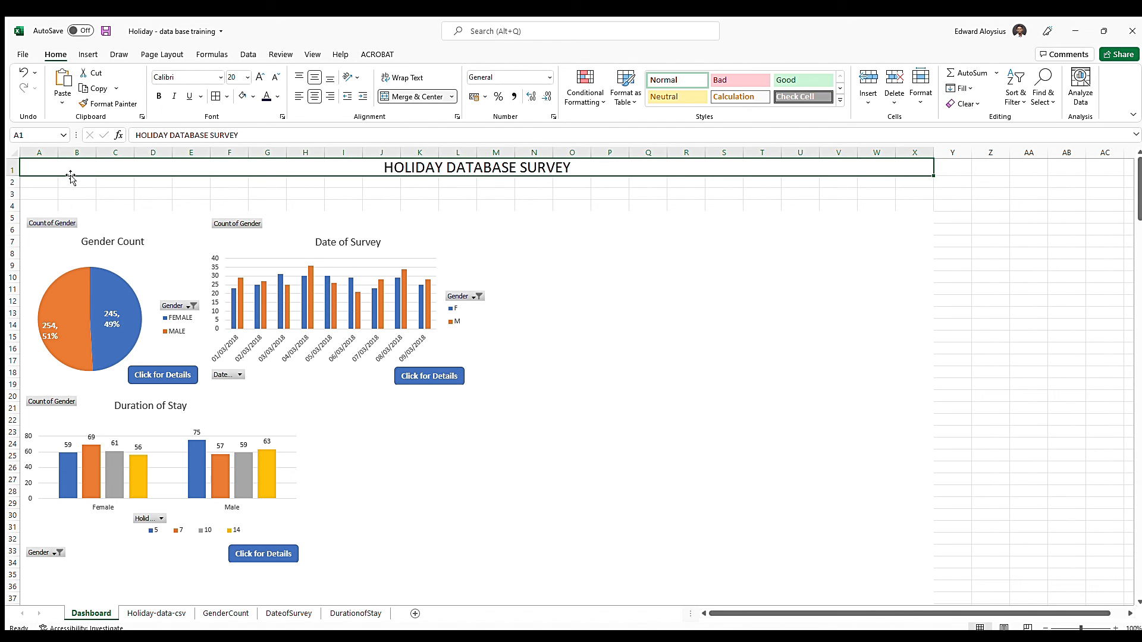
Enter the labels "NAME:" in A2 and "SCHOOL:" in A3 below the dashboard title
click(41, 184)
text(name)
key(BackSpace)
key(BackSpace)
key(BackSpace)
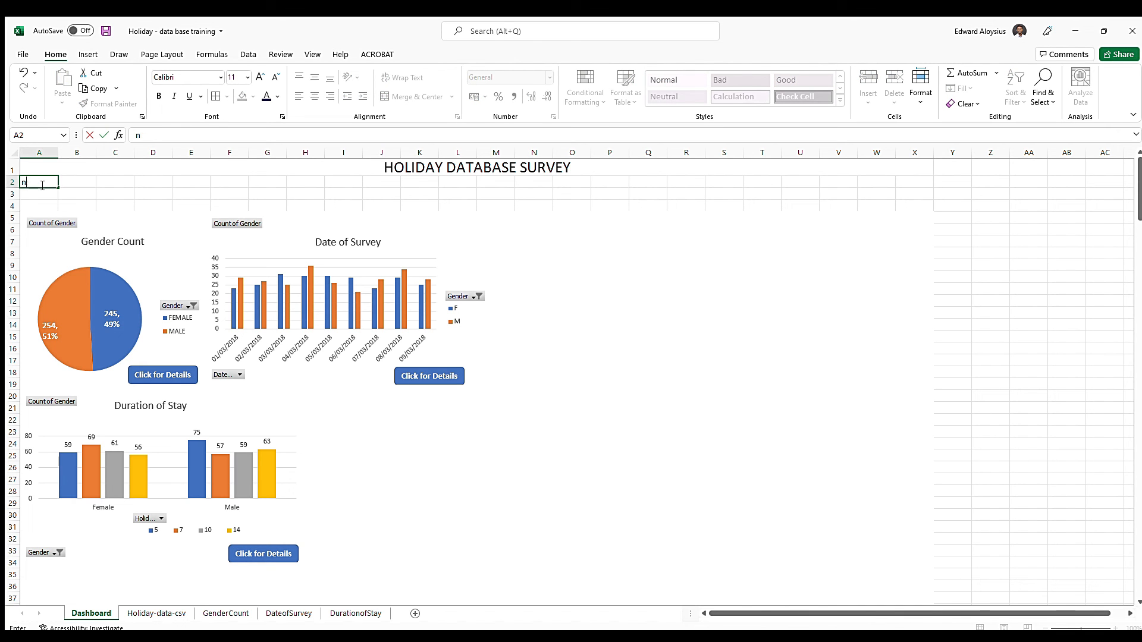
text(AME)
key(Return)
text(G)
text(SCHOOL:)
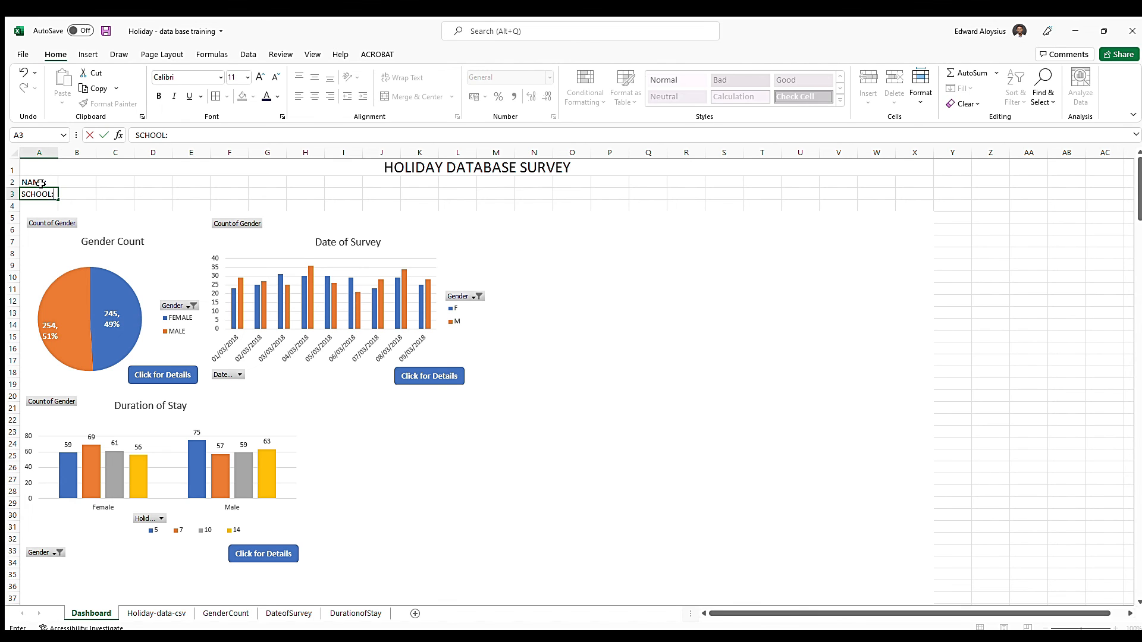
Enter the label "GRADE:" in cell K2, on the same row as the NAME label
key(Tab)
key(Up)
key(Right)
key(Right)
key(Right)
key(Right)
key(Right)
key(Right)
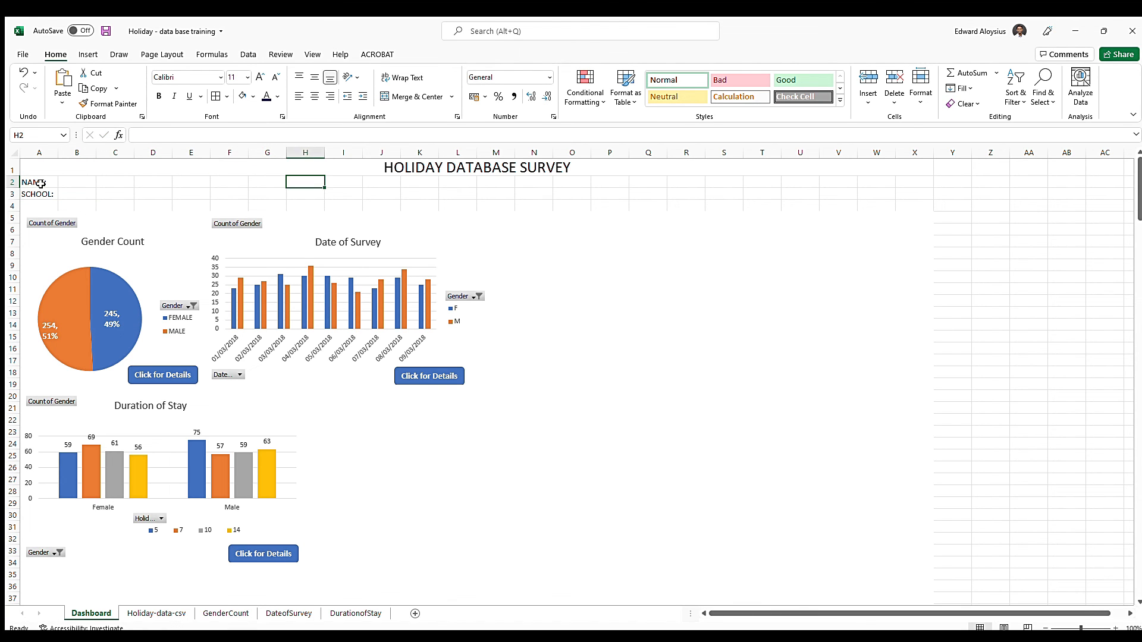
key(Right)
key(Right)
key(Right)
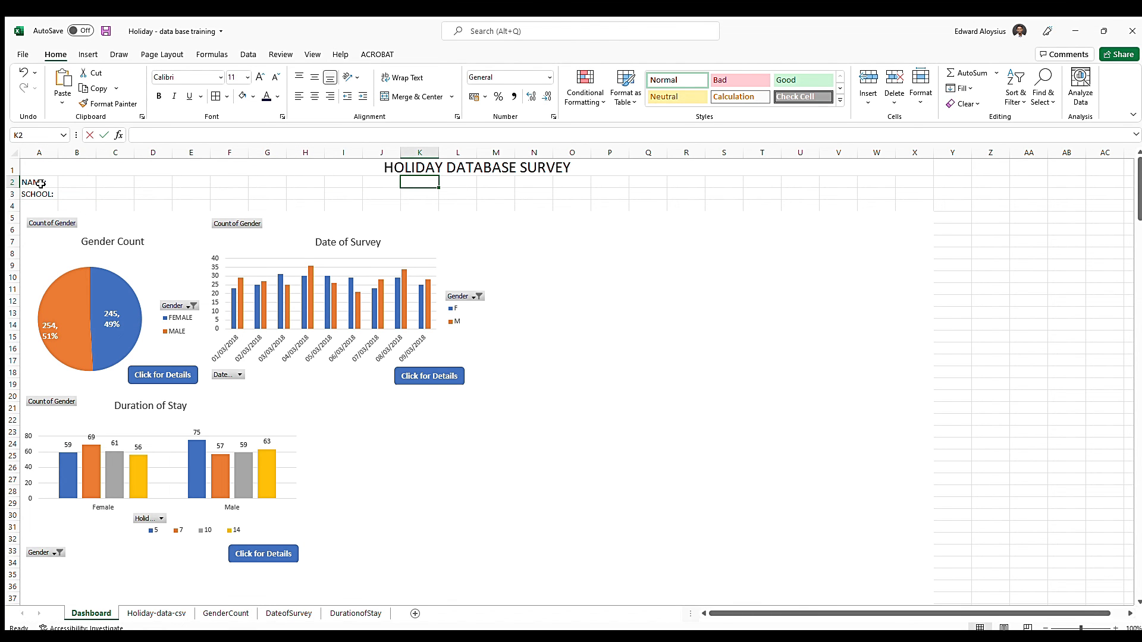
text(GRADE)
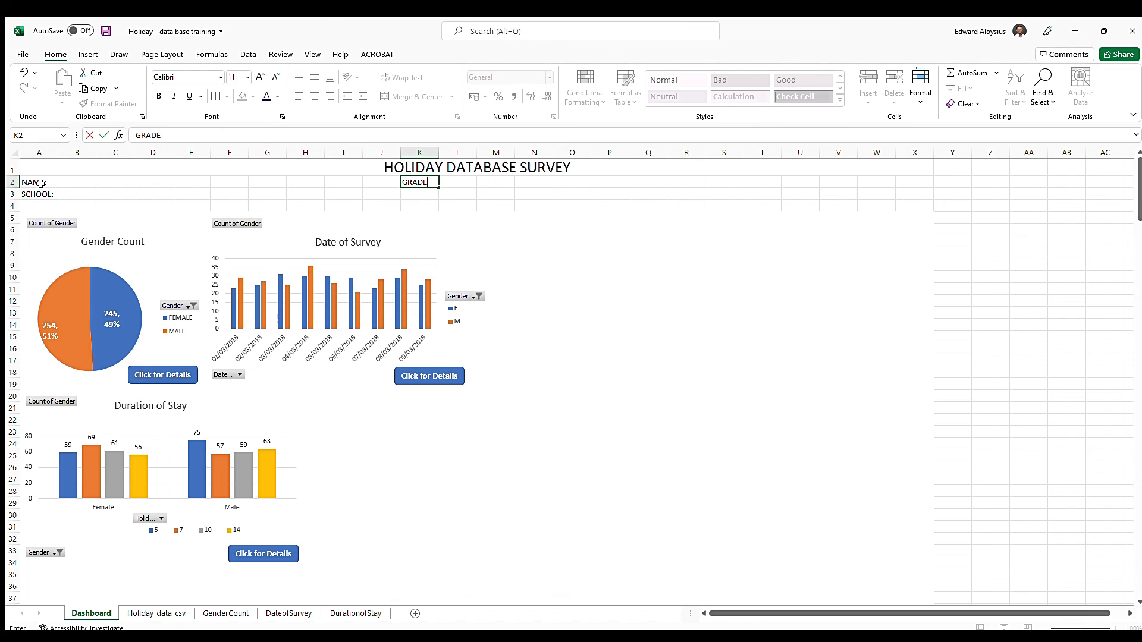
key(Return)
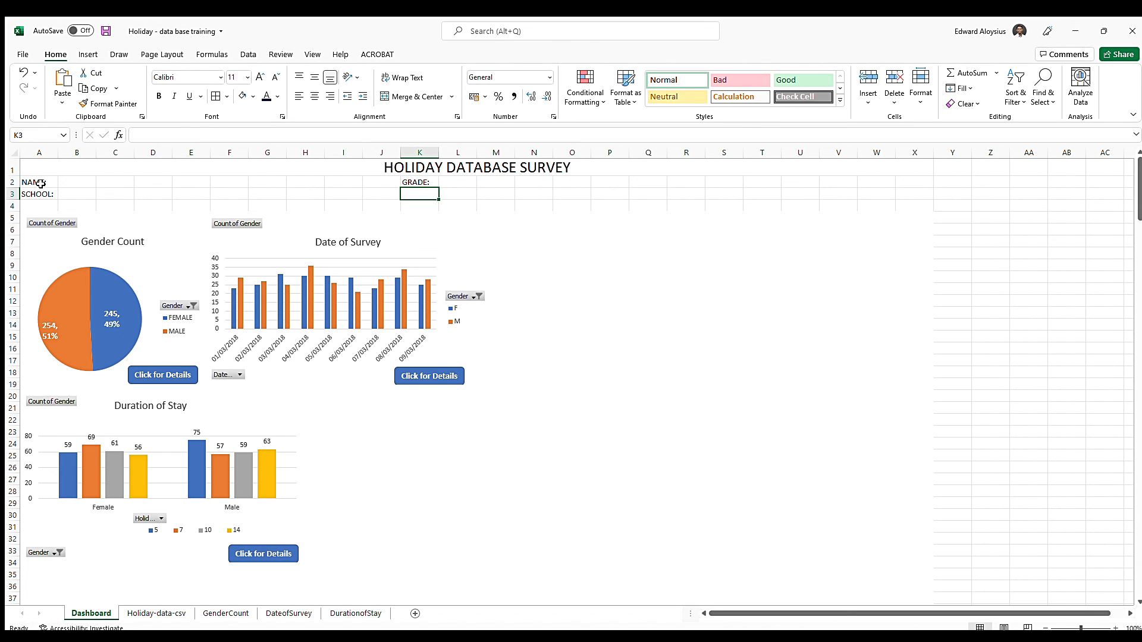
Merge and center cells B2:J2 beside the NAME label and add a bottom border as its fill-in line
key(Left)
key(Left)
key(Left)
key(Left)
key(Left)
key(Left)
key(Left)
key(Left)
key(Up)
key(Left)
key(shift+Right)
key(shift+Right)
key(shift+Right)
key(shift+Right)
key(shift+Right)
key(shift+Right)
key(shift+Right)
key(shift+Right)
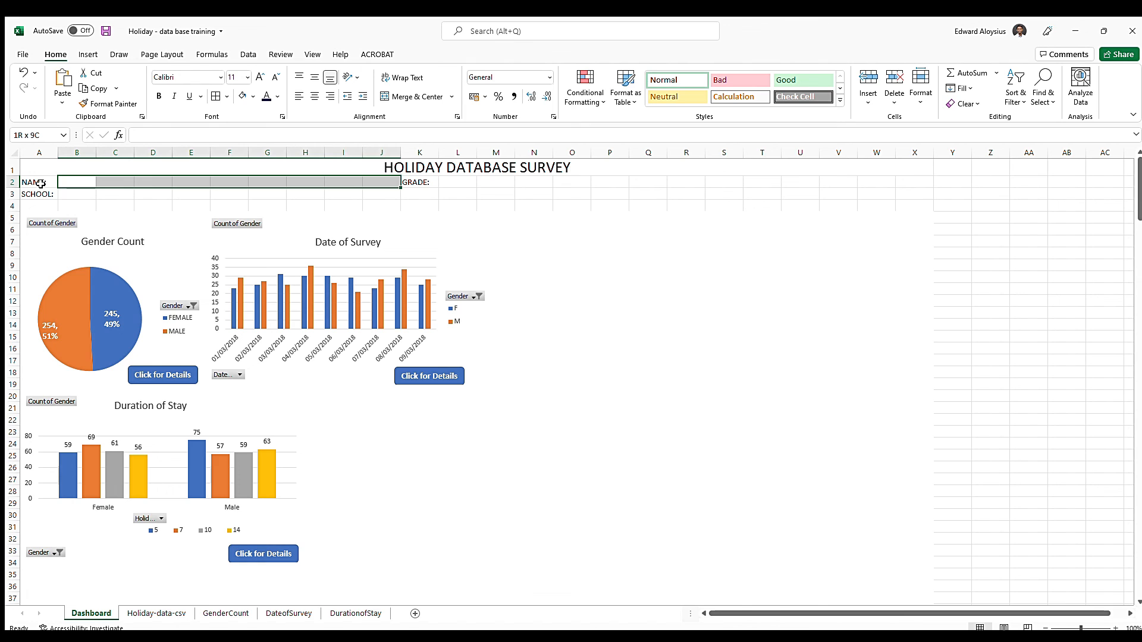
click(416, 96)
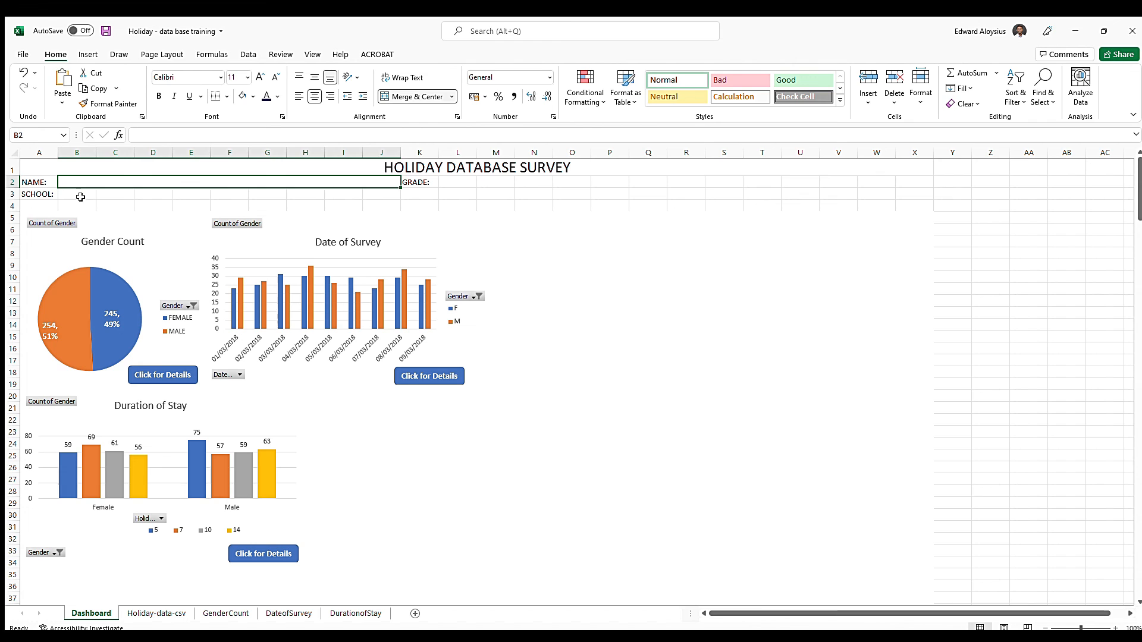
Merge and center B3:Q3 beside the SCHOOL label and L2:Q2 beside the GRADE label, each with a bottom border
drag(78, 195, 644, 193)
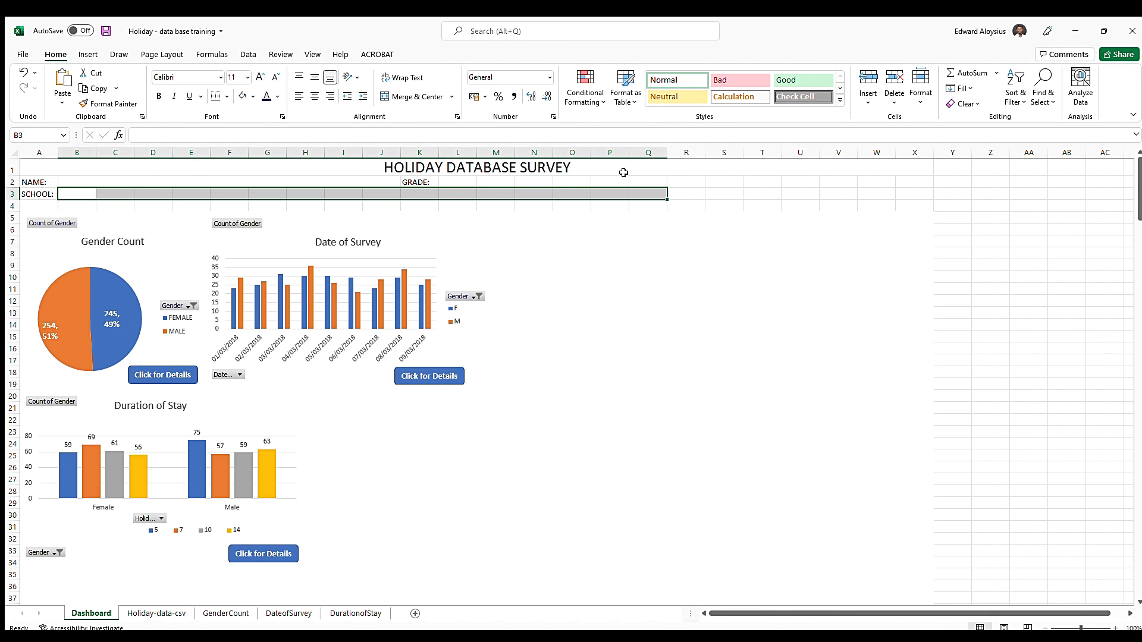
click(410, 96)
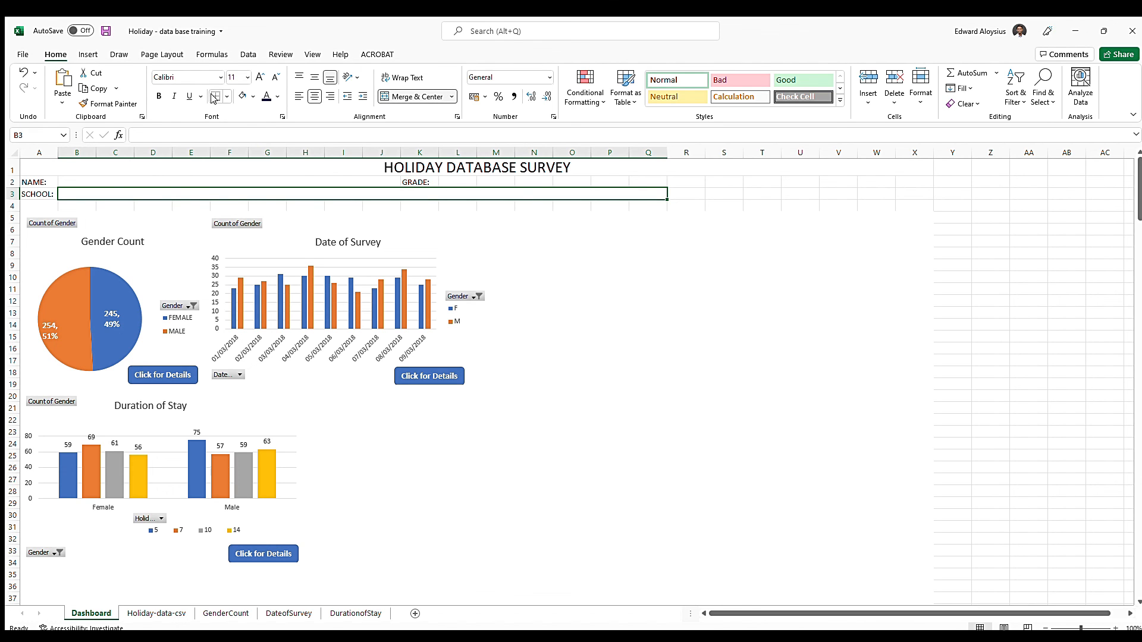
drag(443, 182, 637, 179)
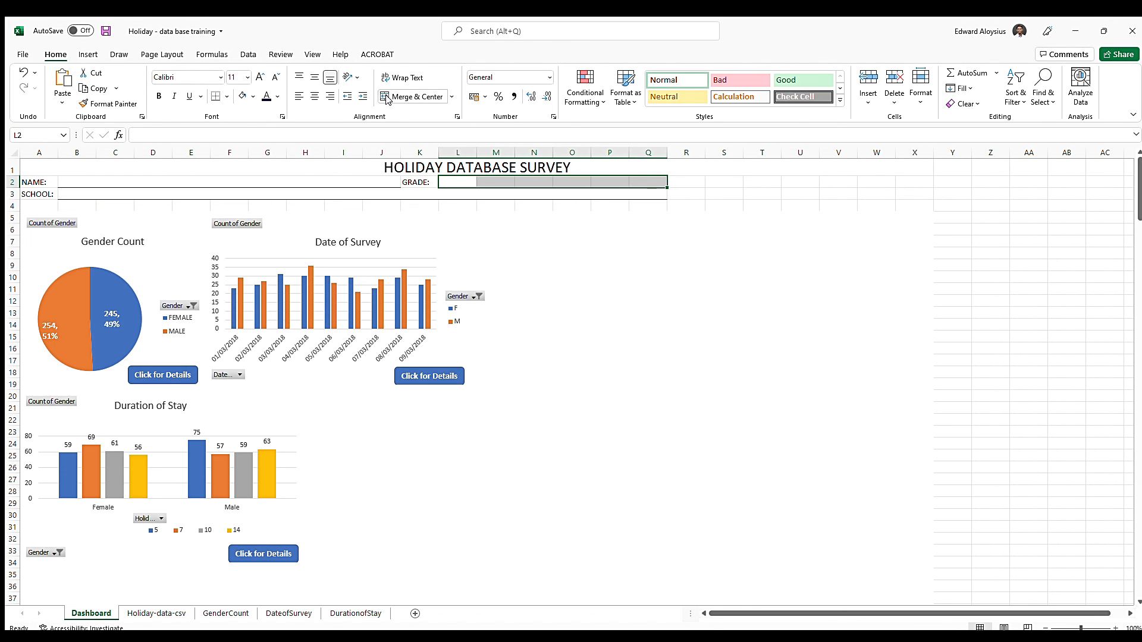
click(410, 96)
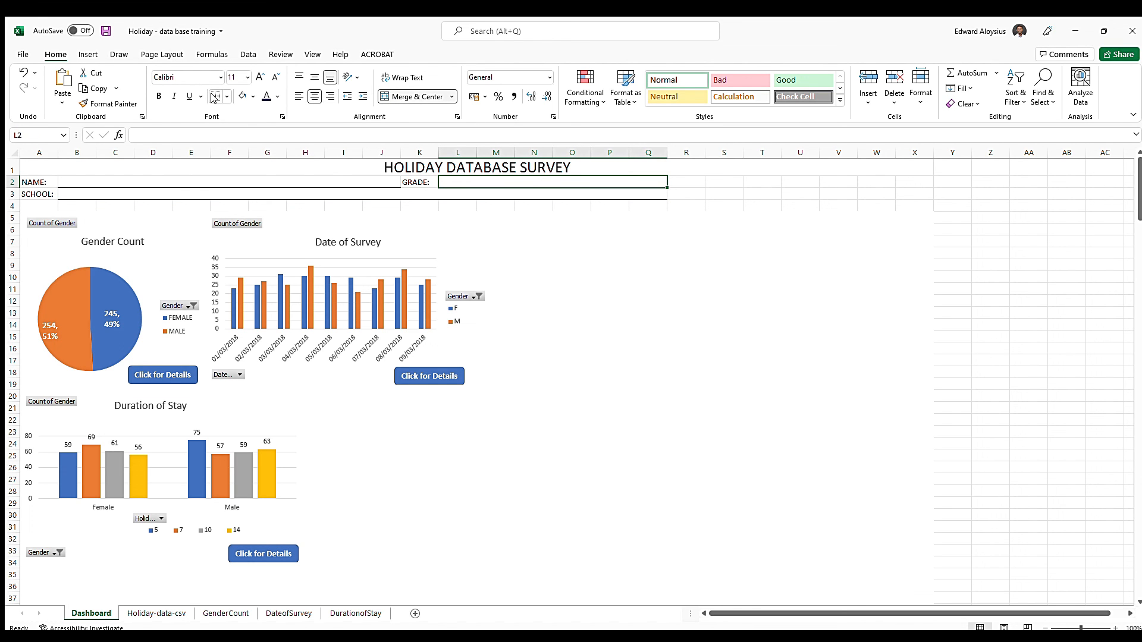
Shrink row 4 to a very thin strip and increase the height of rows 2 and 3
click(17, 210)
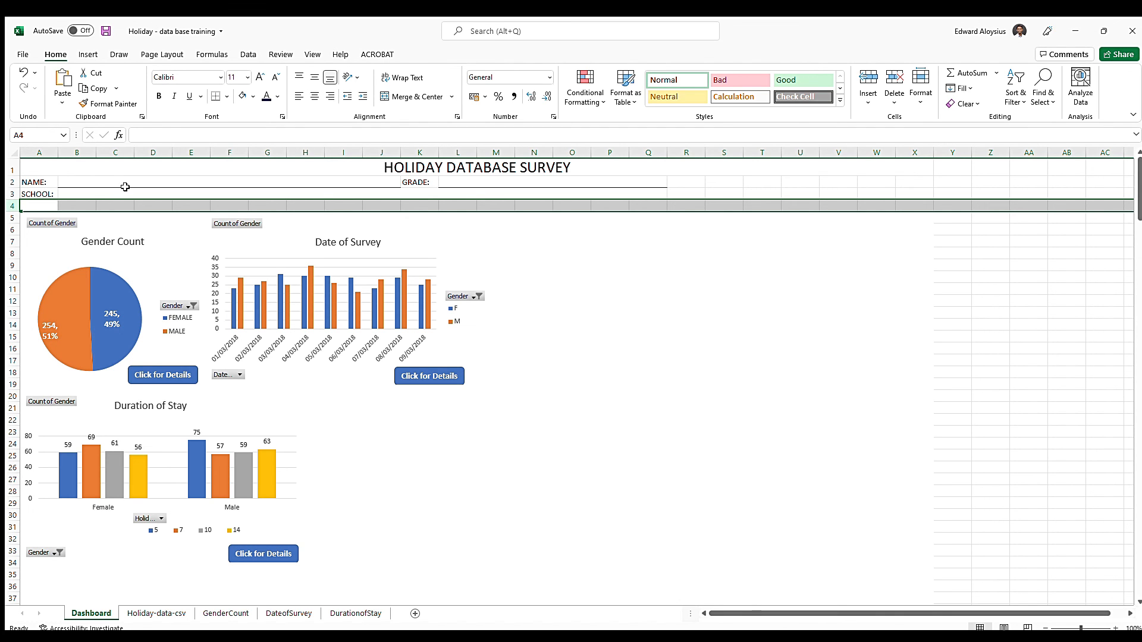
mouse_move(11, 212)
mouse_down()
mouse_move(13, 184)
mouse_move(13, 196)
mouse_up()
click(531, 184)
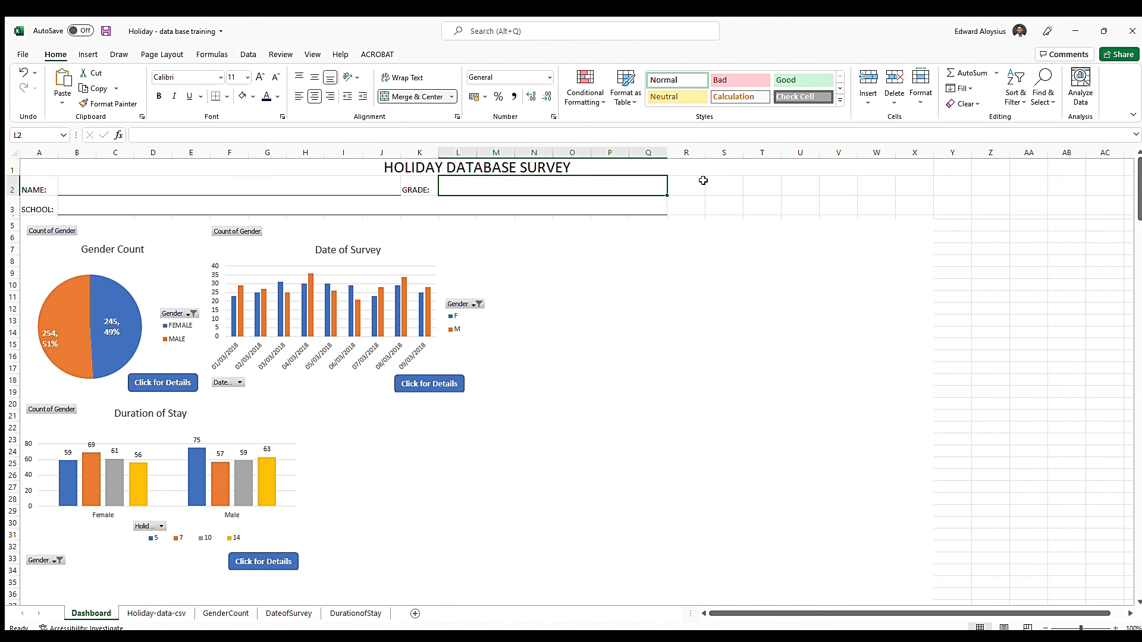
Merge and center the block R2:X3 beside the fill-in fields
drag(692, 186, 913, 203)
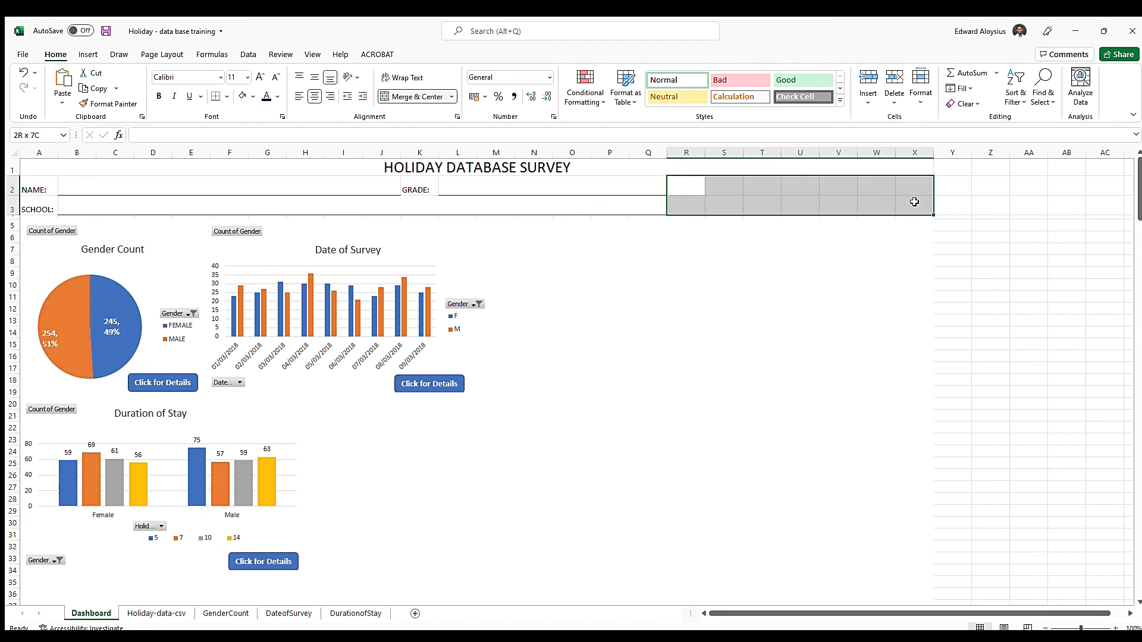
click(412, 96)
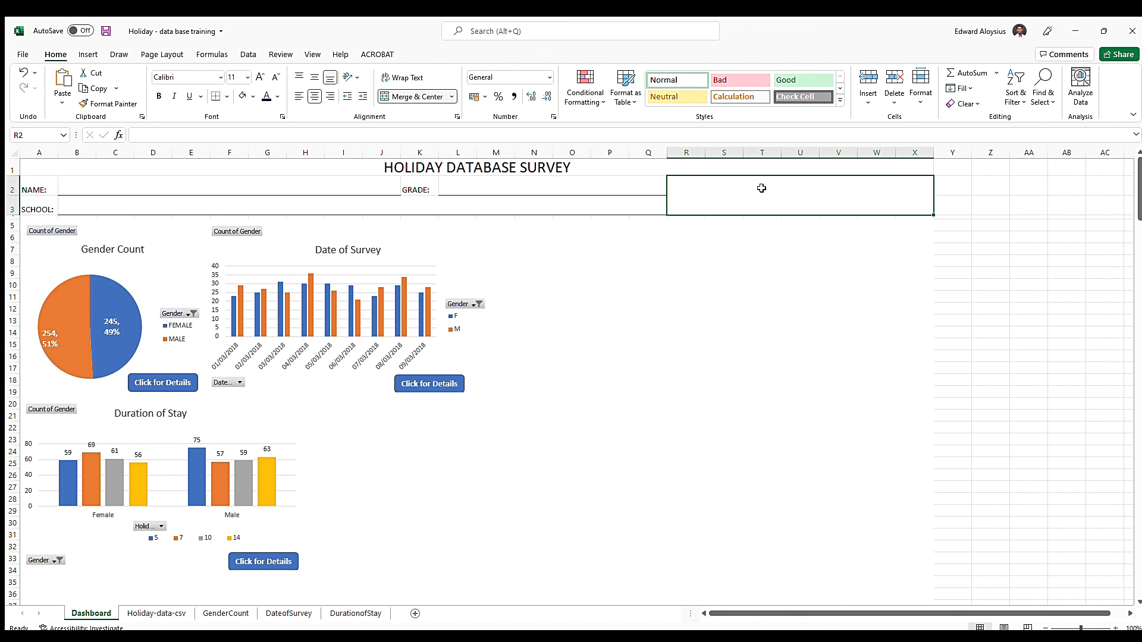
Center the NAME, SCHOOL and GRADE labels horizontally and vertically in their cells and make them bold
click(415, 186)
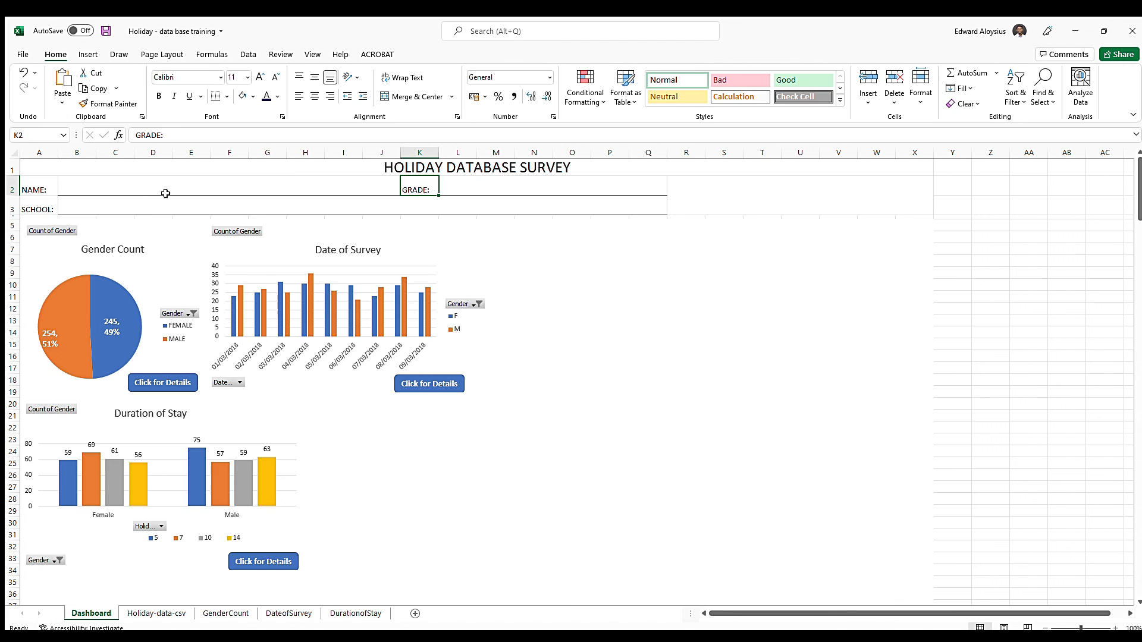
ctrl+click(33, 188)
ctrl+click(34, 204)
click(315, 96)
click(315, 77)
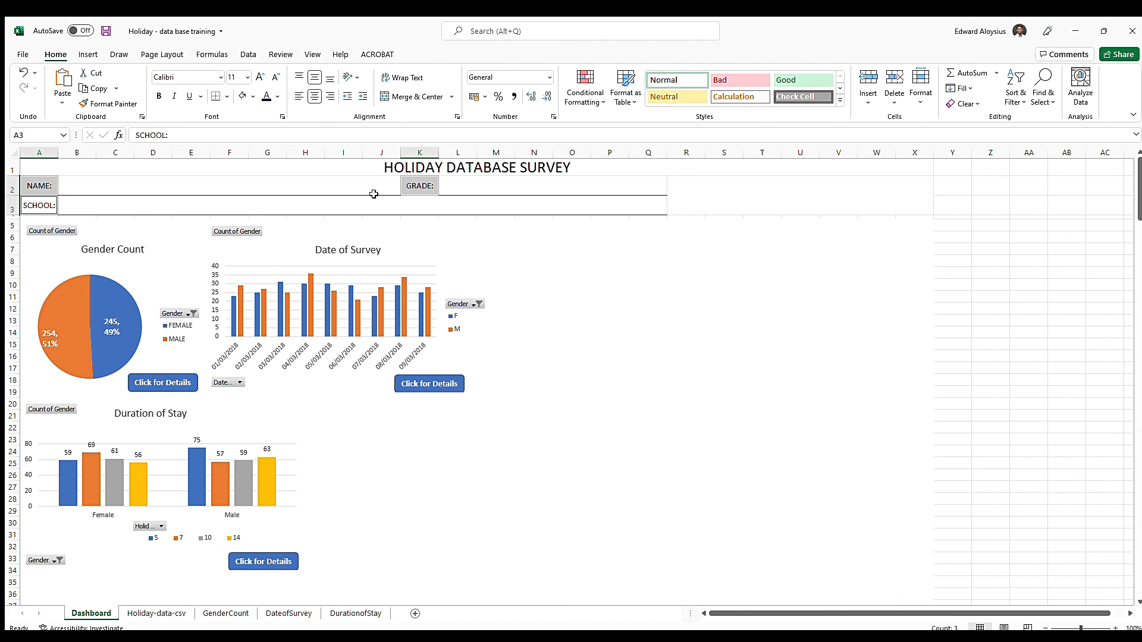
click(158, 97)
Enter a sample student first name in the NAME field
click(146, 183)
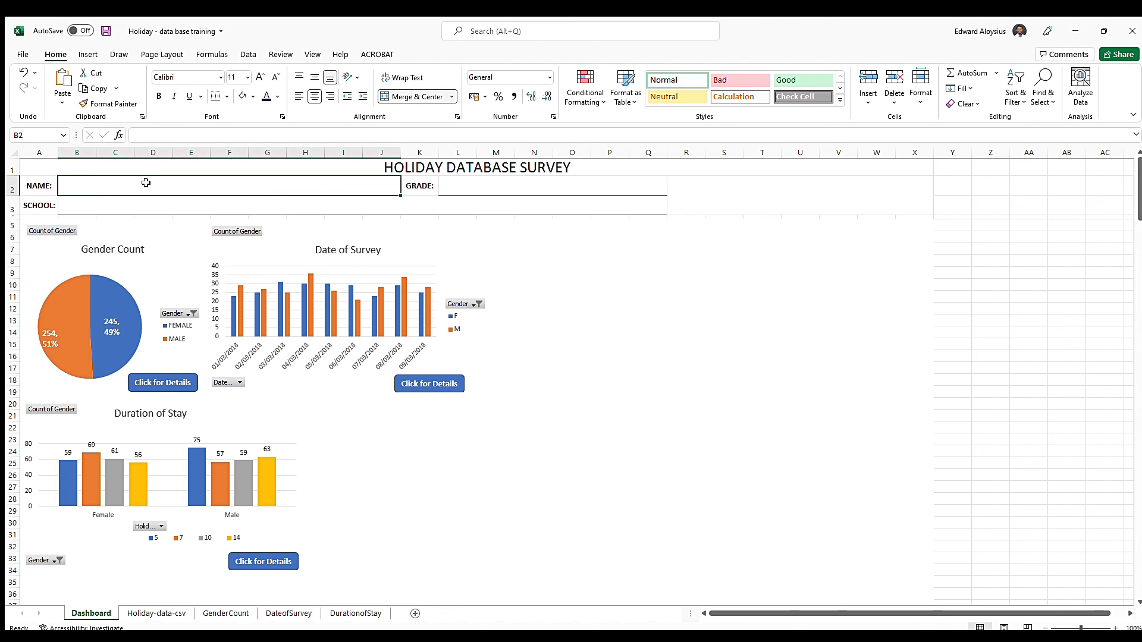
text(Edward)
key(Return)
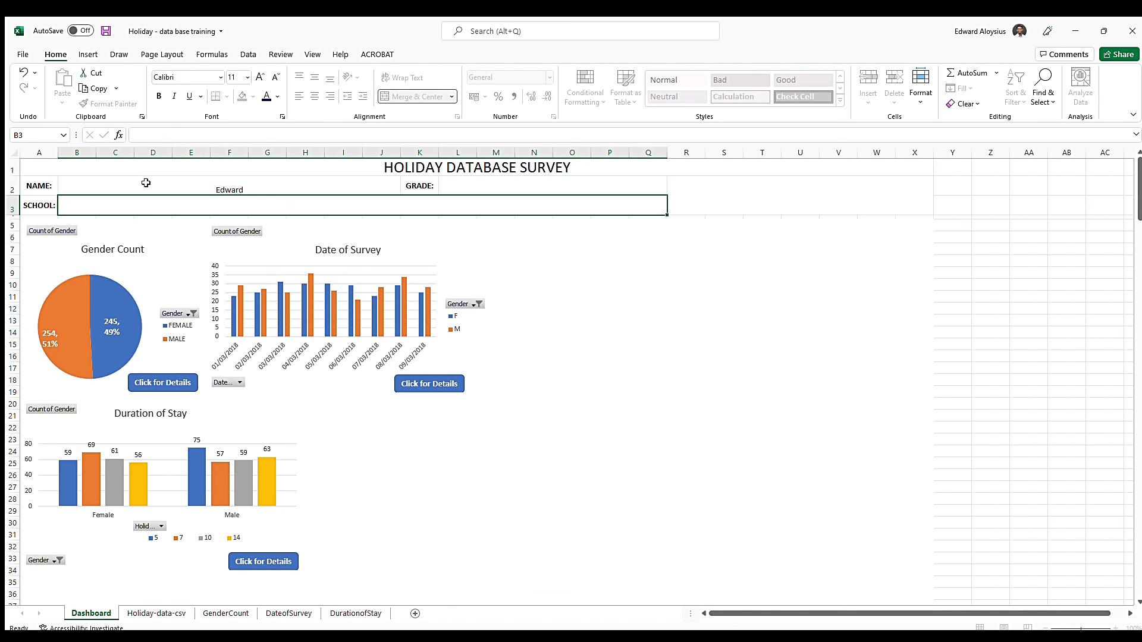
Format the NAME field's entry in Baguet Script at font size 20
click(146, 183)
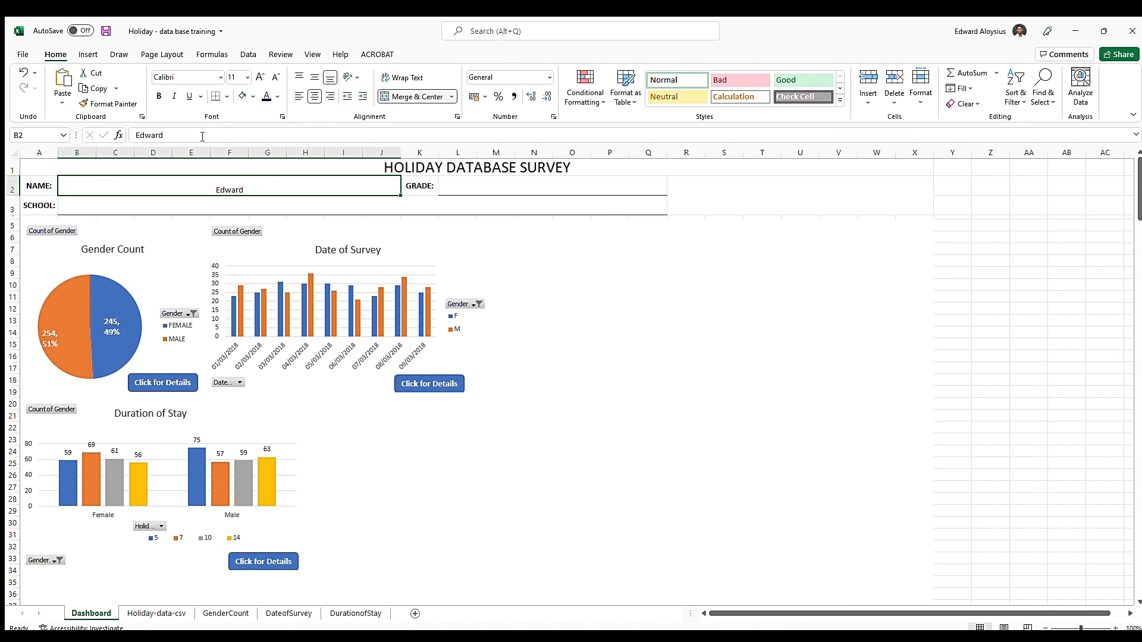
click(218, 77)
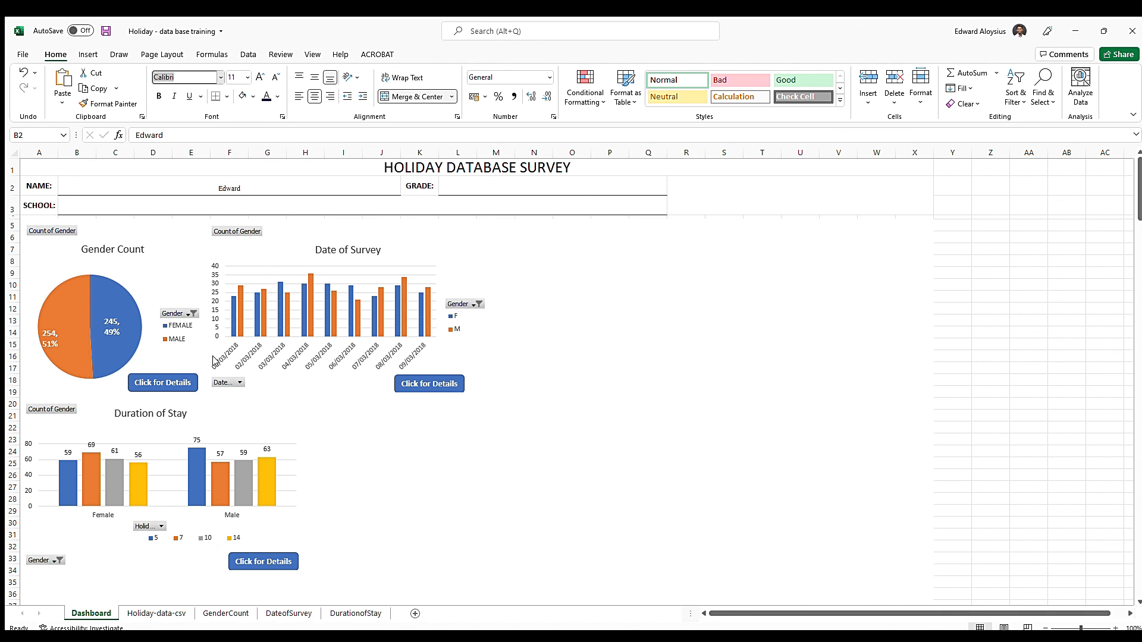
click(201, 399)
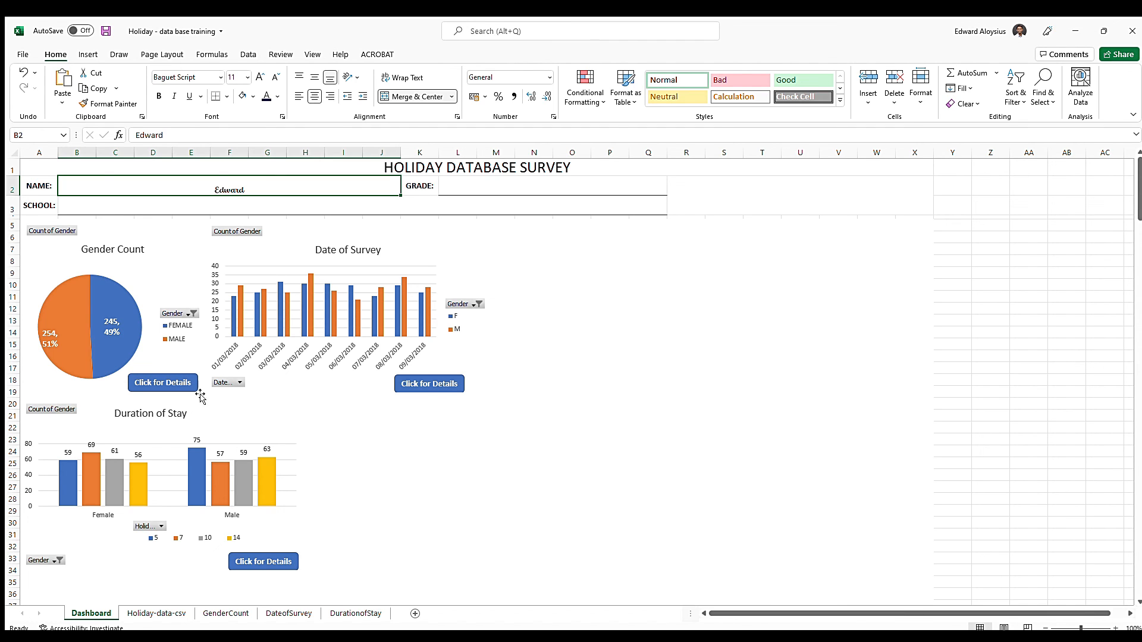
click(259, 76)
click(260, 76)
click(260, 76)
click(260, 76)
click(260, 76)
click(501, 184)
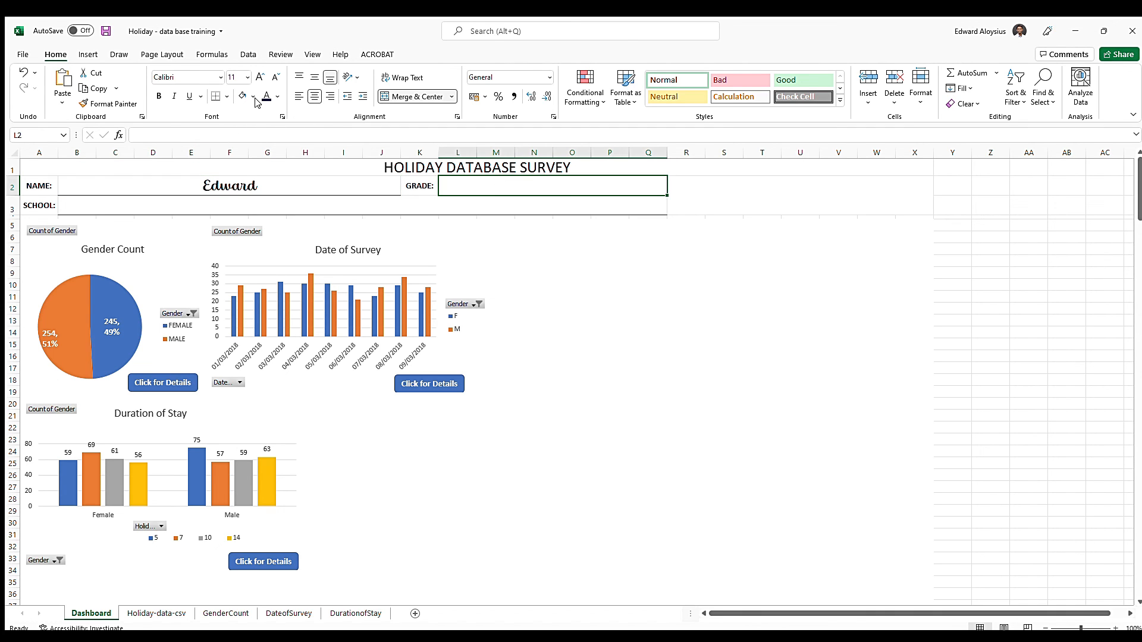
click(226, 179)
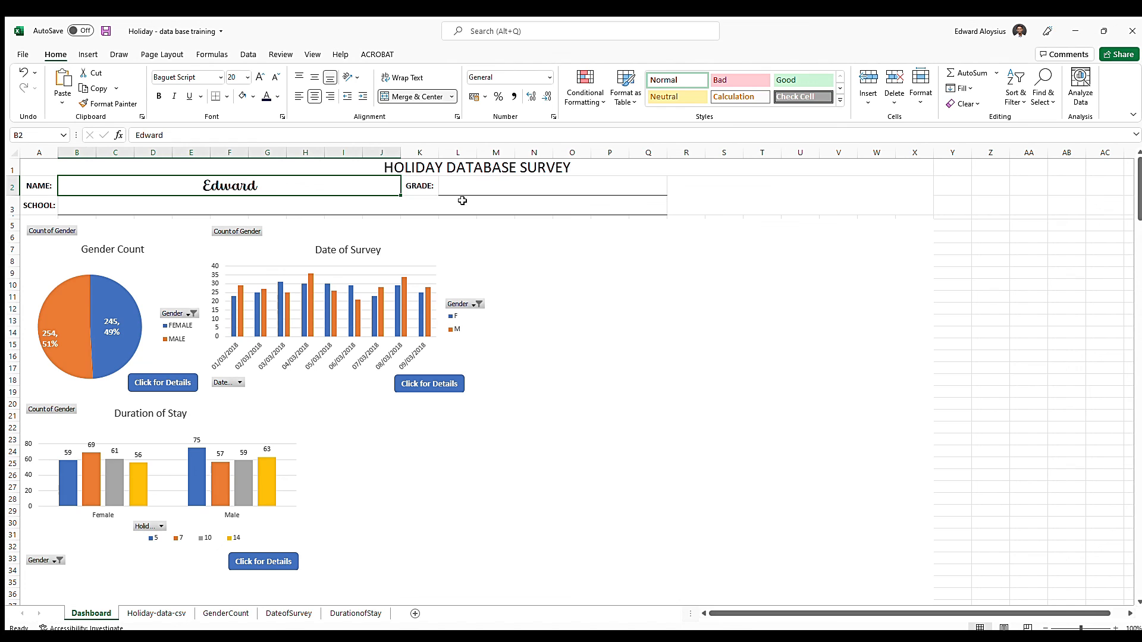
Enter the sample value 7 in the GRADE field
click(562, 183)
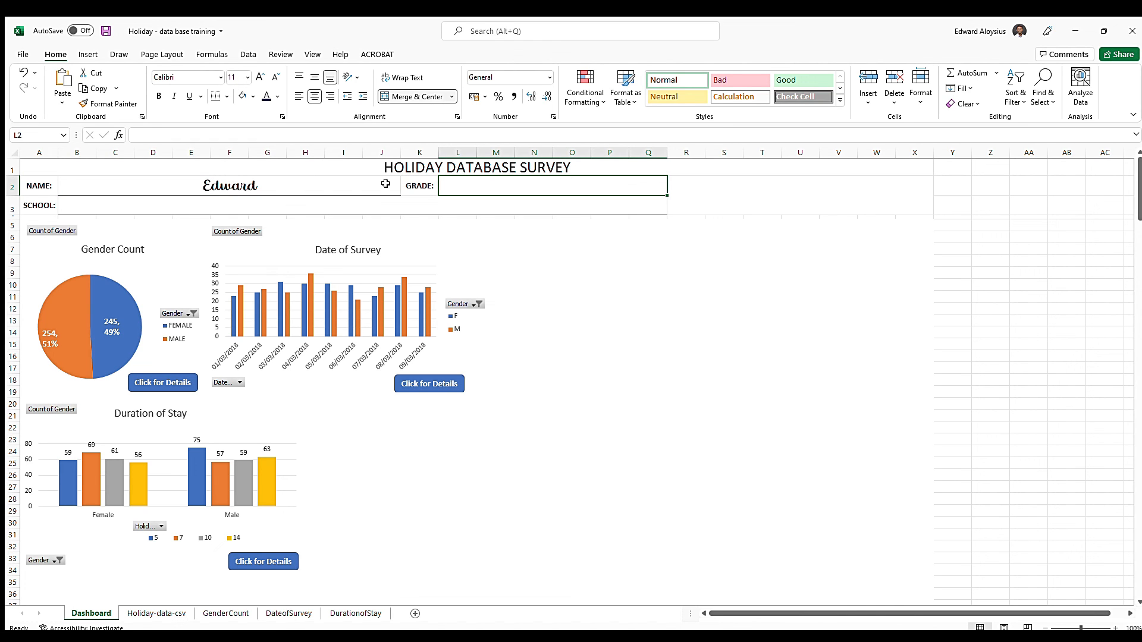
text(t)
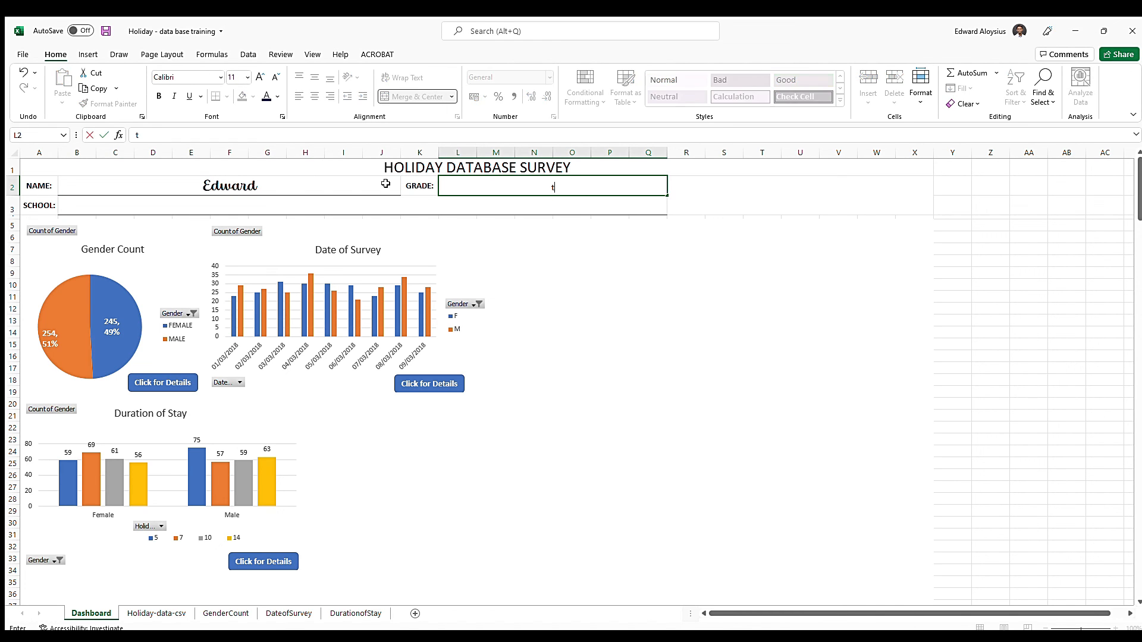
text(even)
key(BackSpace)
key(BackSpace)
key(BackSpace)
key(BackSpace)
key(Return)
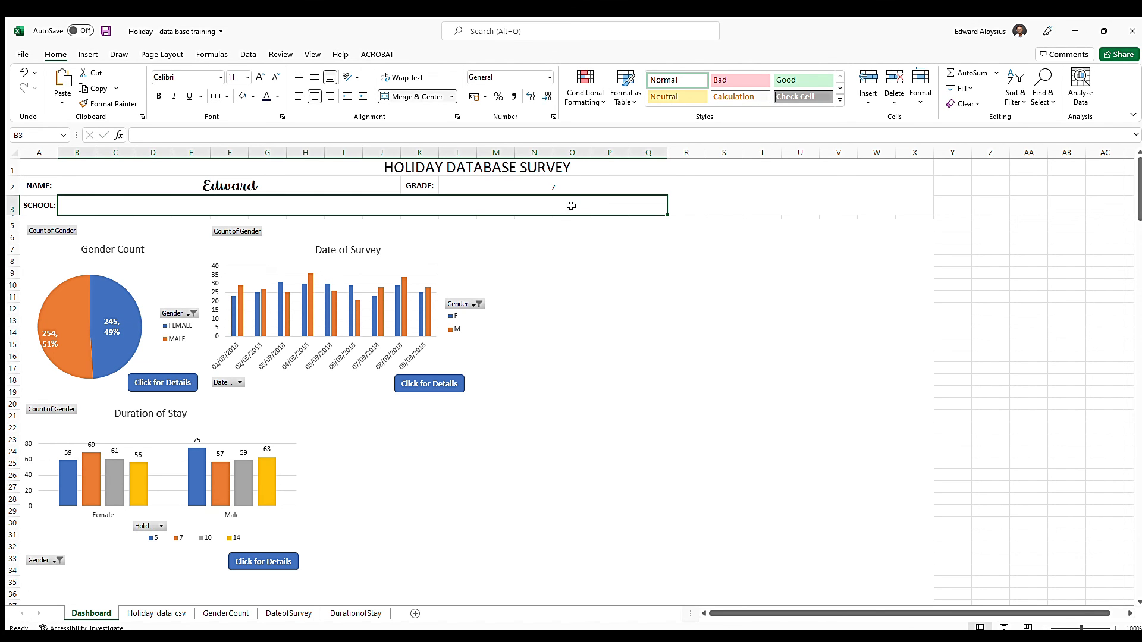
Format the GRADE field's entry in Baguet Script at font size 20
click(566, 182)
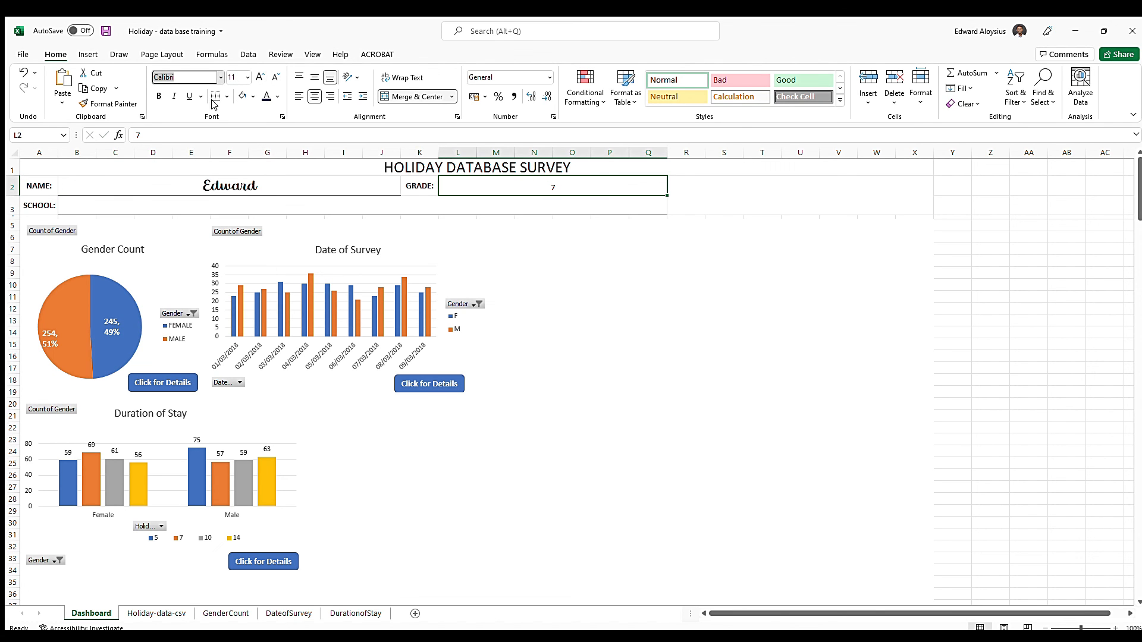
click(187, 390)
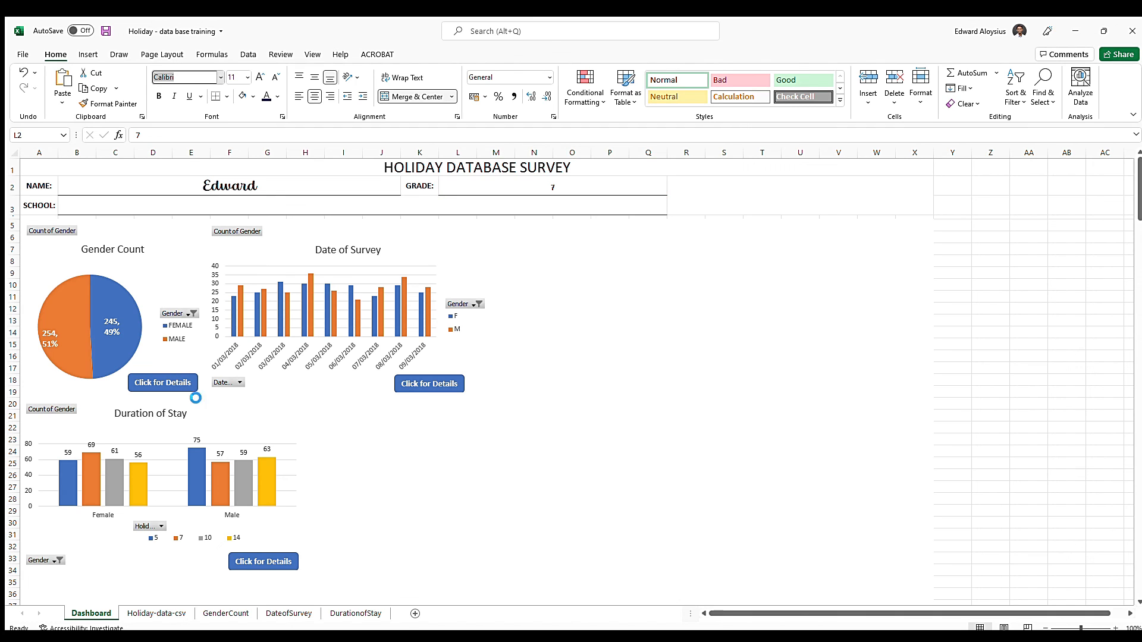
click(257, 79)
click(257, 79)
click(258, 77)
click(258, 78)
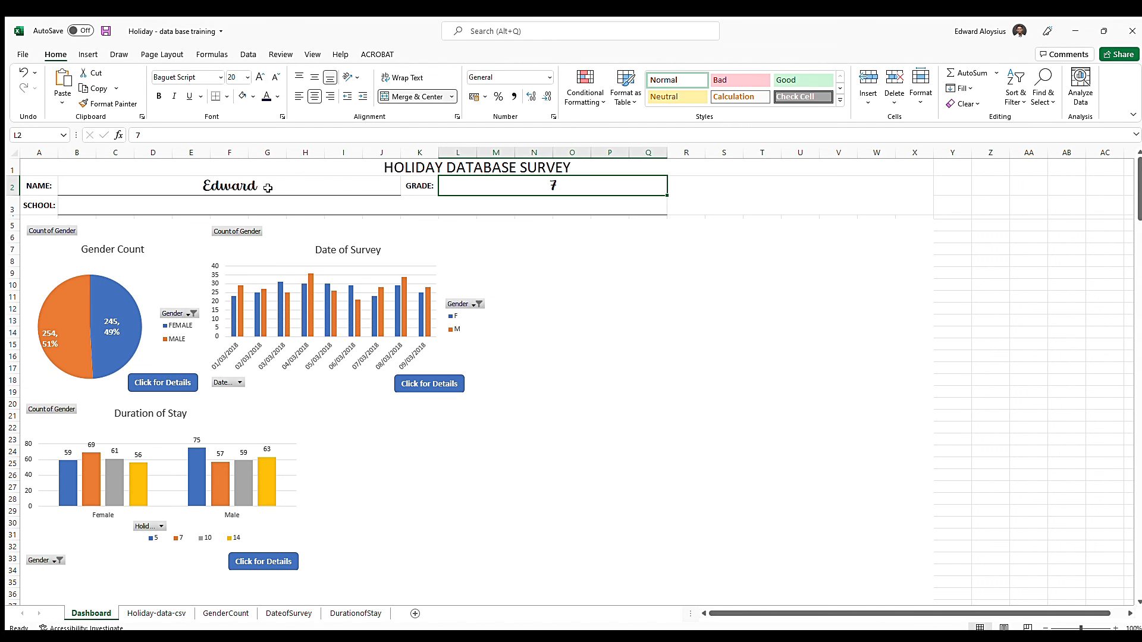
Format the empty SCHOOL field in Baguet Script at font size 20 with left alignment
click(235, 208)
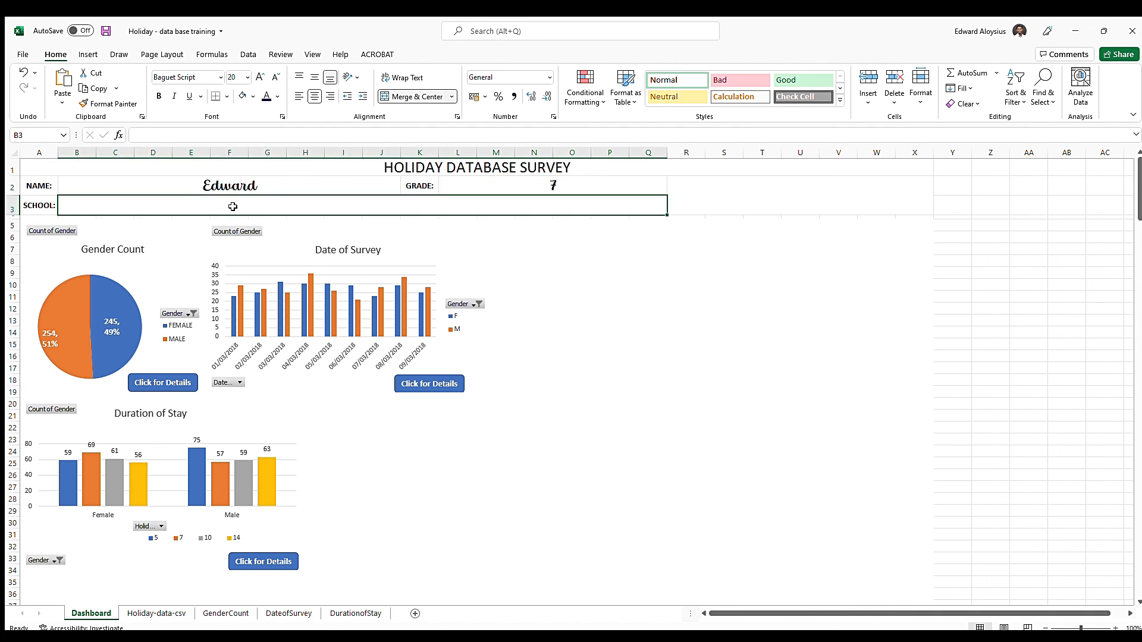
click(217, 77)
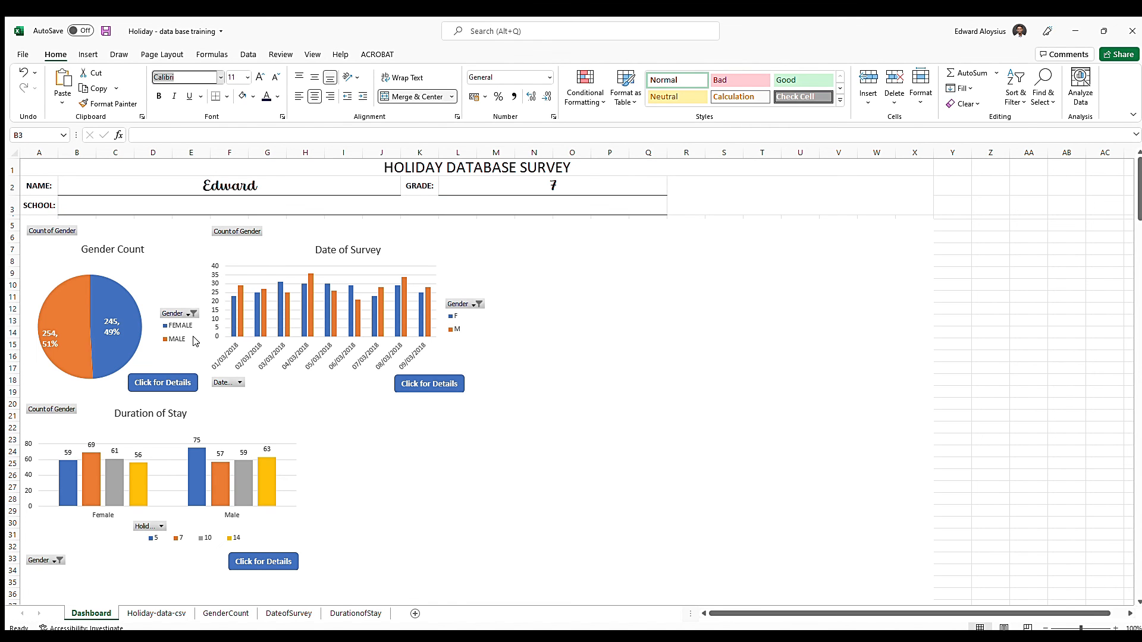
click(196, 341)
click(247, 77)
click(236, 202)
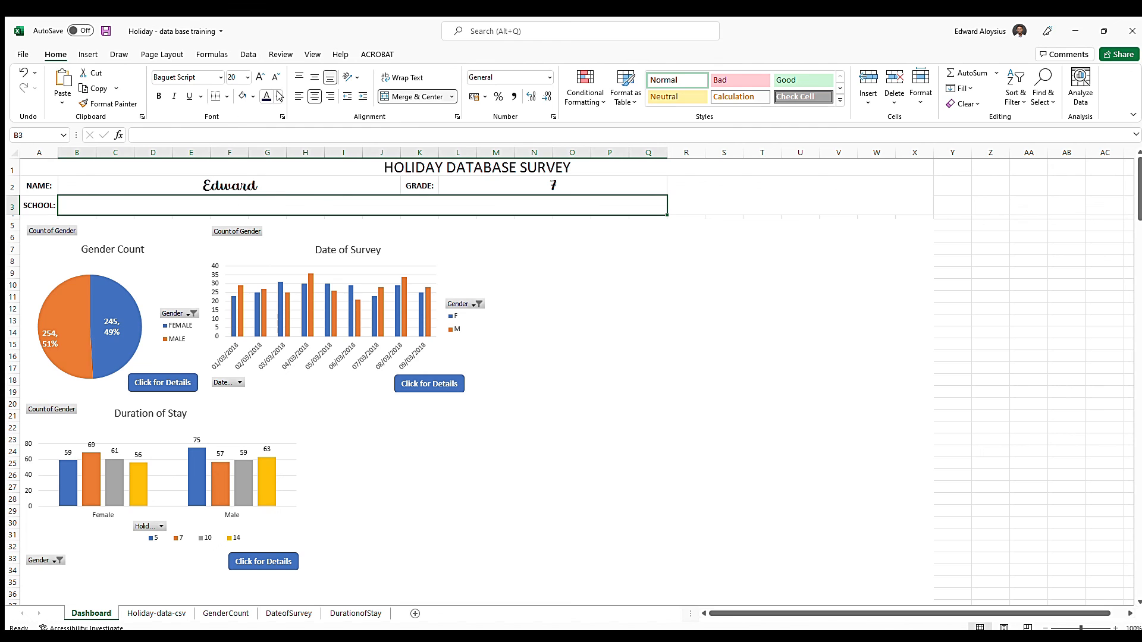
Clear the sample entries from the NAME and GRADE fields
click(280, 188)
key(Delete)
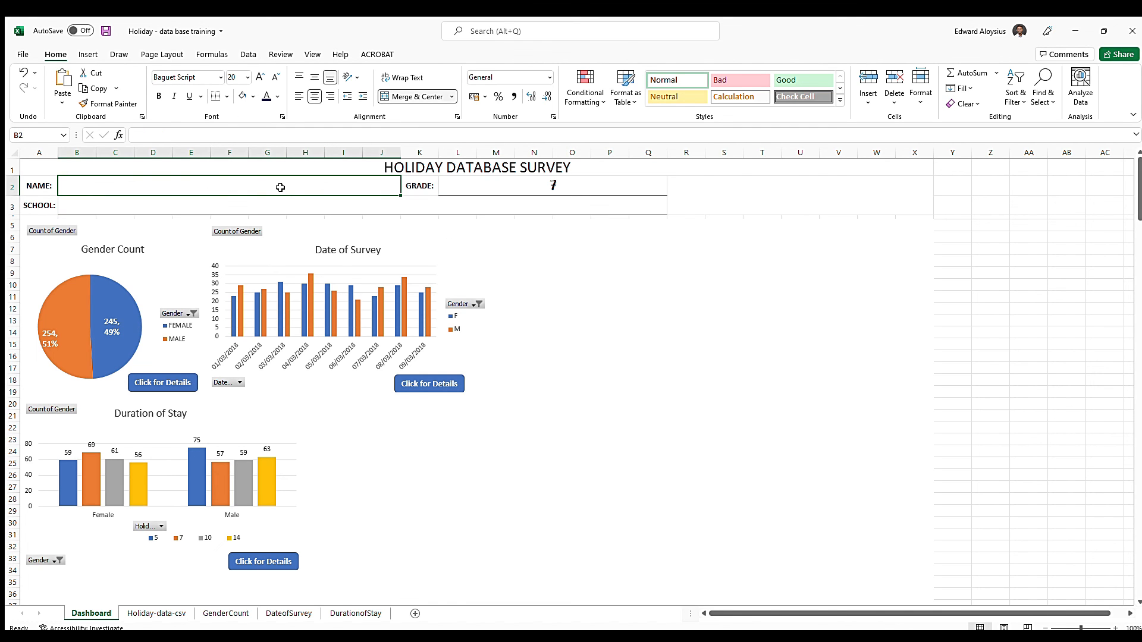
click(569, 187)
key(Delete)
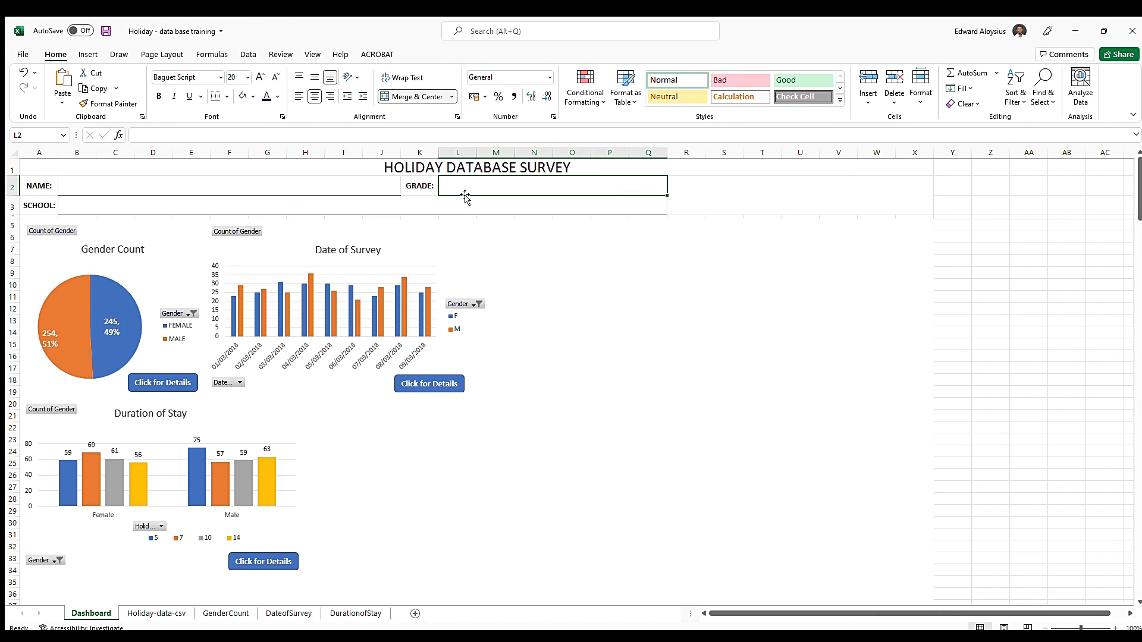
Test the formatted fields with a sample student first name, grade 7 and school "St. Patricks school"
click(265, 188)
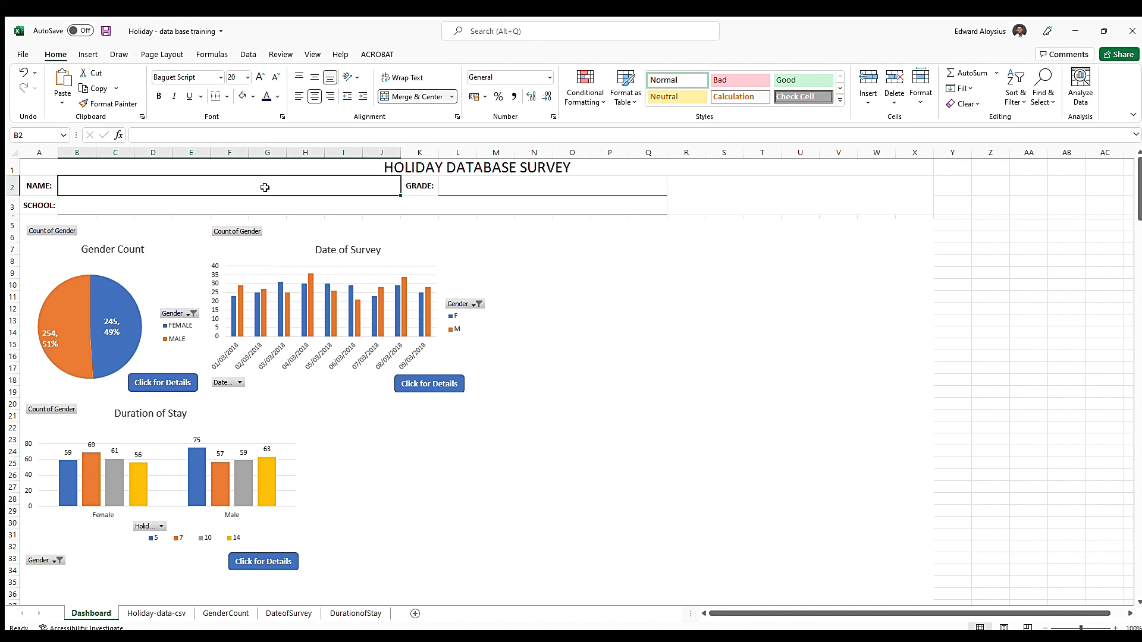
text(Edward)
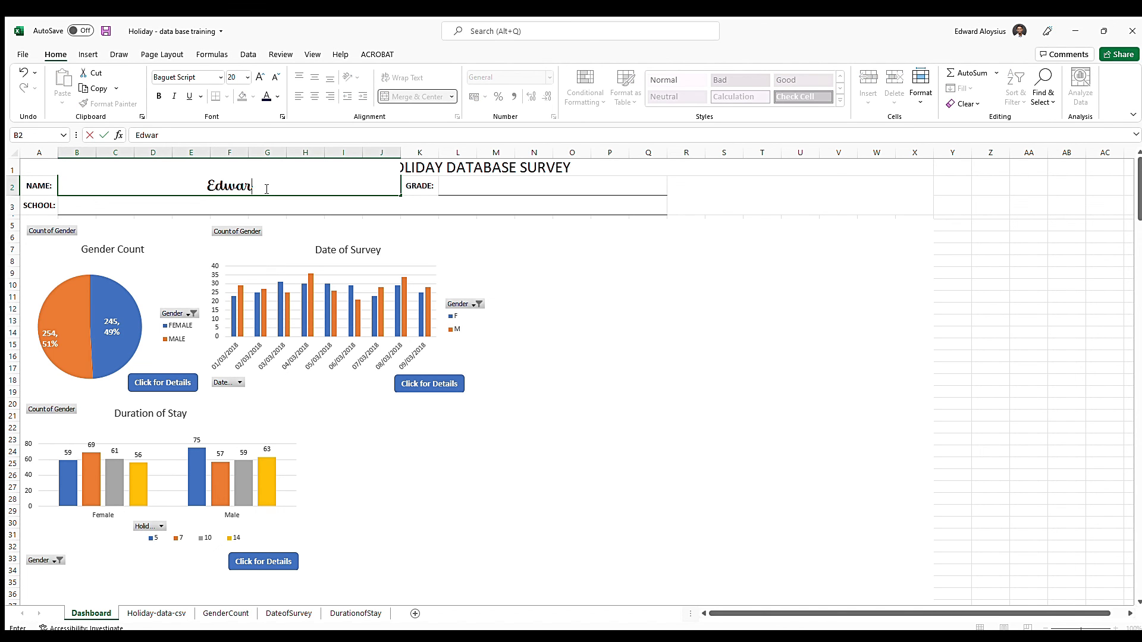
key(Tab)
key(Tab)
text(7)
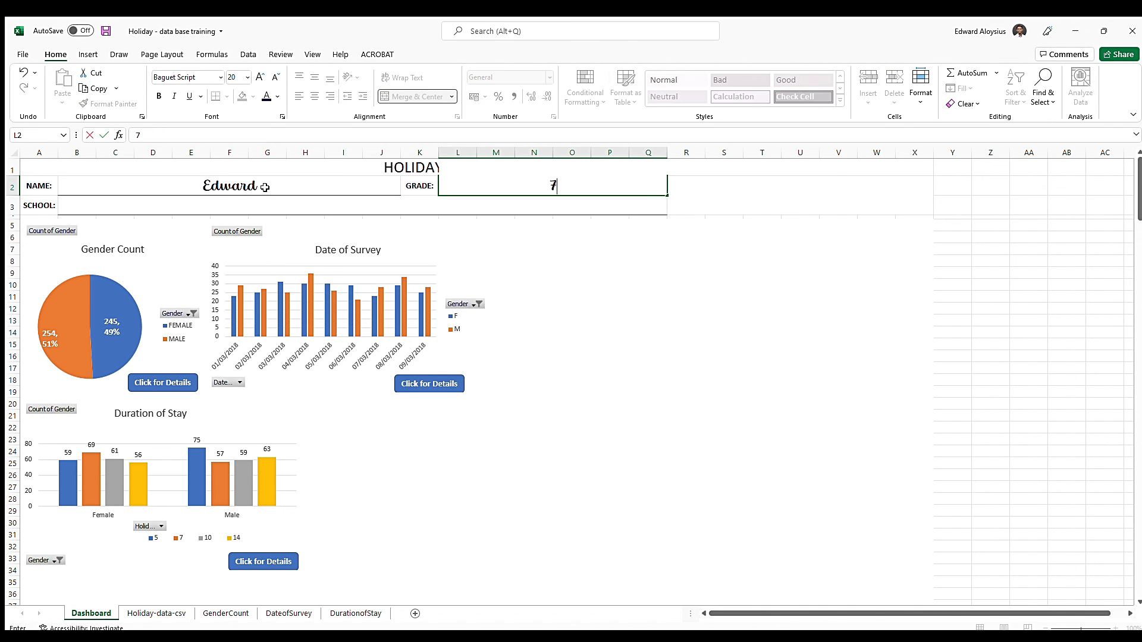
key(Return)
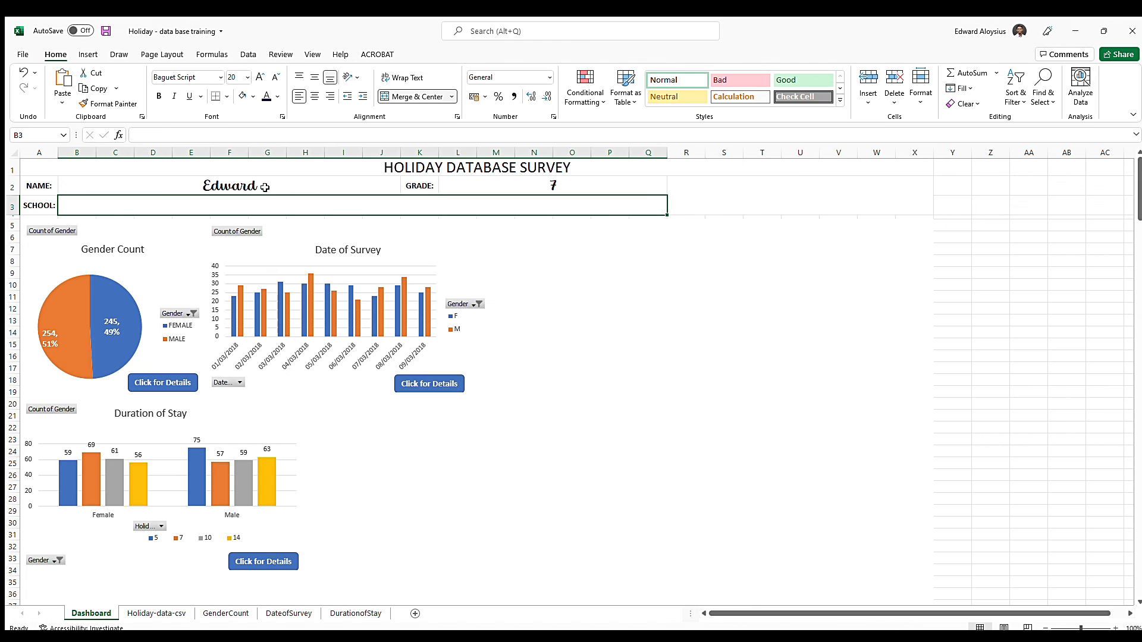
text(St)
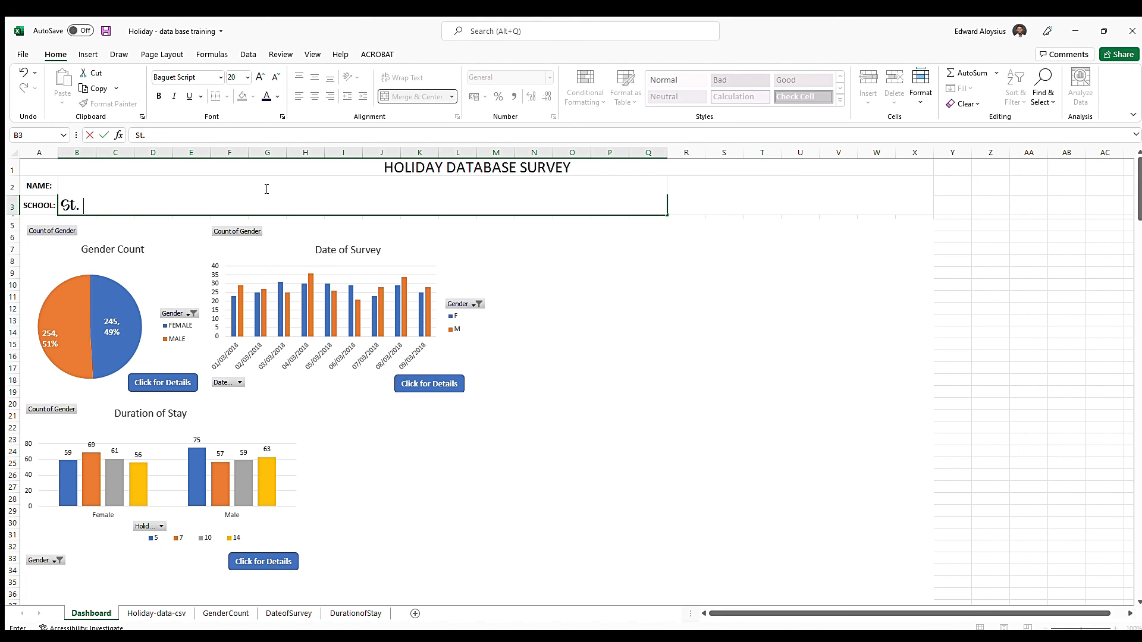
text(. Patricks school)
key(ctrl+Return)
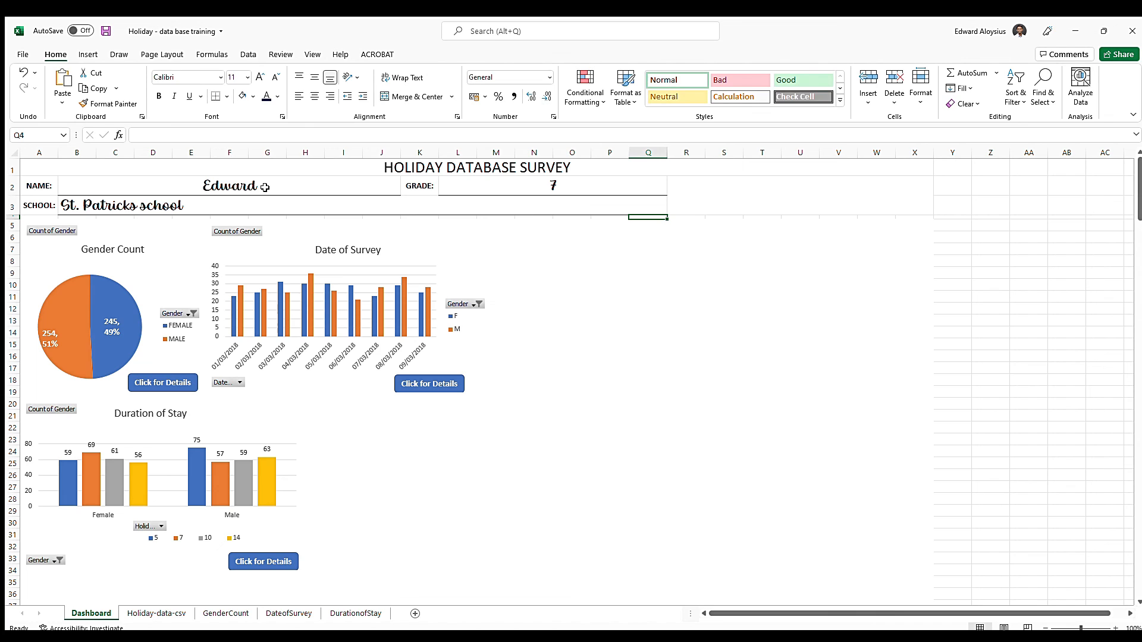
Clear the test entries from the SCHOOL, GRADE and NAME fields
key(Delete)
key(Up)
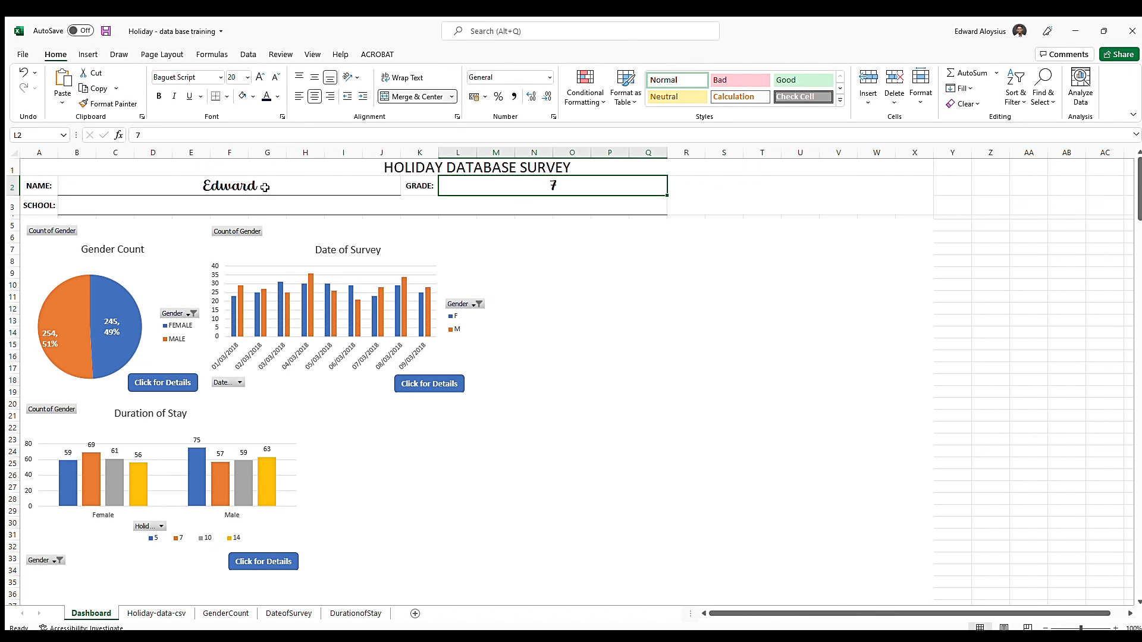
click(265, 188)
key(Delete)
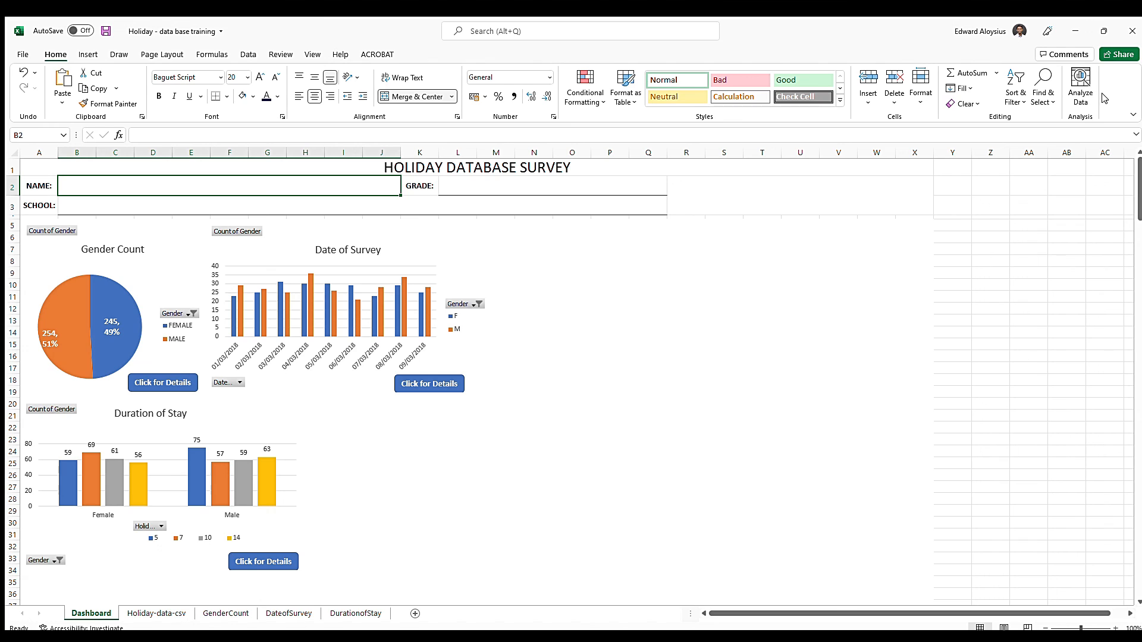
Select the merged cell holding the HOLIDAY DATABASE SURVEY title
click(701, 191)
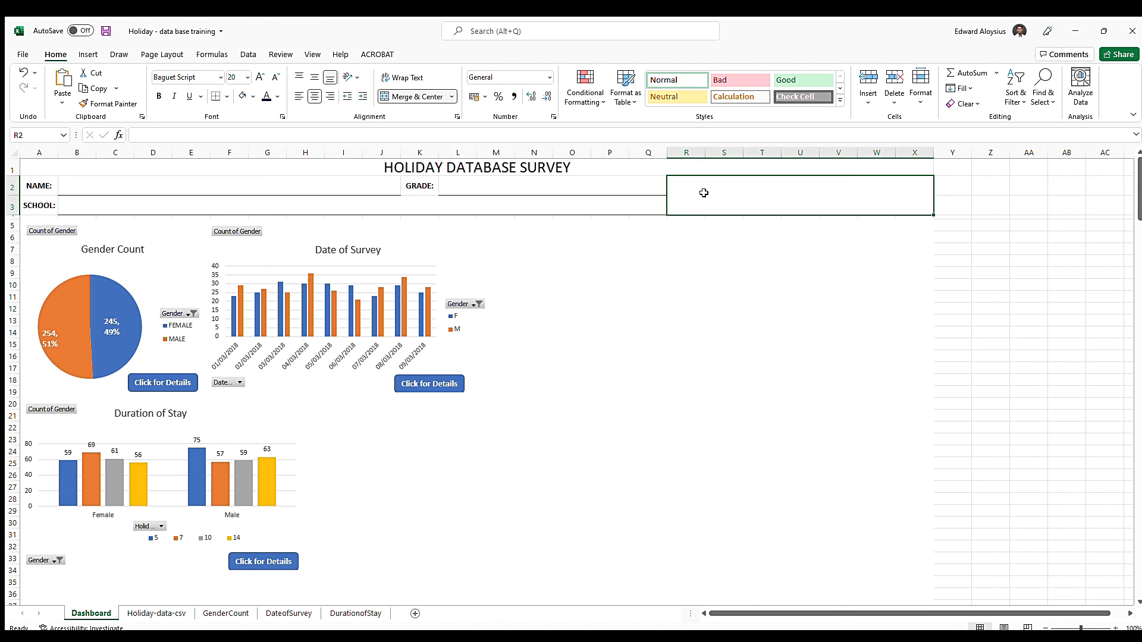
click(506, 164)
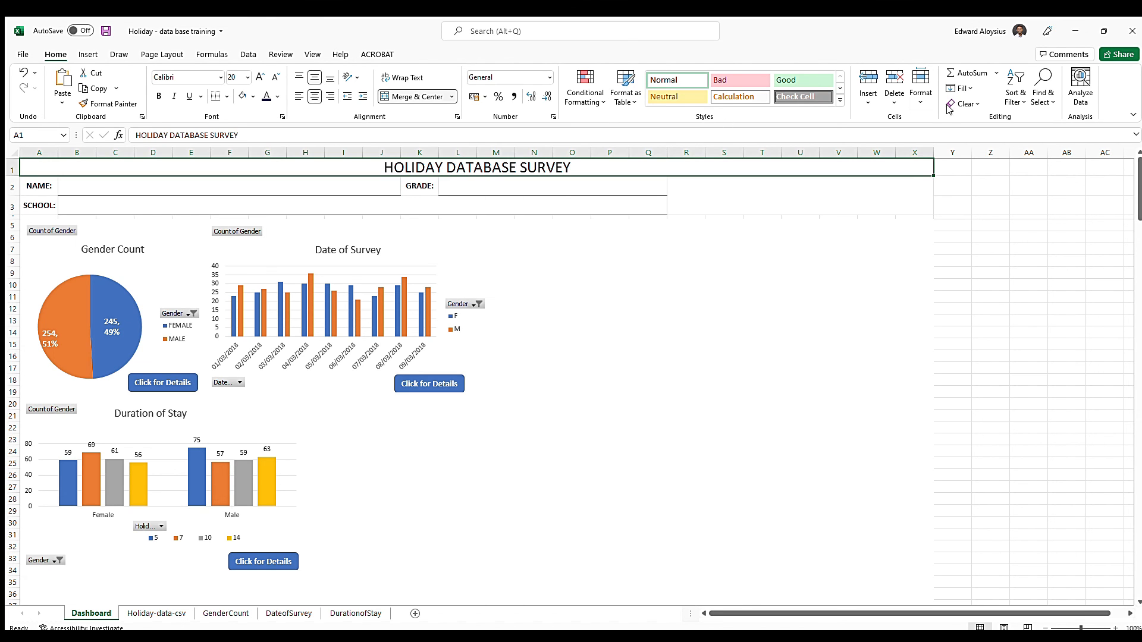